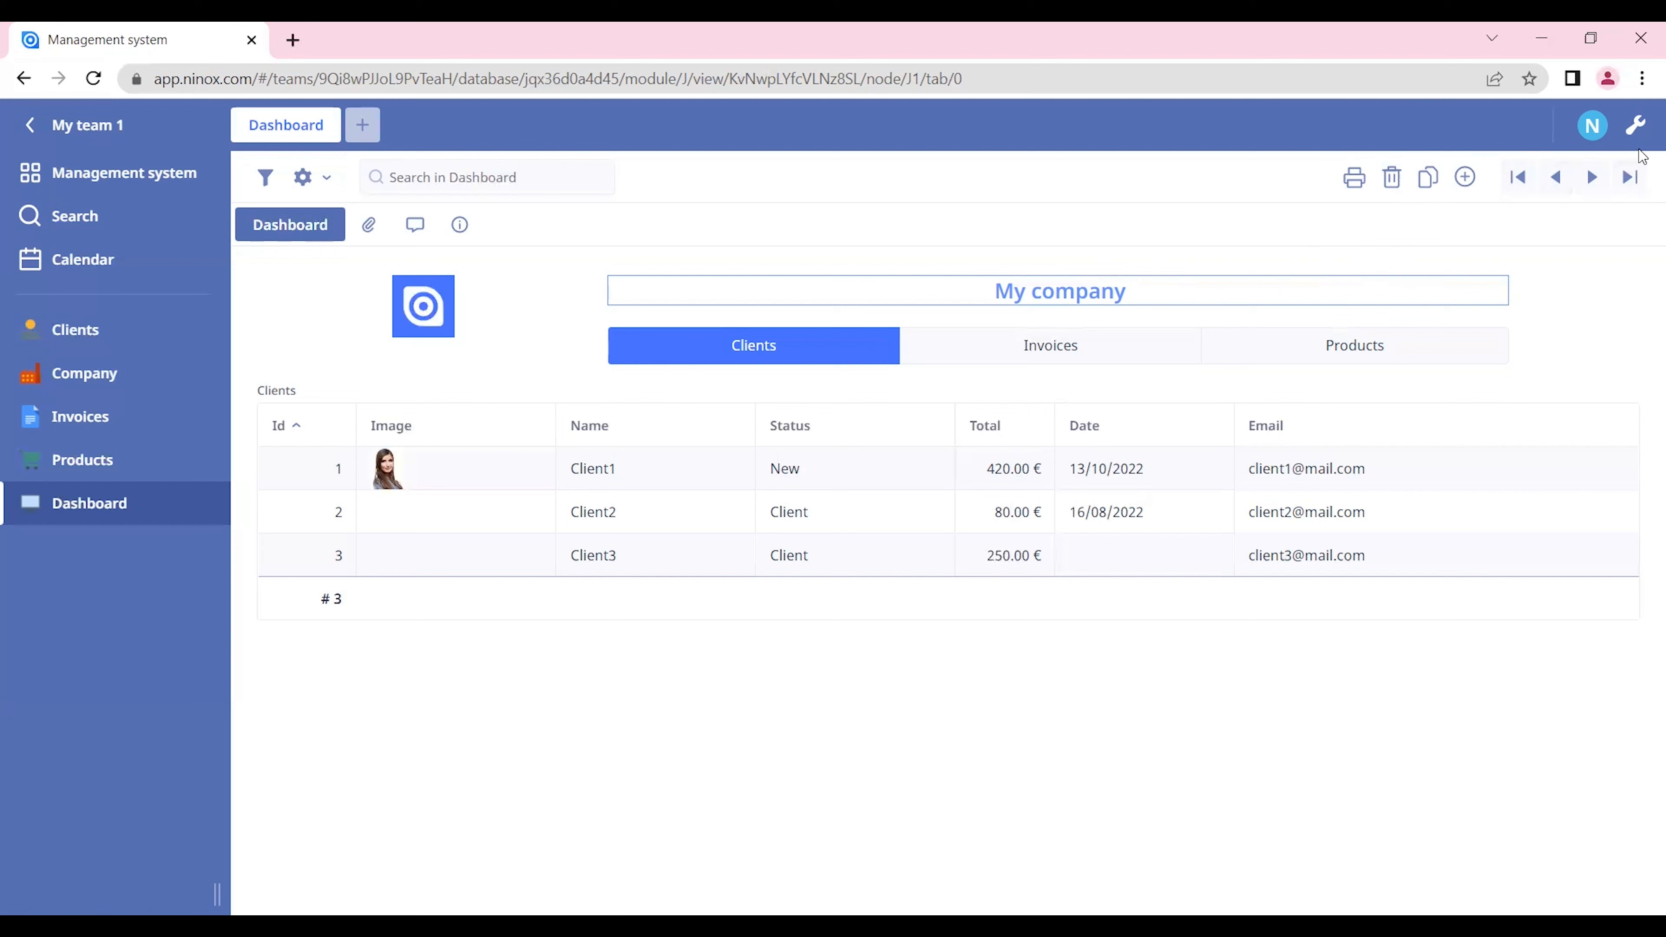
Step: Turn off global search, file attachments, comment section and history for the Dashboard table, and save the table settings
click(1636, 126)
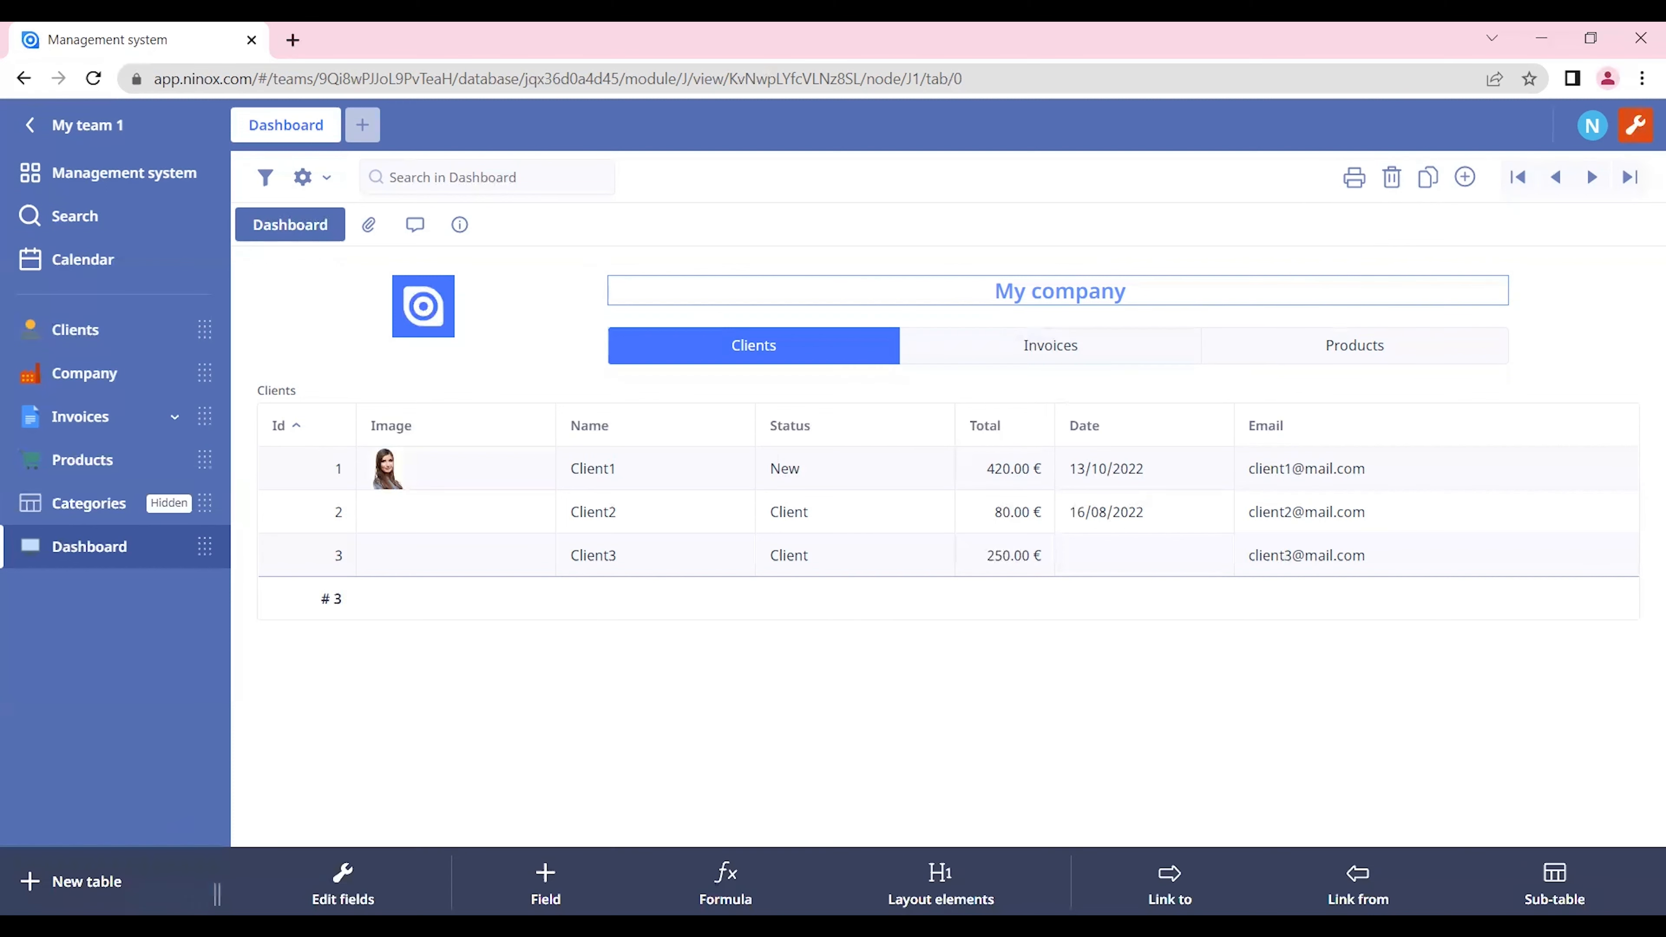
click(343, 882)
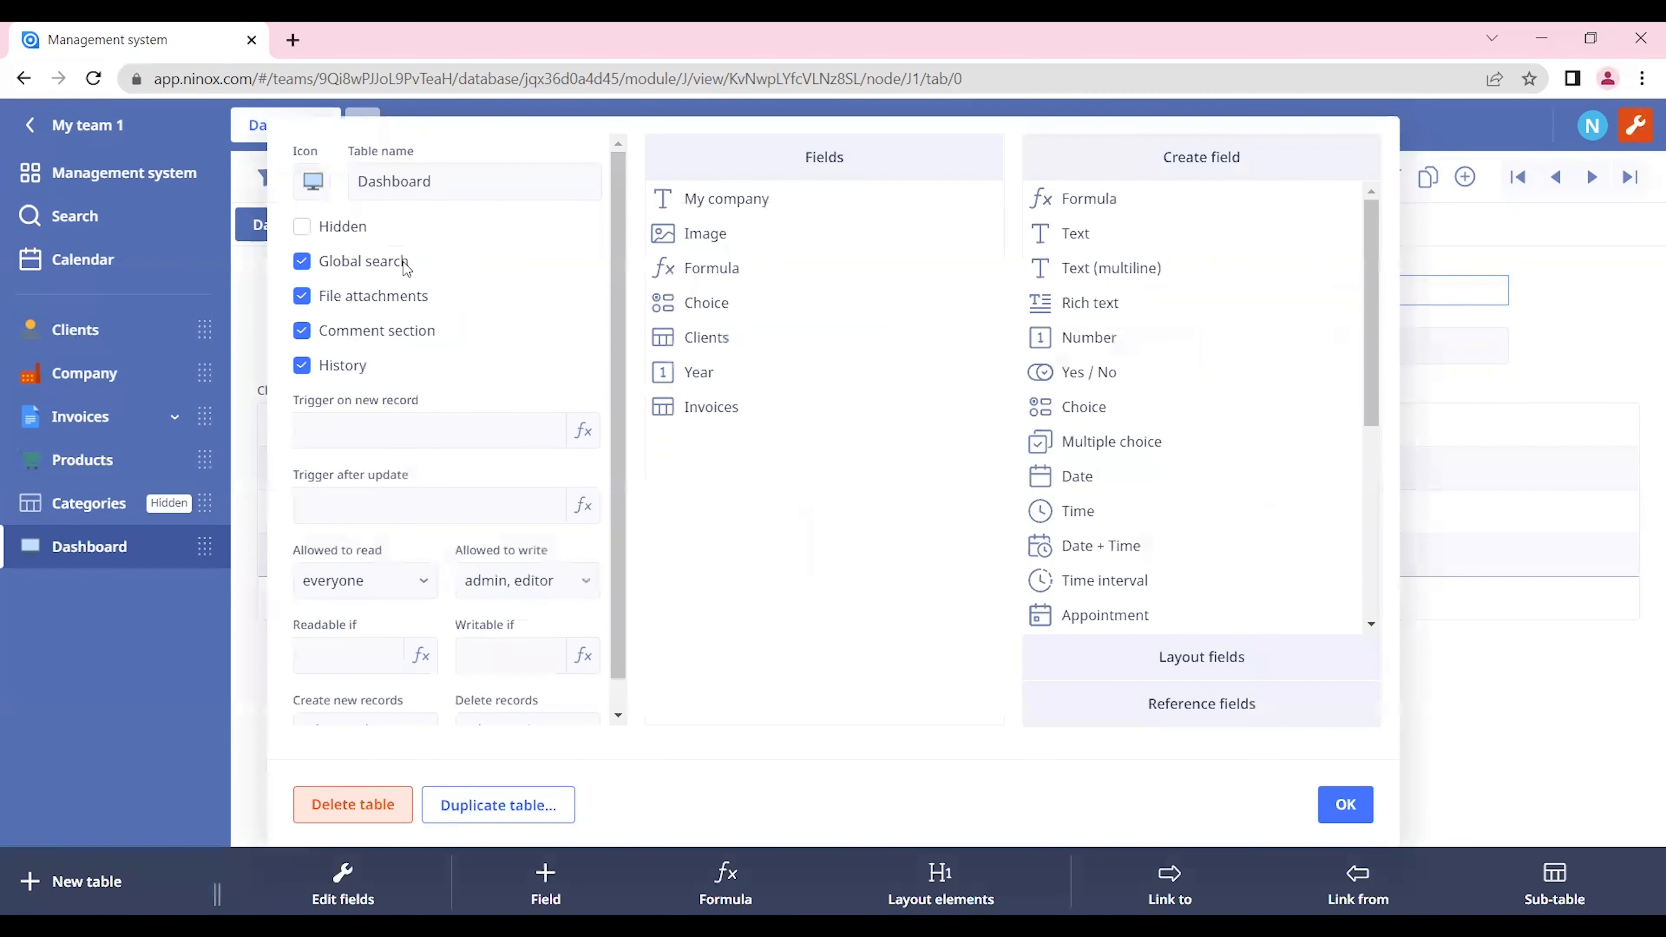
click(301, 261)
click(306, 298)
click(303, 332)
click(303, 366)
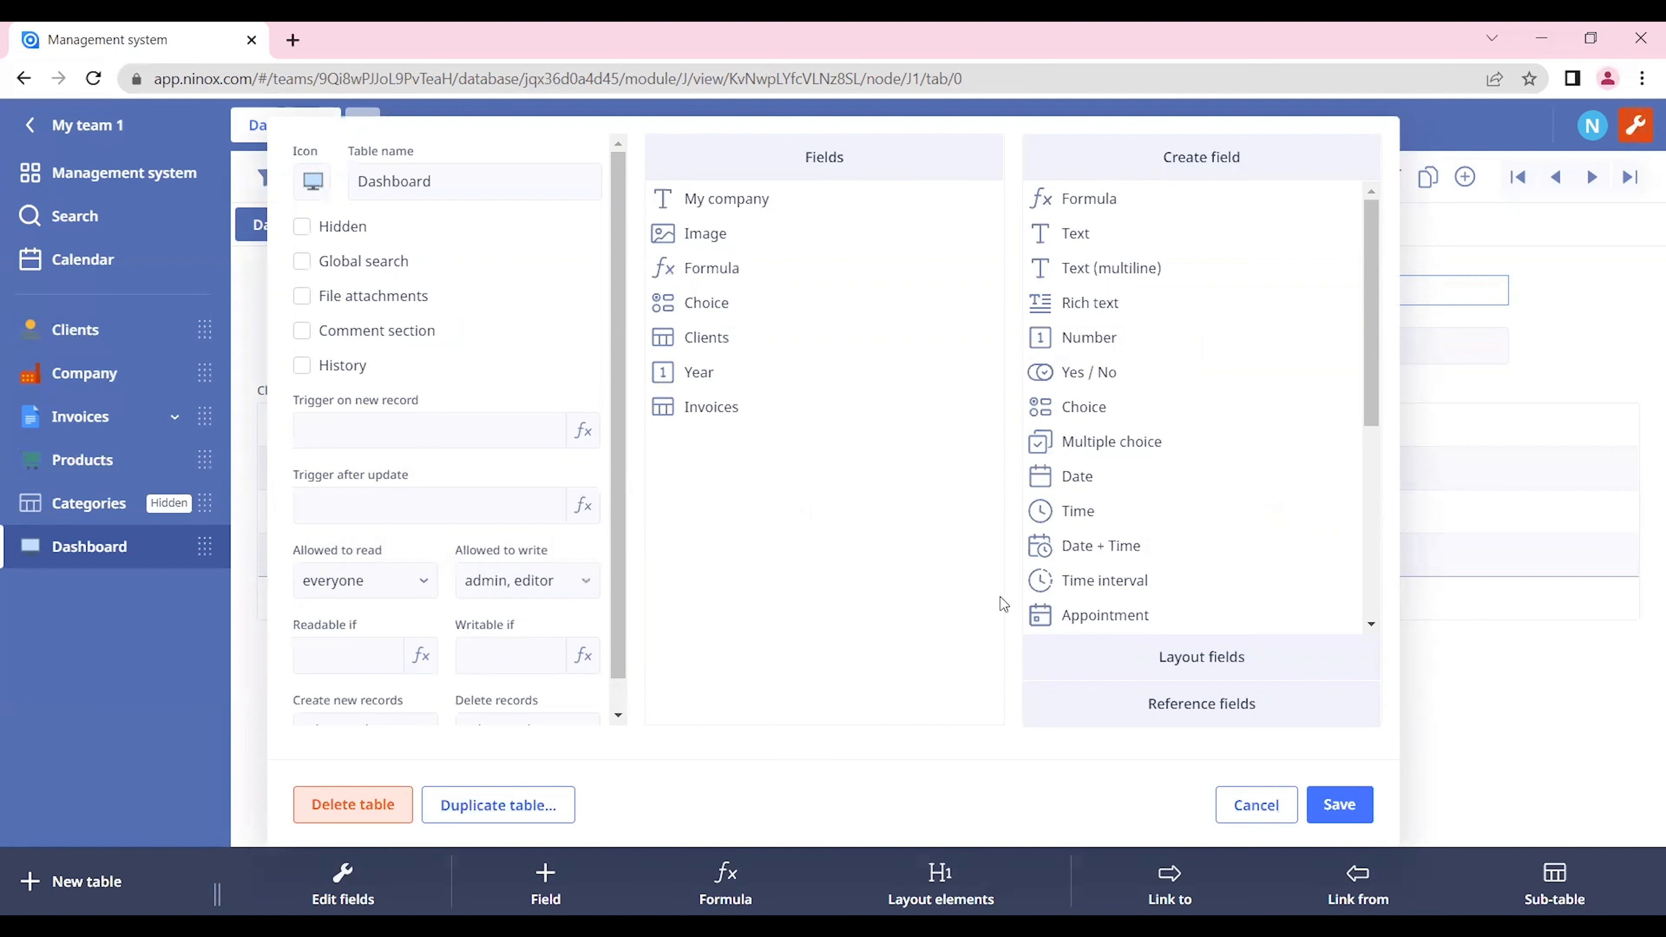
click(1340, 804)
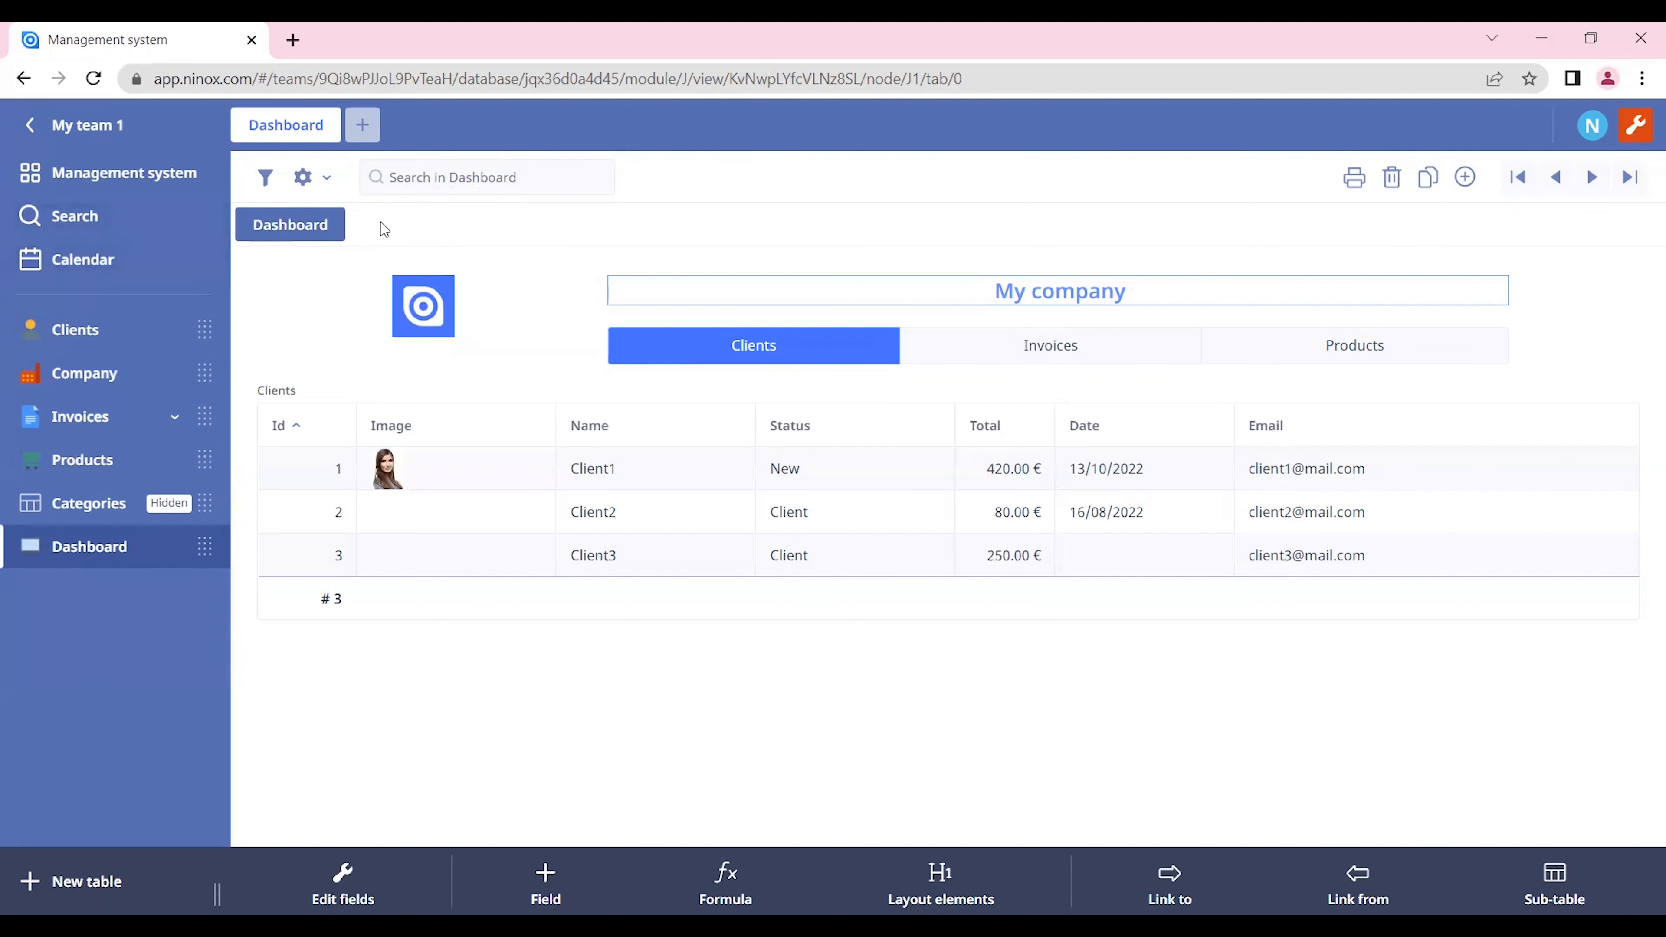
Step: Look at the database's global search page and return to the Dashboard table
click(109, 221)
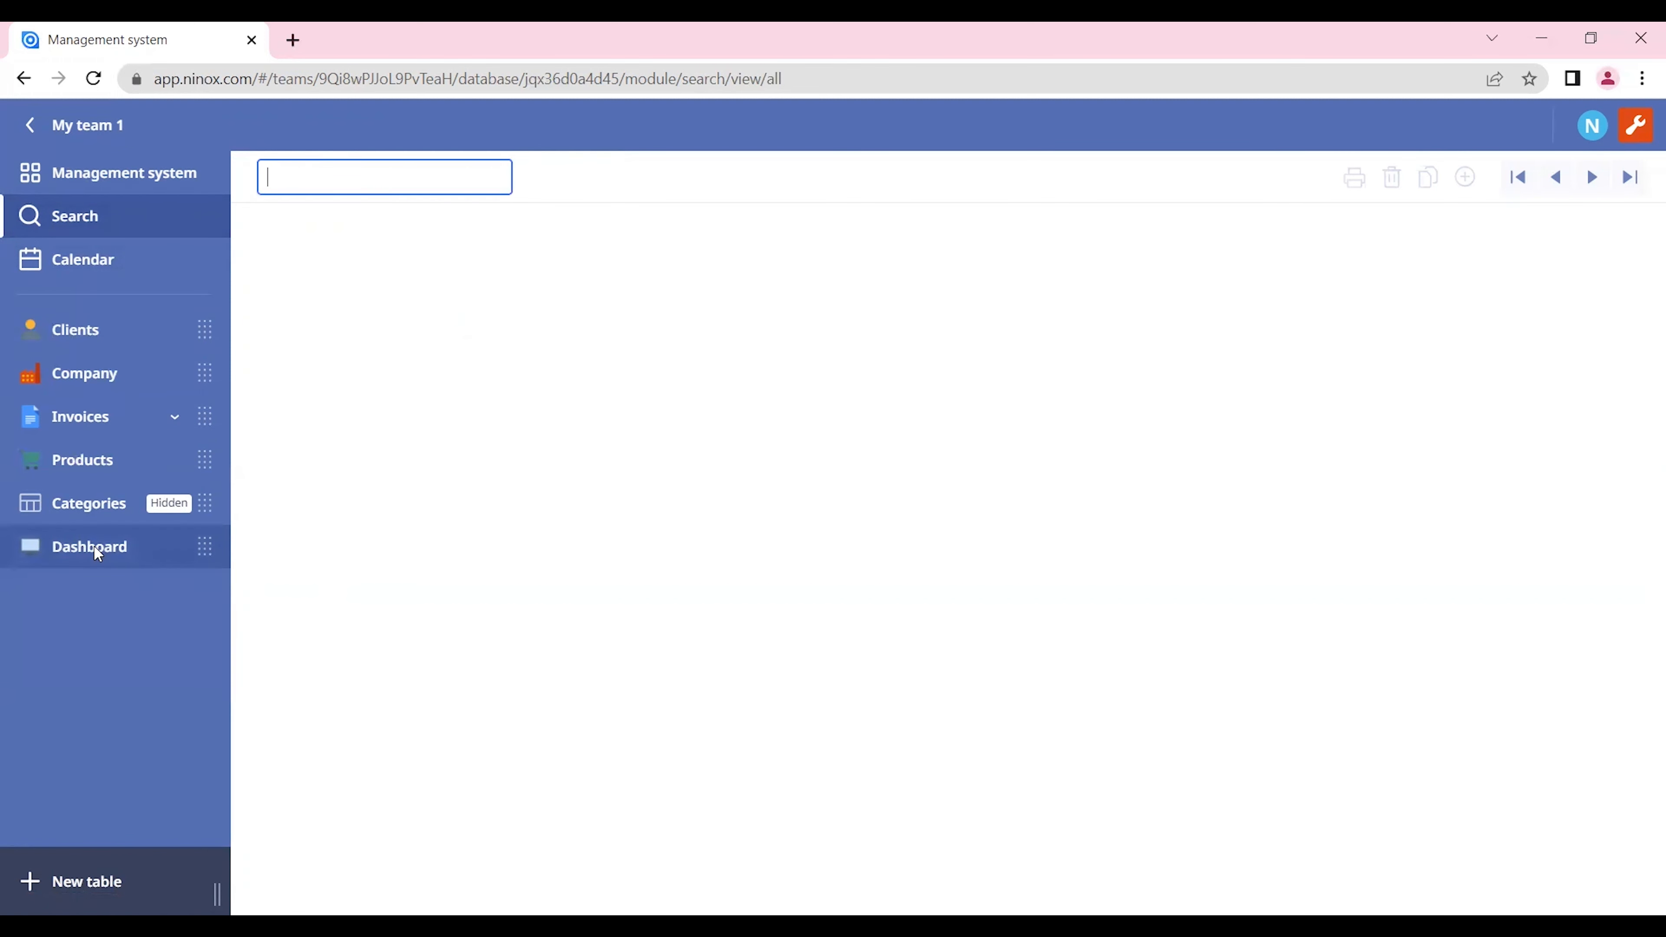
click(118, 559)
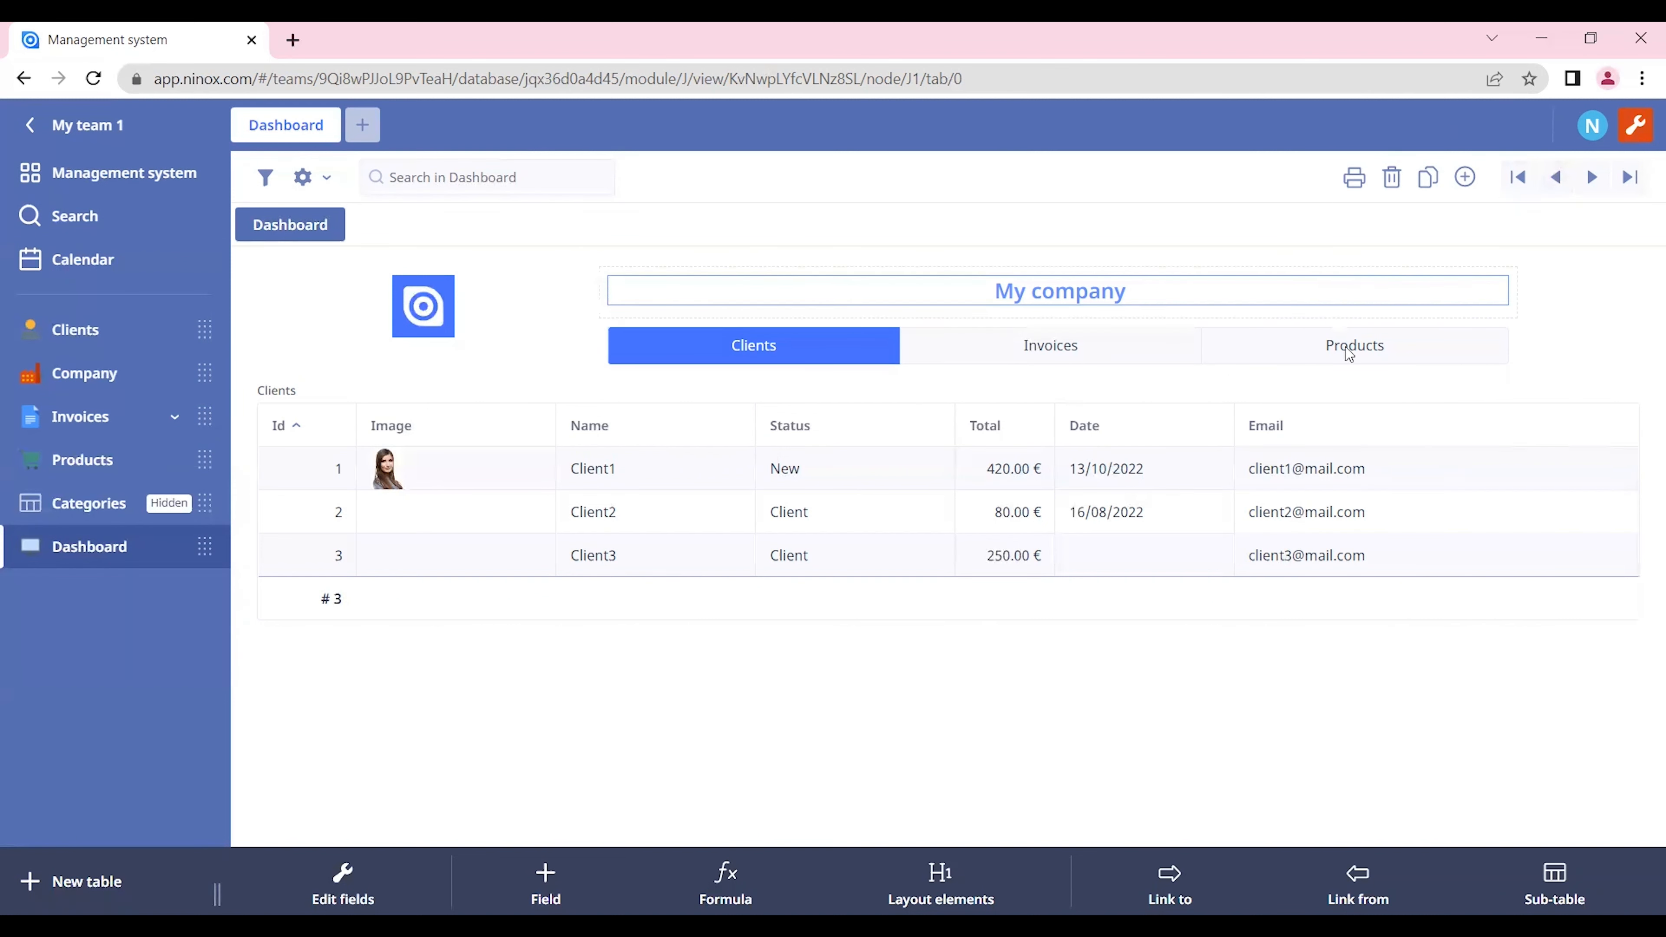
Step: Restrict creating new records and deleting records in the Dashboard table to admin only, and save
click(346, 873)
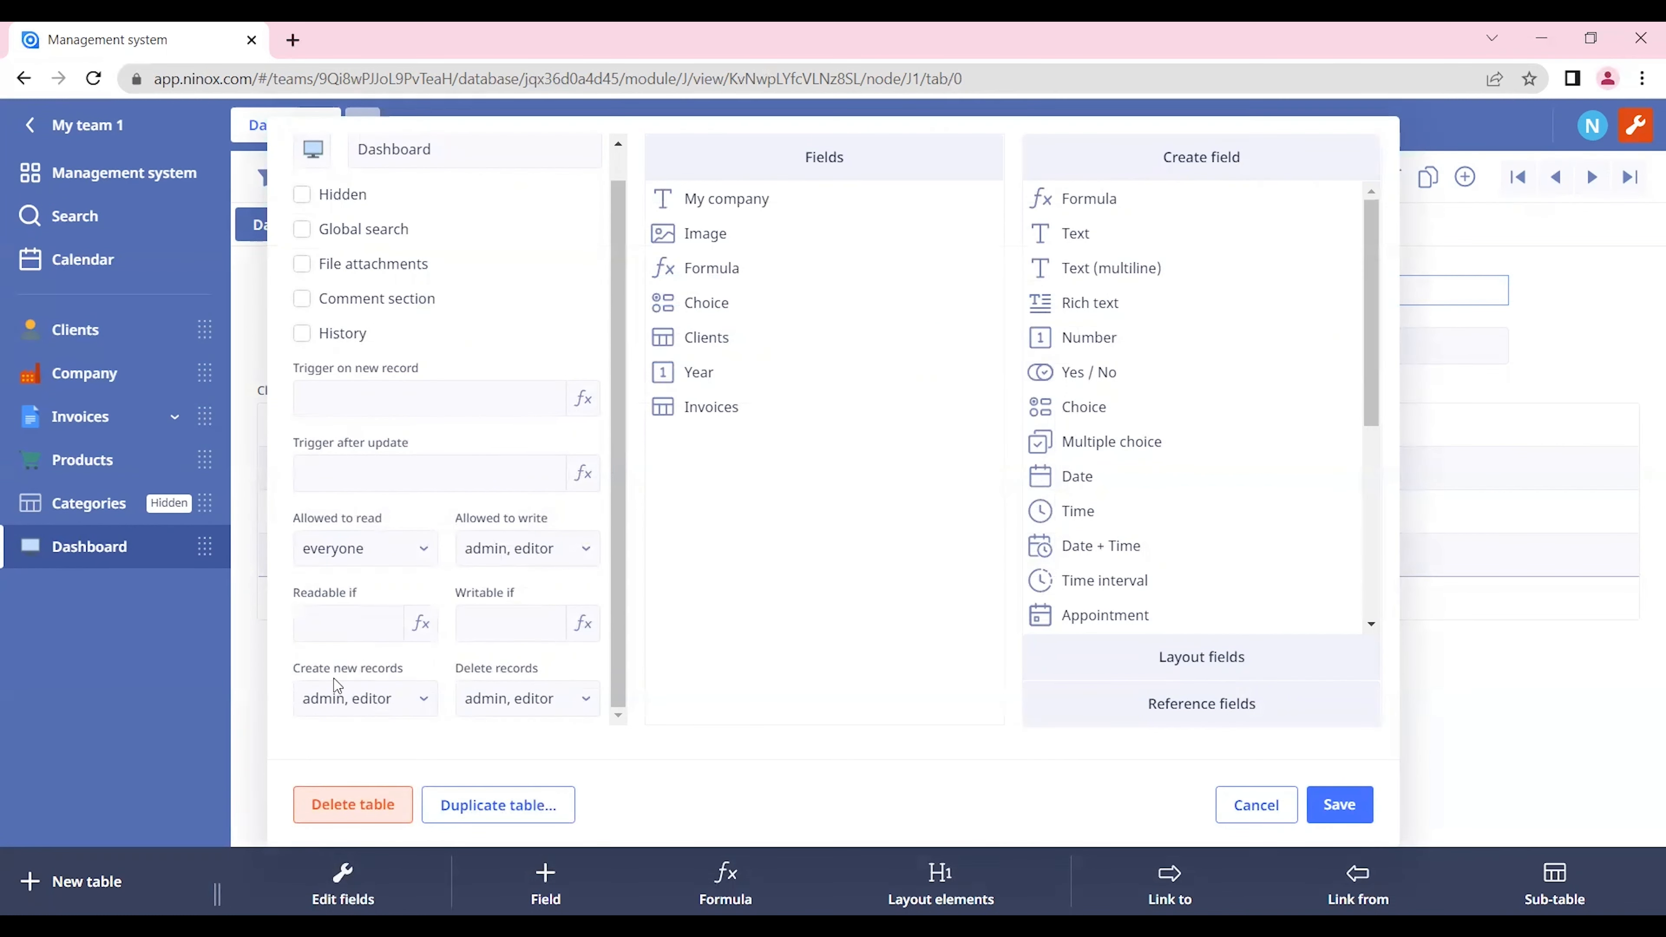
click(397, 712)
click(349, 779)
click(545, 700)
click(545, 701)
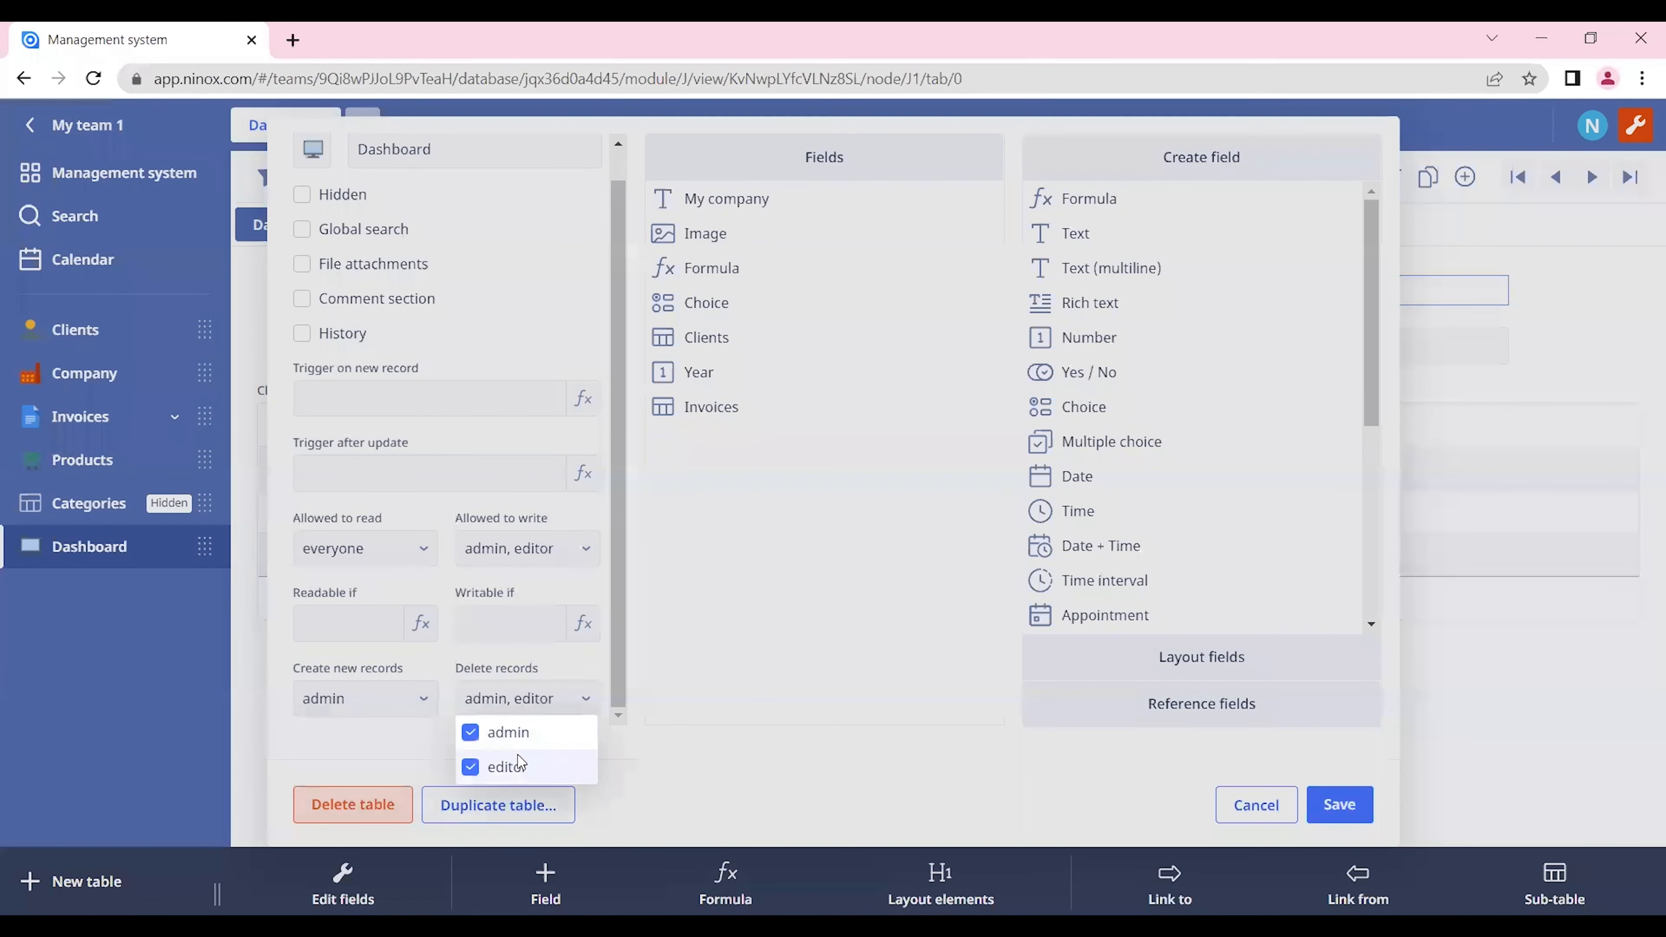
click(520, 764)
click(463, 669)
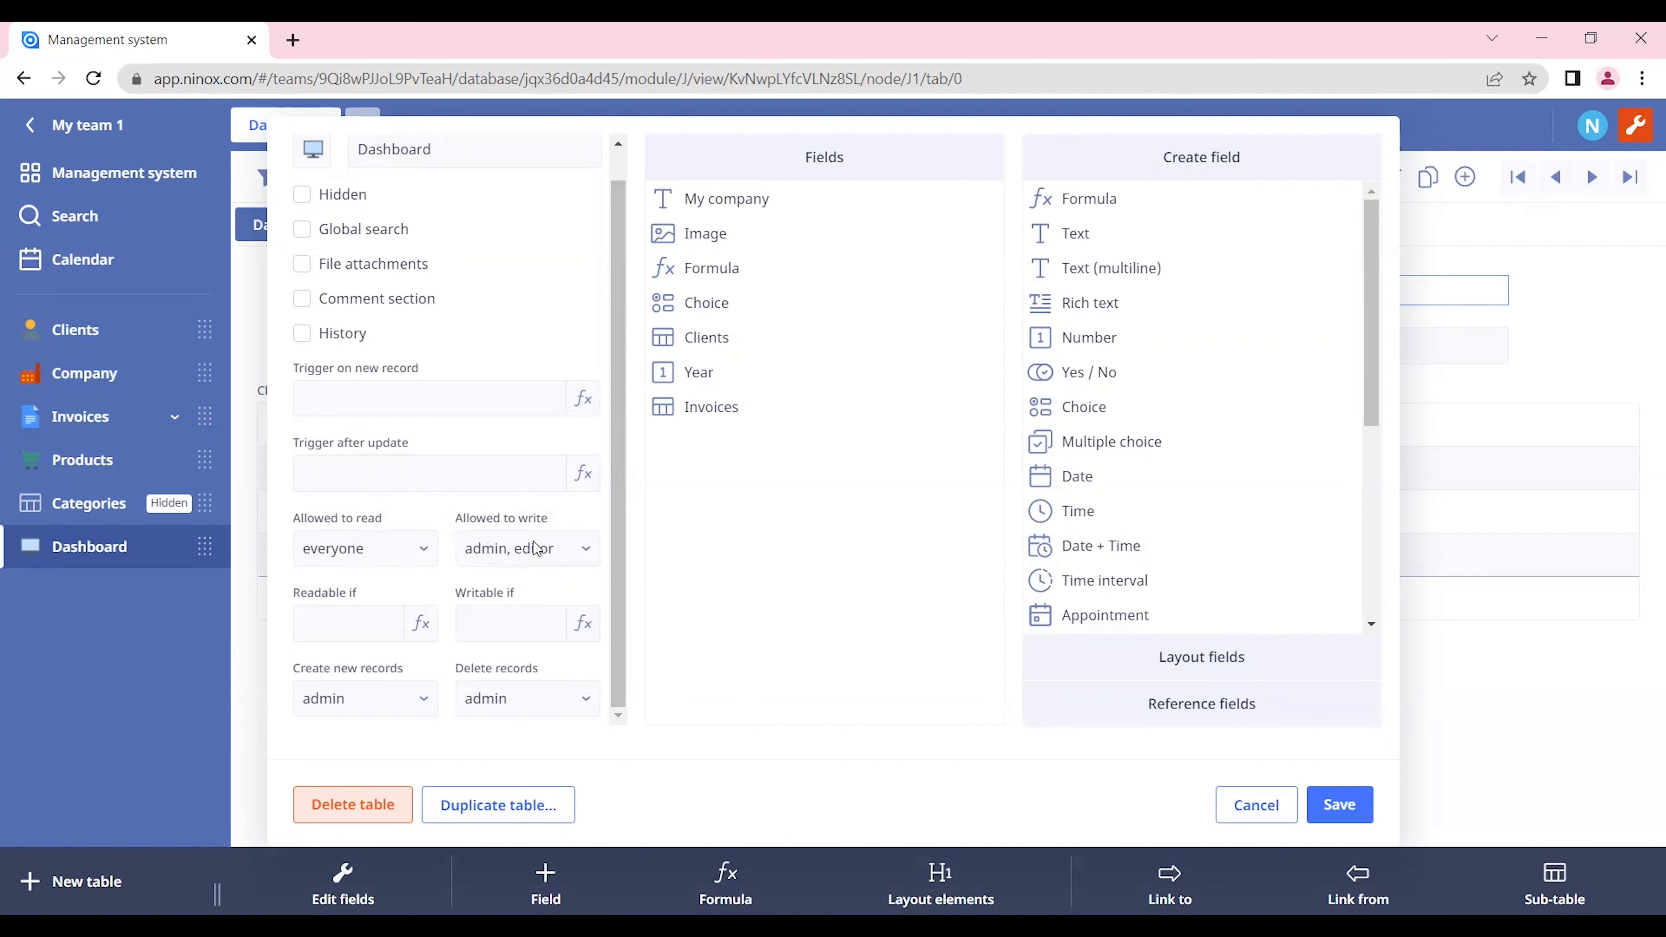
click(1368, 819)
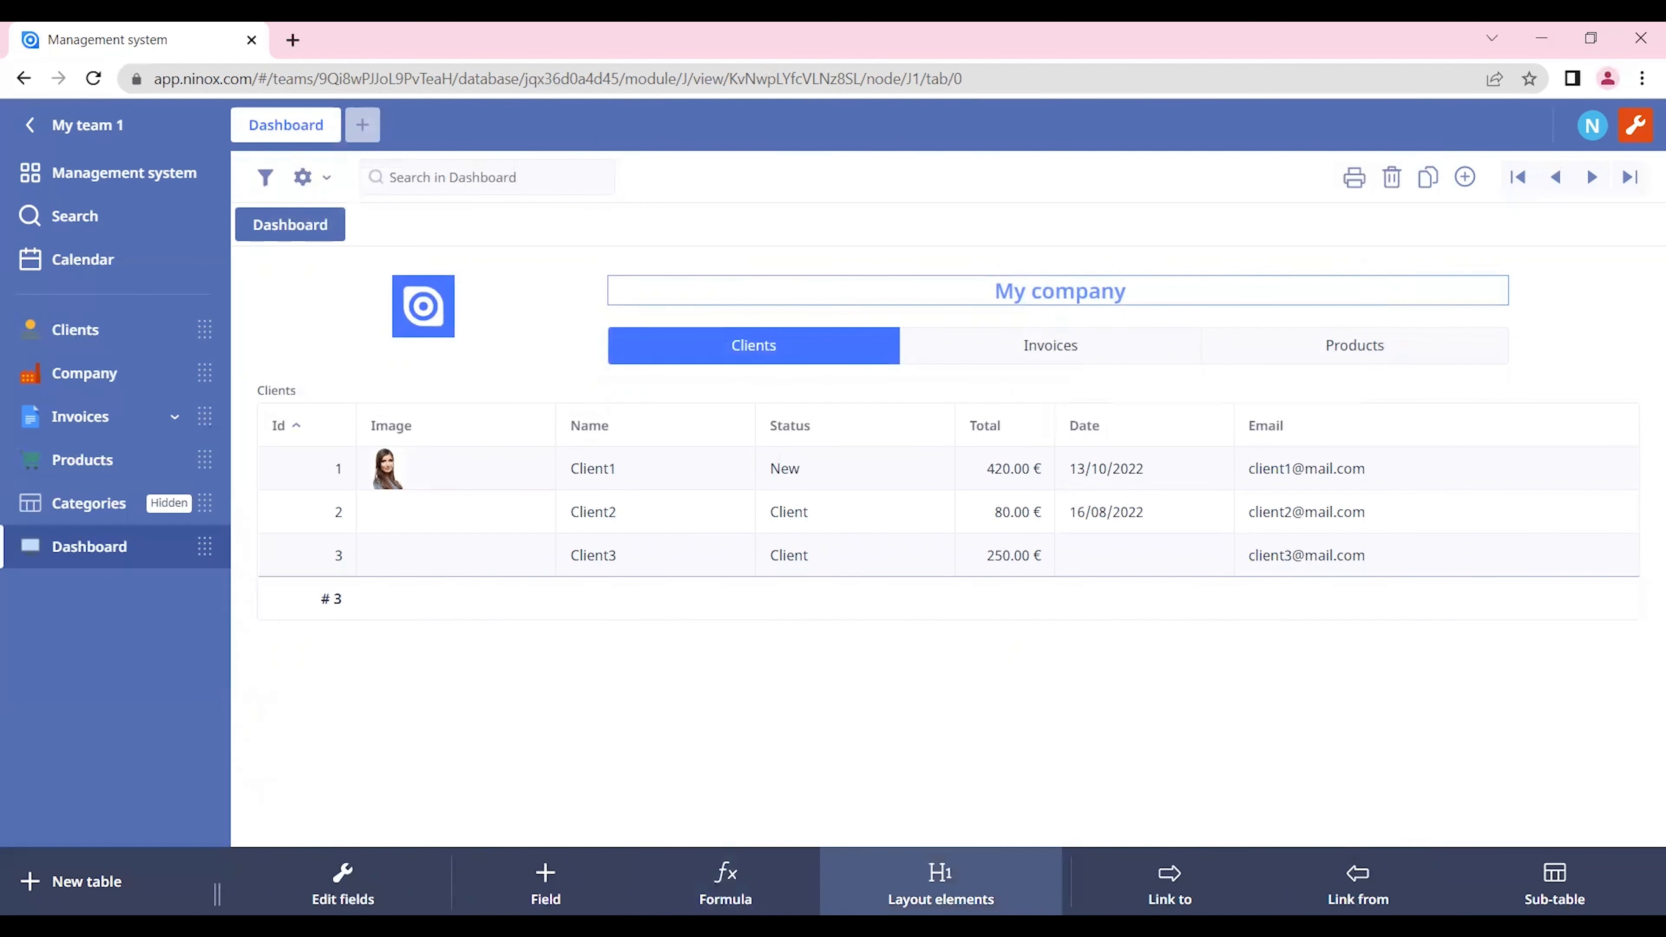
Step: Add a Button layout element to the Dashboard and place it directly above the Clients table, below the logo
click(941, 882)
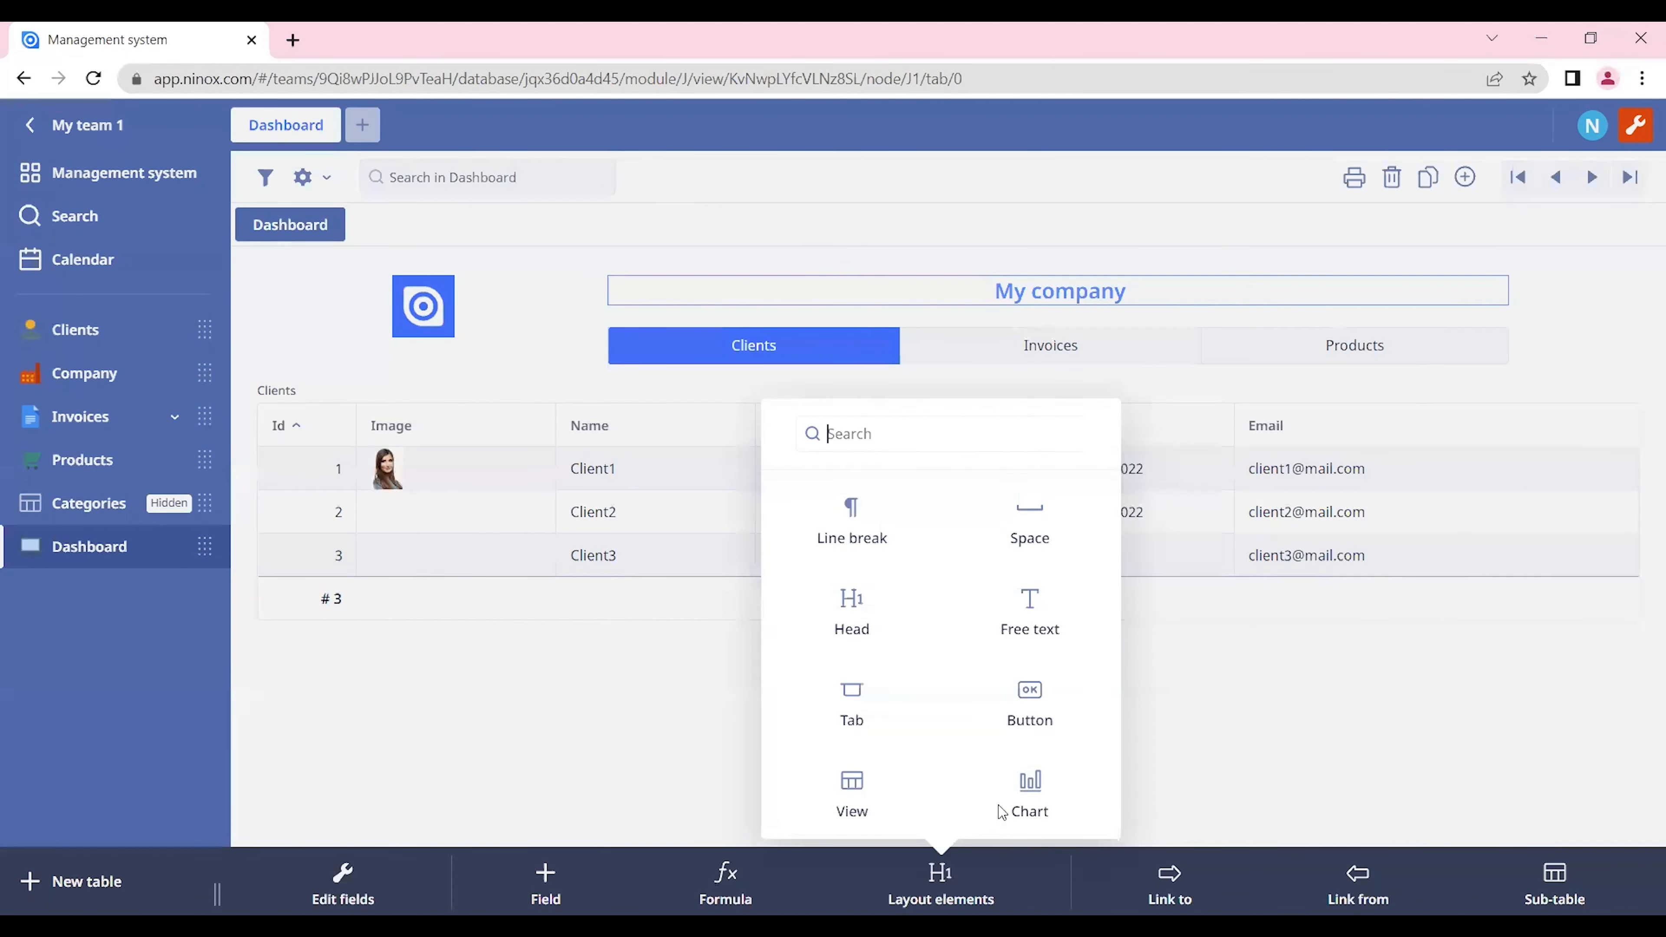
click(1027, 716)
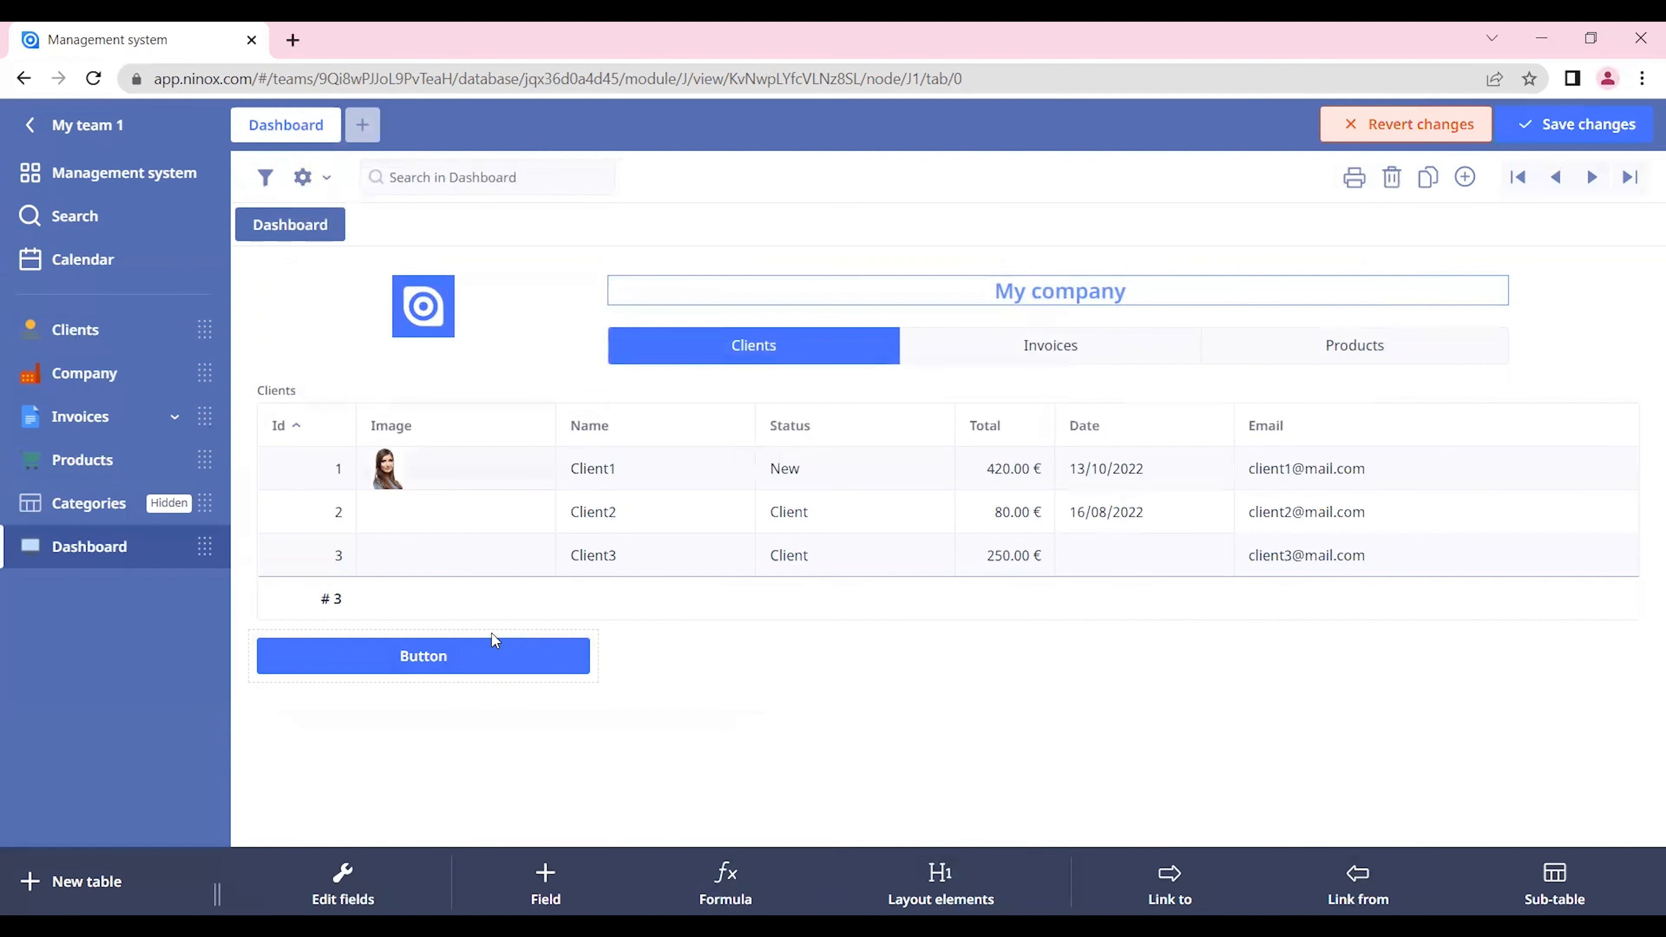
drag(494, 636, 450, 478)
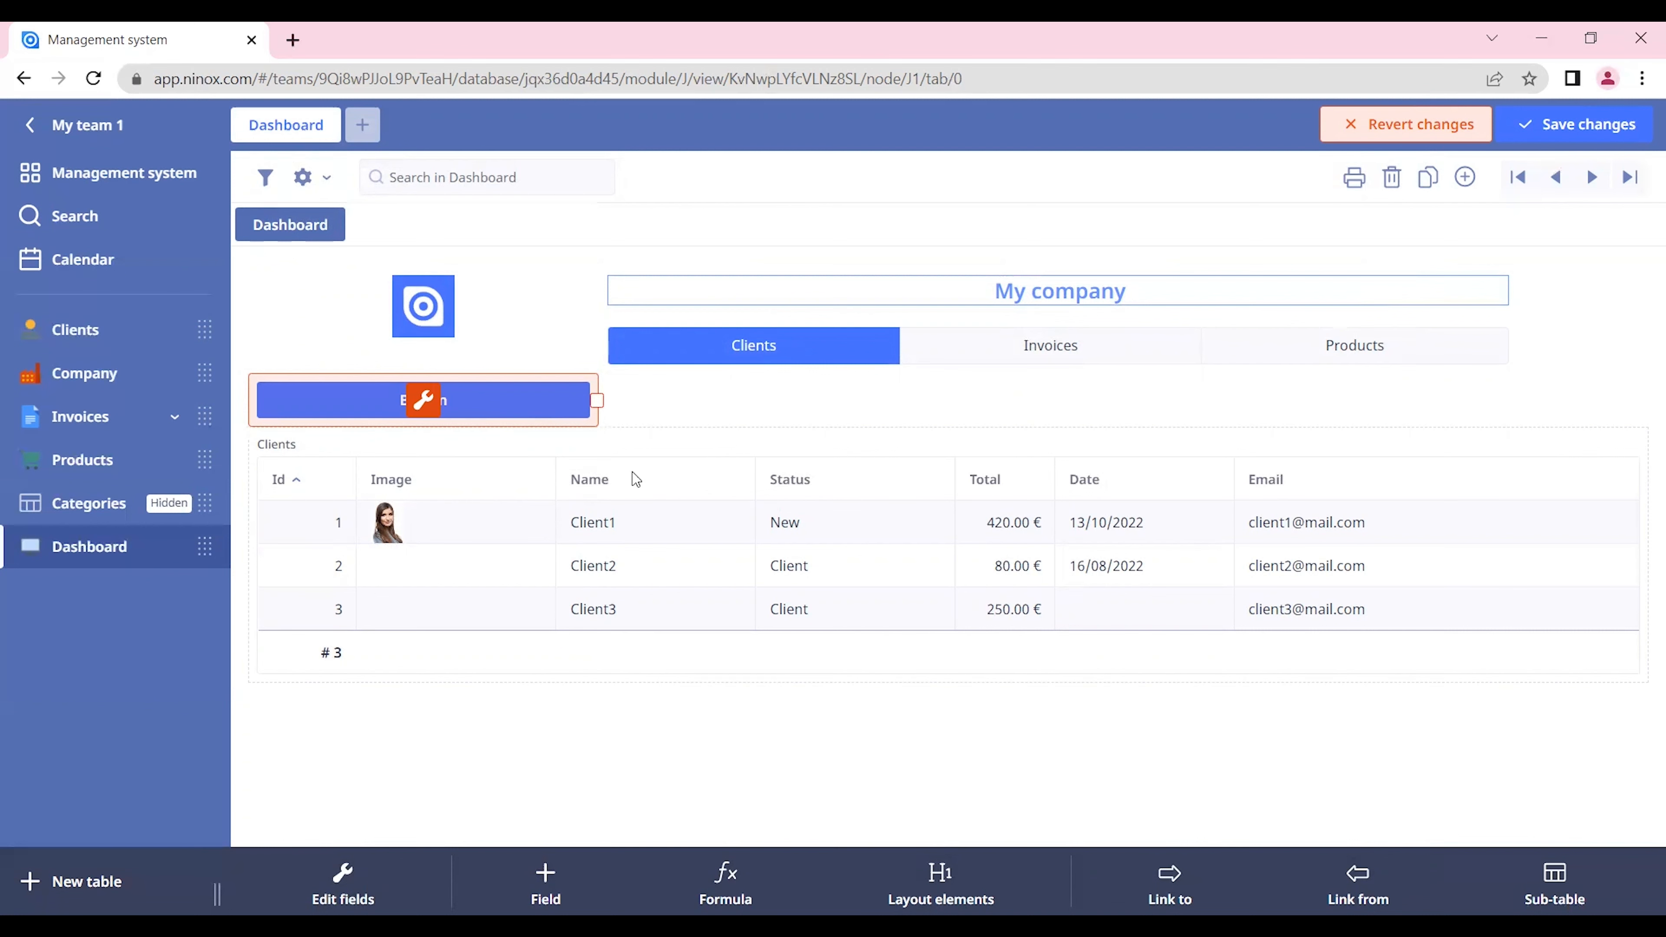
Step: Give the new button the On click script "let c:= create clients; popupRecord(c)" on two lines and save the script
click(431, 409)
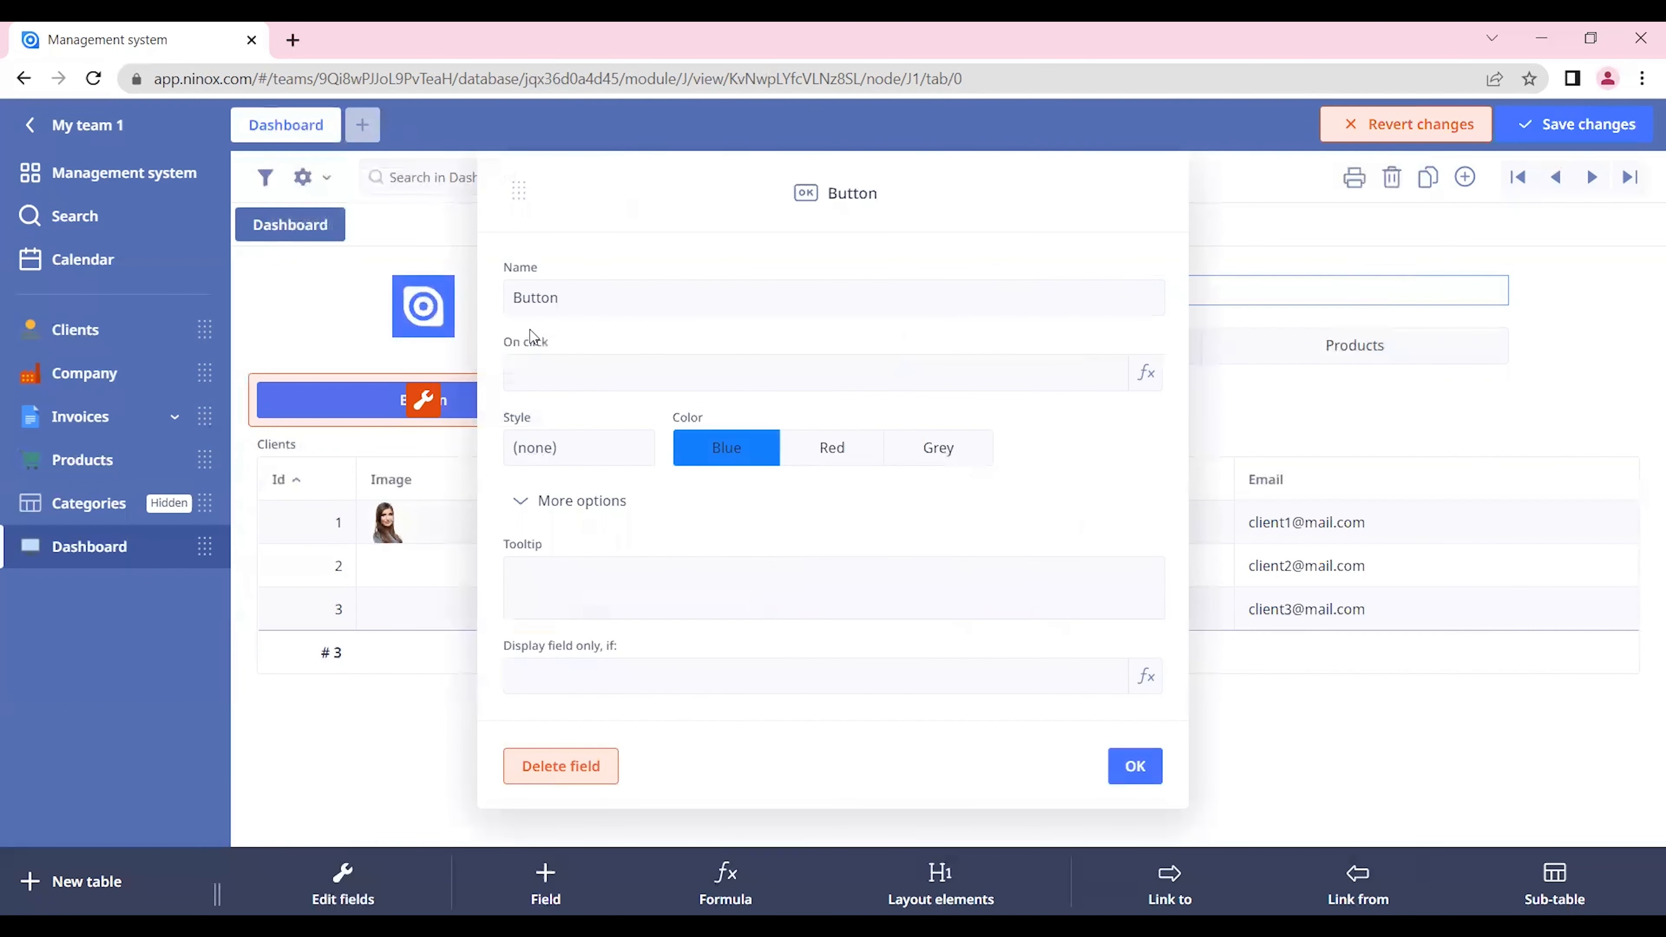
click(542, 392)
text(let c:=)
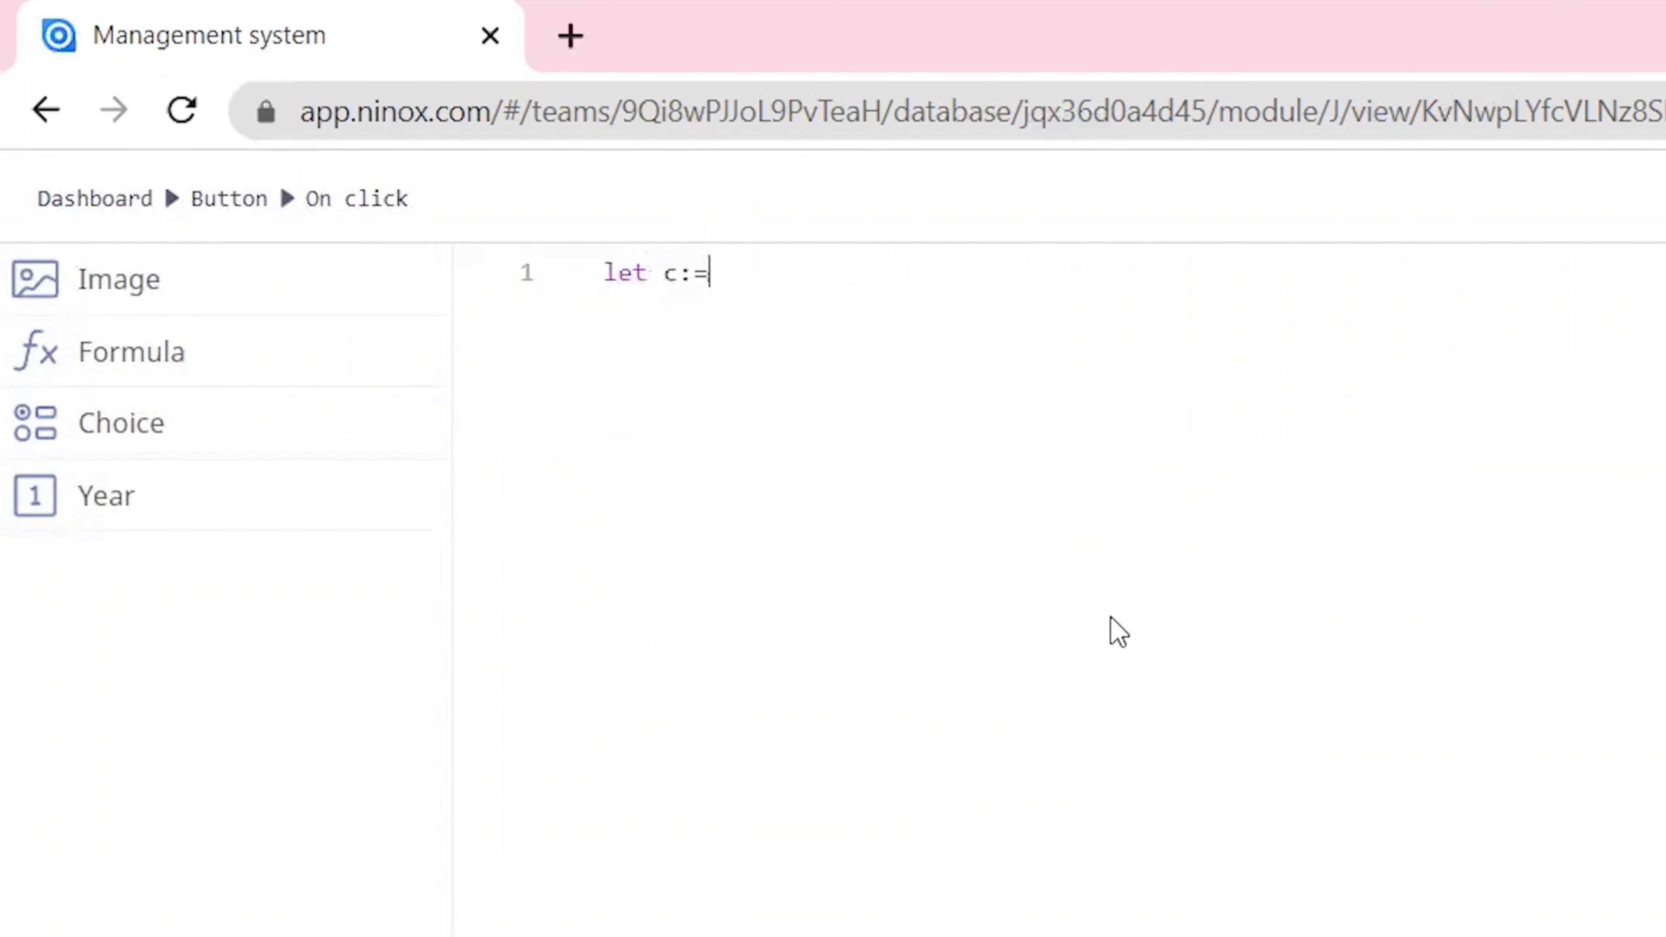
text( create clients)
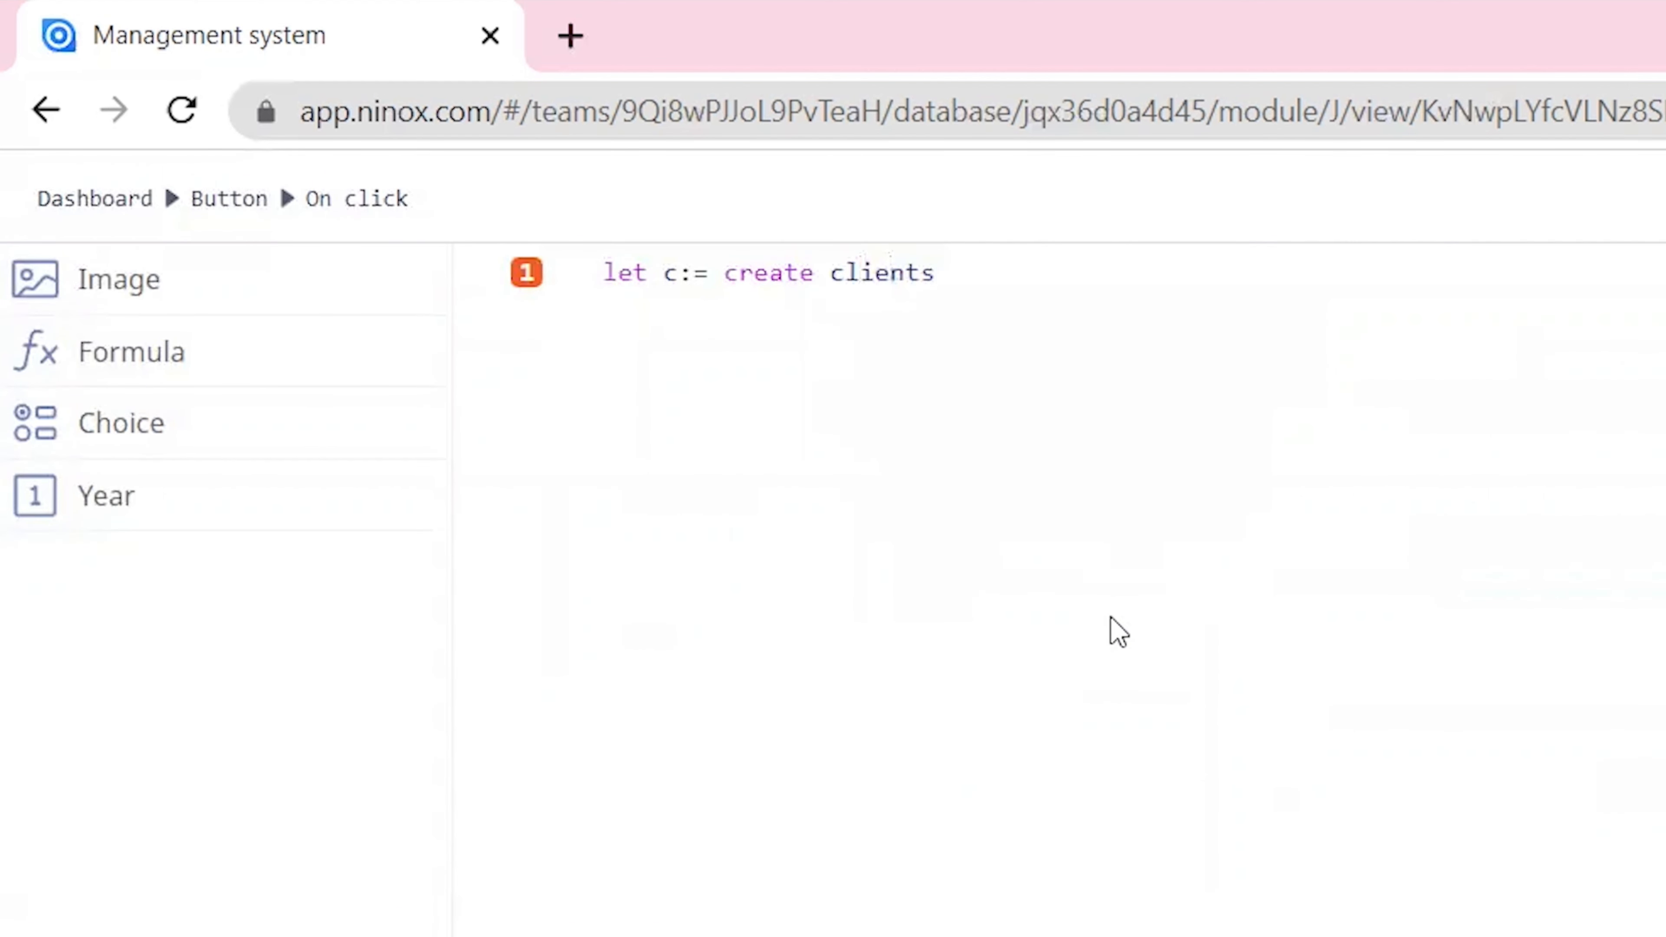
key(Return)
text(pop)
key(Return)
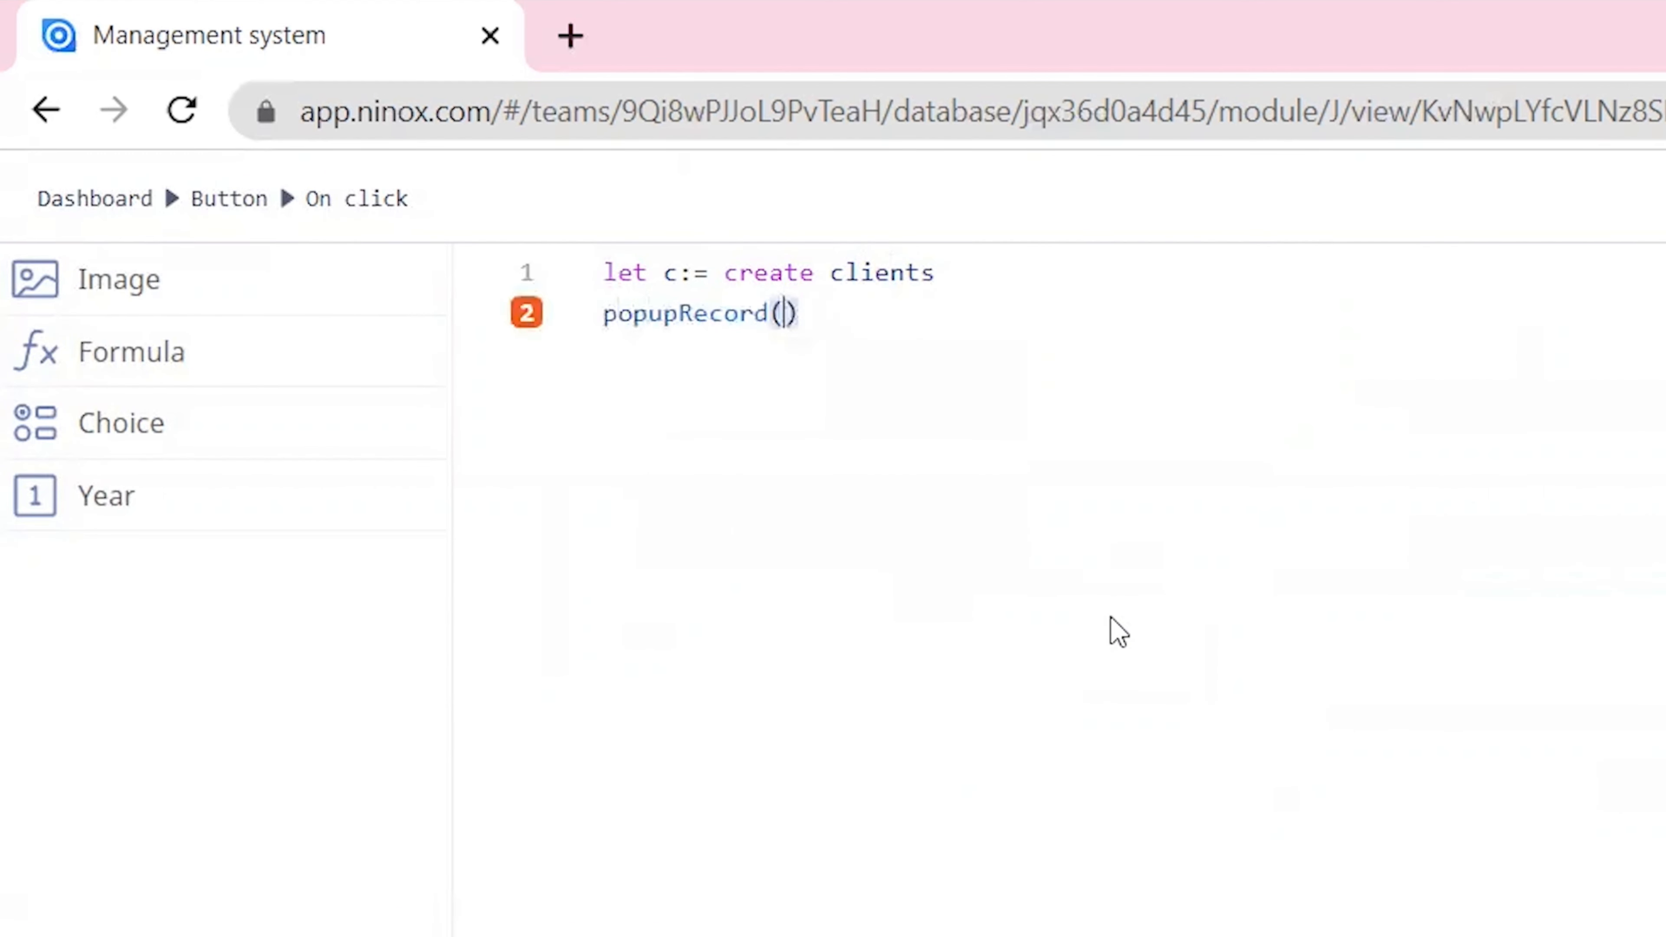
text(c)
click(1004, 272)
text(;)
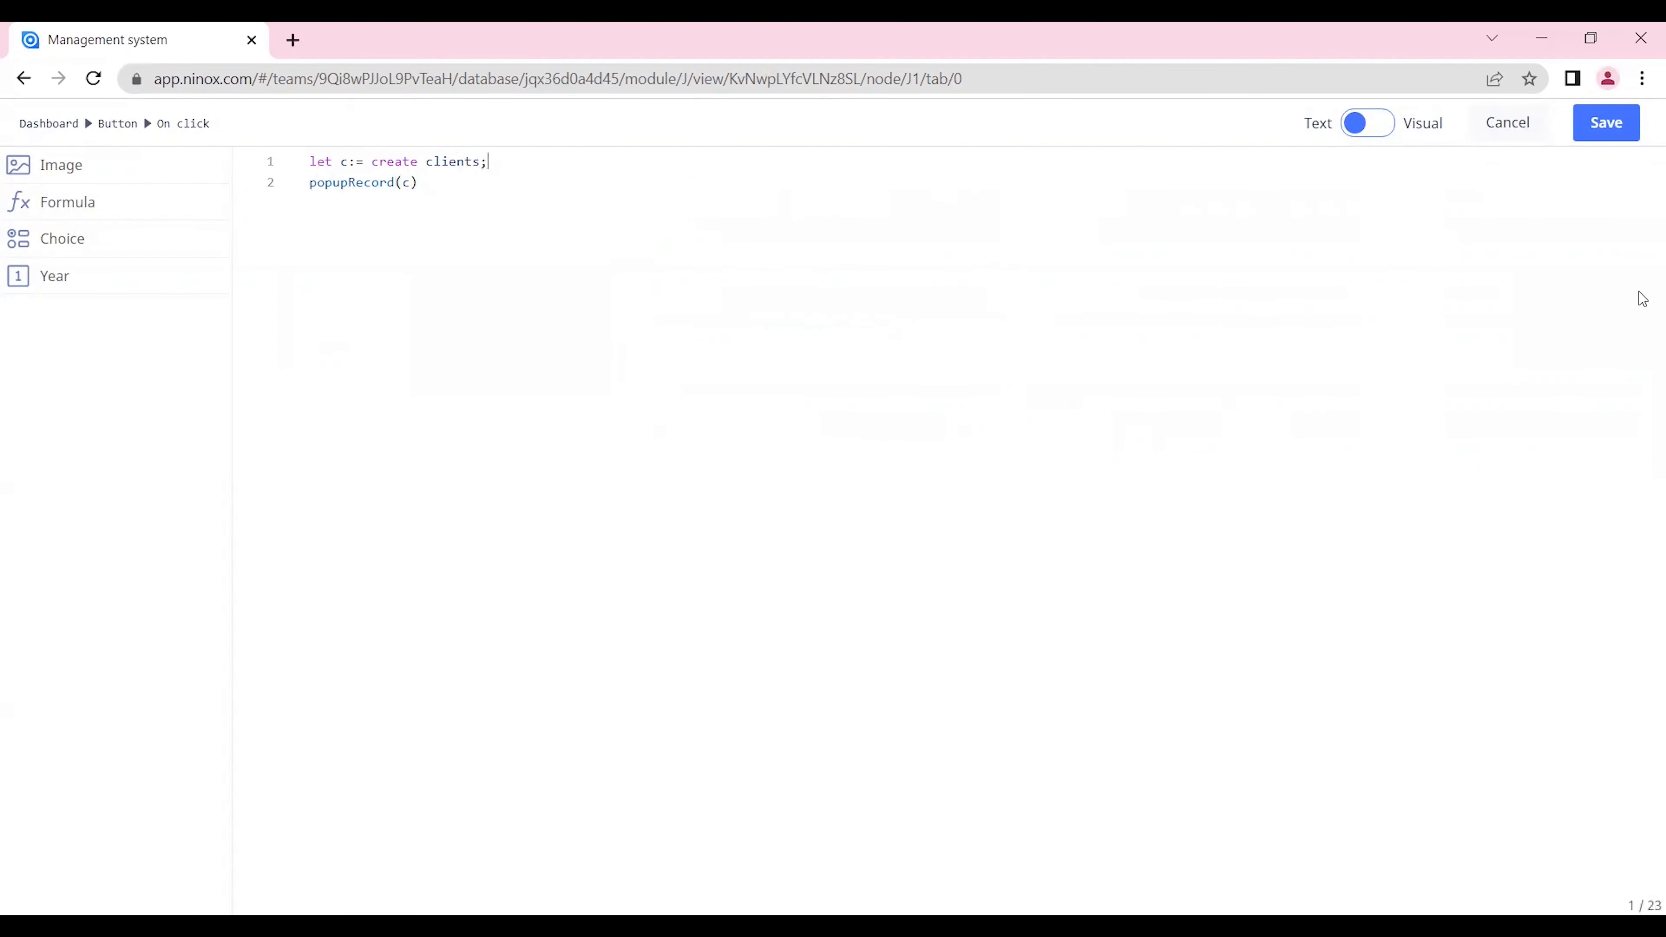
click(1607, 122)
Step: Name the button "Add new record" and save the Dashboard changes
text(Add new records)
key(BackSpace)
key(Return)
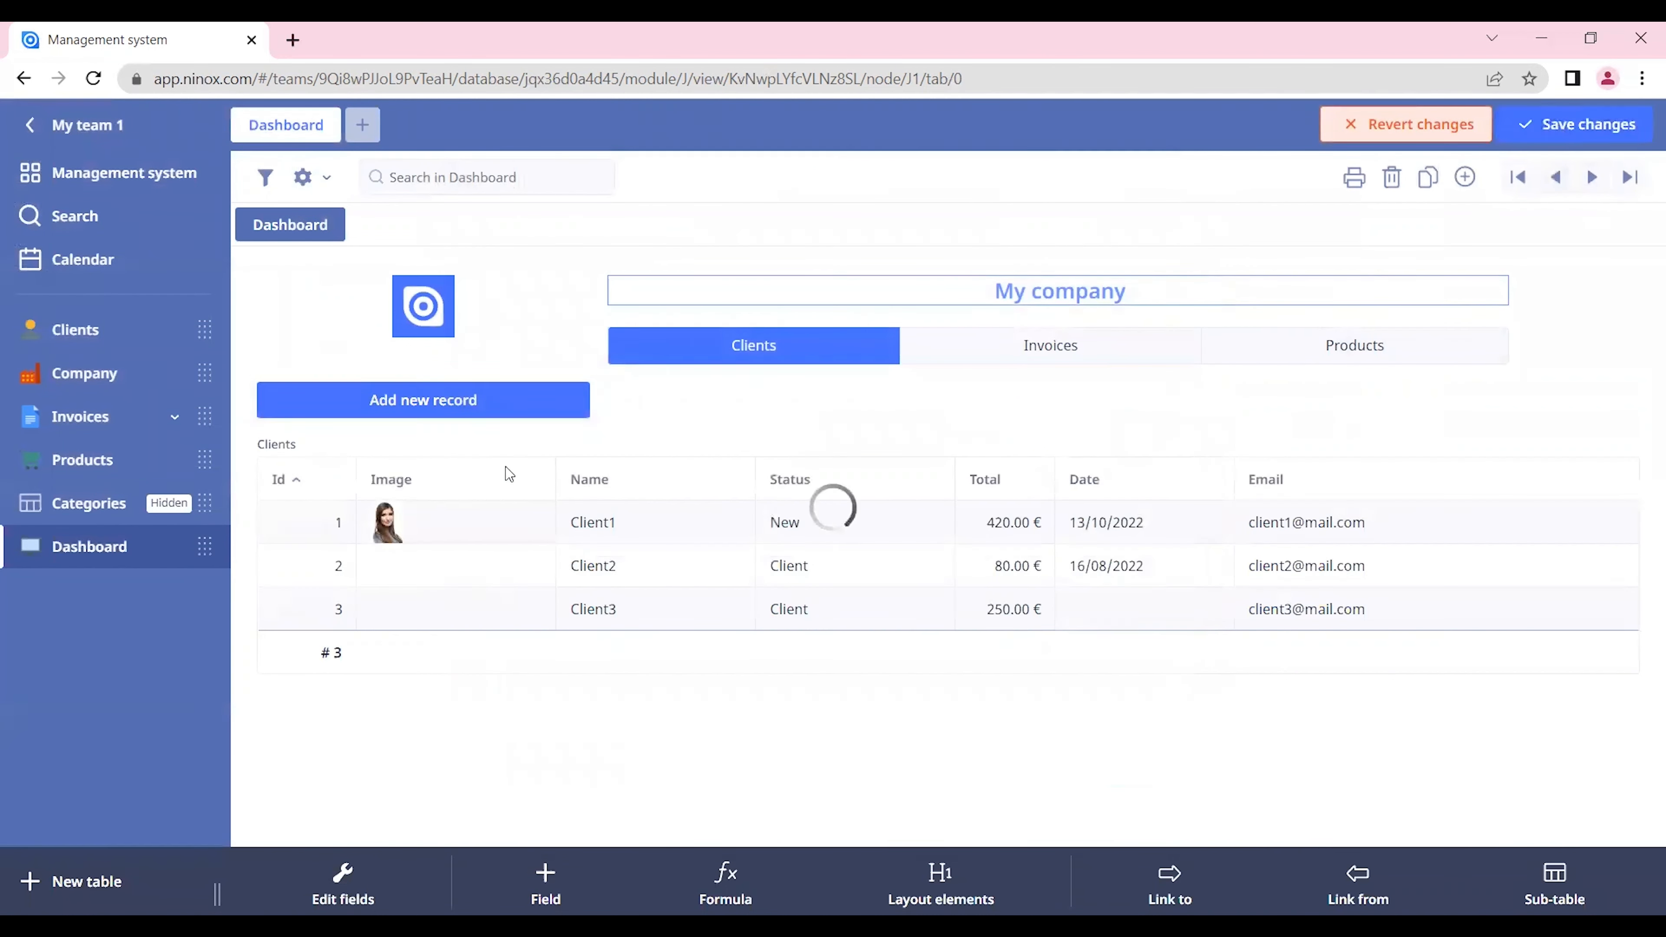
Step: Test the Add new record button by creating a blank client record, and close the record's form
click(476, 407)
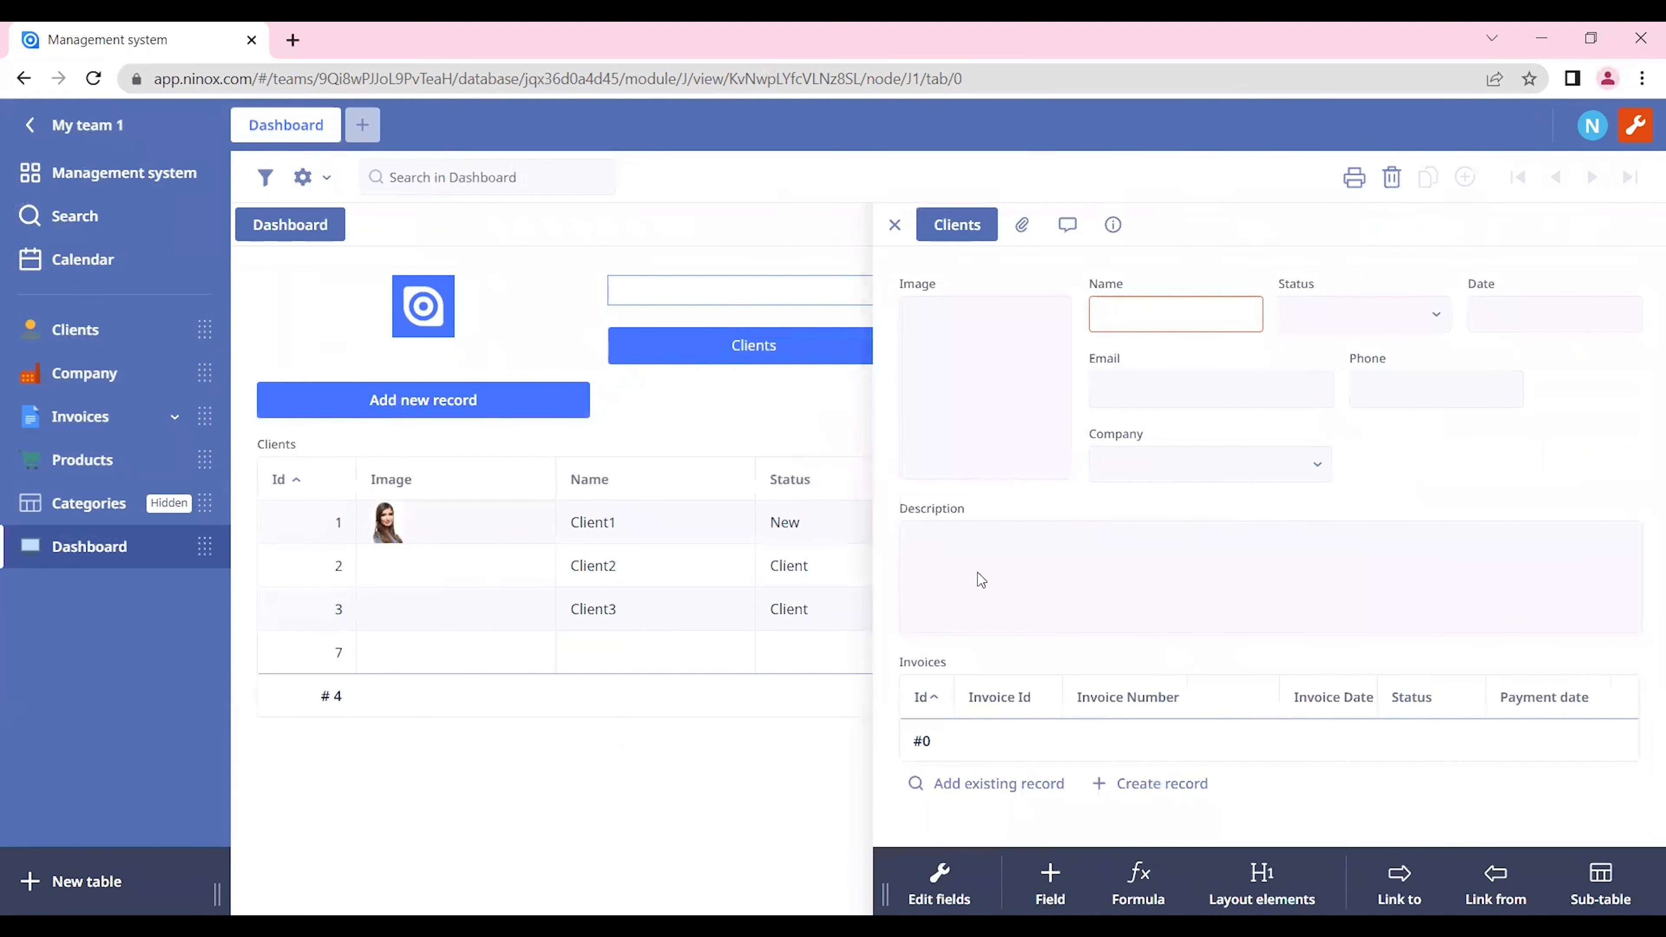
click(896, 226)
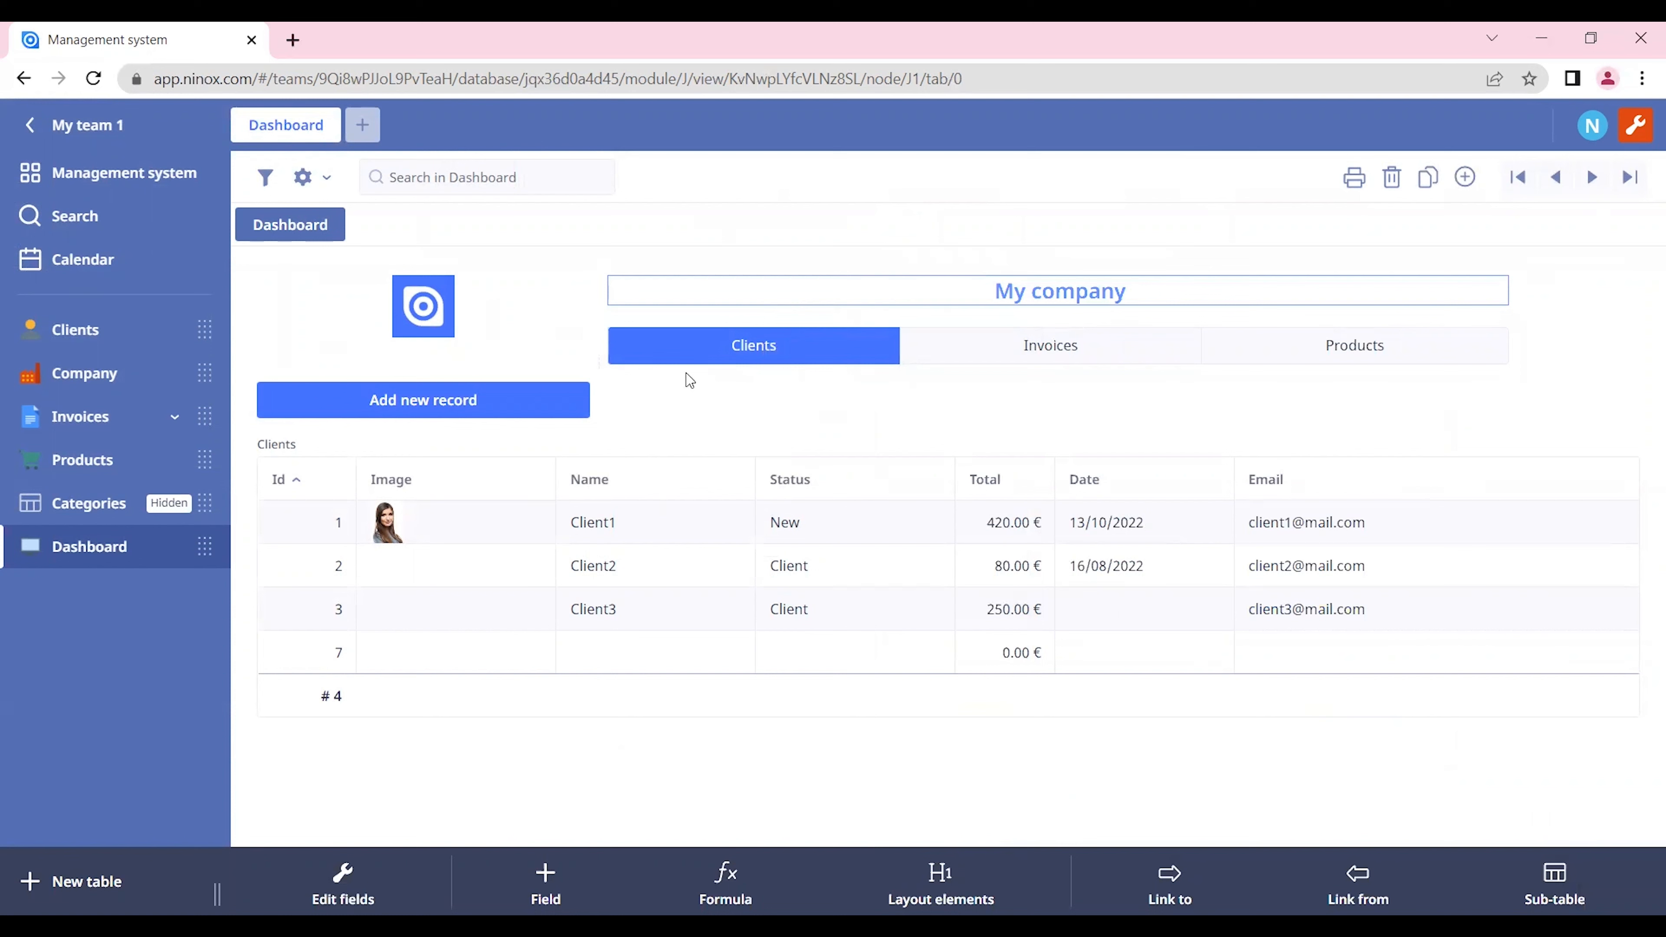
Step: Check the button in the Dashboard's Invoices view, return to Clients and review the button's settings
click(987, 346)
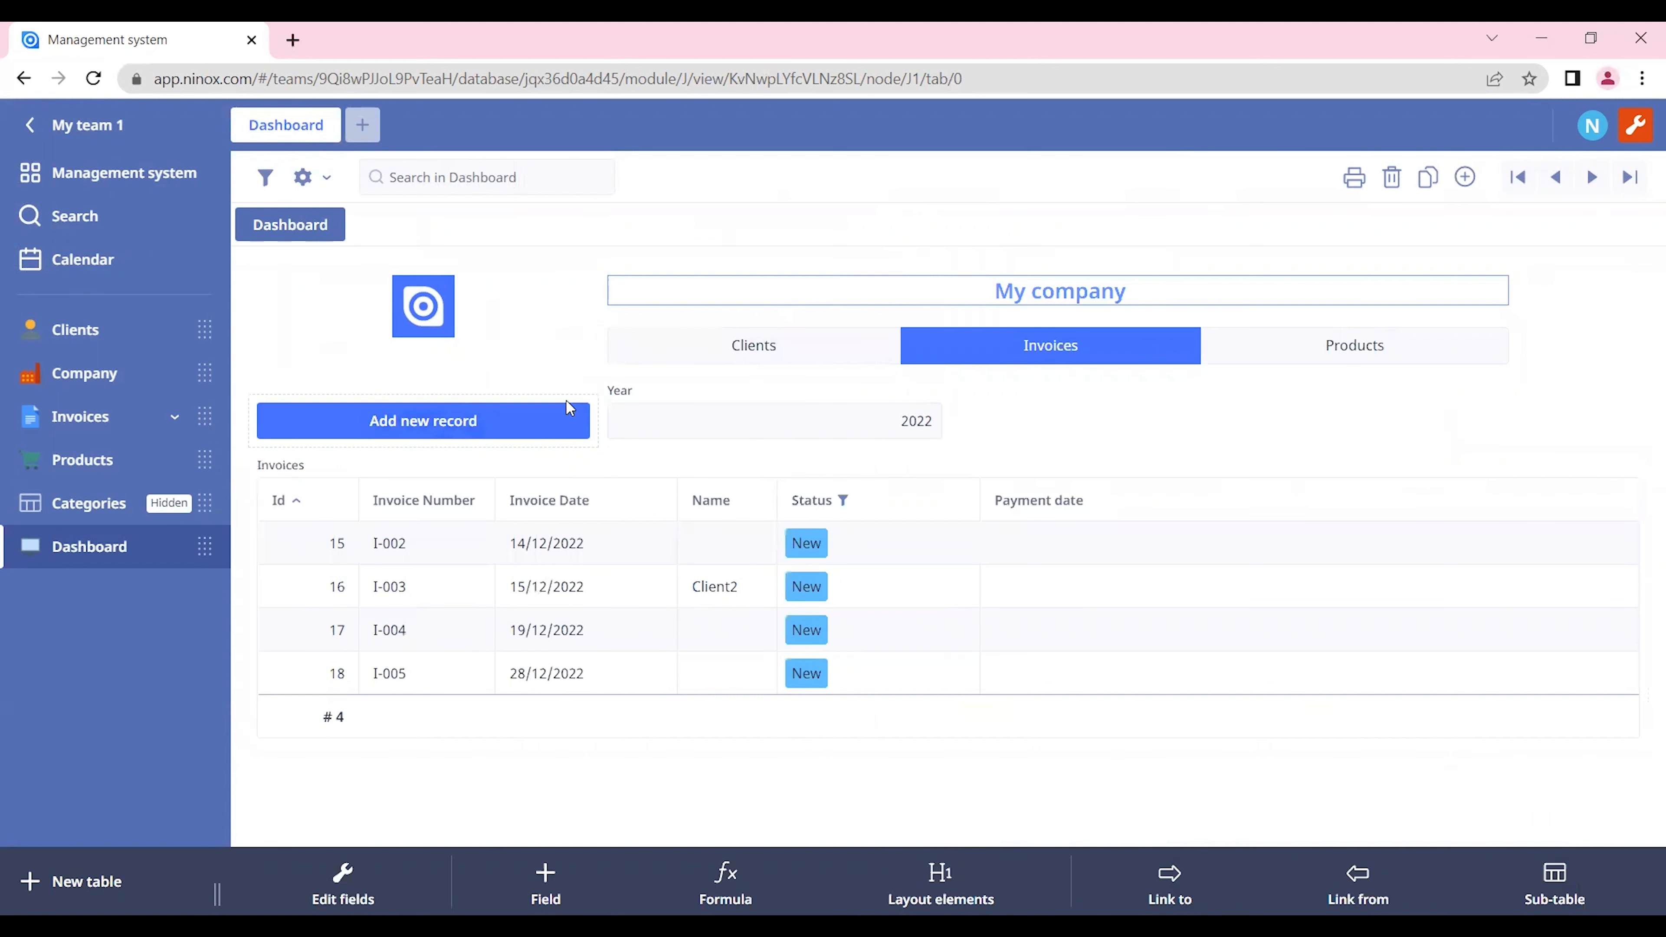
click(764, 354)
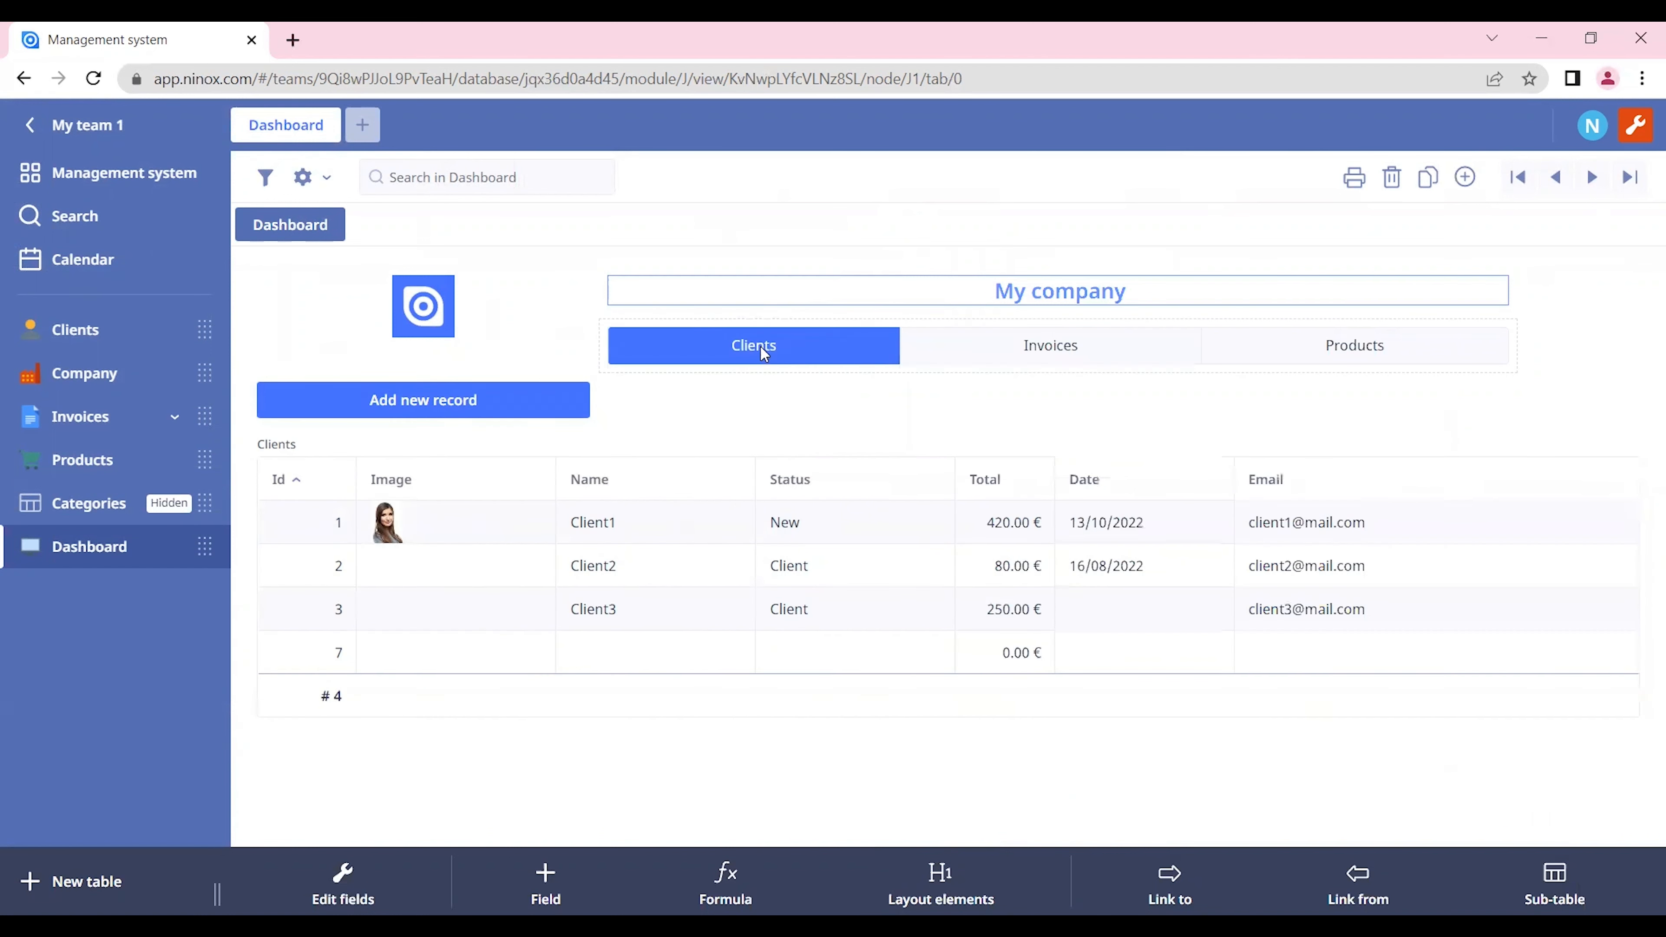
click(568, 387)
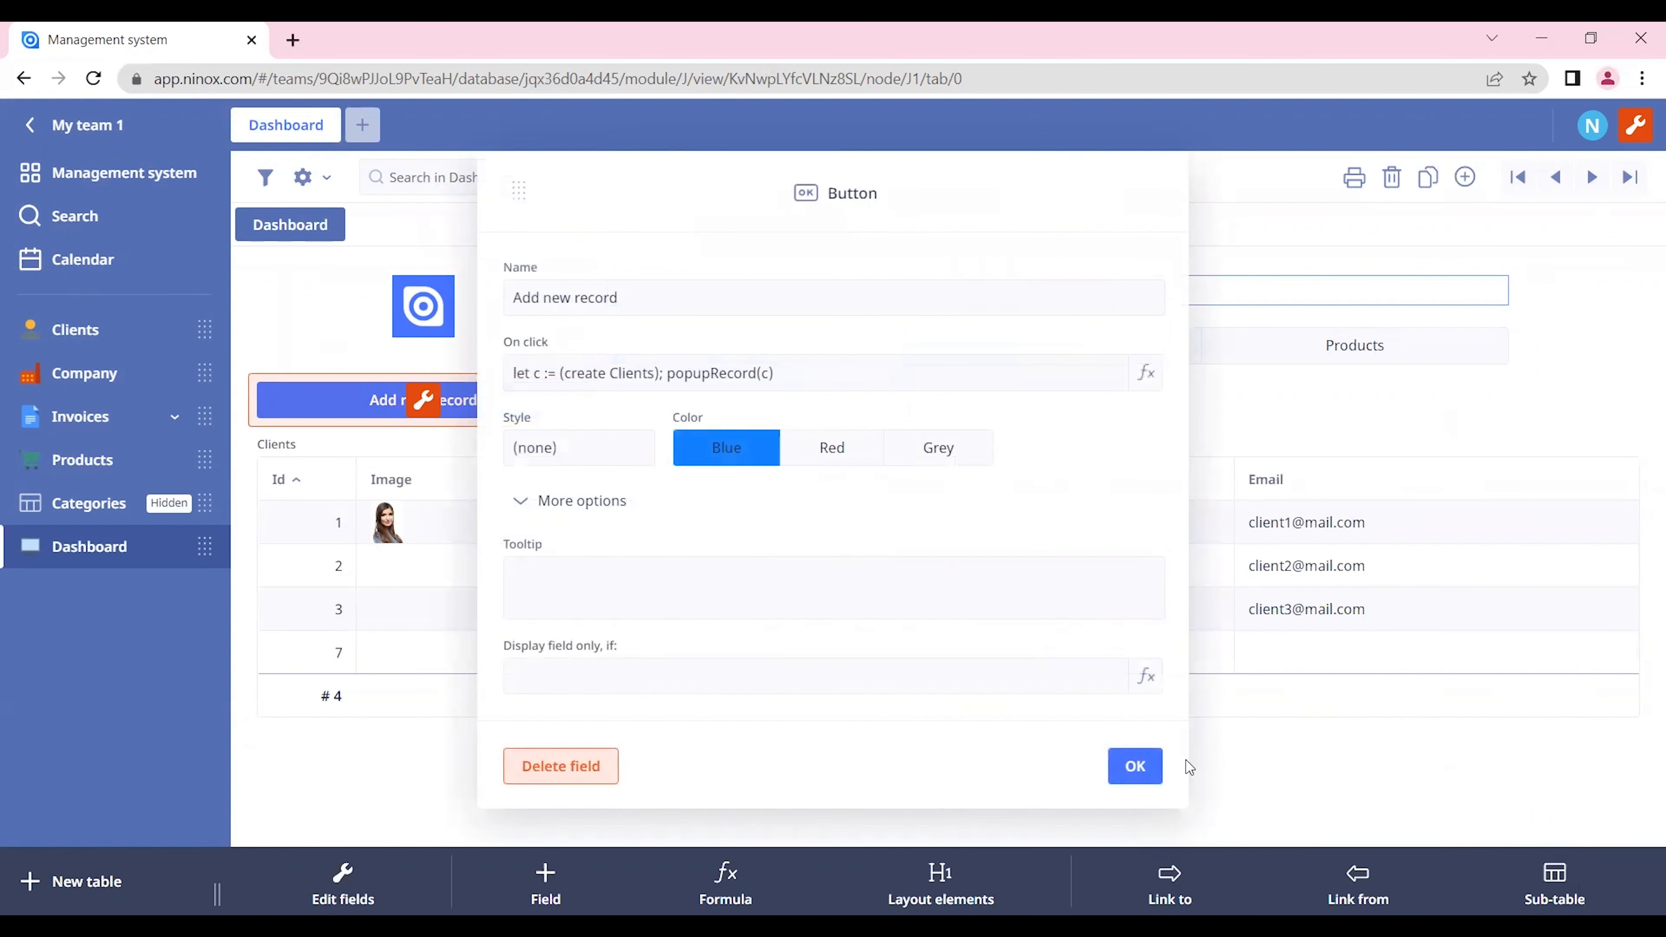
click(1135, 766)
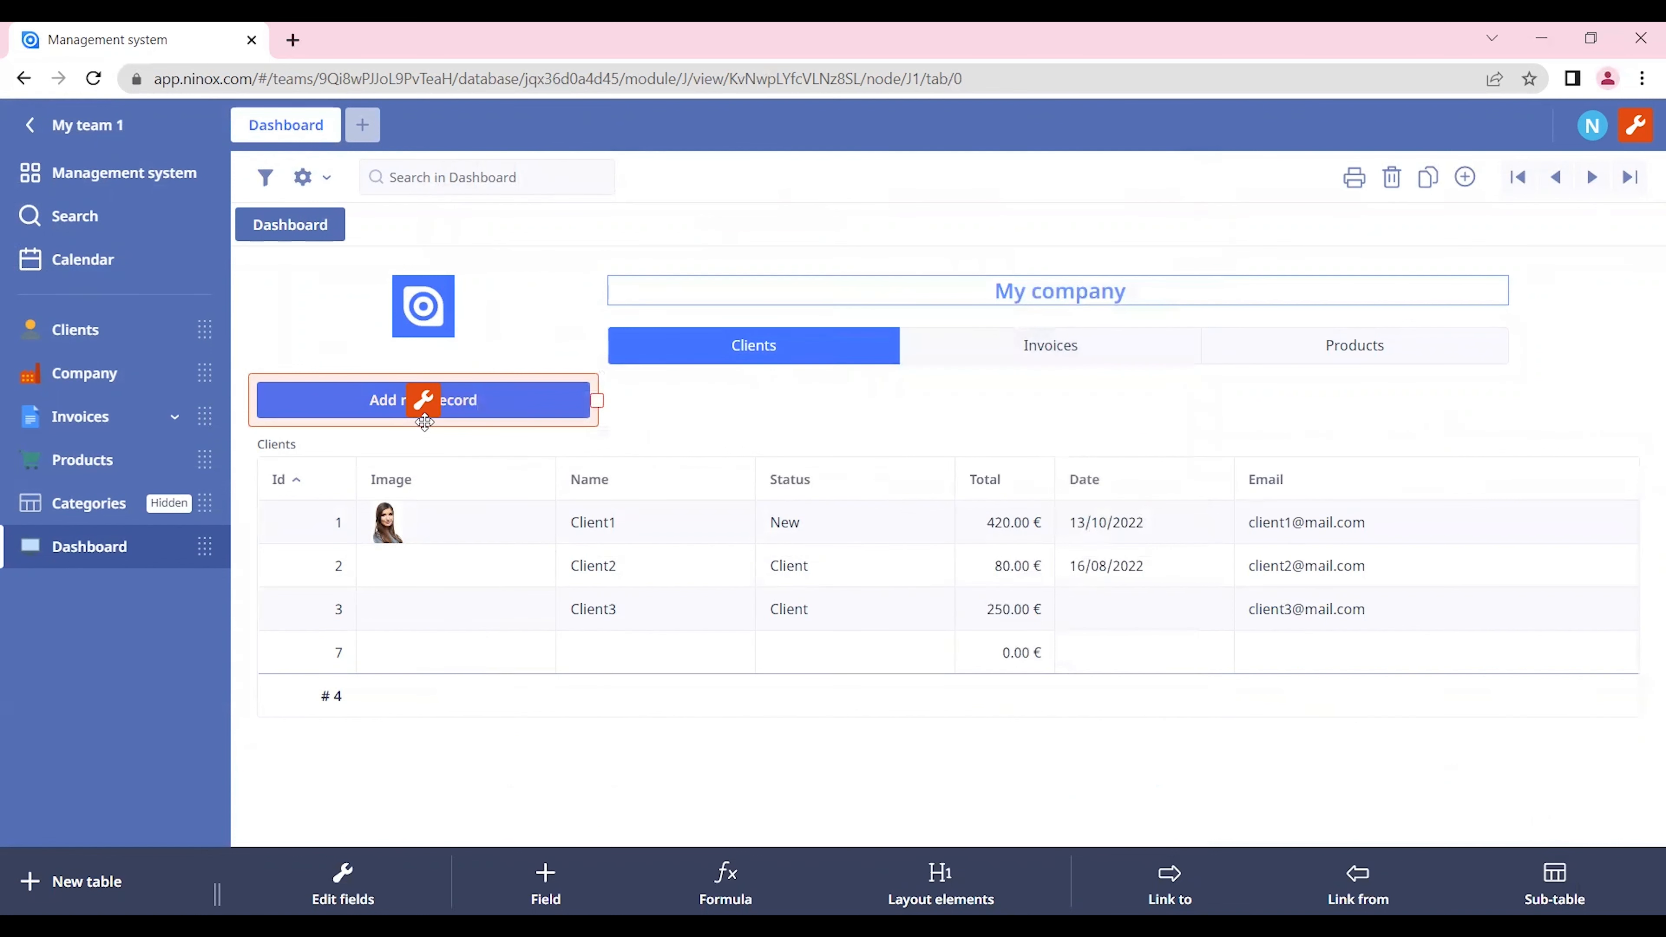
Step: Insert the condition "if choice=1 then" above the client-creation code in the Add new record button's On click script
click(423, 400)
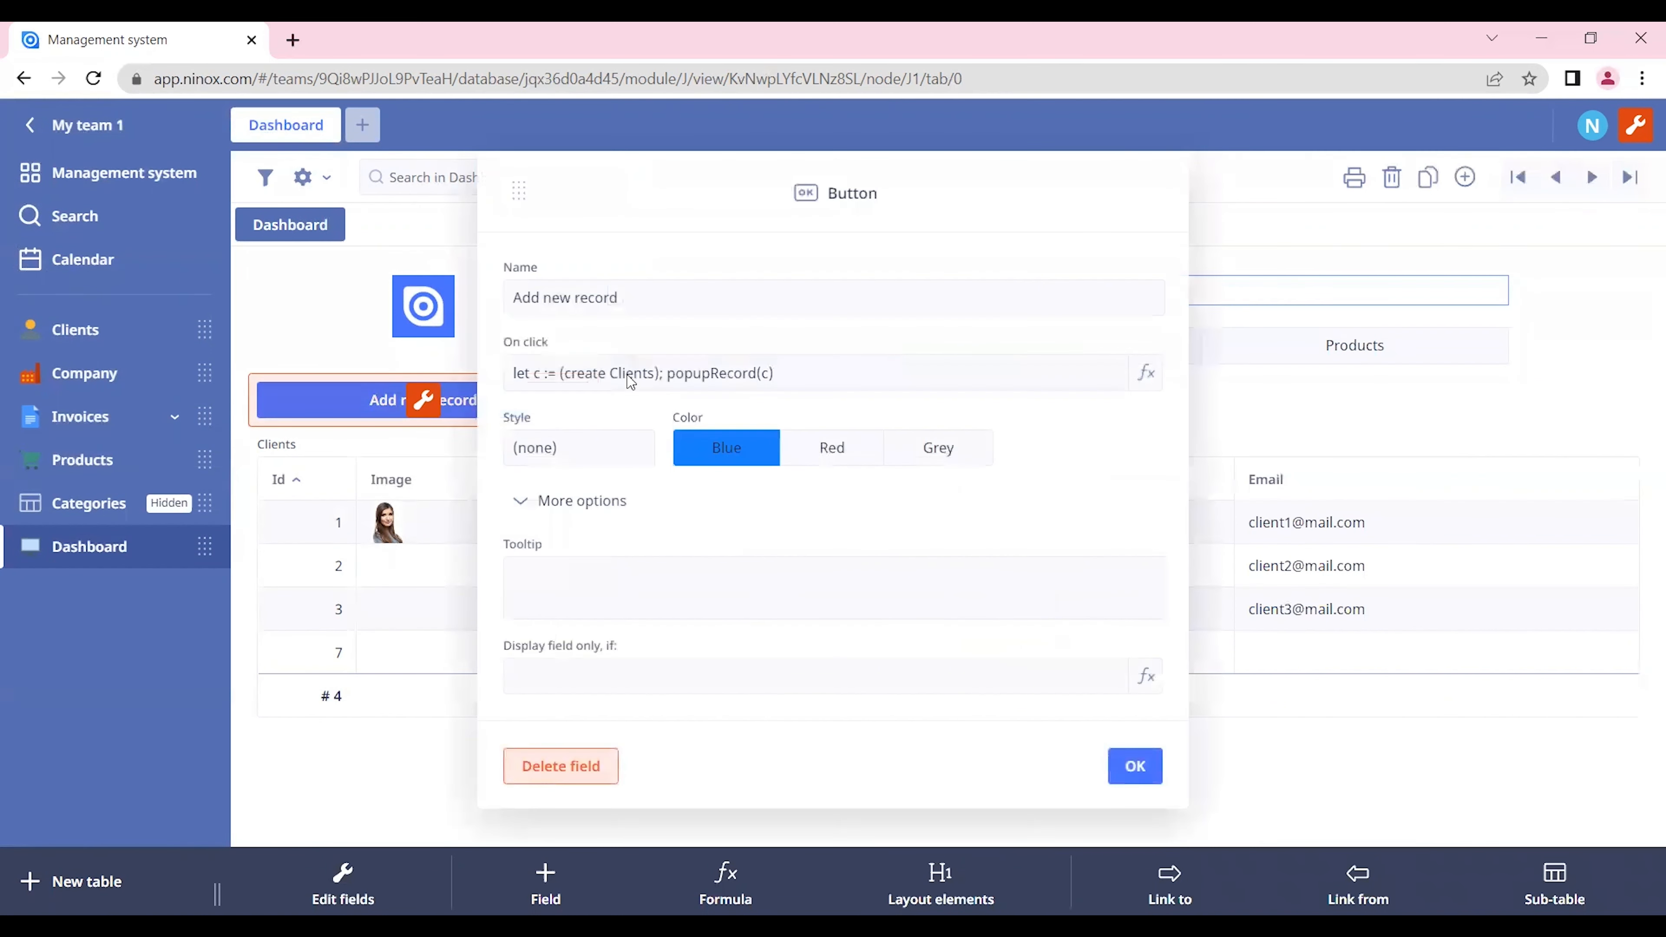
click(618, 376)
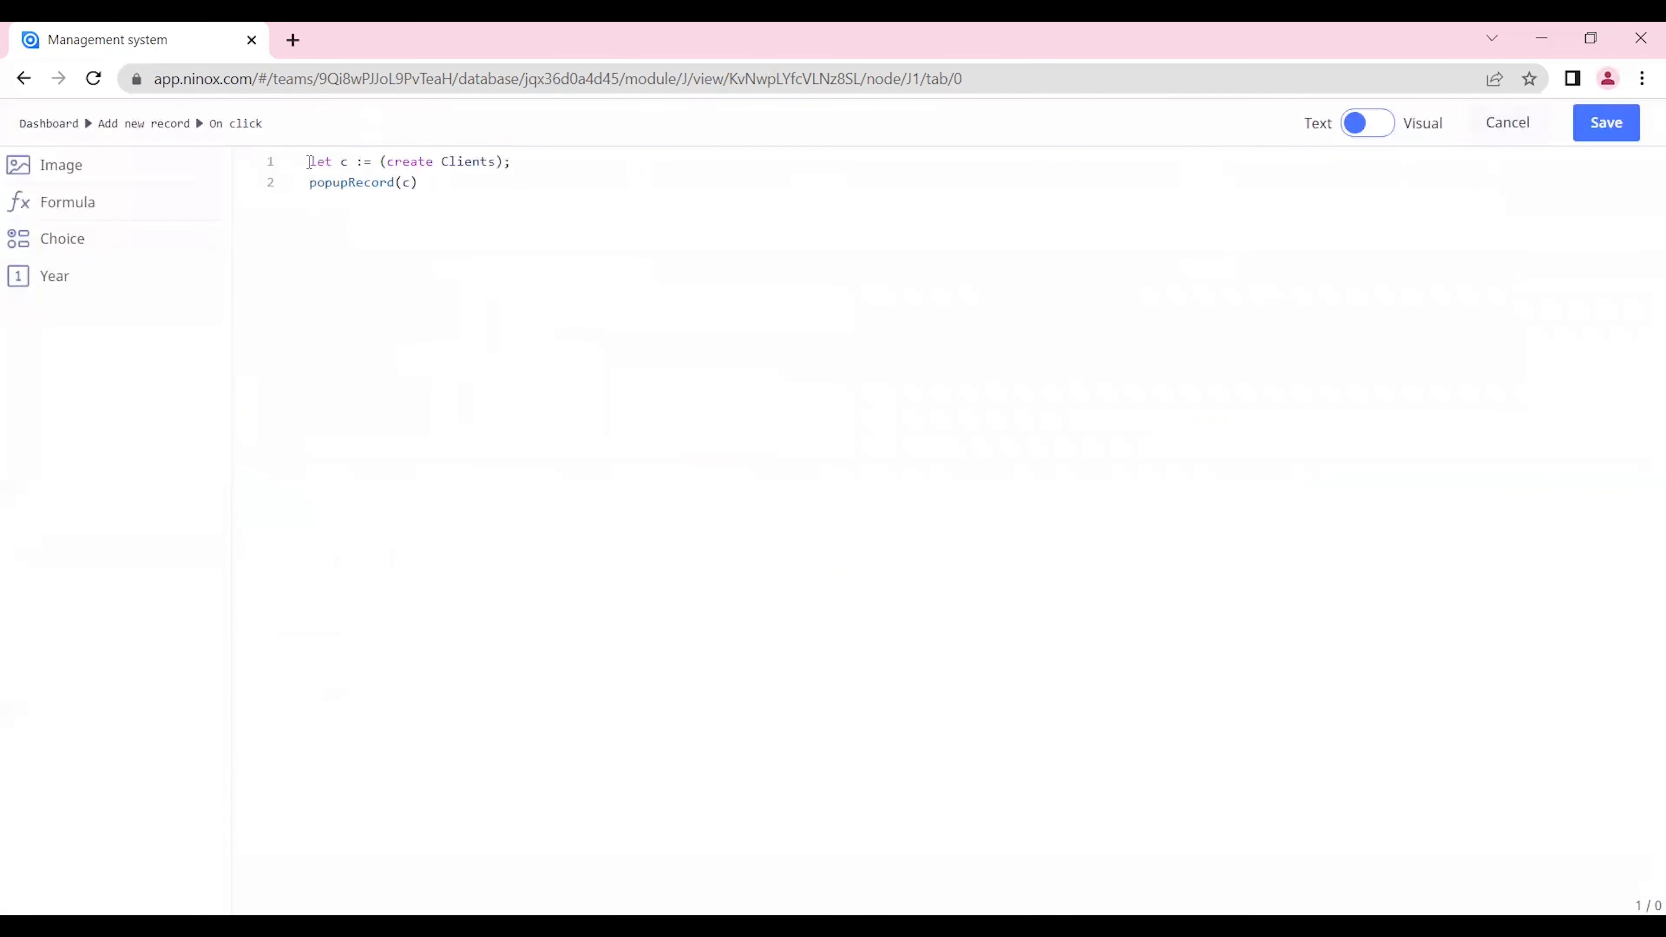
key(Return)
text(i)
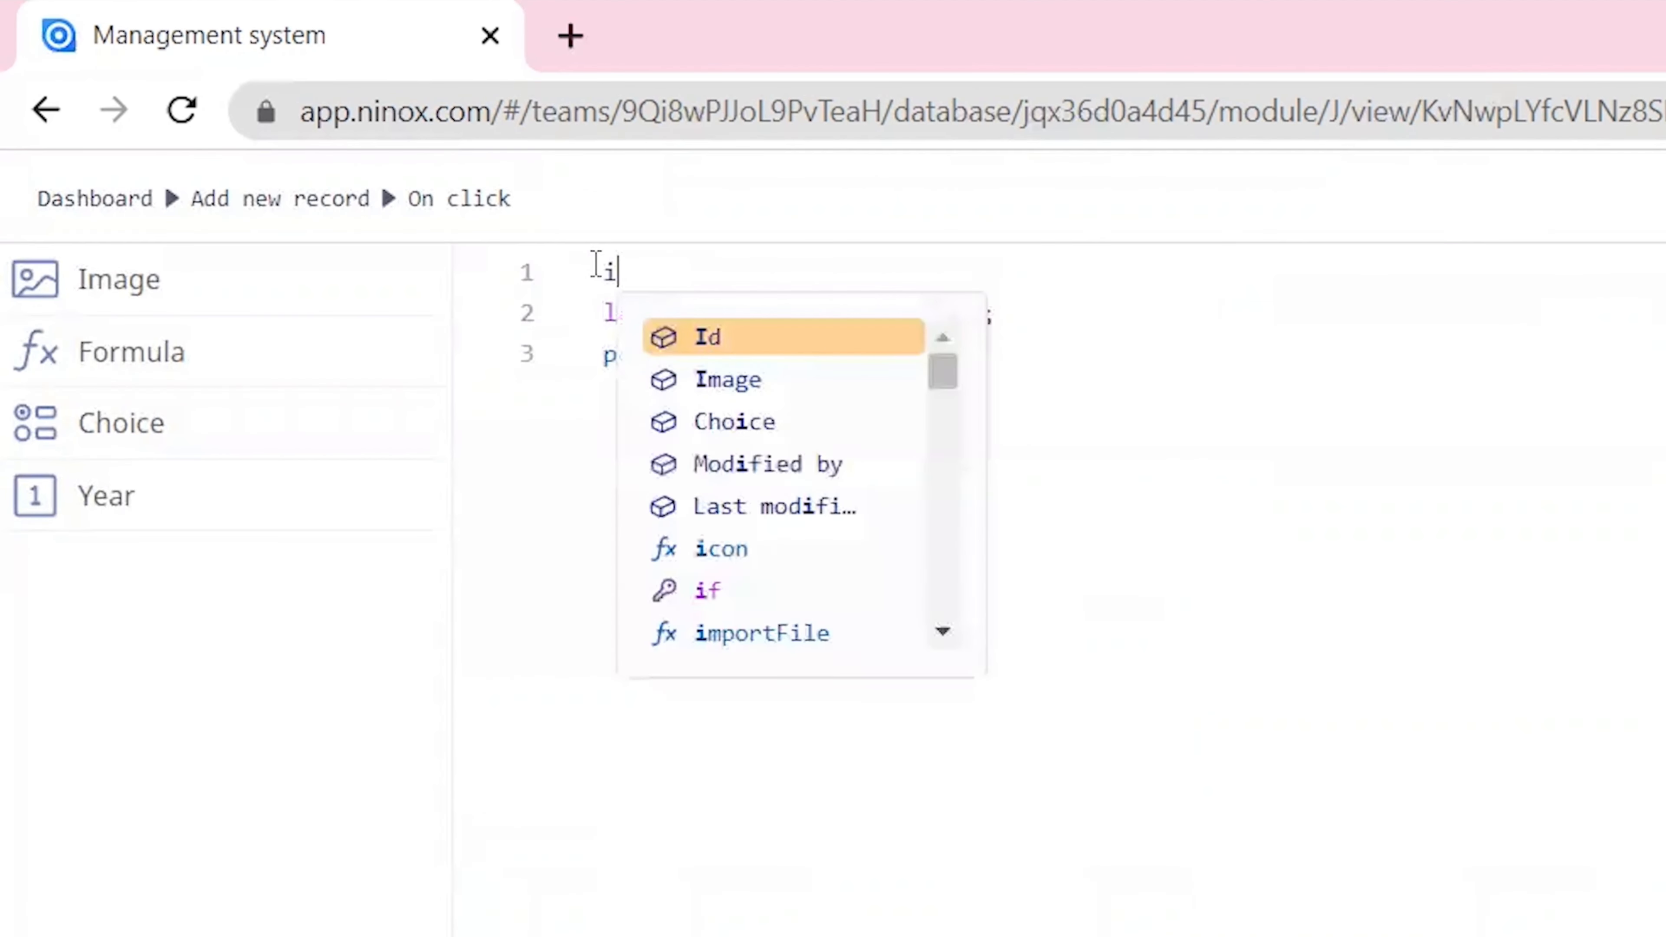
text(f choice=1)
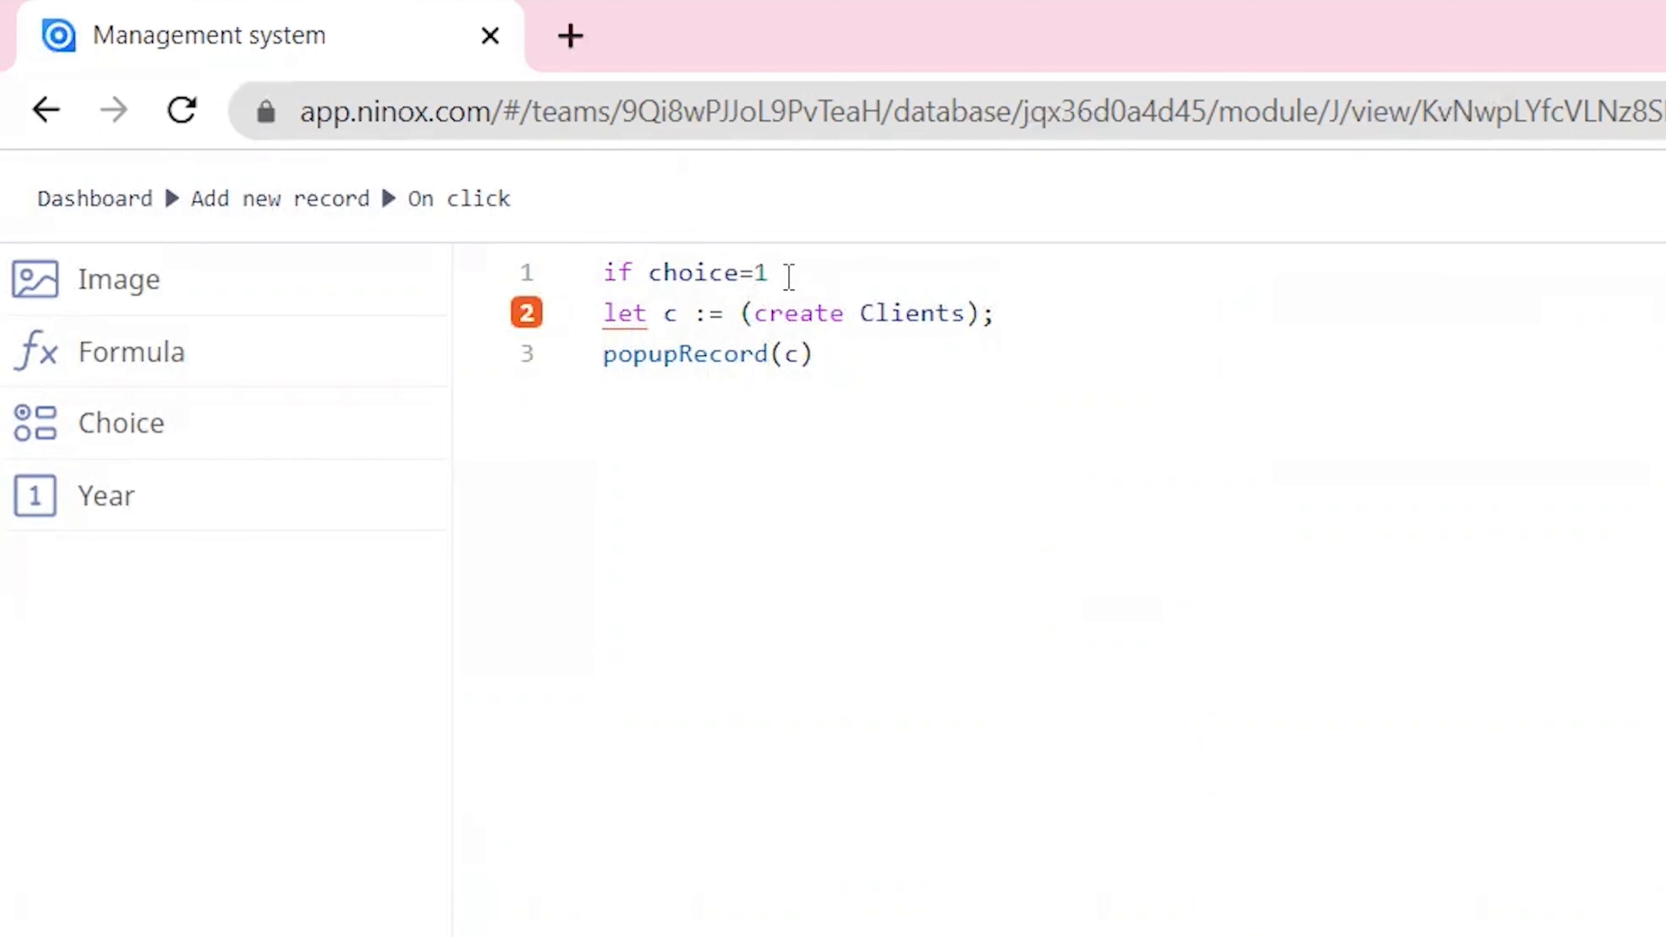
text( then)
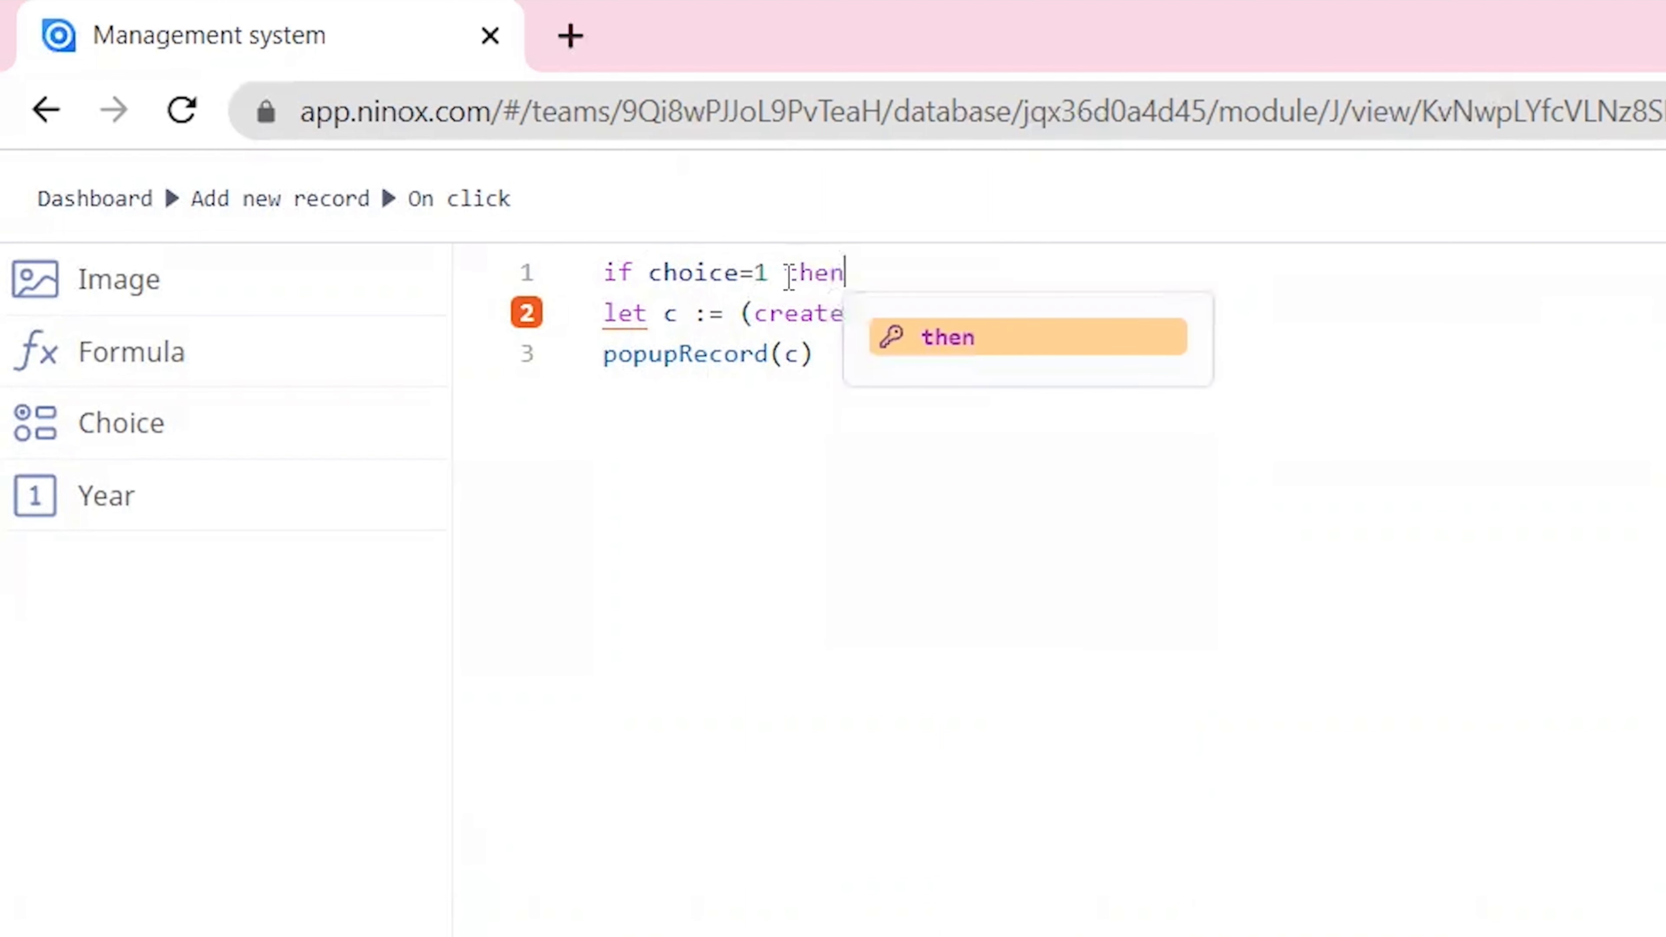
Step: Add "else" after popupRecord(c), followed by a nested "if choice =2 then" and a new line for its code
click(833, 578)
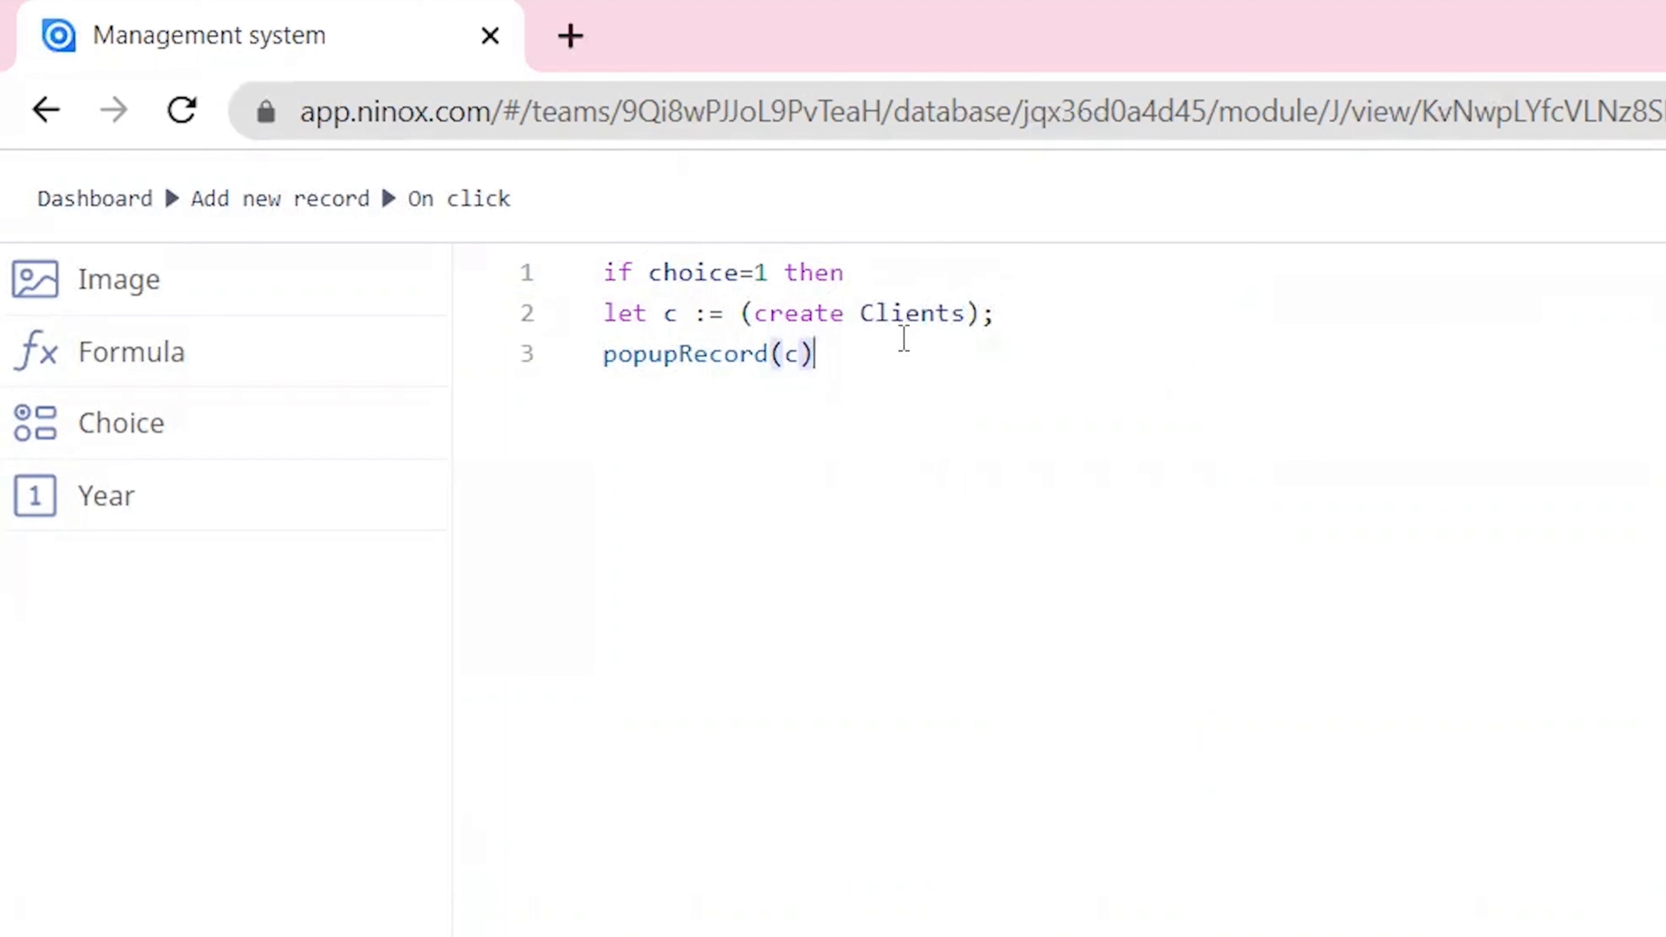
text(else)
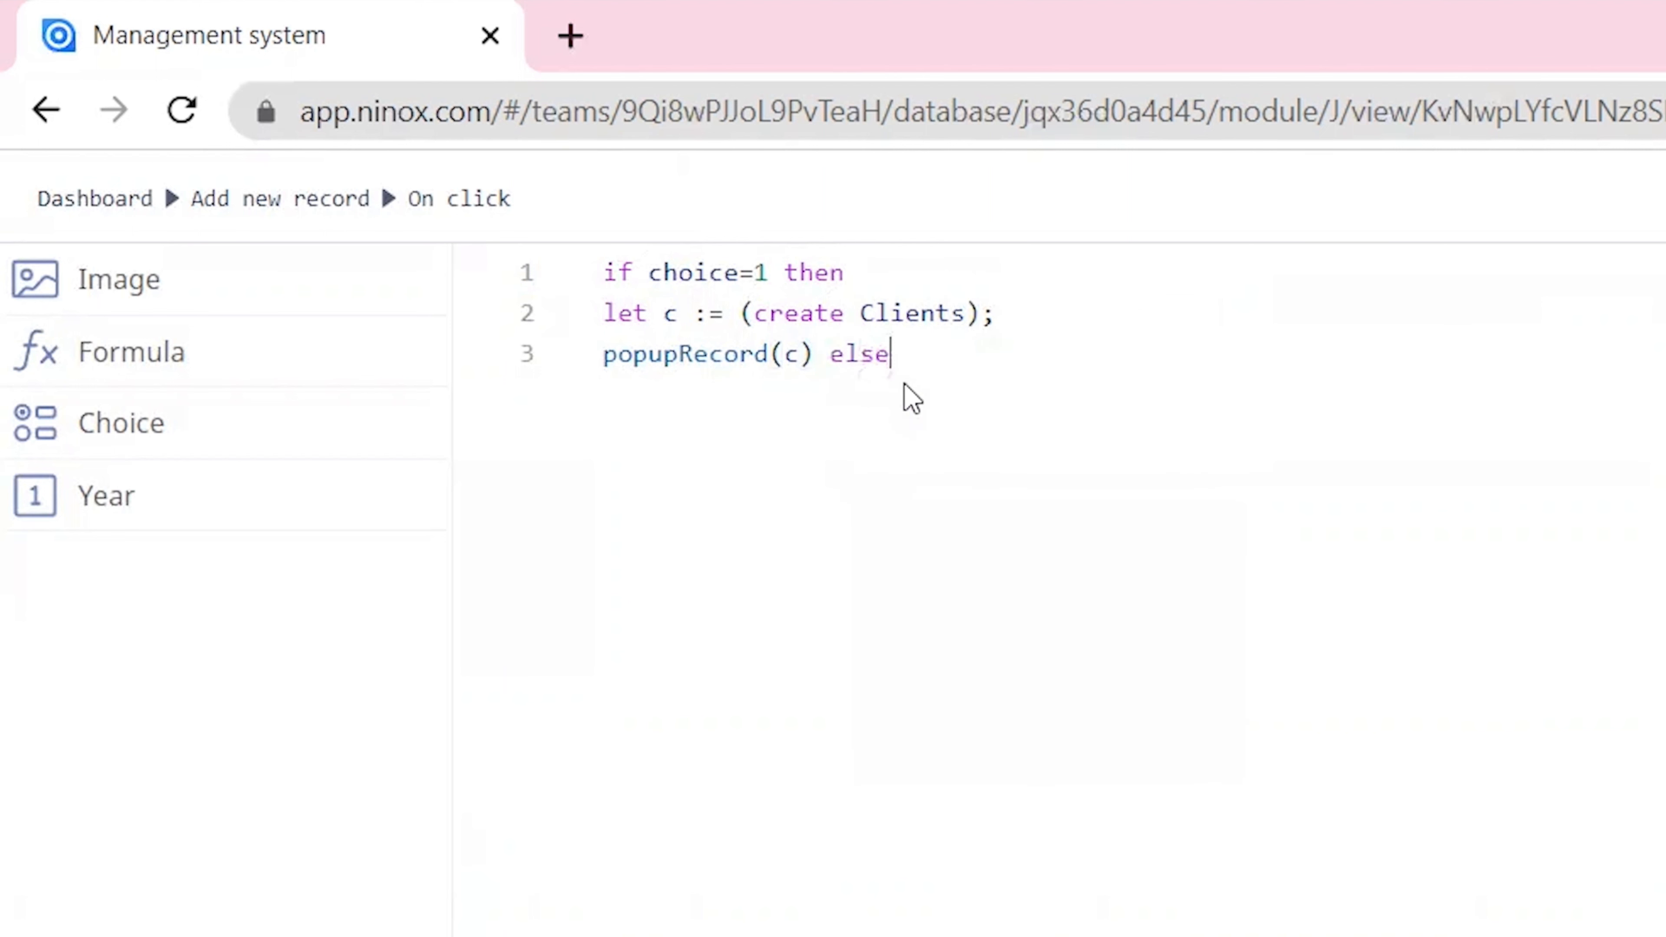
key(Return)
text(if)
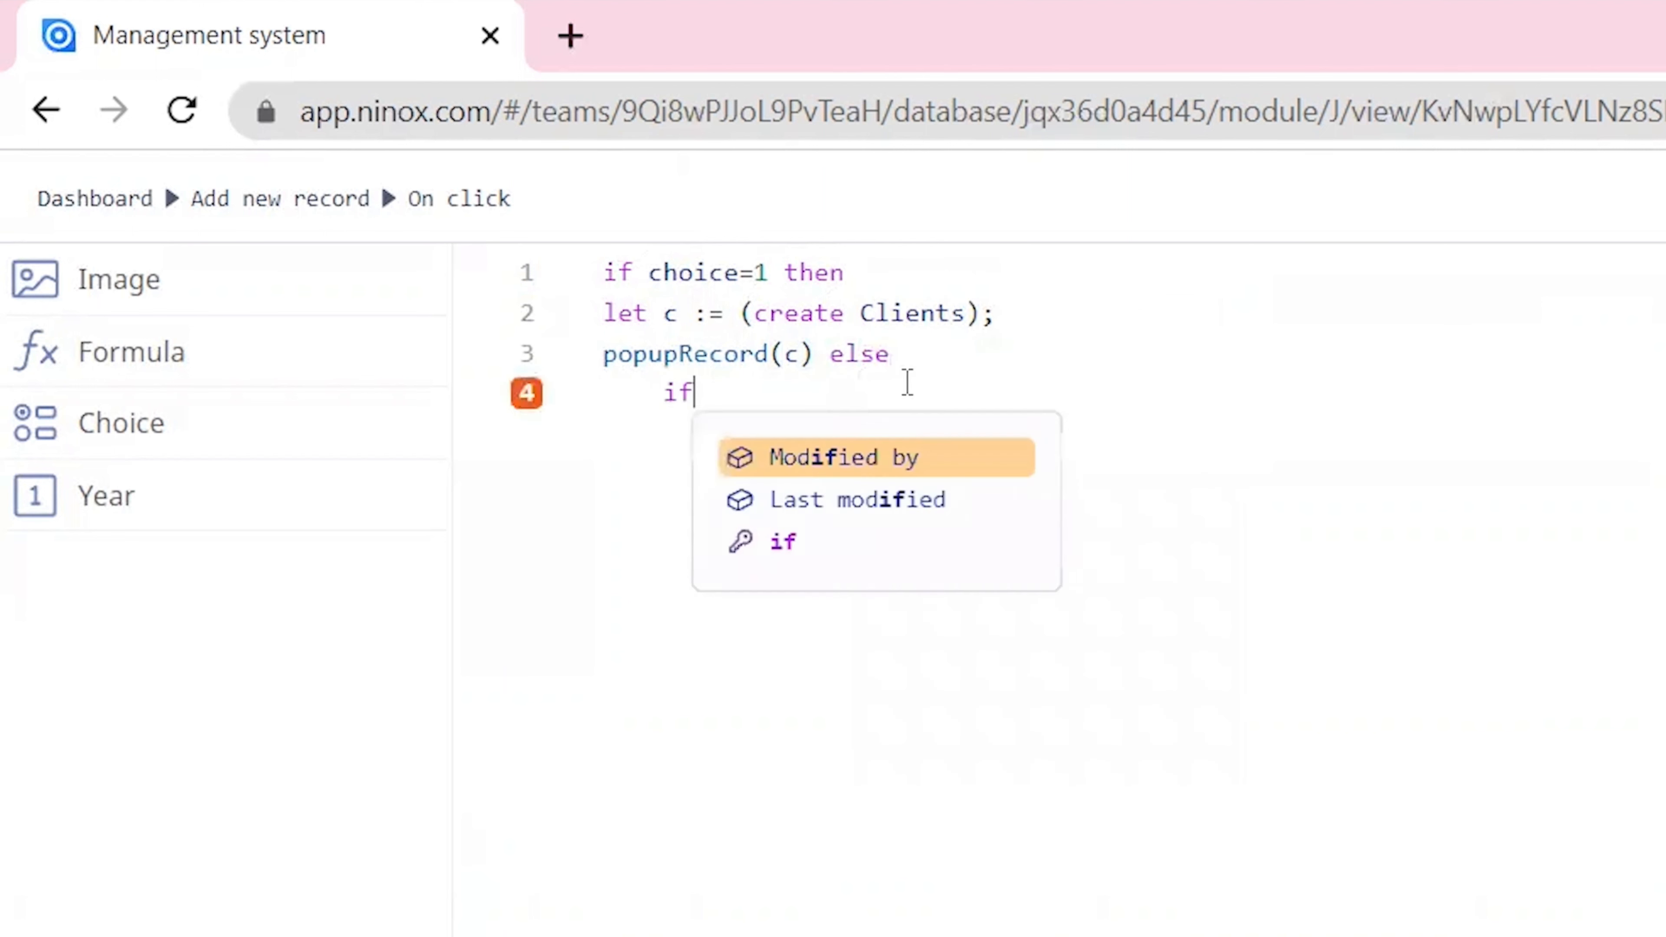
text( choice =2)
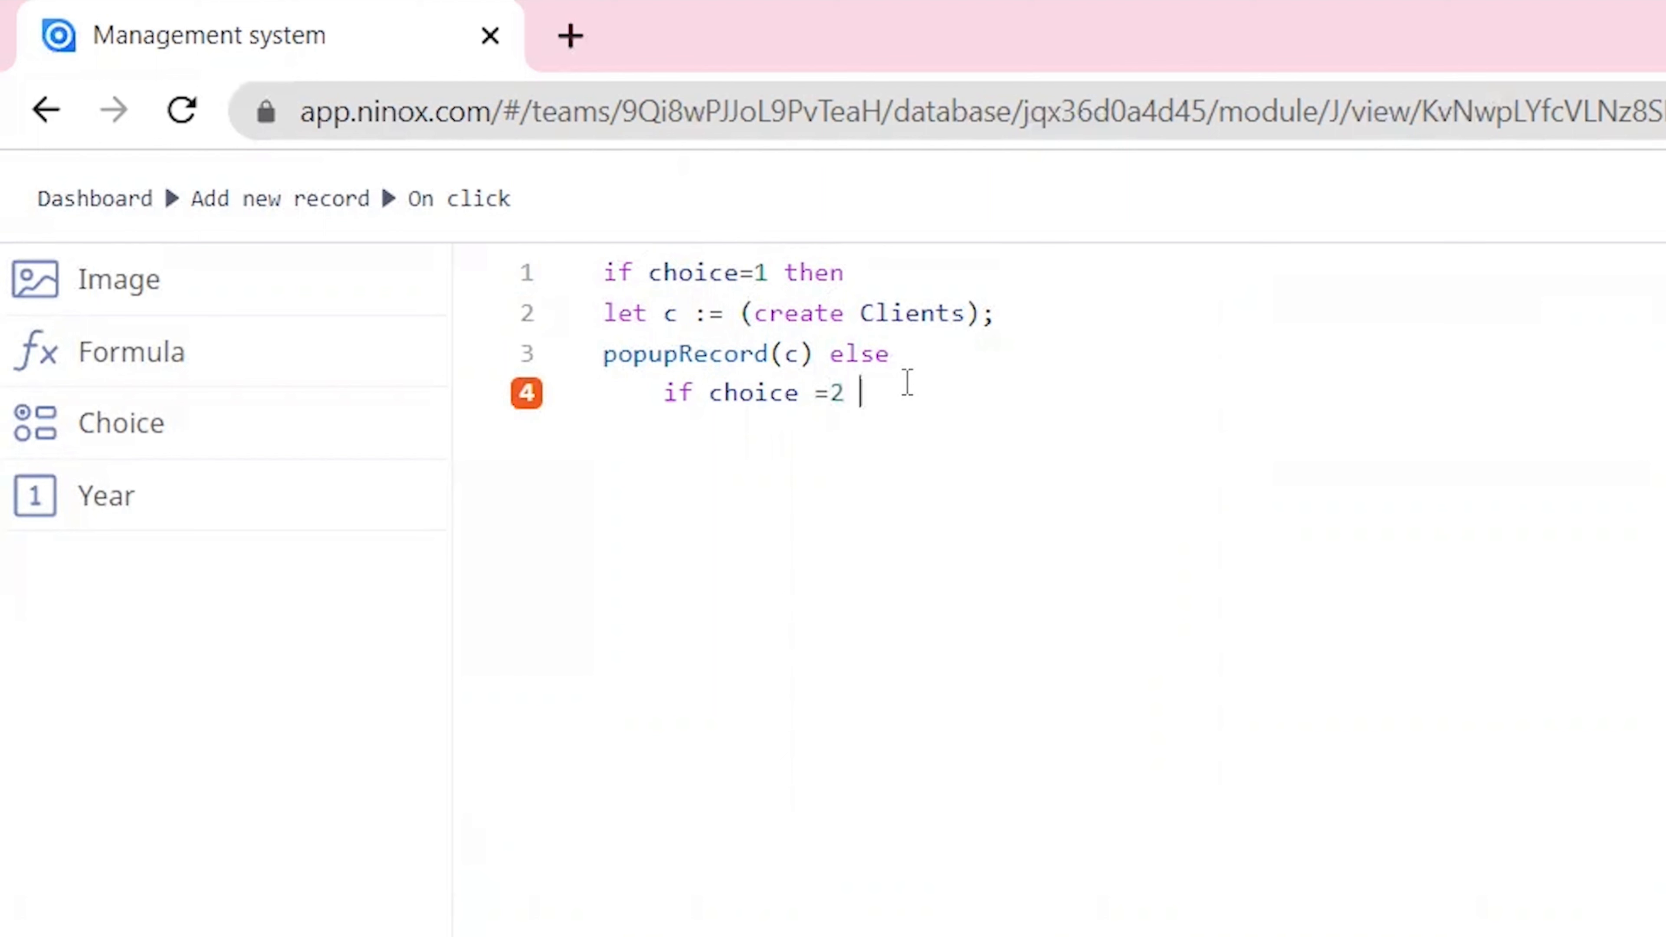
text( then)
click(1124, 379)
key(Return)
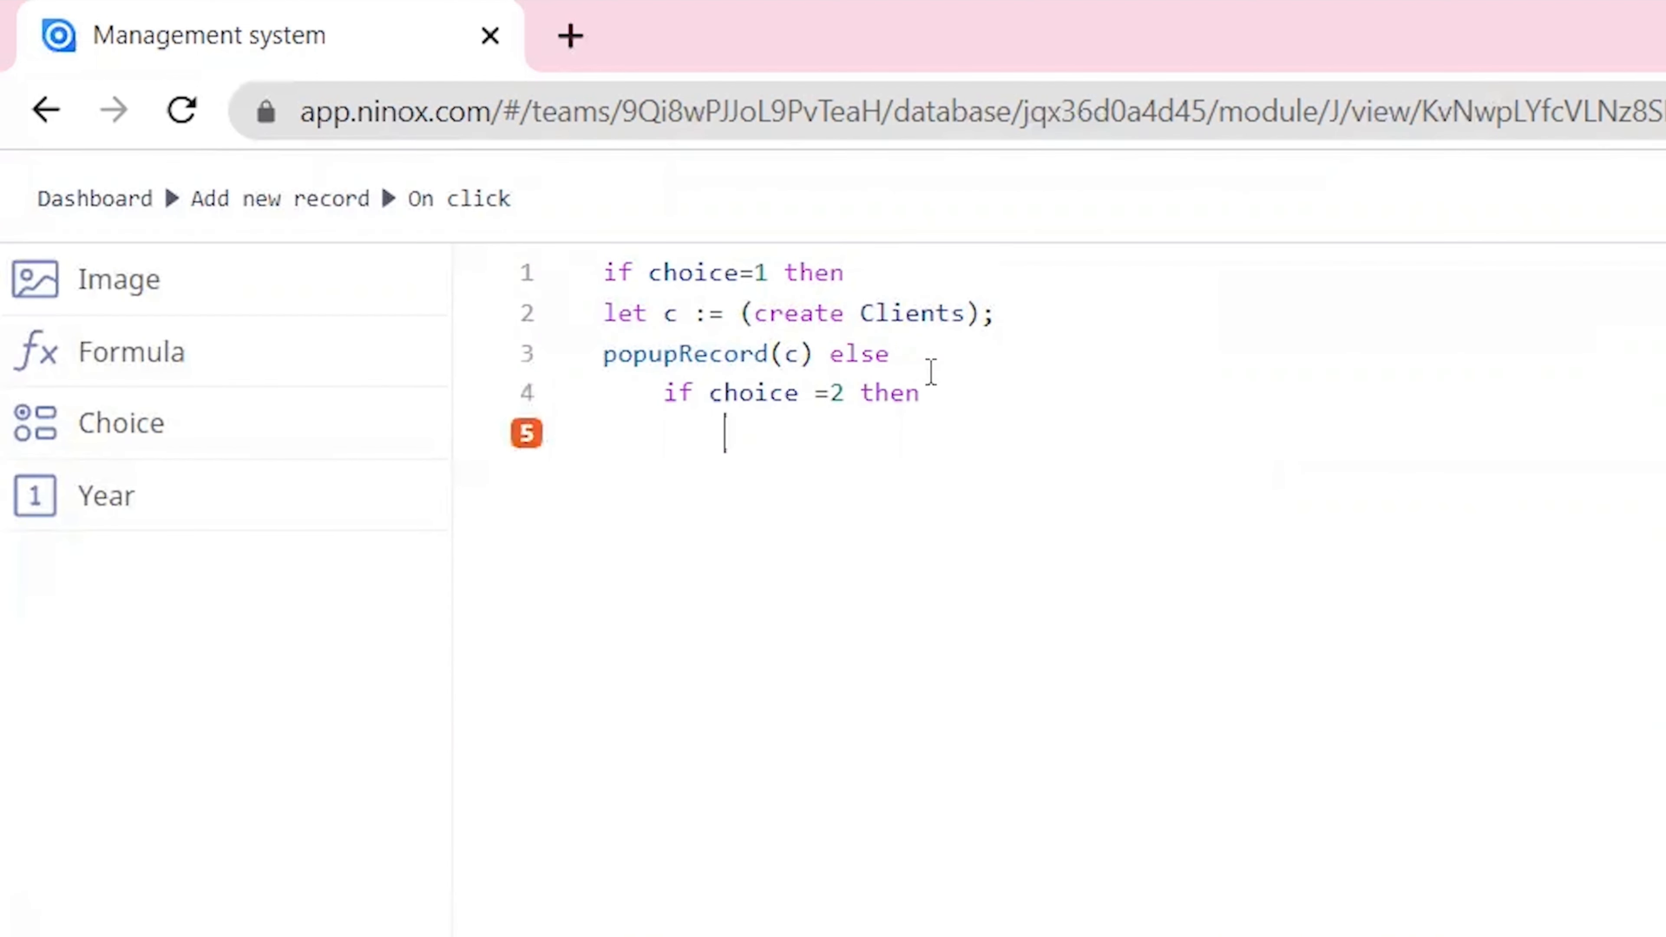
Step: Copy the client-creation code into the "choice =2" branch and change the created table from Clients to Invoices
drag(935, 355, 584, 317)
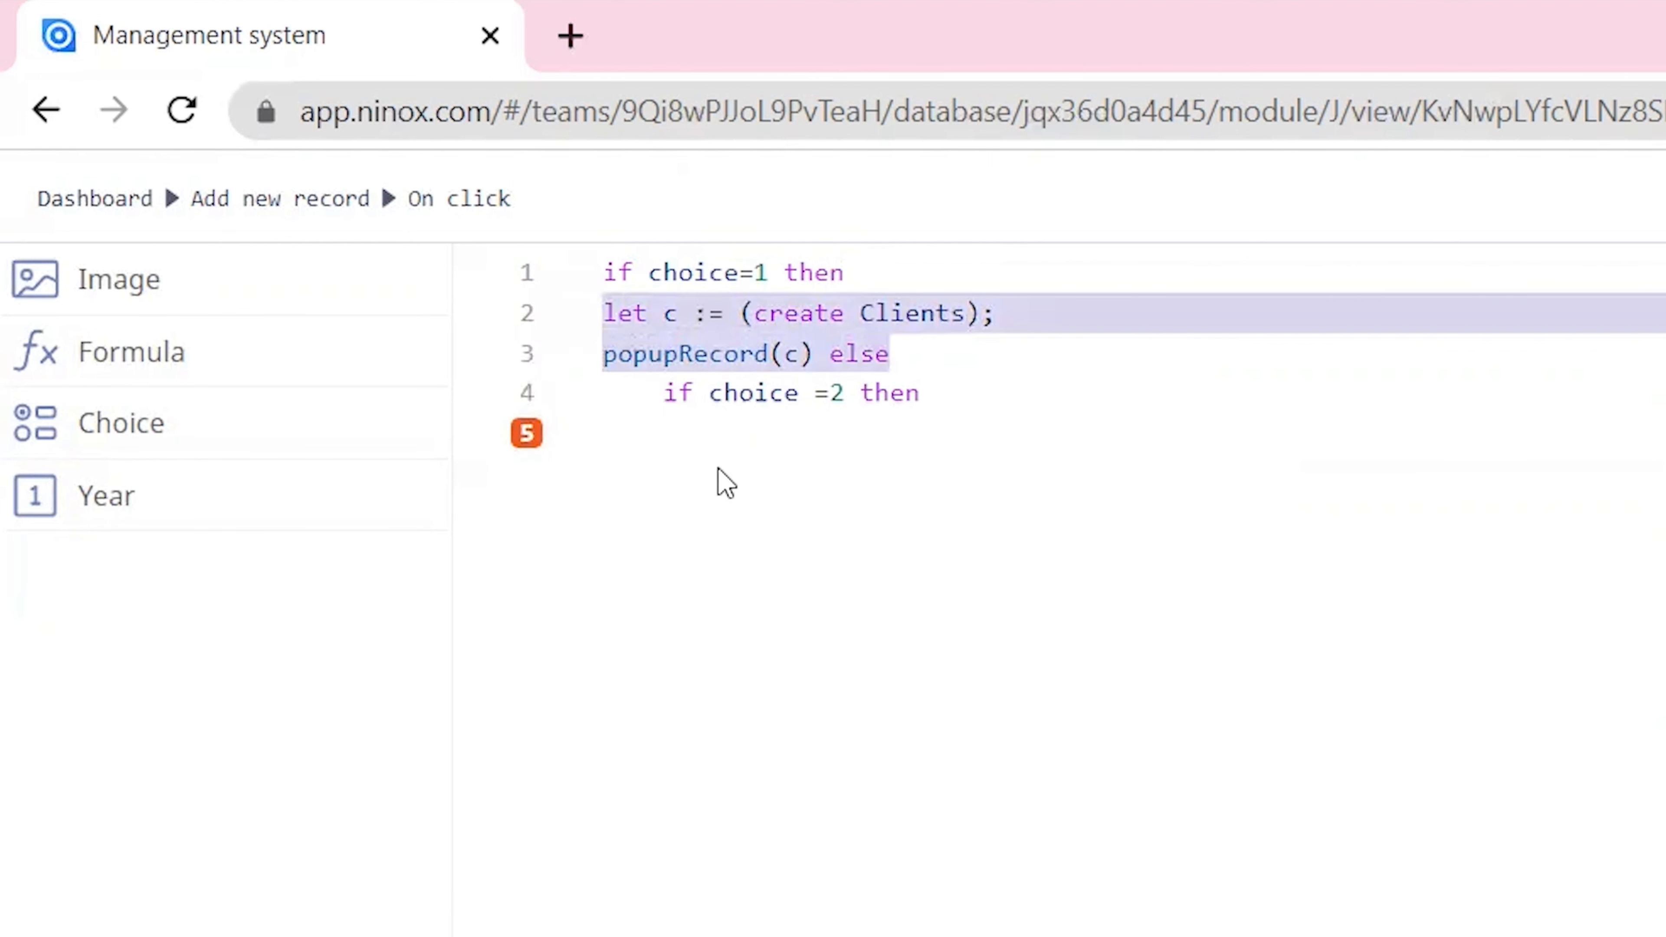
key(ctrl+c)
click(726, 484)
key(ctrl+v)
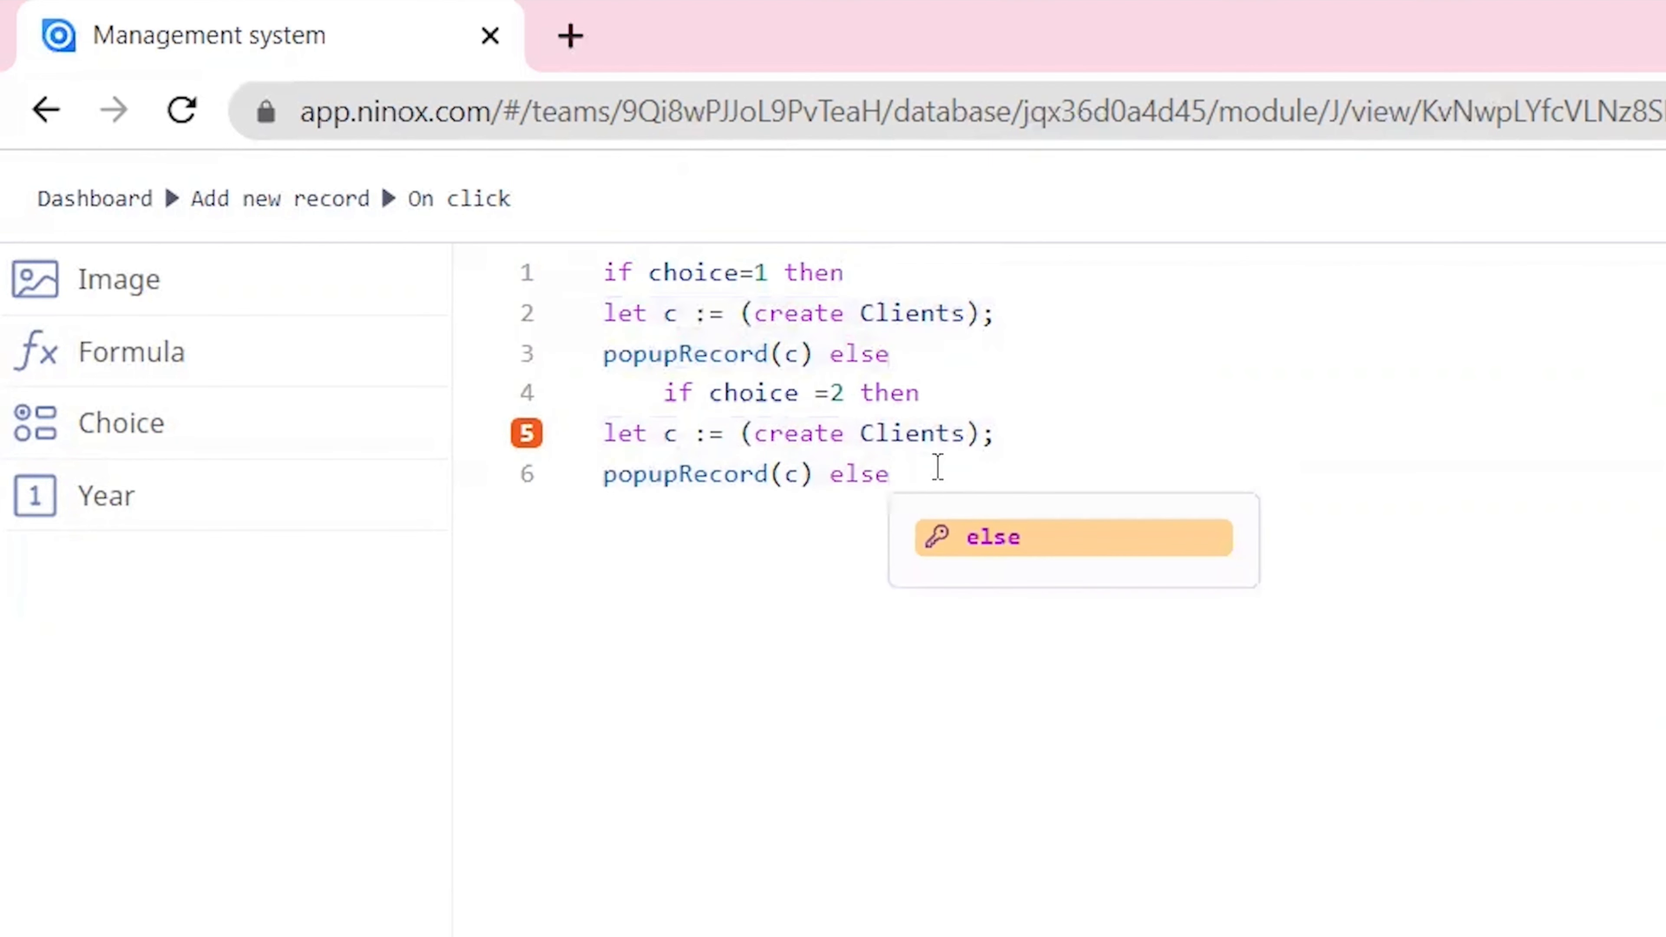
double_click(897, 426)
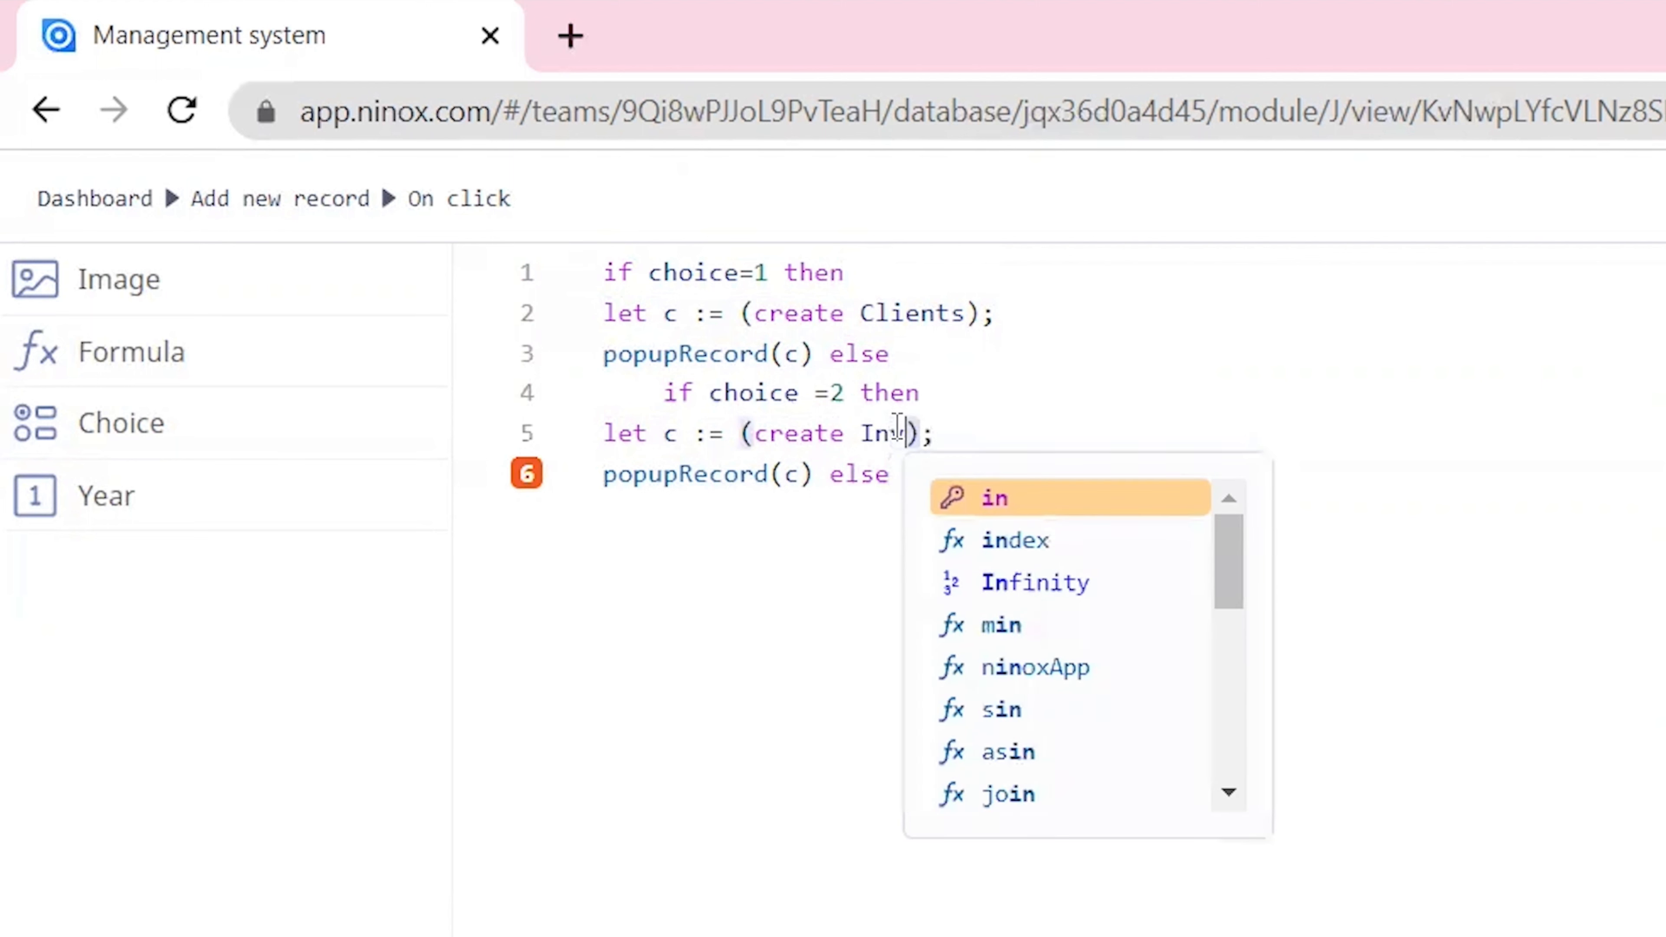
text(voices)
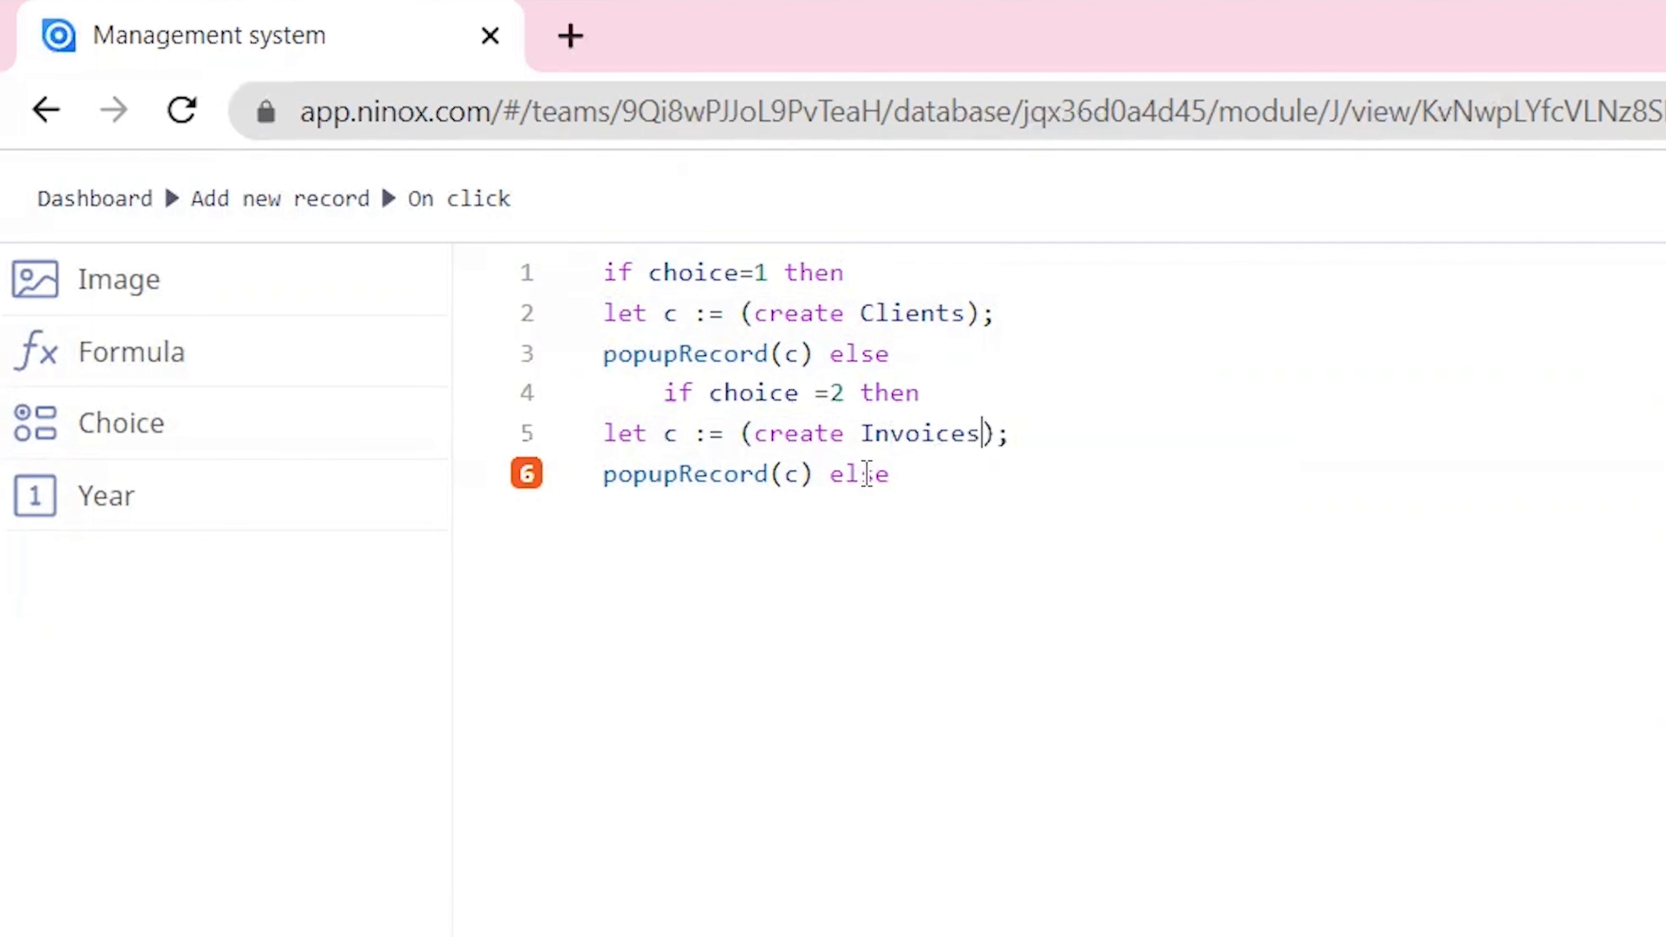
Step: Replace the copied block's trailing "else" with "end", then save the script, the button settings and the Dashboard changes
double_click(861, 473)
text(end)
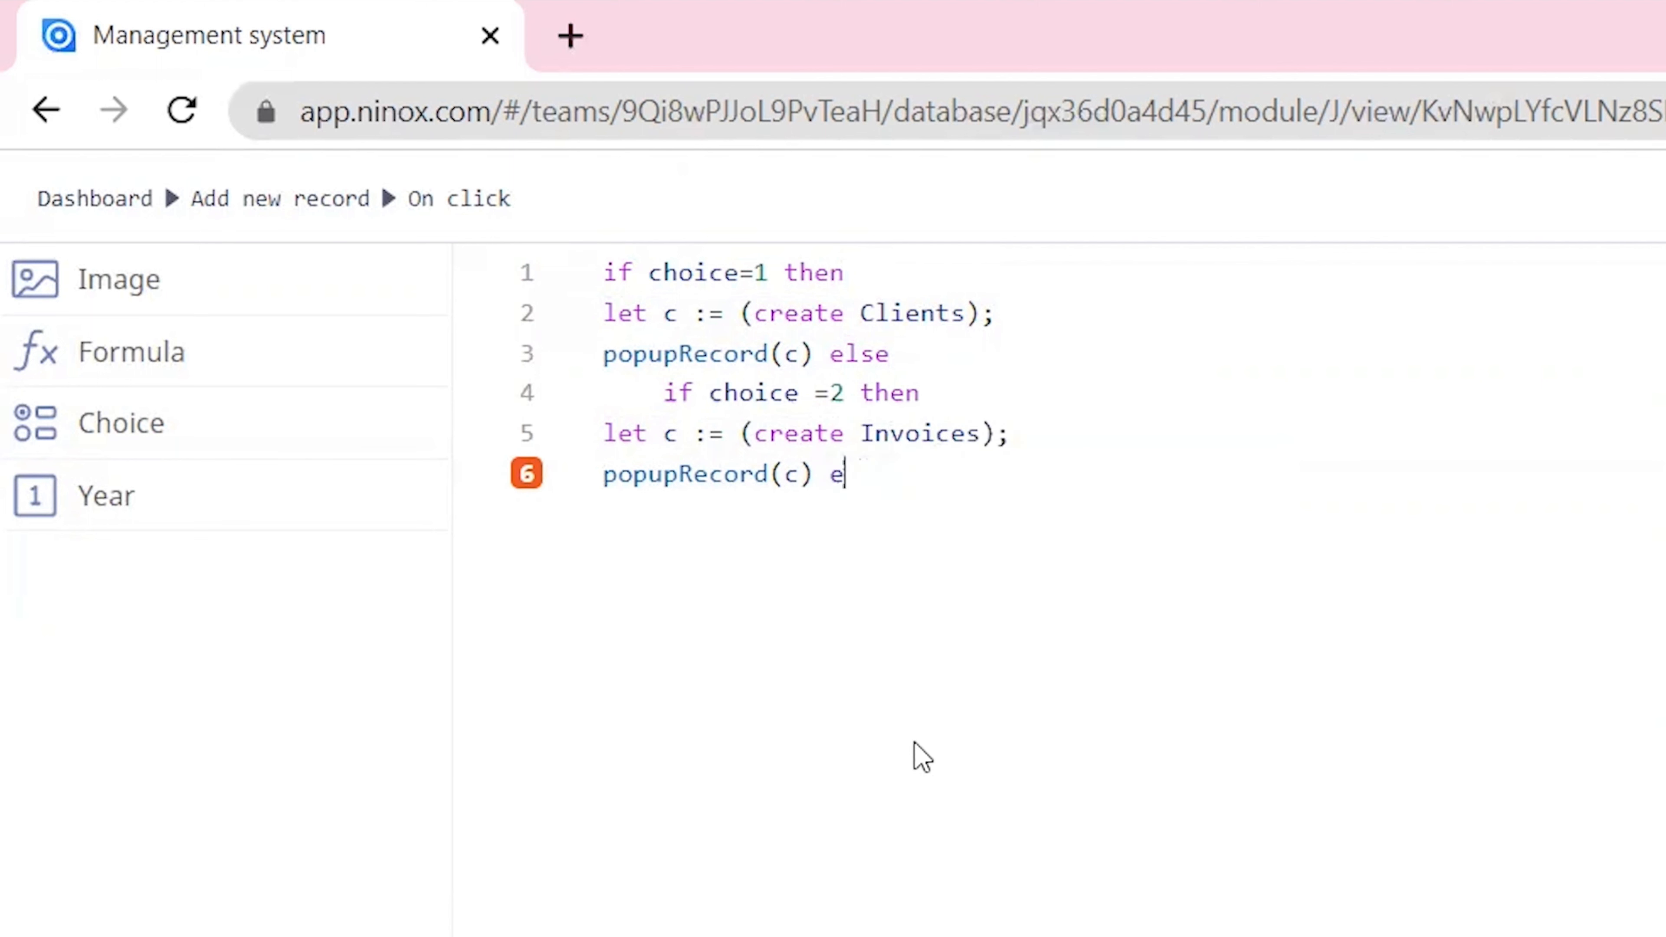
click(1203, 374)
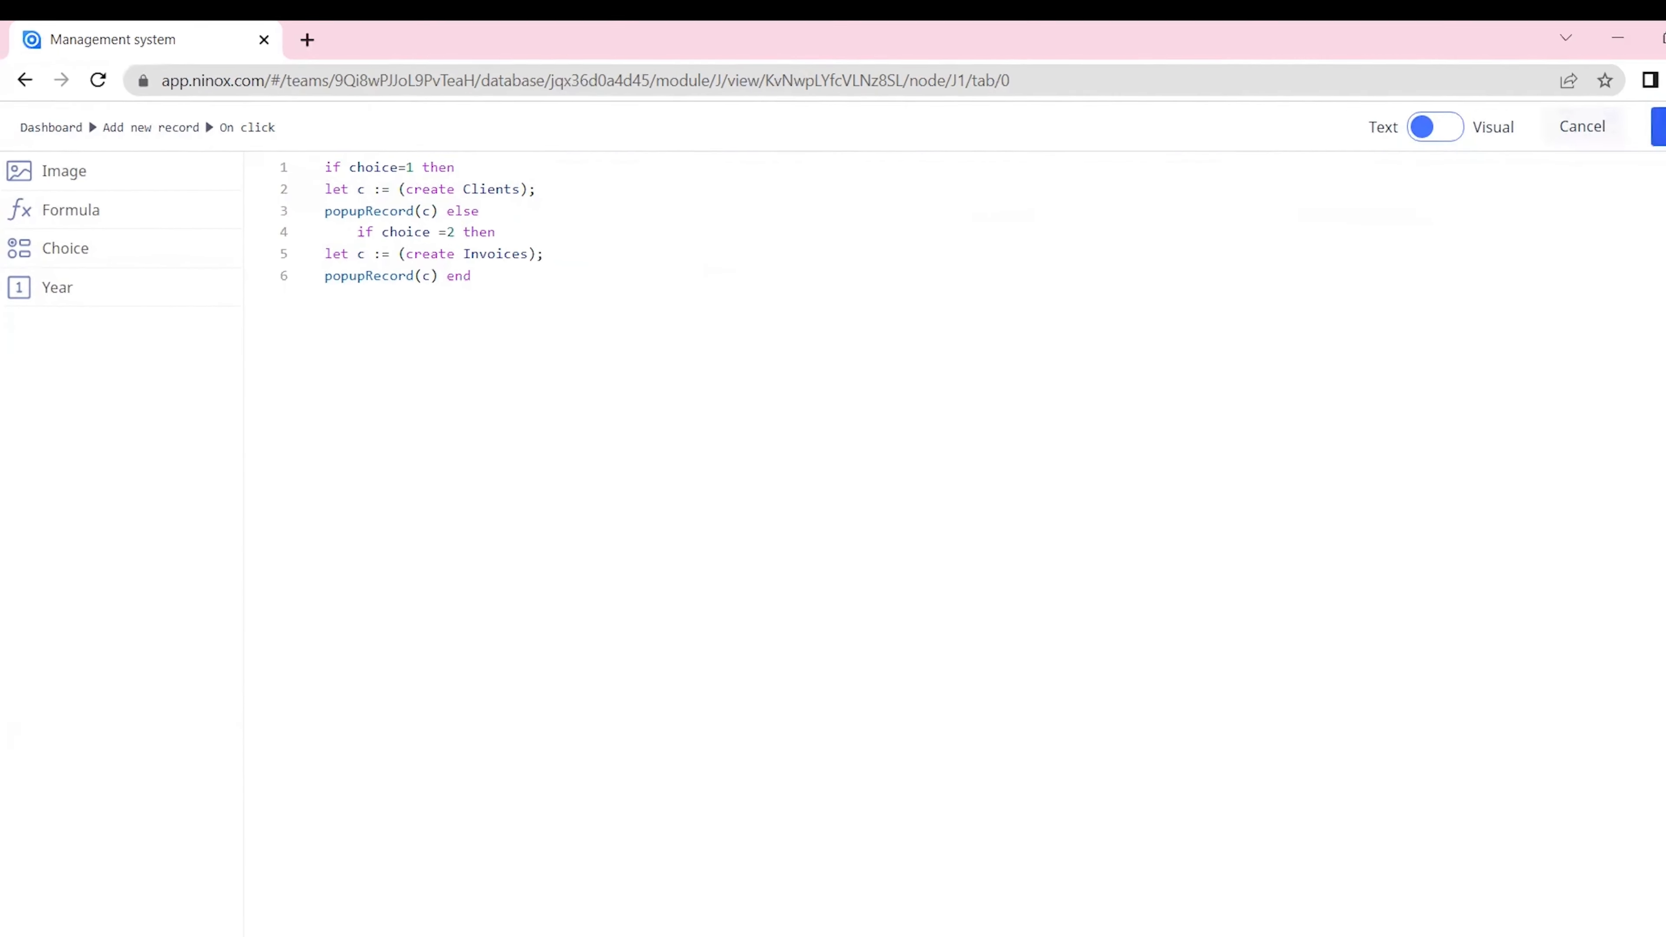
click(1609, 123)
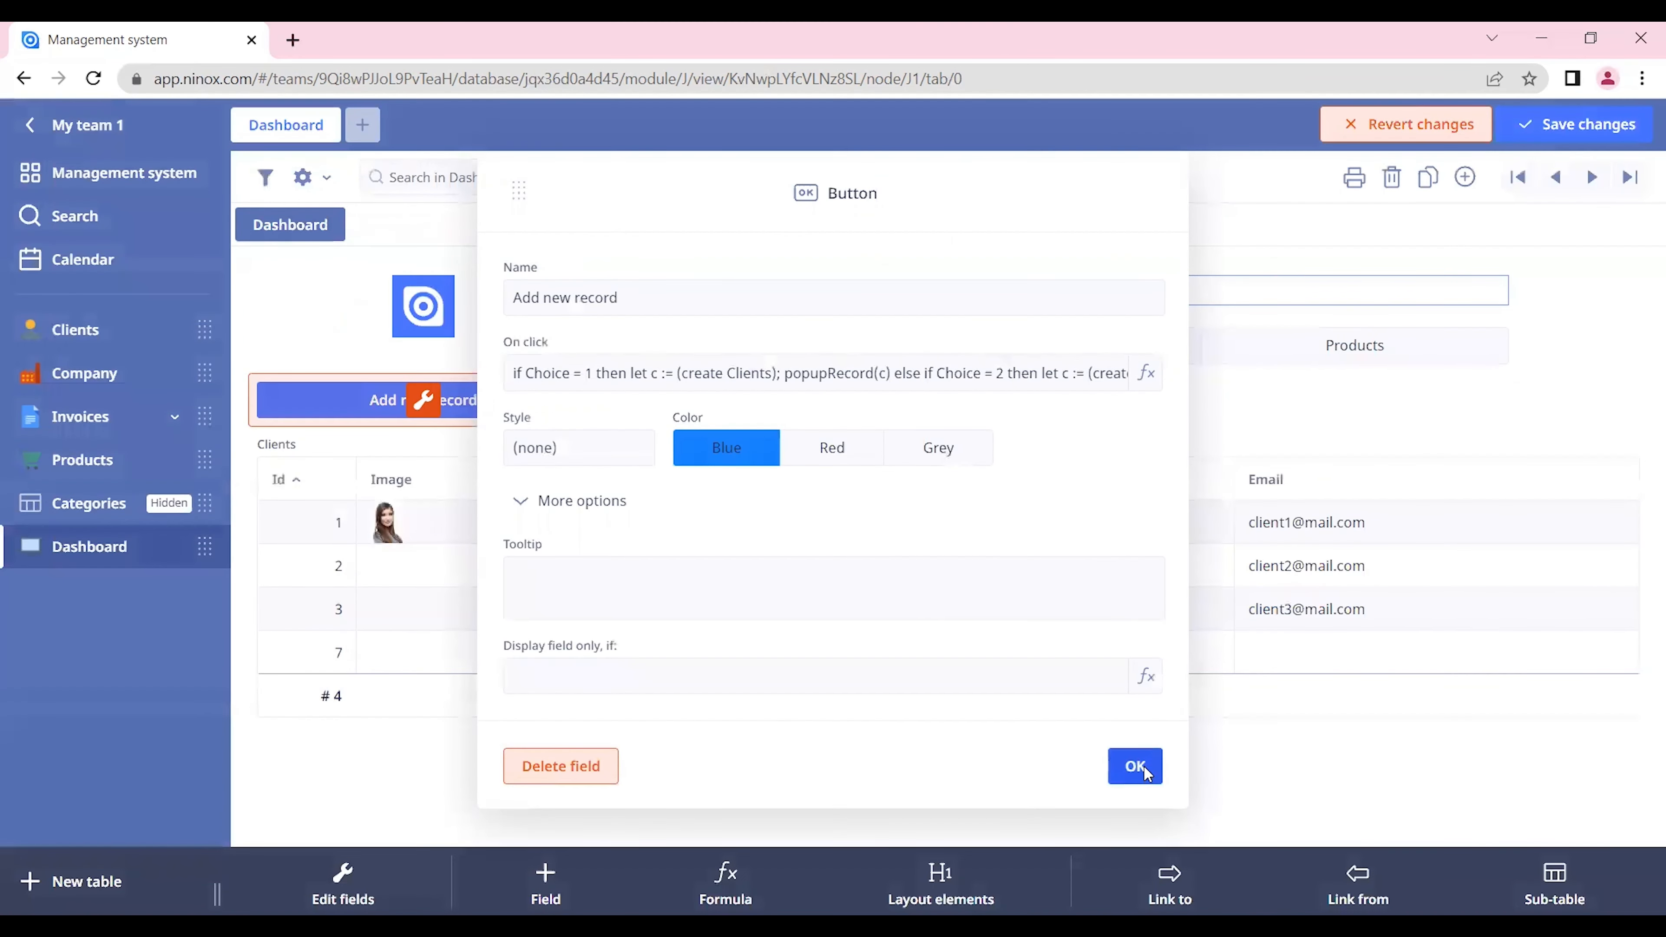
click(1136, 767)
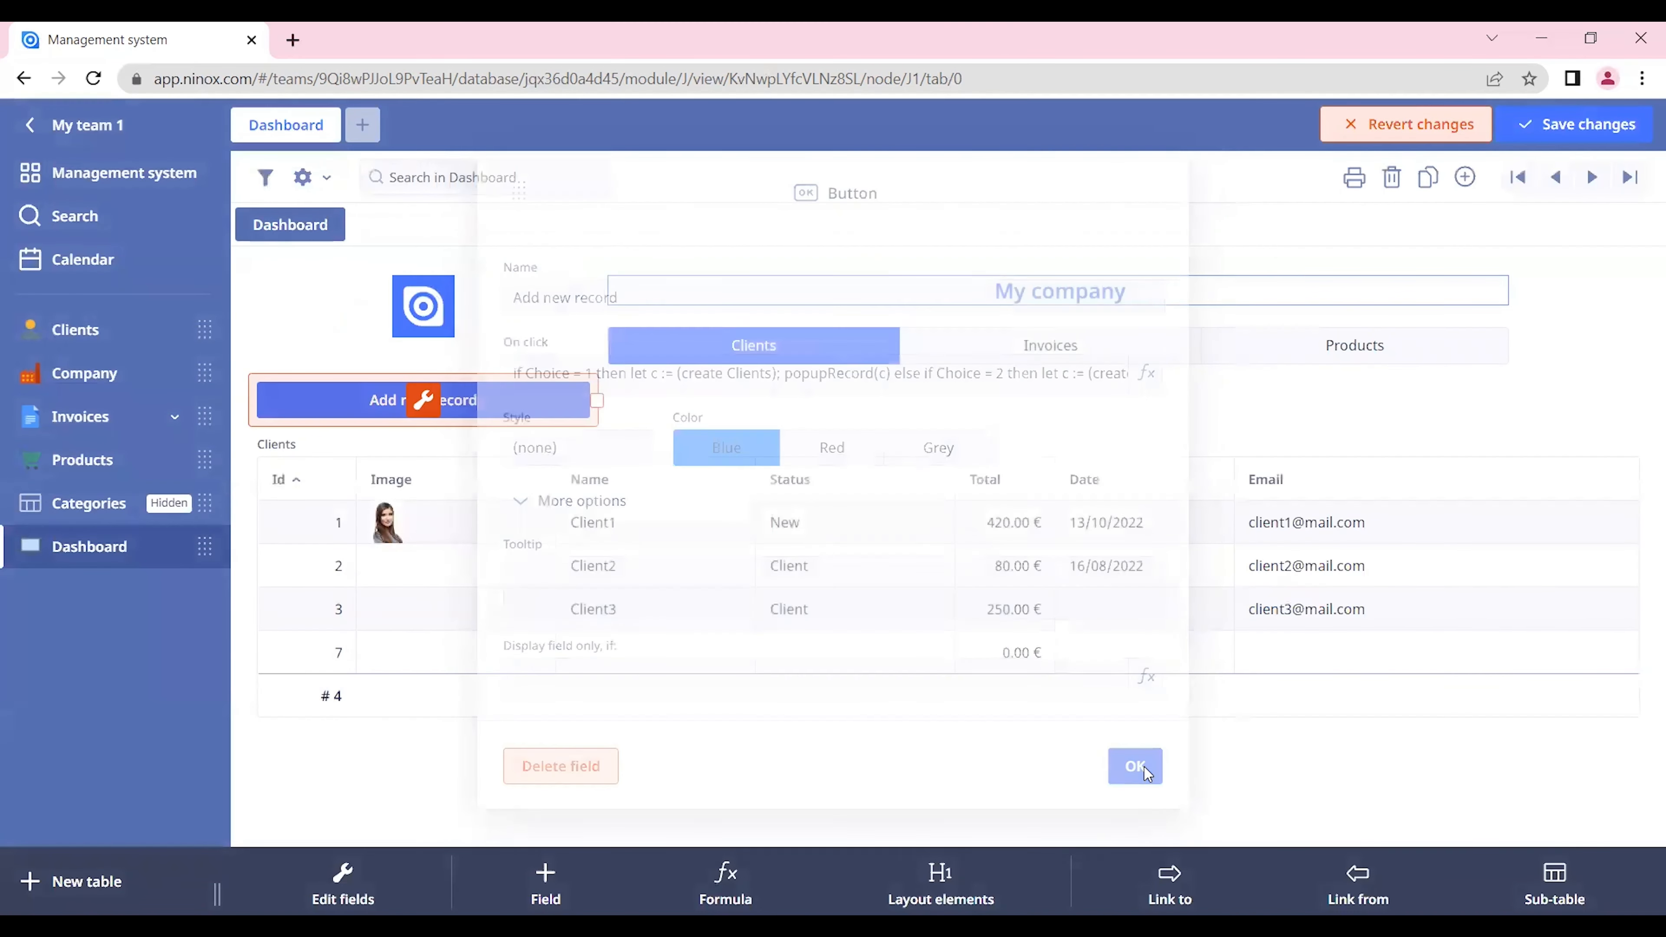
click(1574, 122)
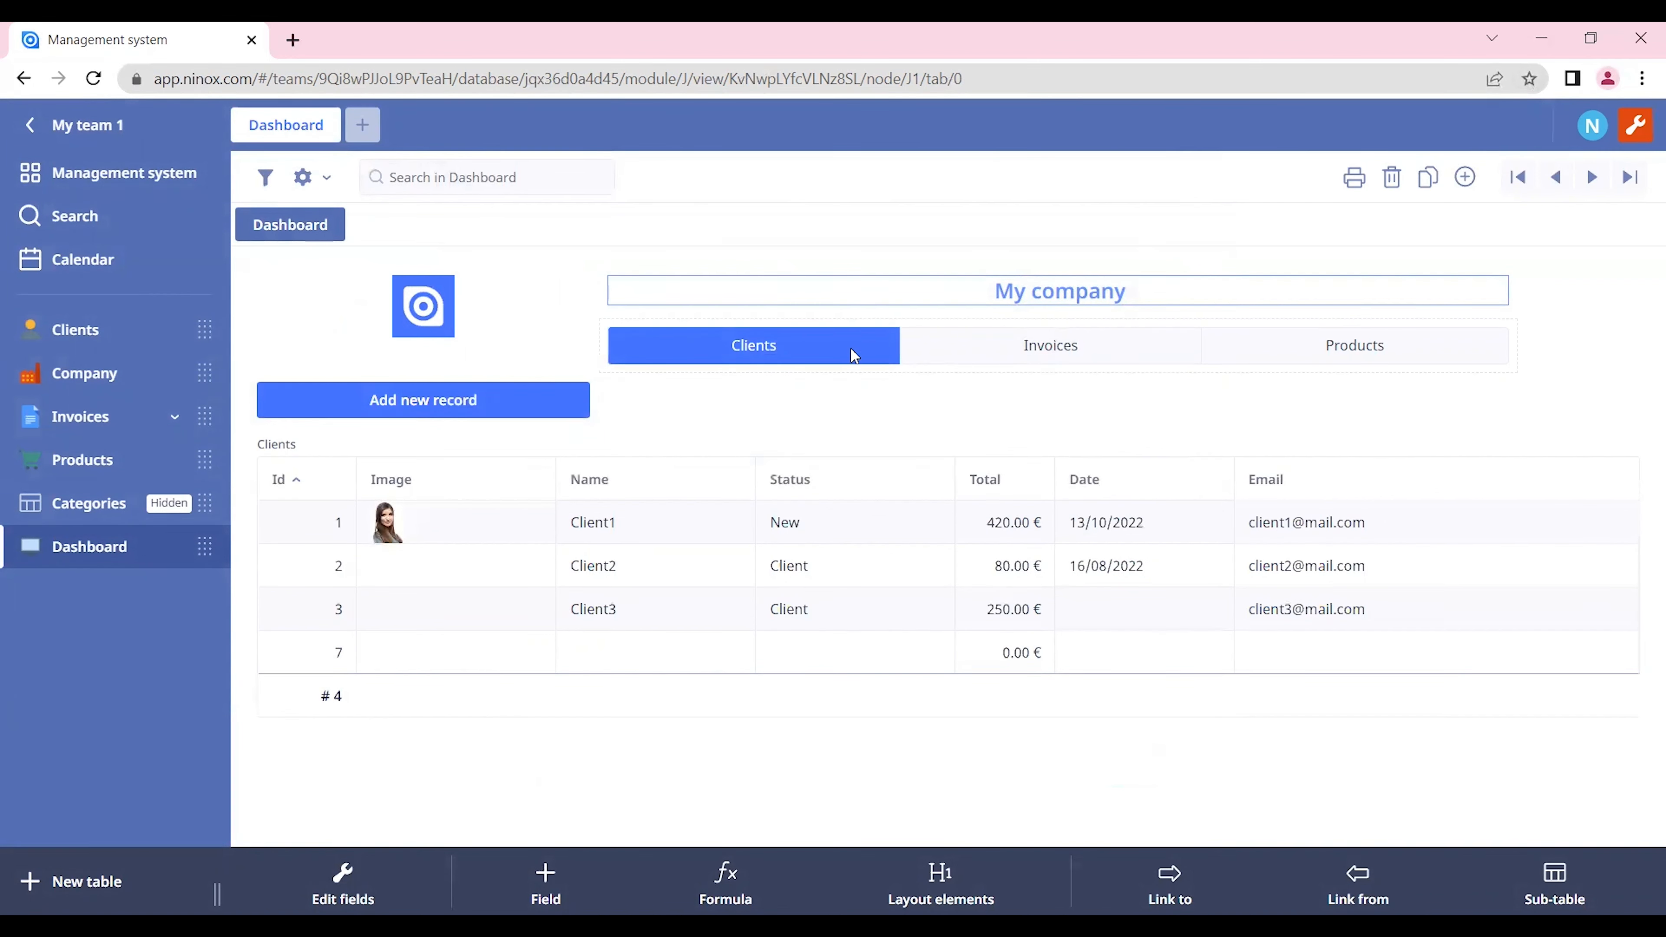
Step: Test the Add new record button in both the Clients and Invoices views, closing each new record's form
click(490, 401)
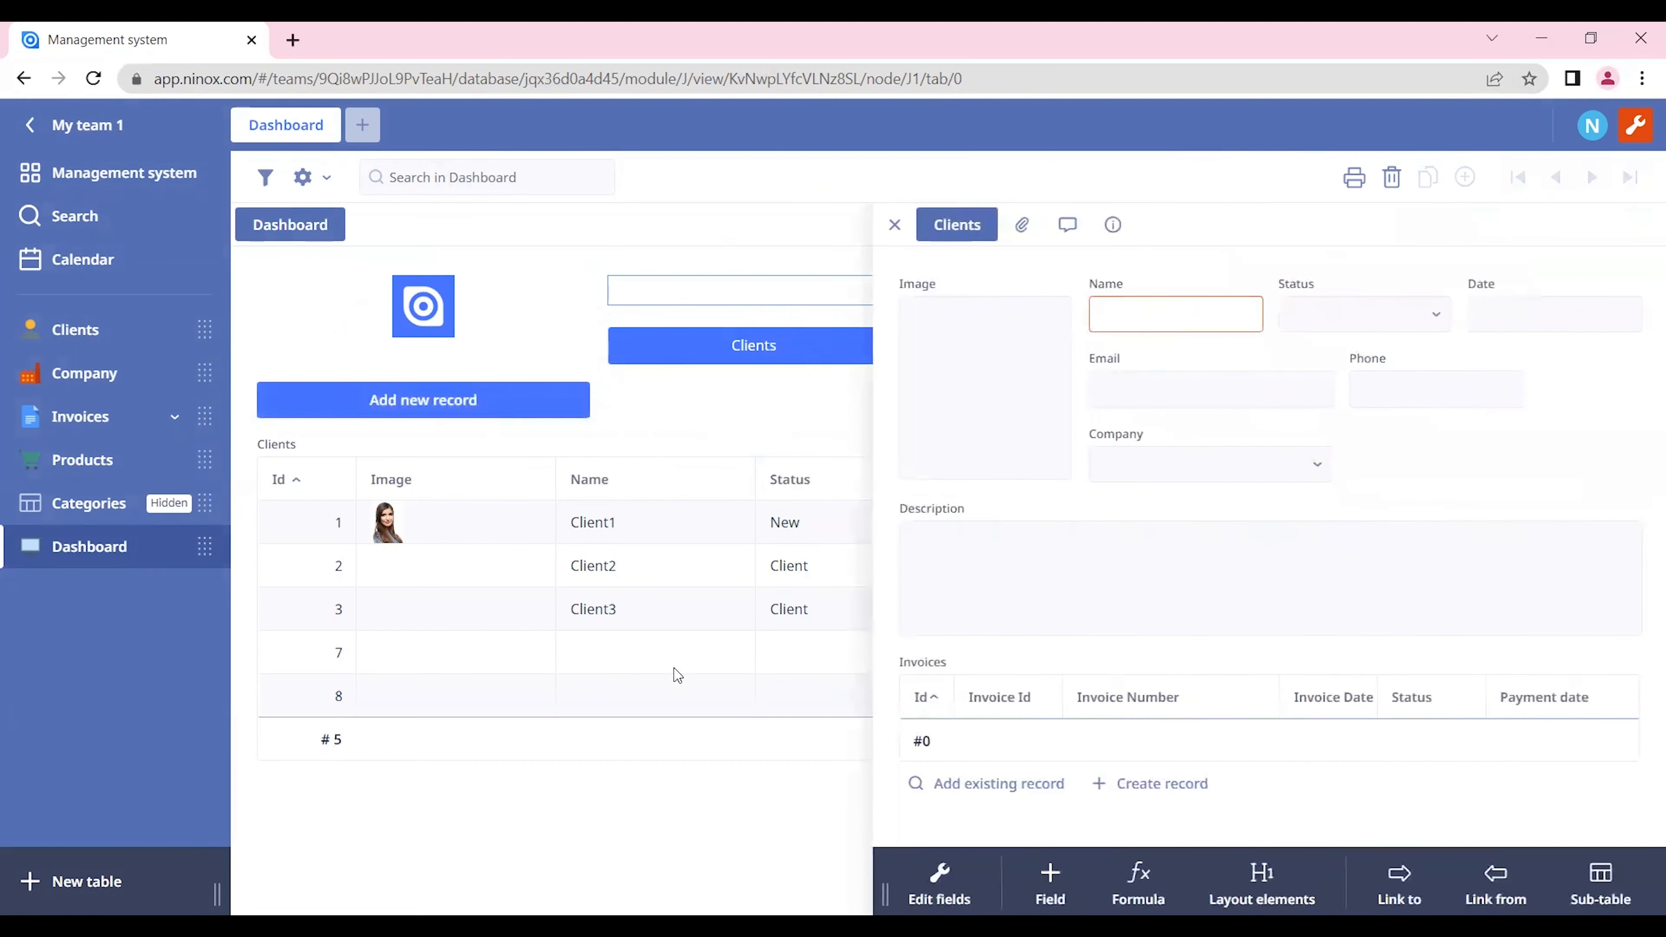
click(896, 227)
click(1054, 348)
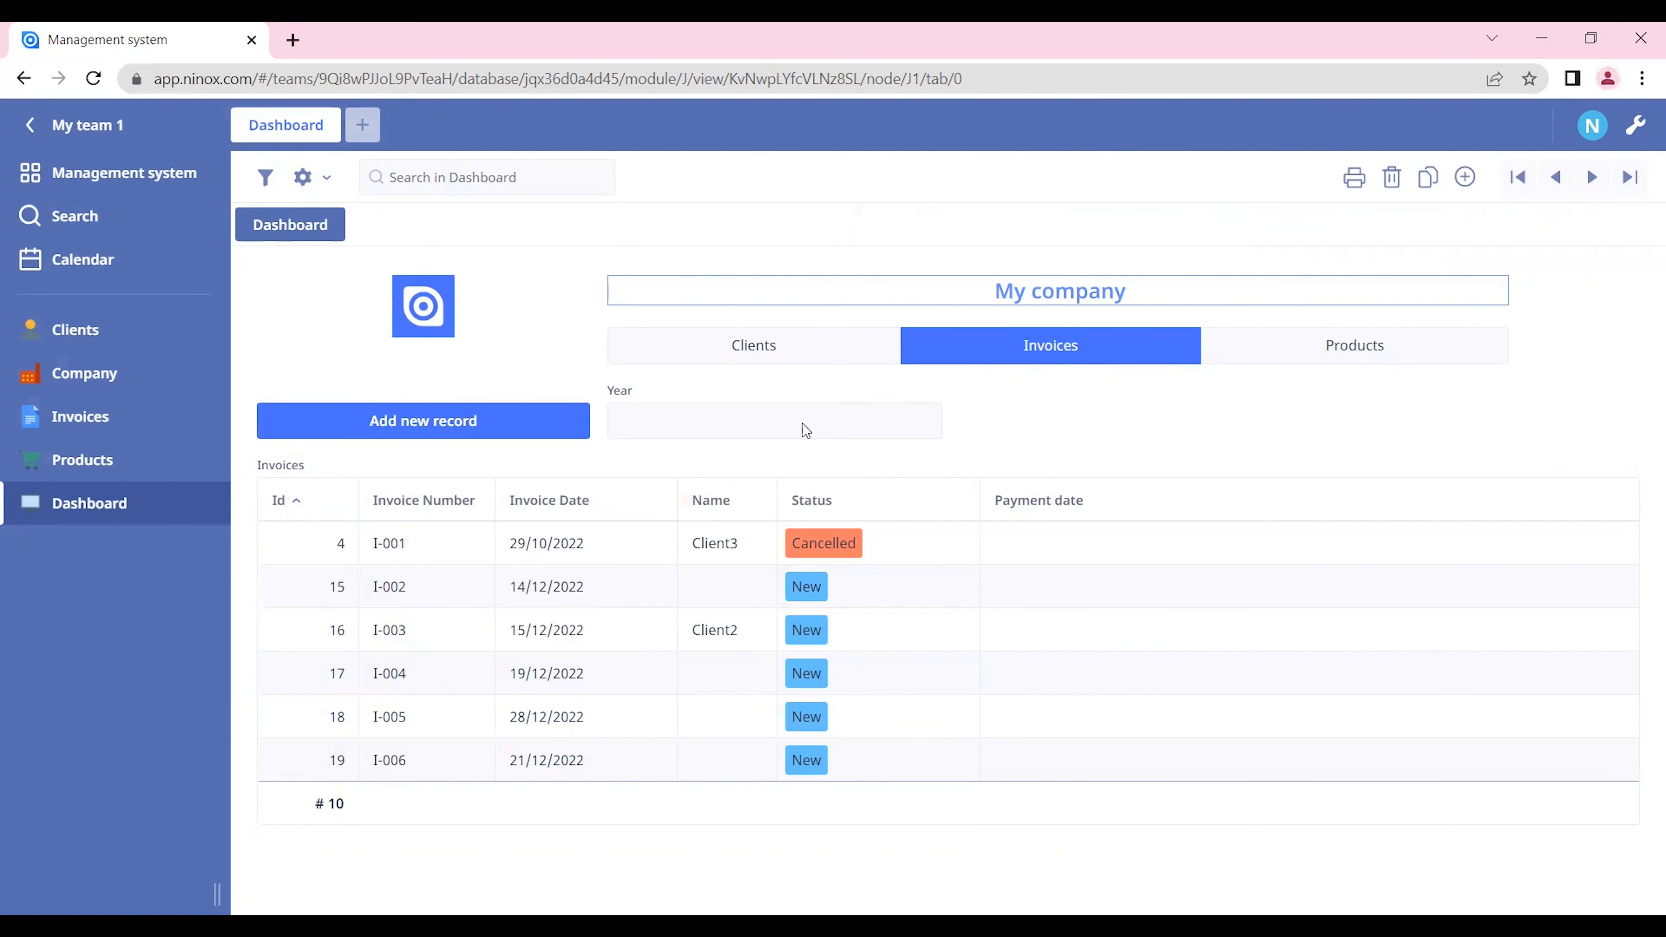
click(521, 422)
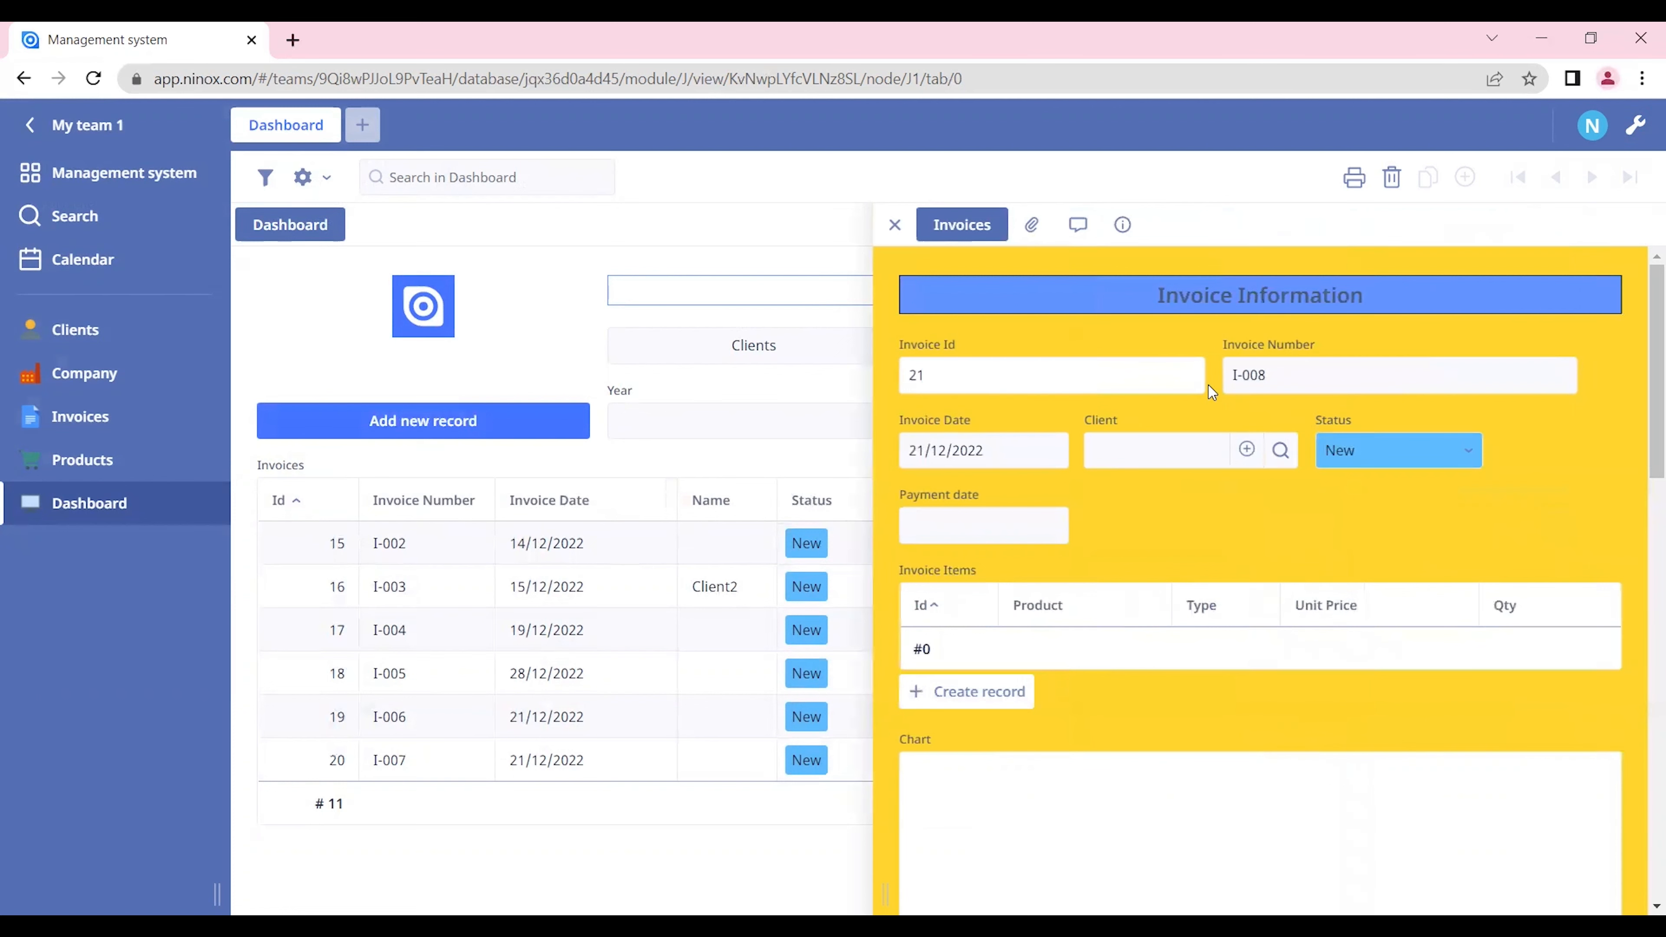
key(Escape)
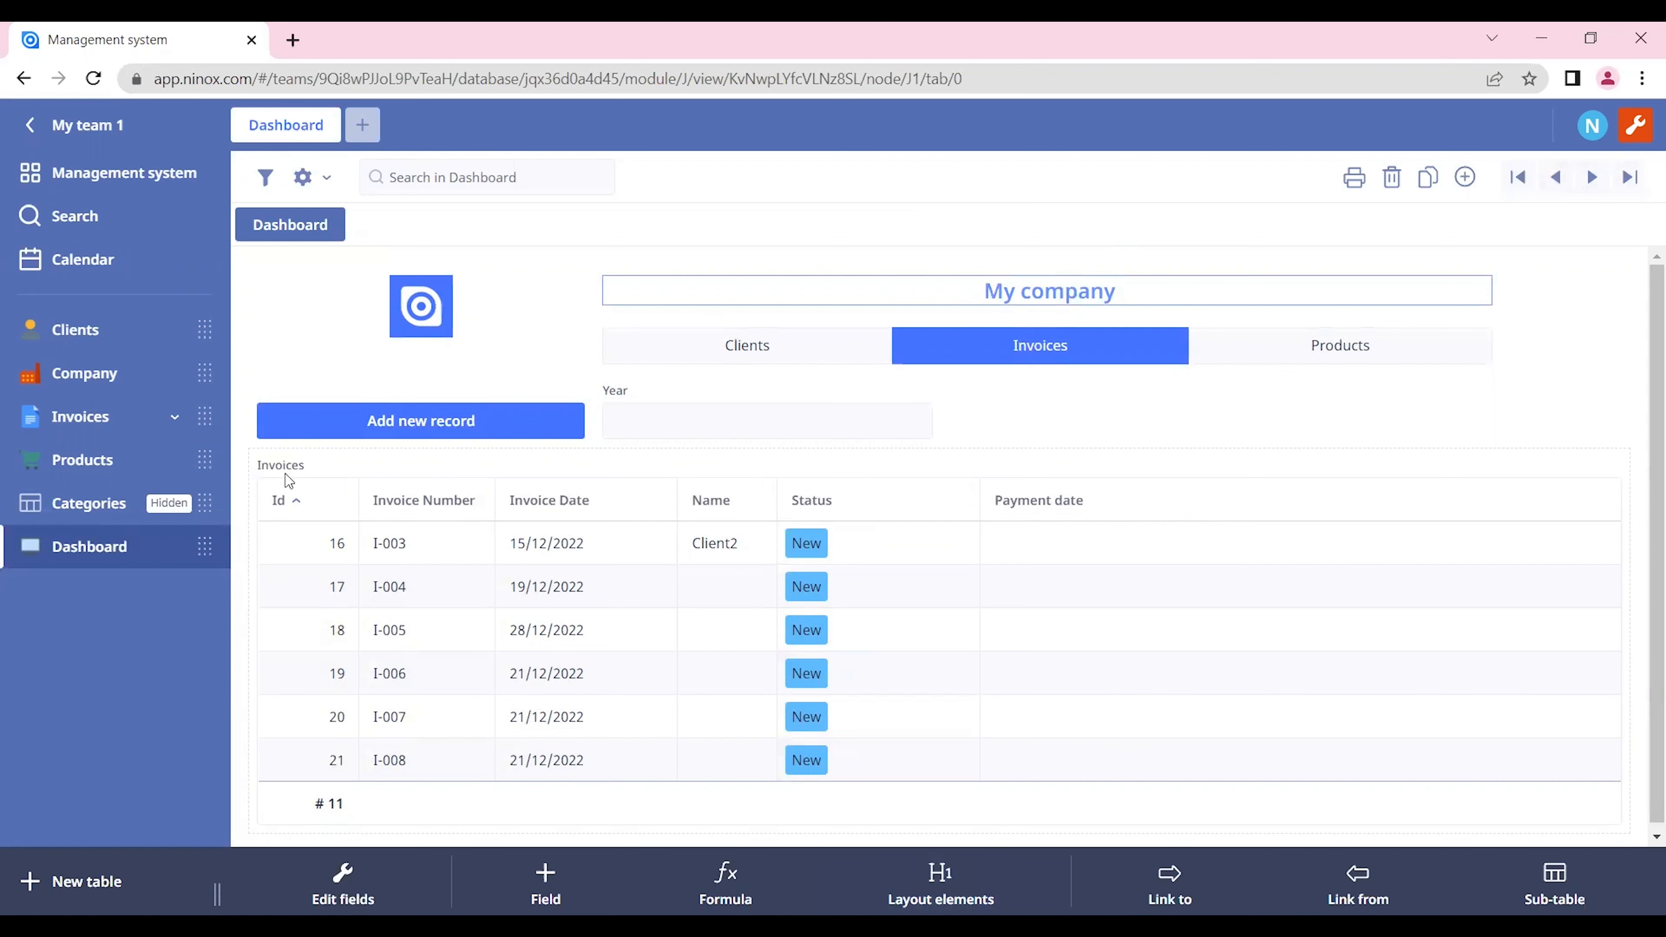
Step: Add a tab named "Charts" to the Dashboard and save the changes
click(945, 880)
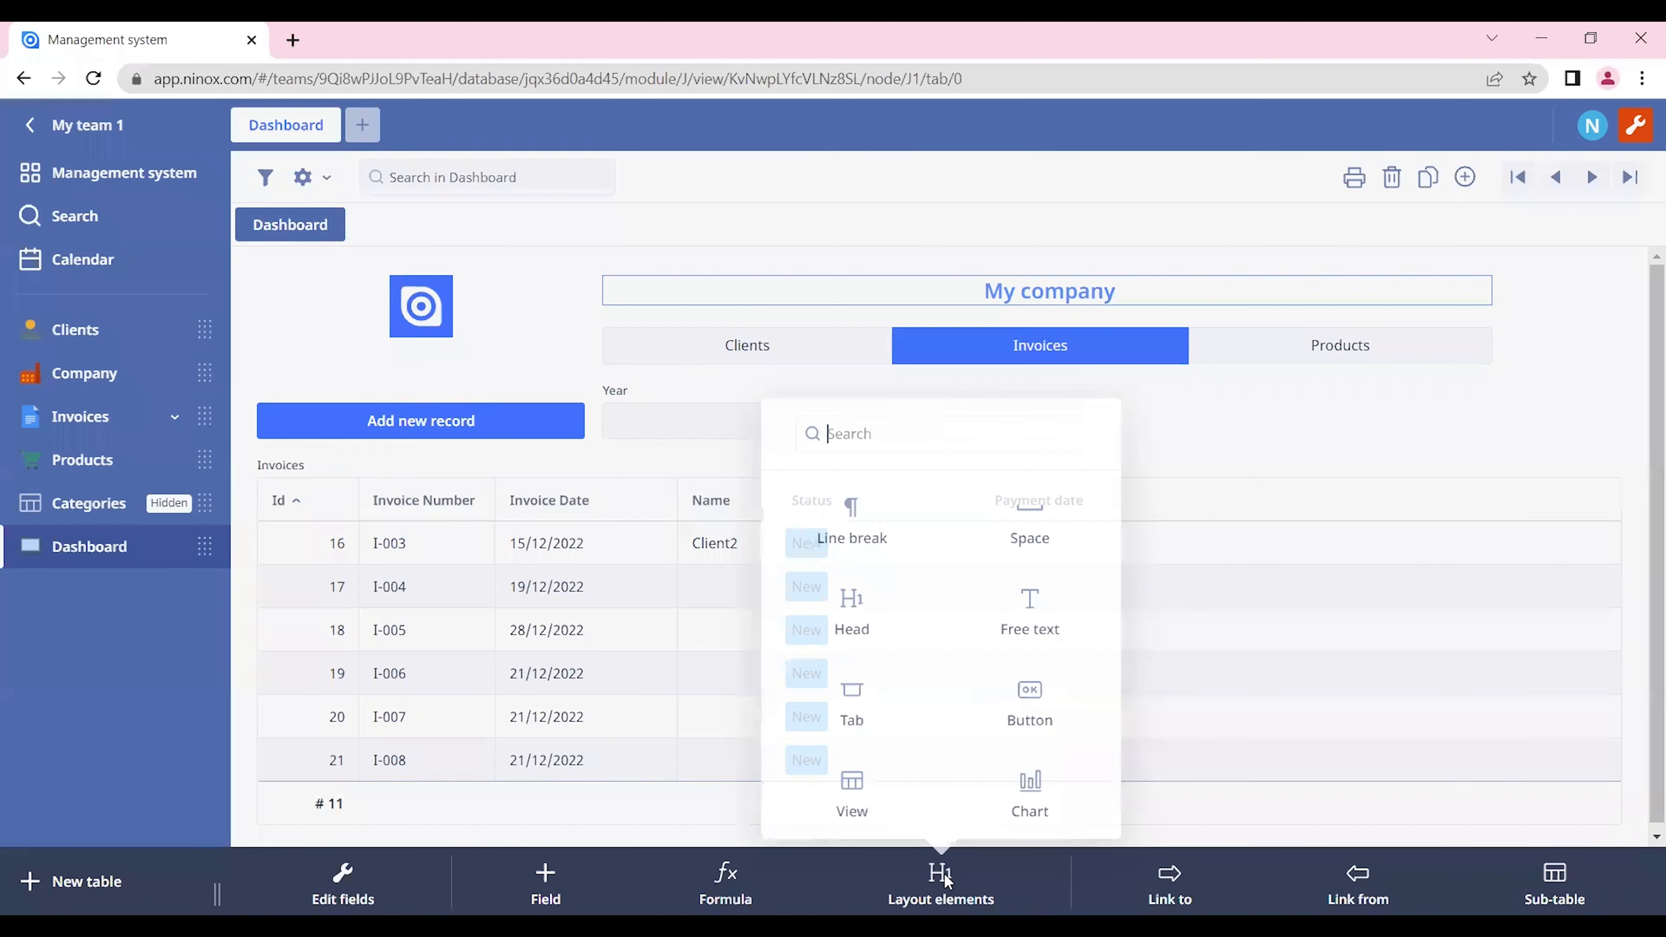
click(871, 710)
click(375, 225)
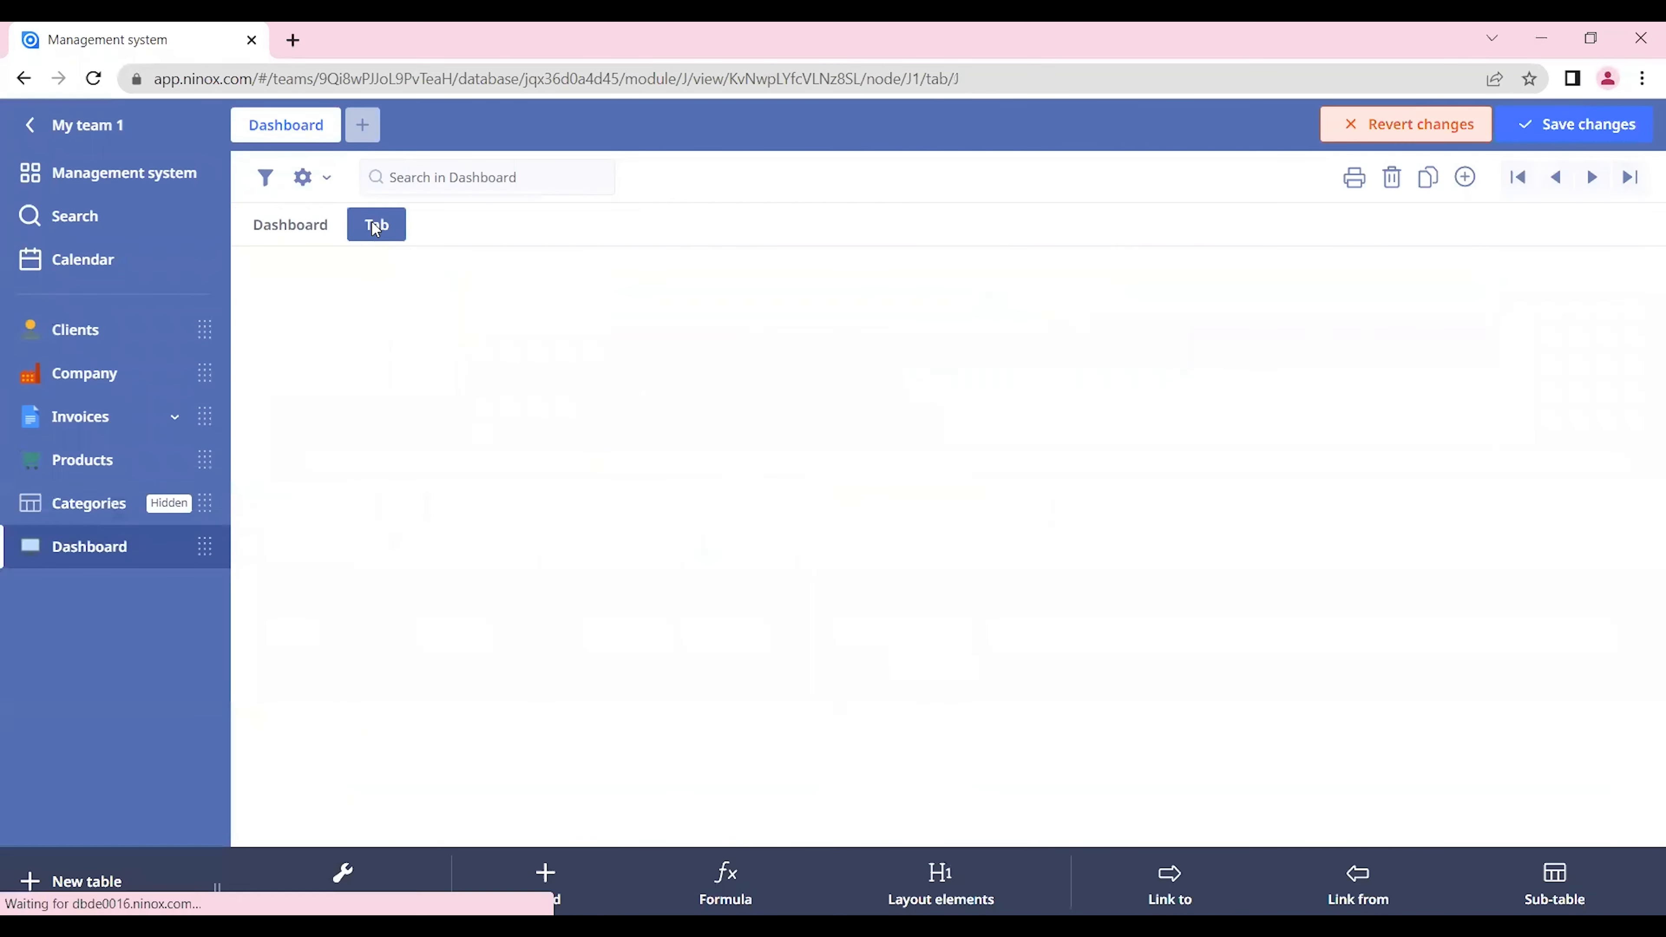
click(373, 223)
text(Ch)
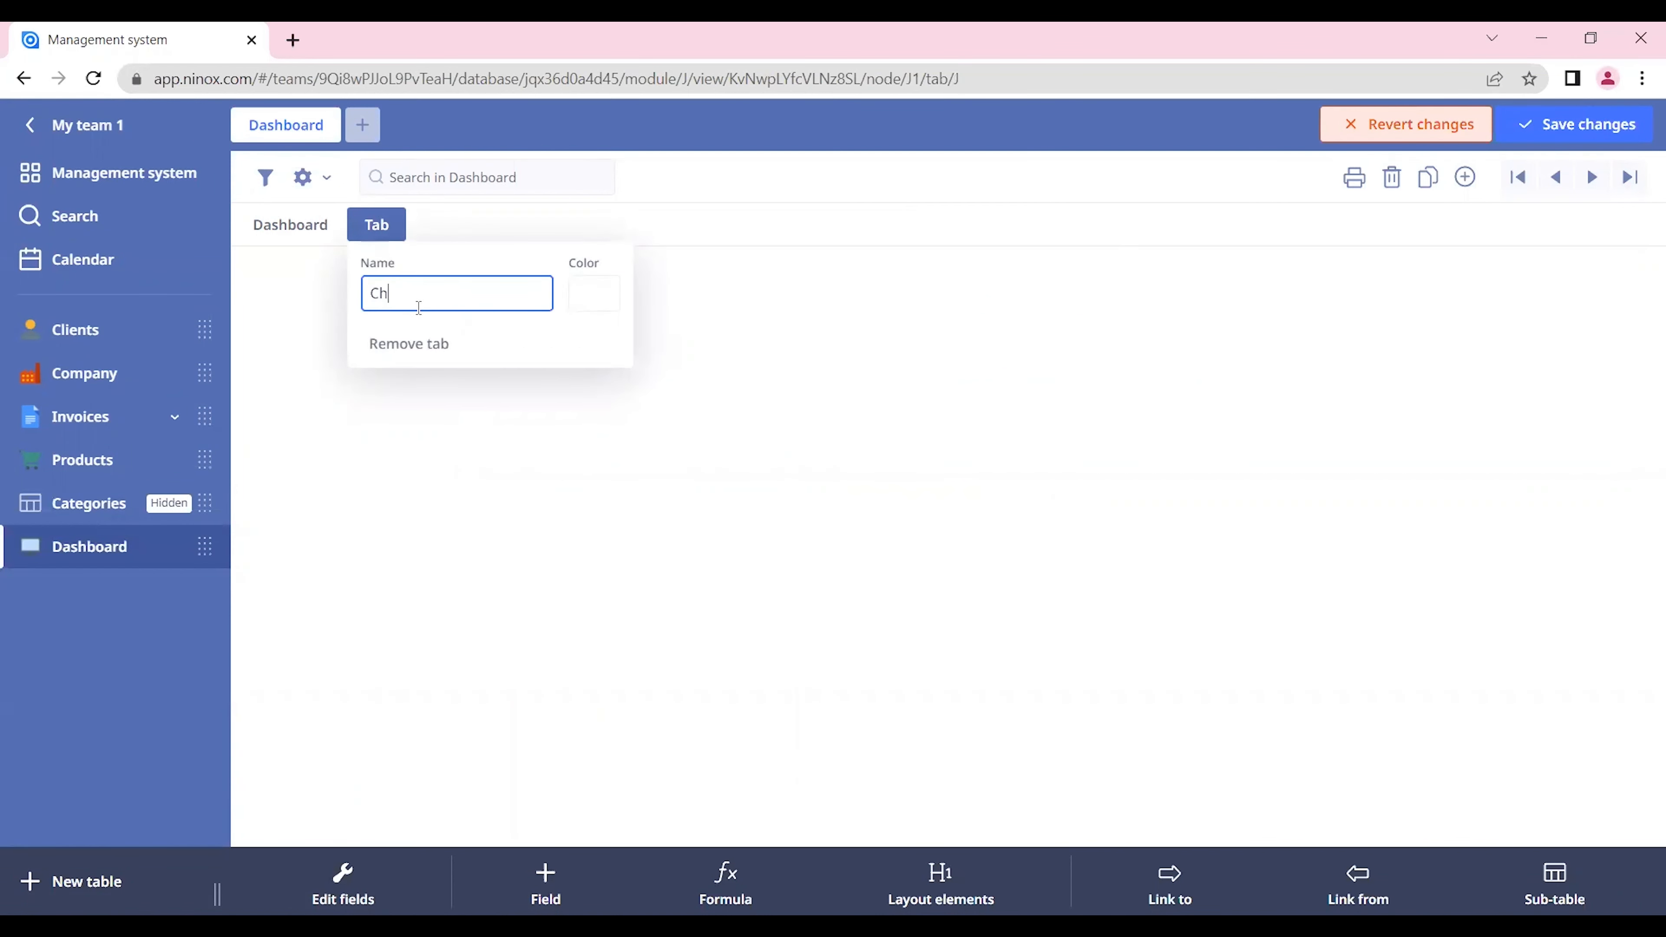
key(Return)
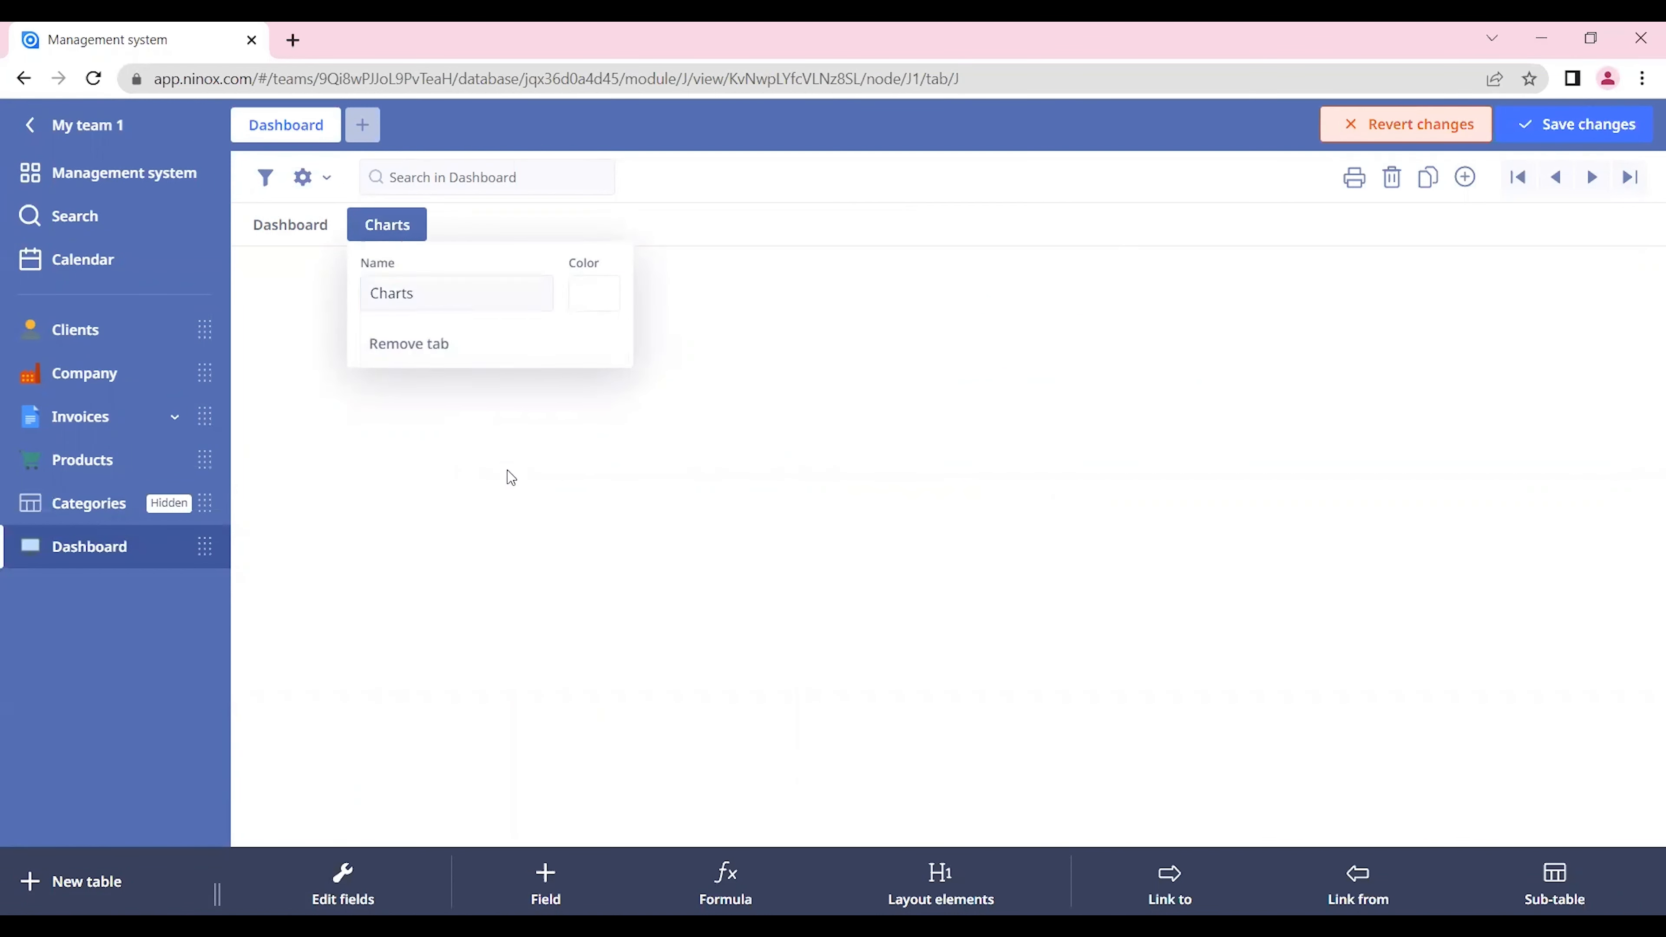
click(514, 481)
click(1582, 126)
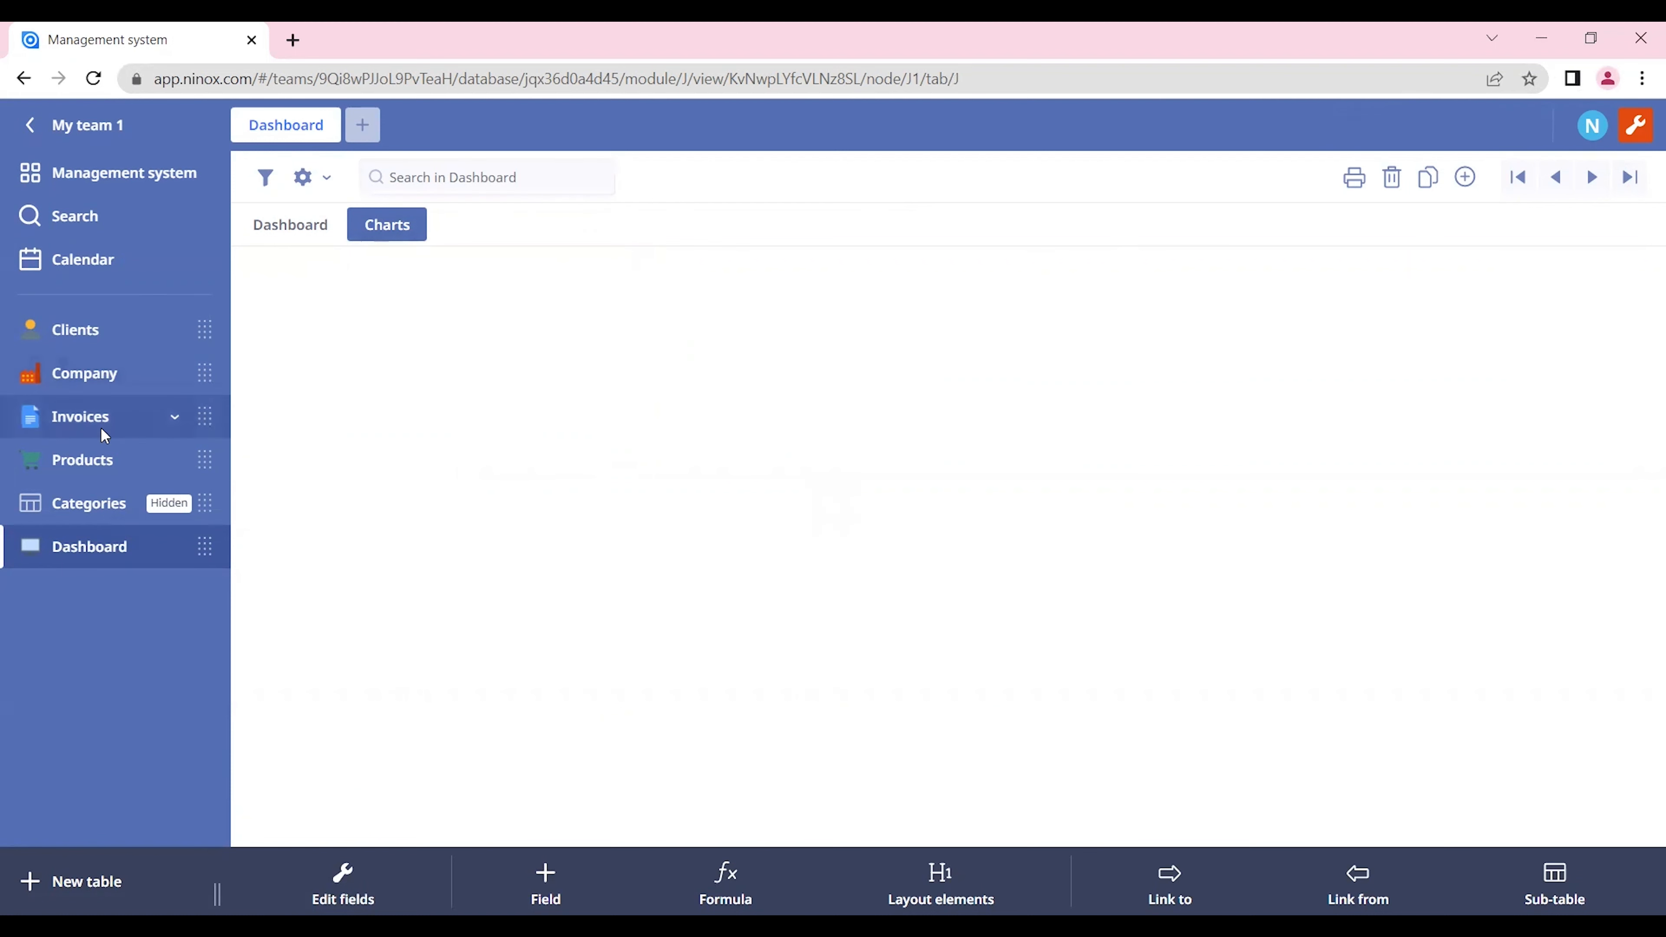
Step: Examine the pie, line and bar charts in the Invoices table's record form, comparing the pie chart across records
click(140, 430)
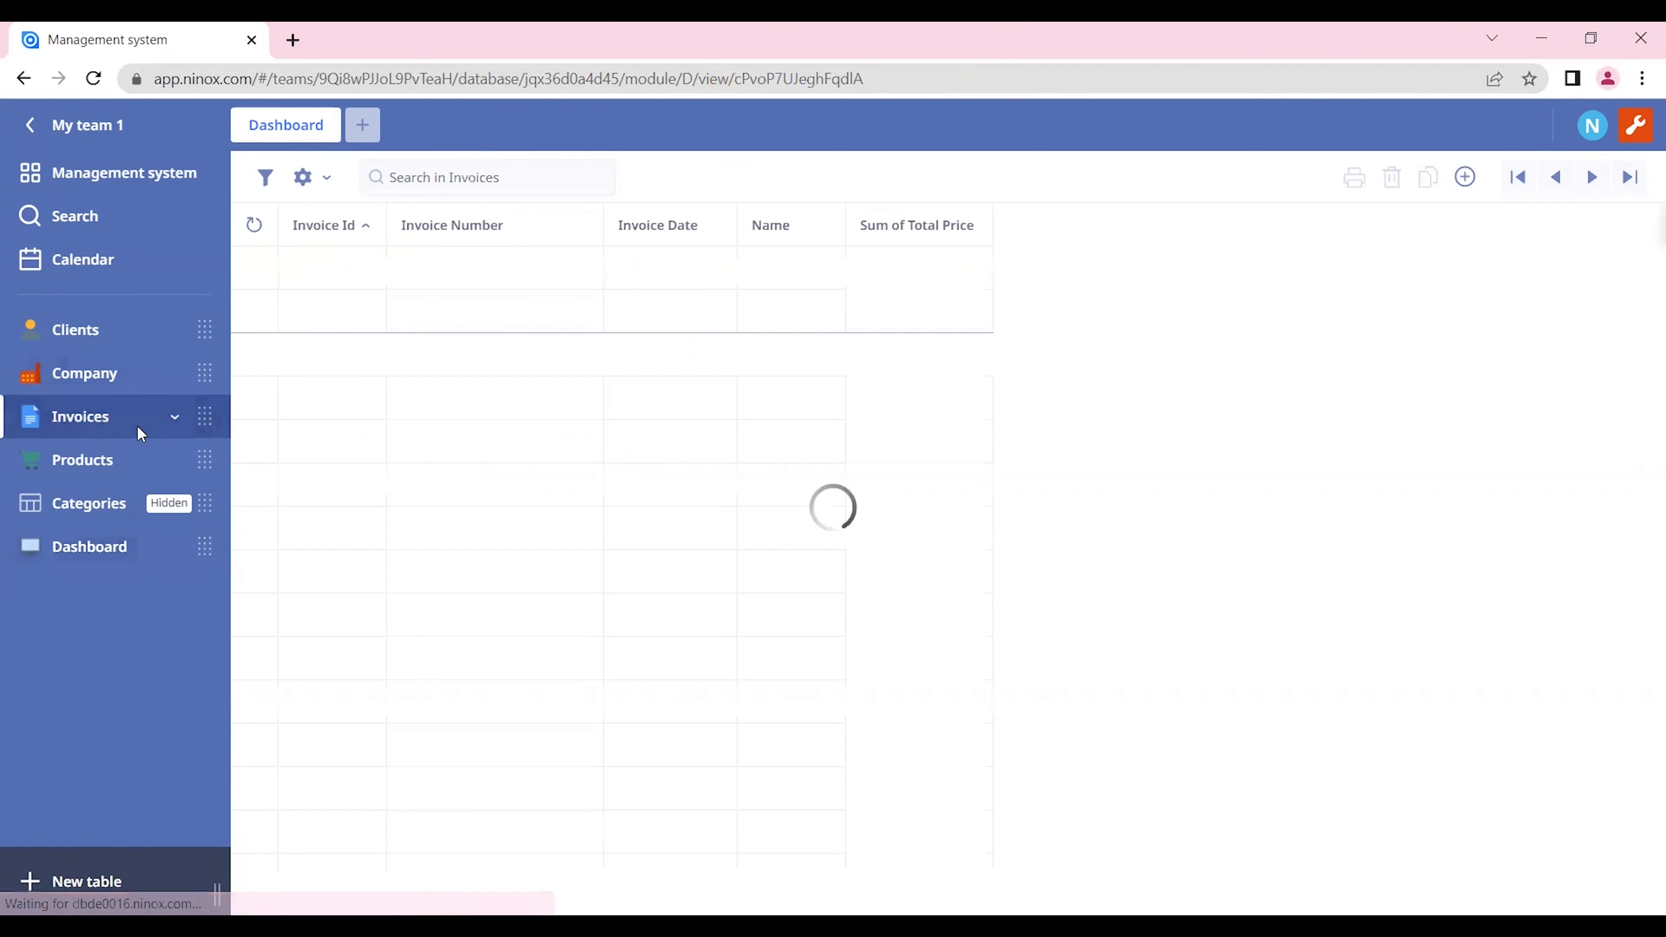
click(738, 438)
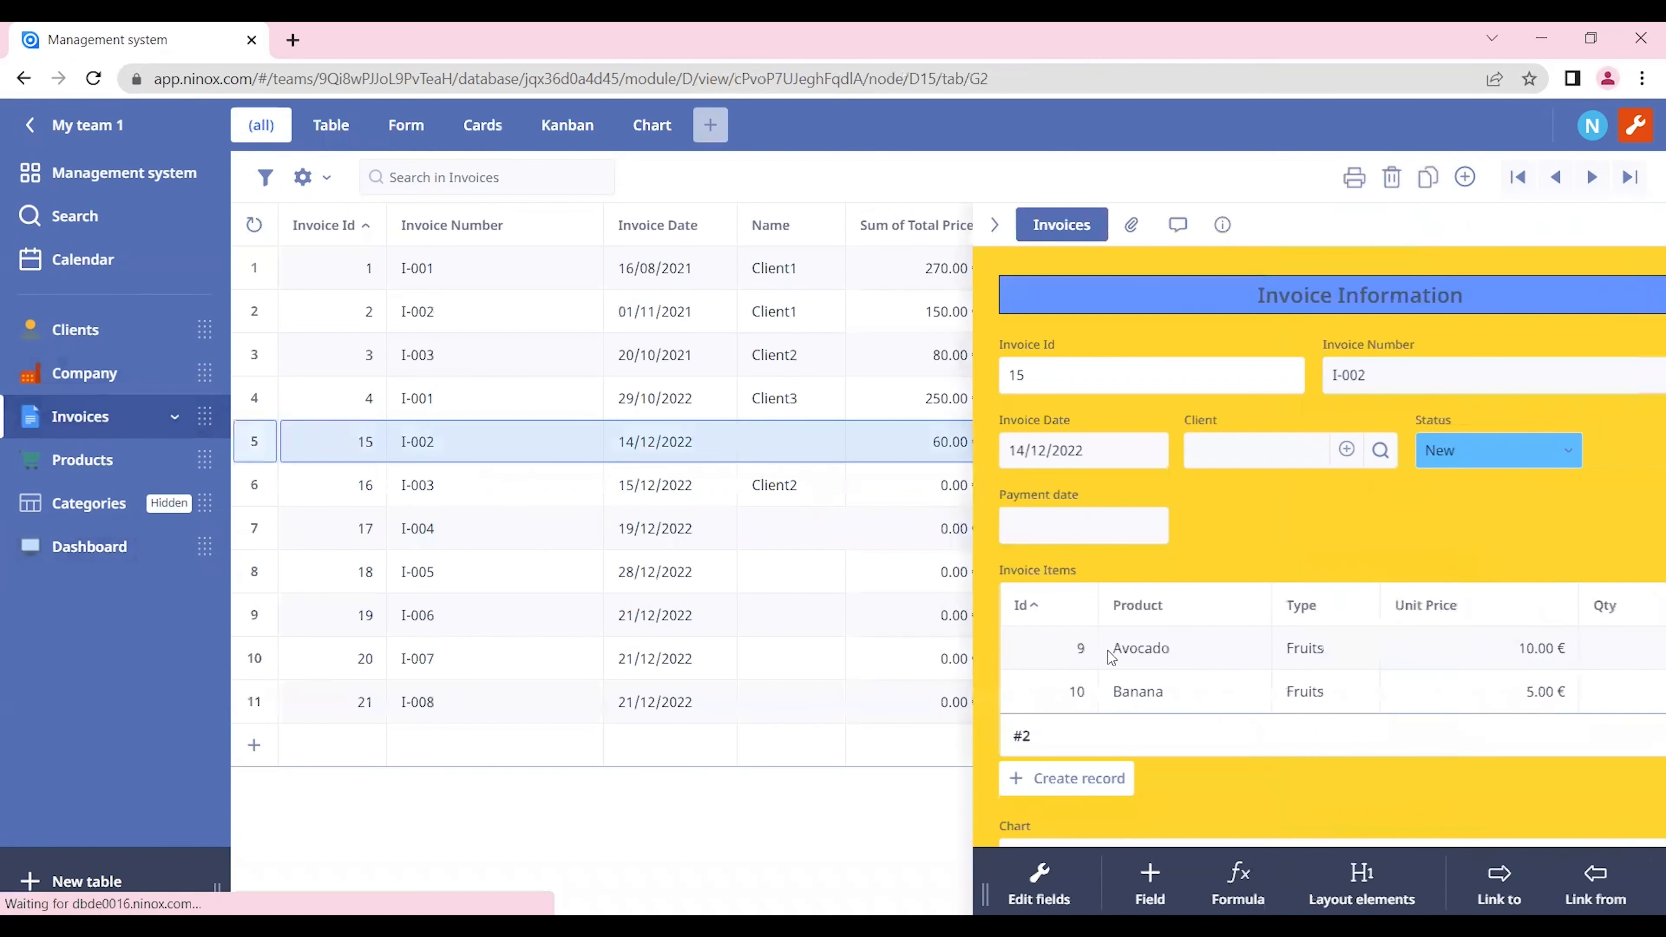
scroll(1232, 482, down, 3)
scroll(1233, 488, down, 3)
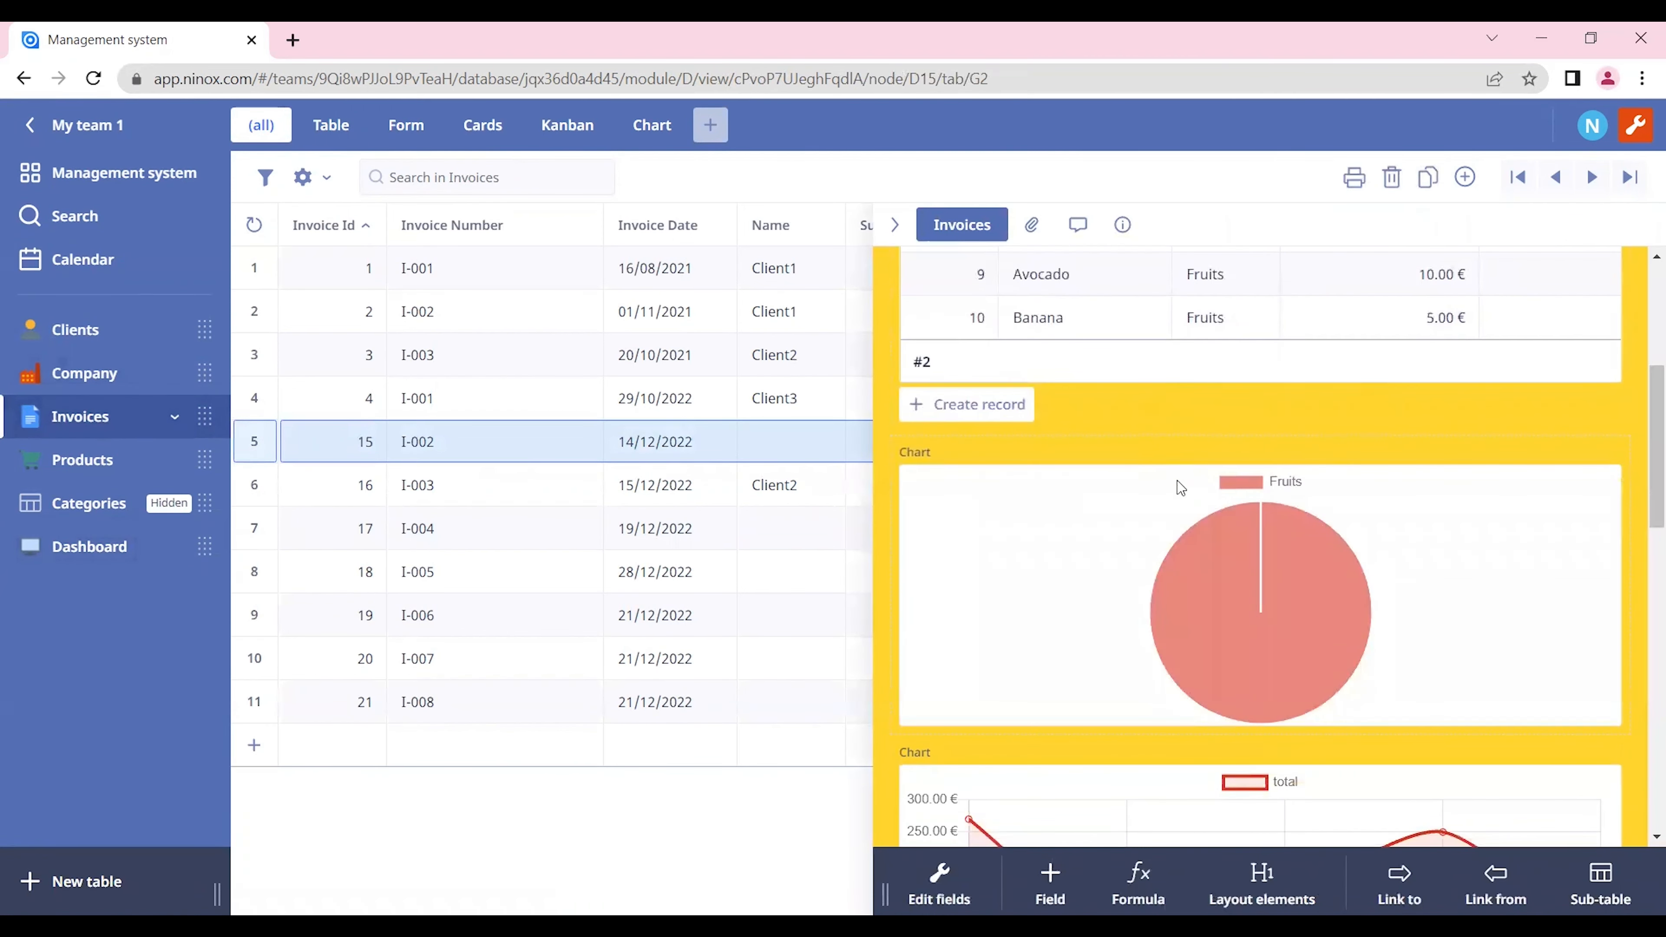
key(Up)
key(Up)
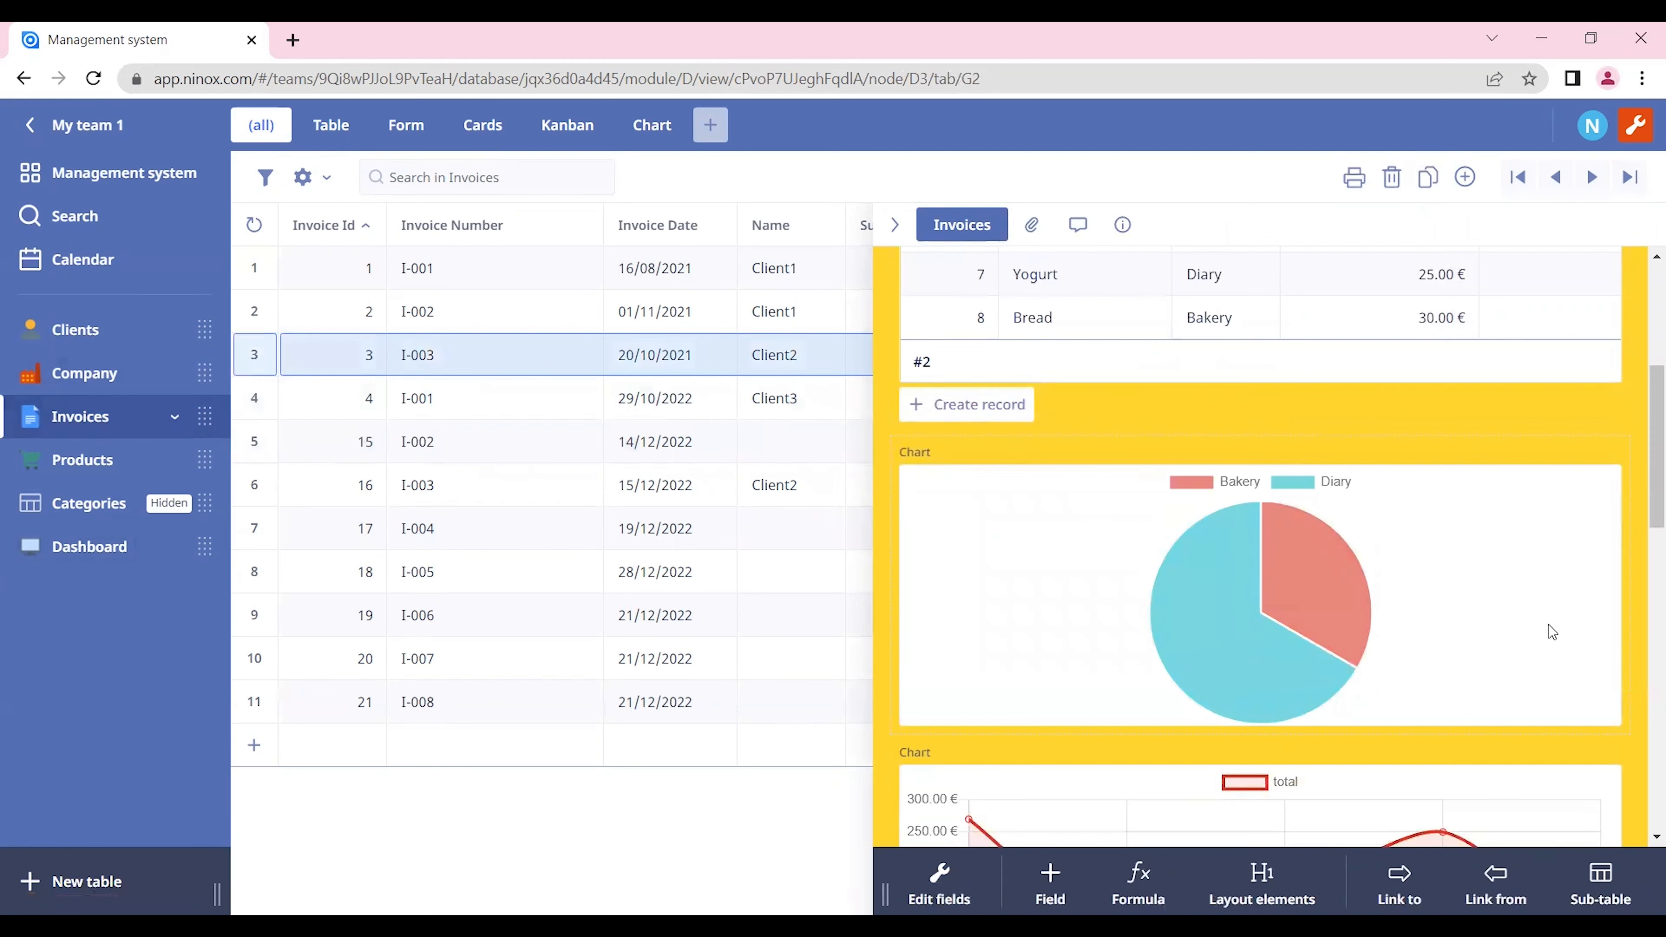
scroll(1552, 633, up, 2)
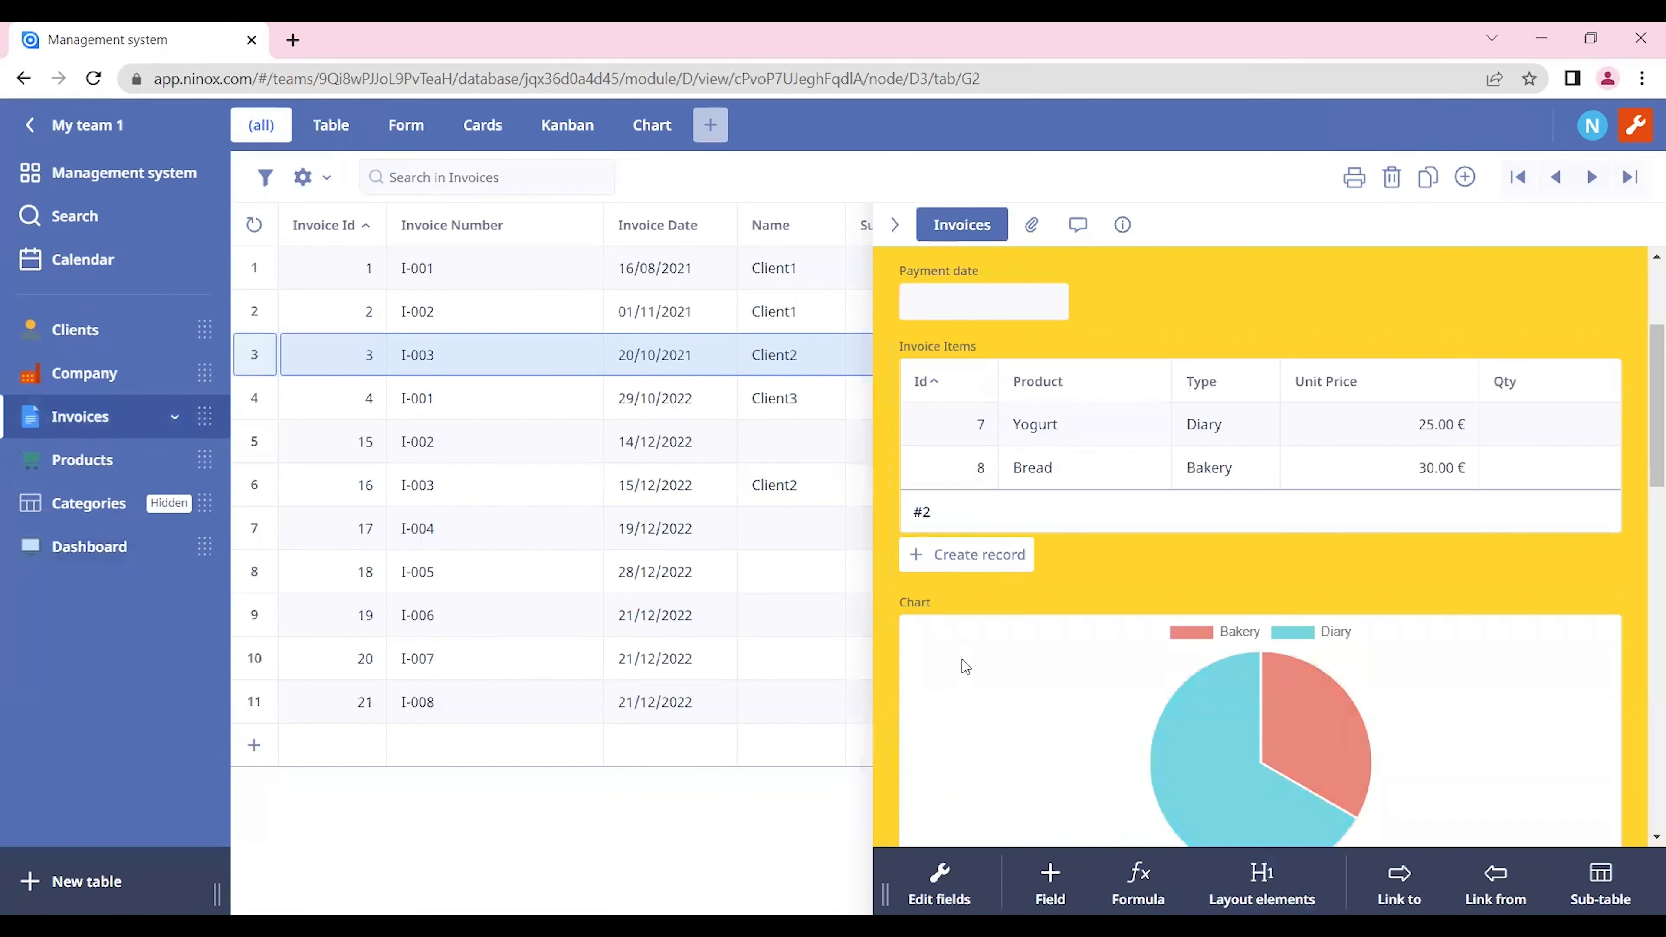
scroll(1063, 669, down, 10)
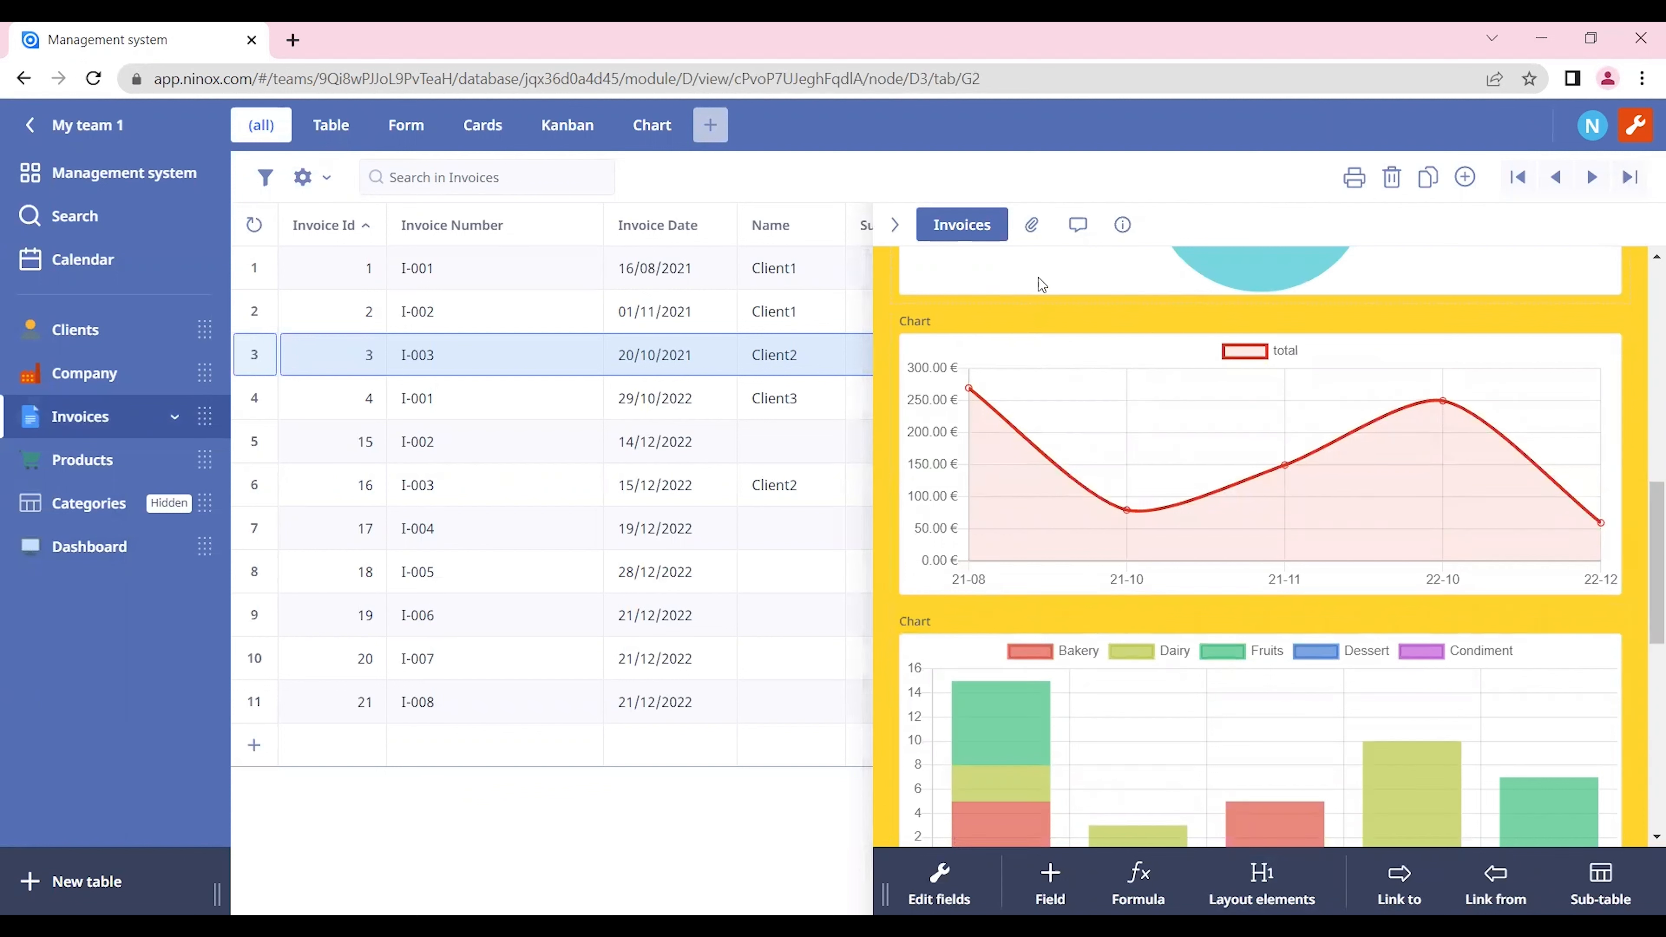
click(1066, 324)
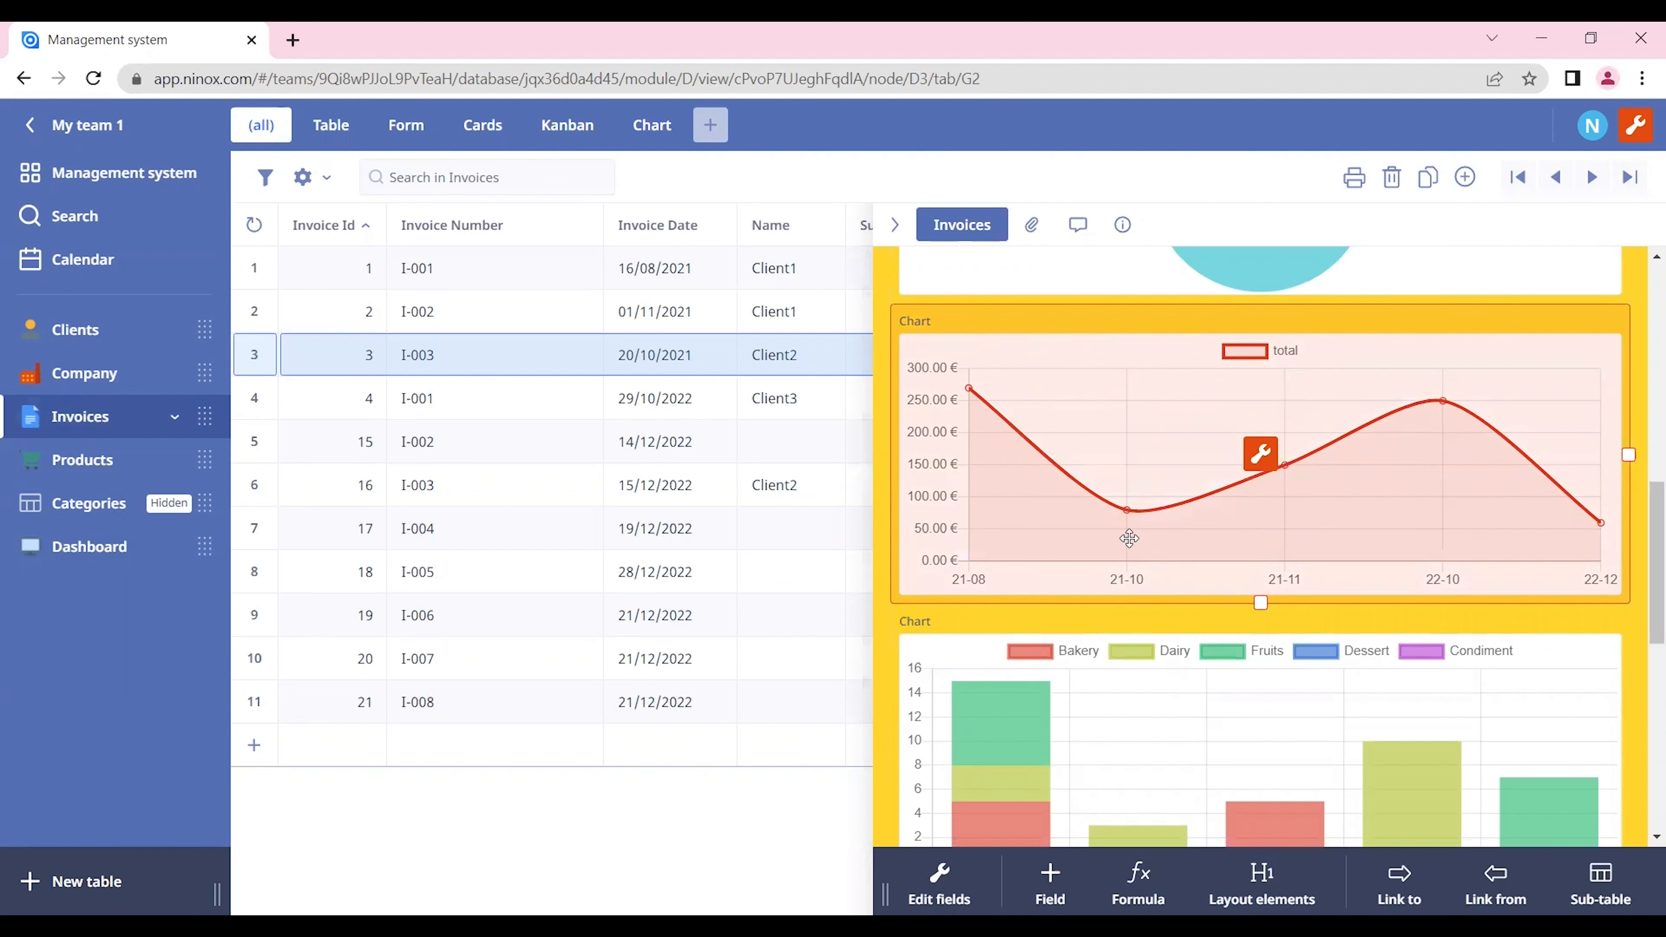
Step: Return to the Dashboard's Charts tab and add a Chart layout element
click(127, 542)
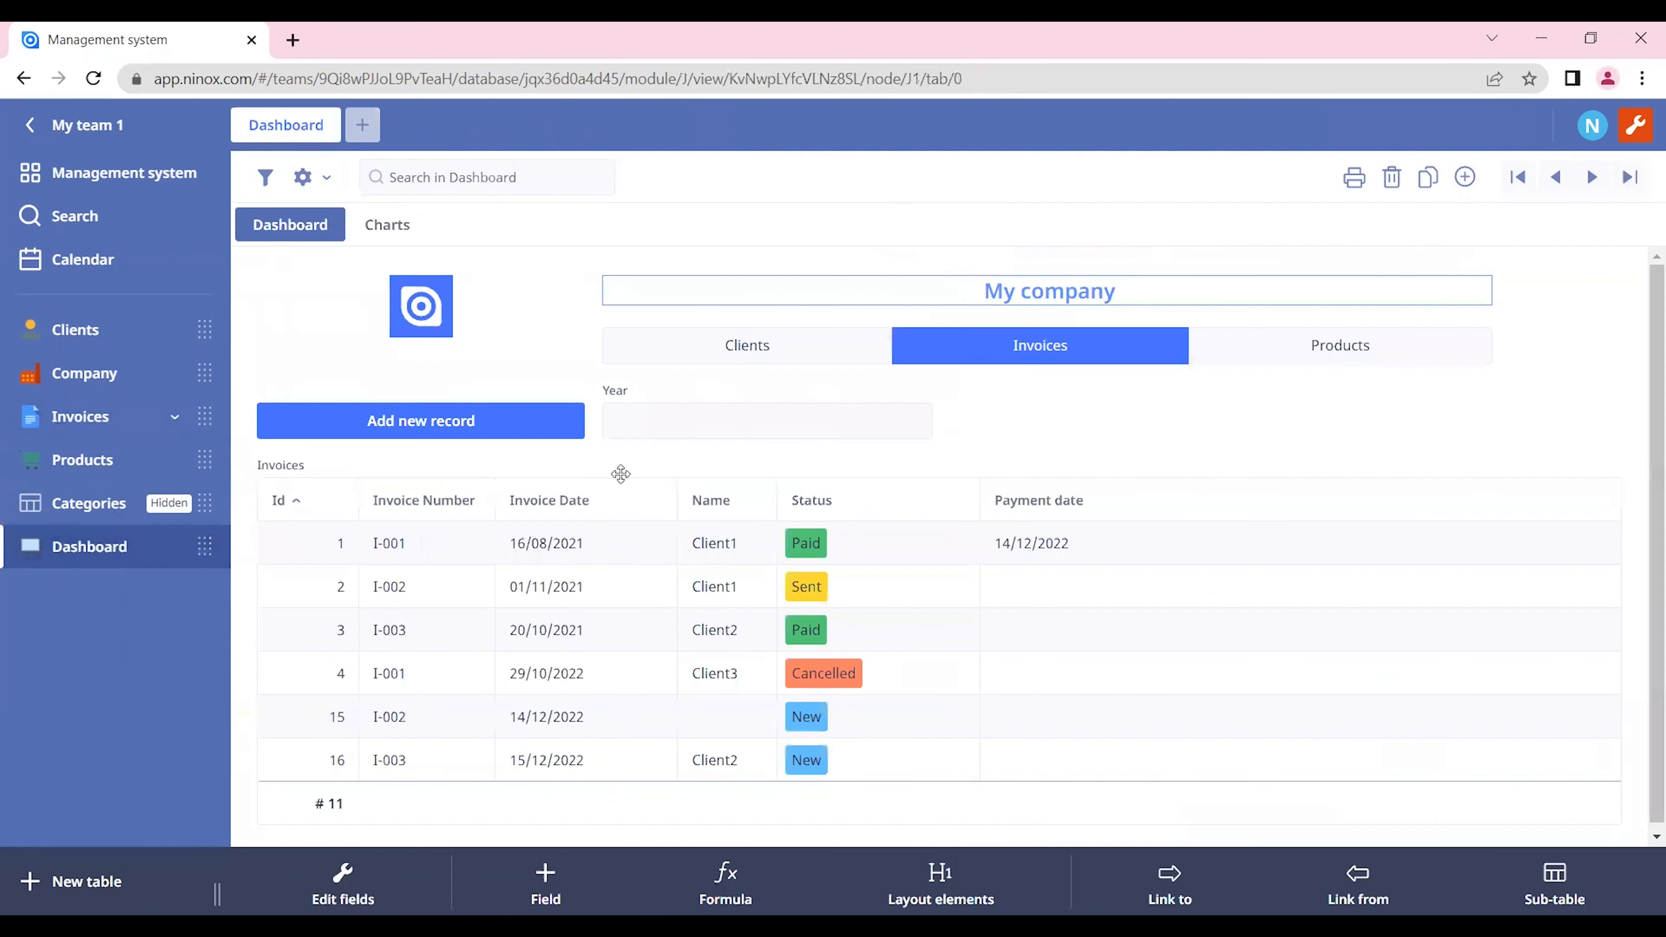
click(389, 239)
click(867, 880)
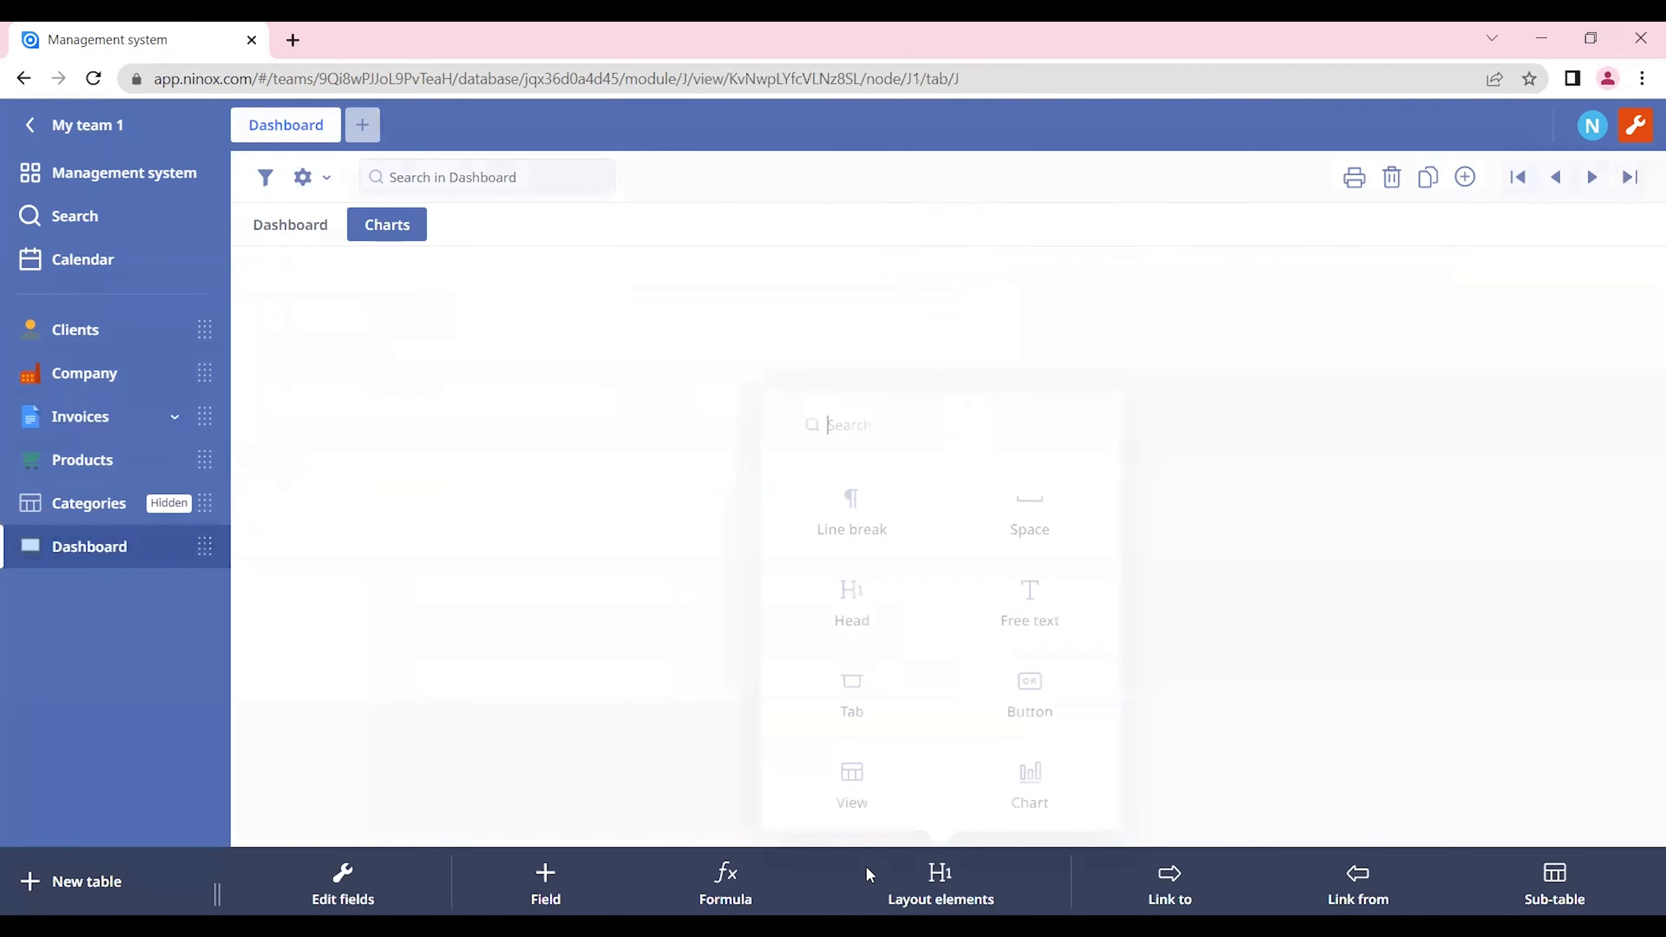
click(1057, 783)
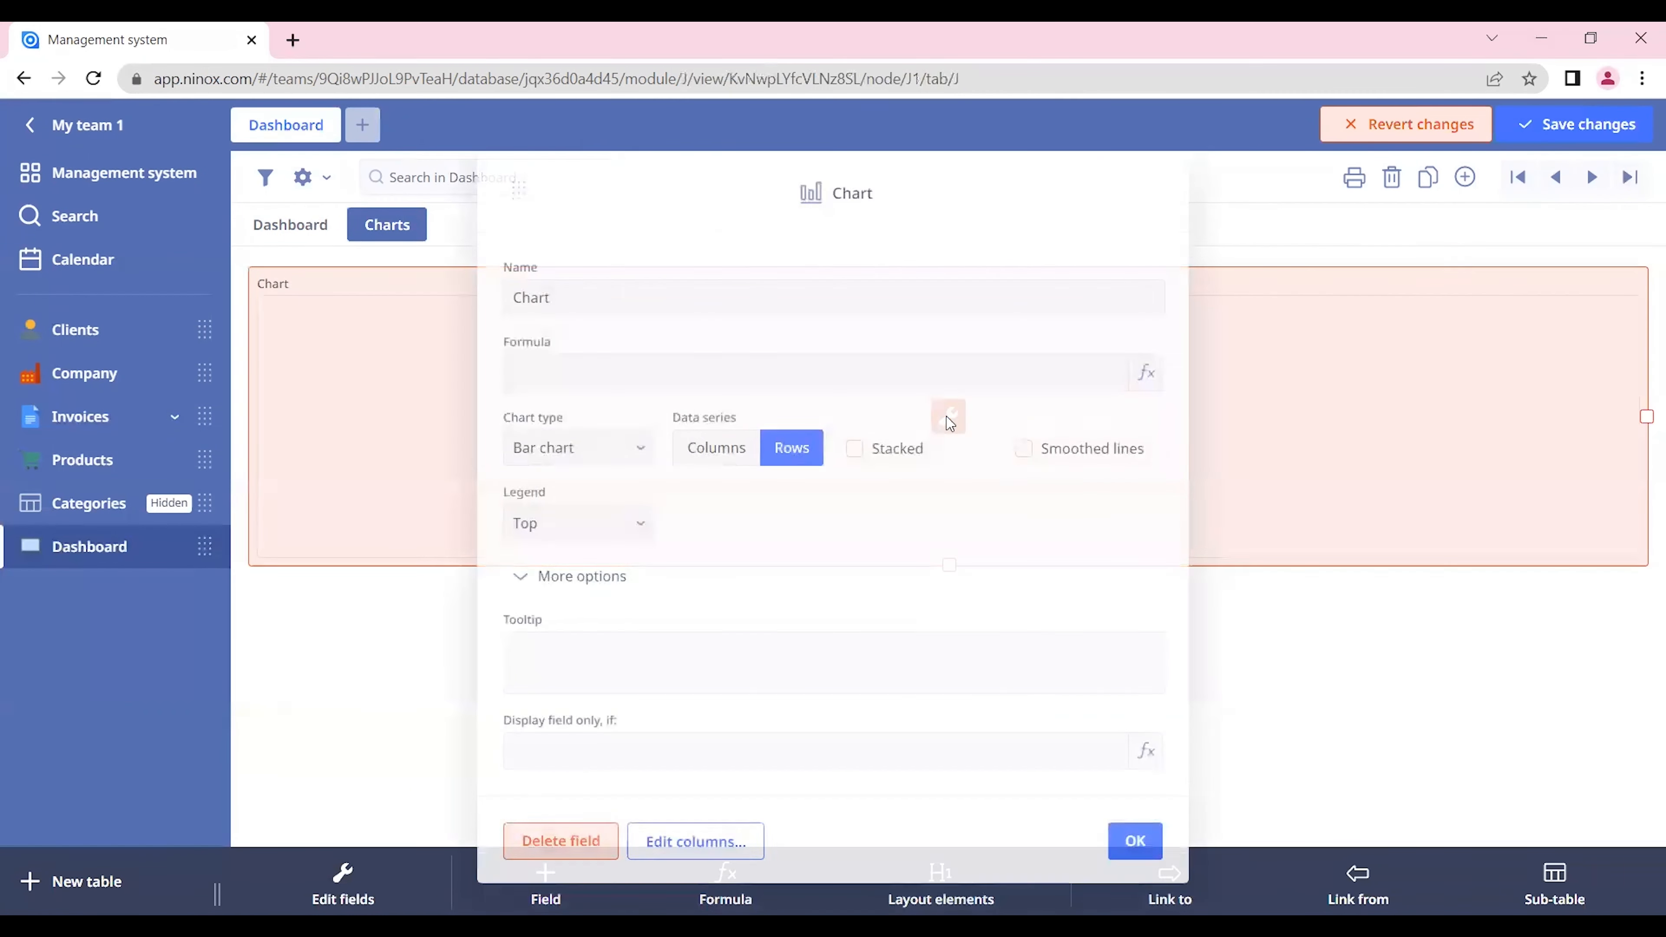
Step: Set the chart's formula to "select Invoices" and its chart type to Line chart
click(668, 381)
text(select invoices)
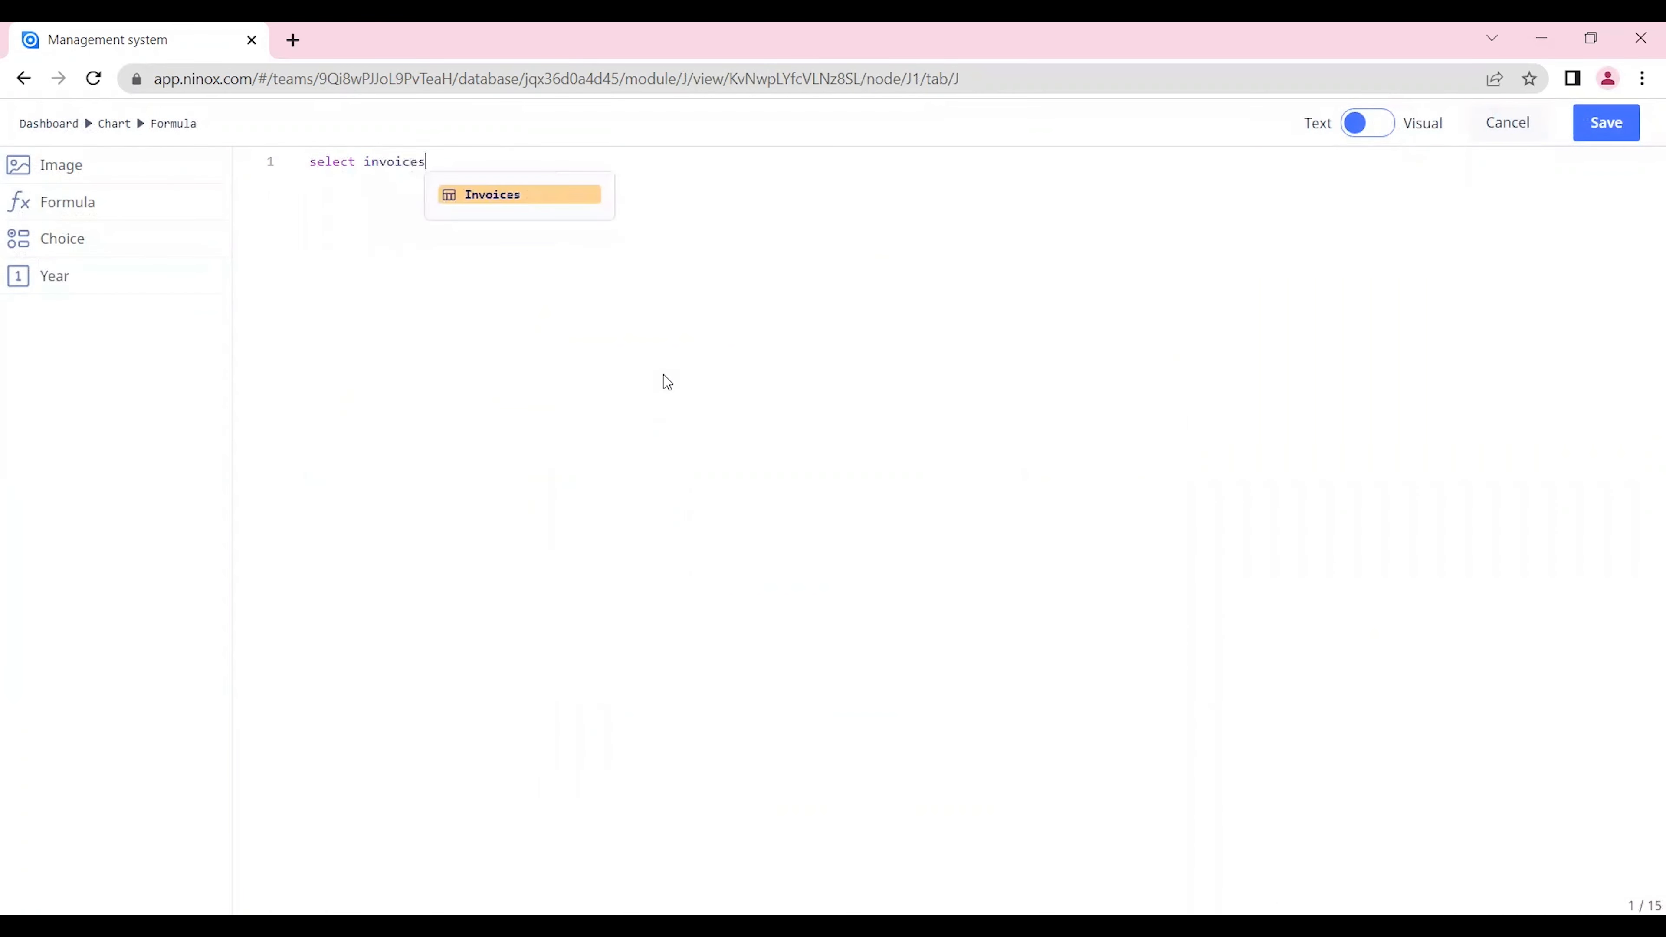
key(Return)
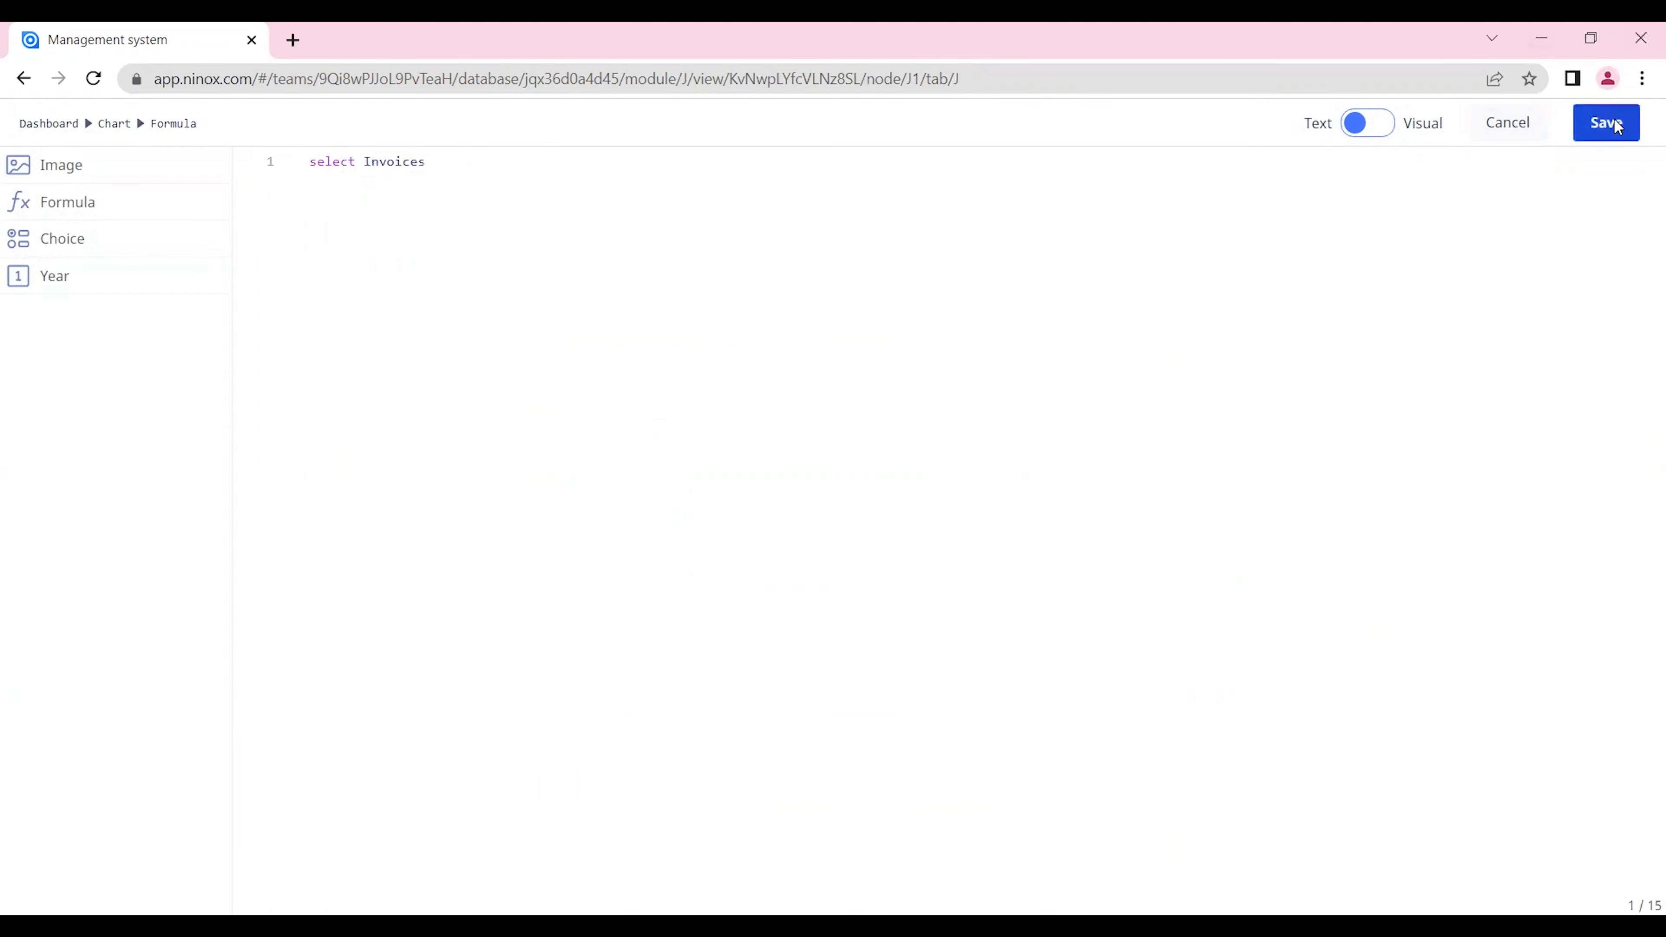
click(1634, 128)
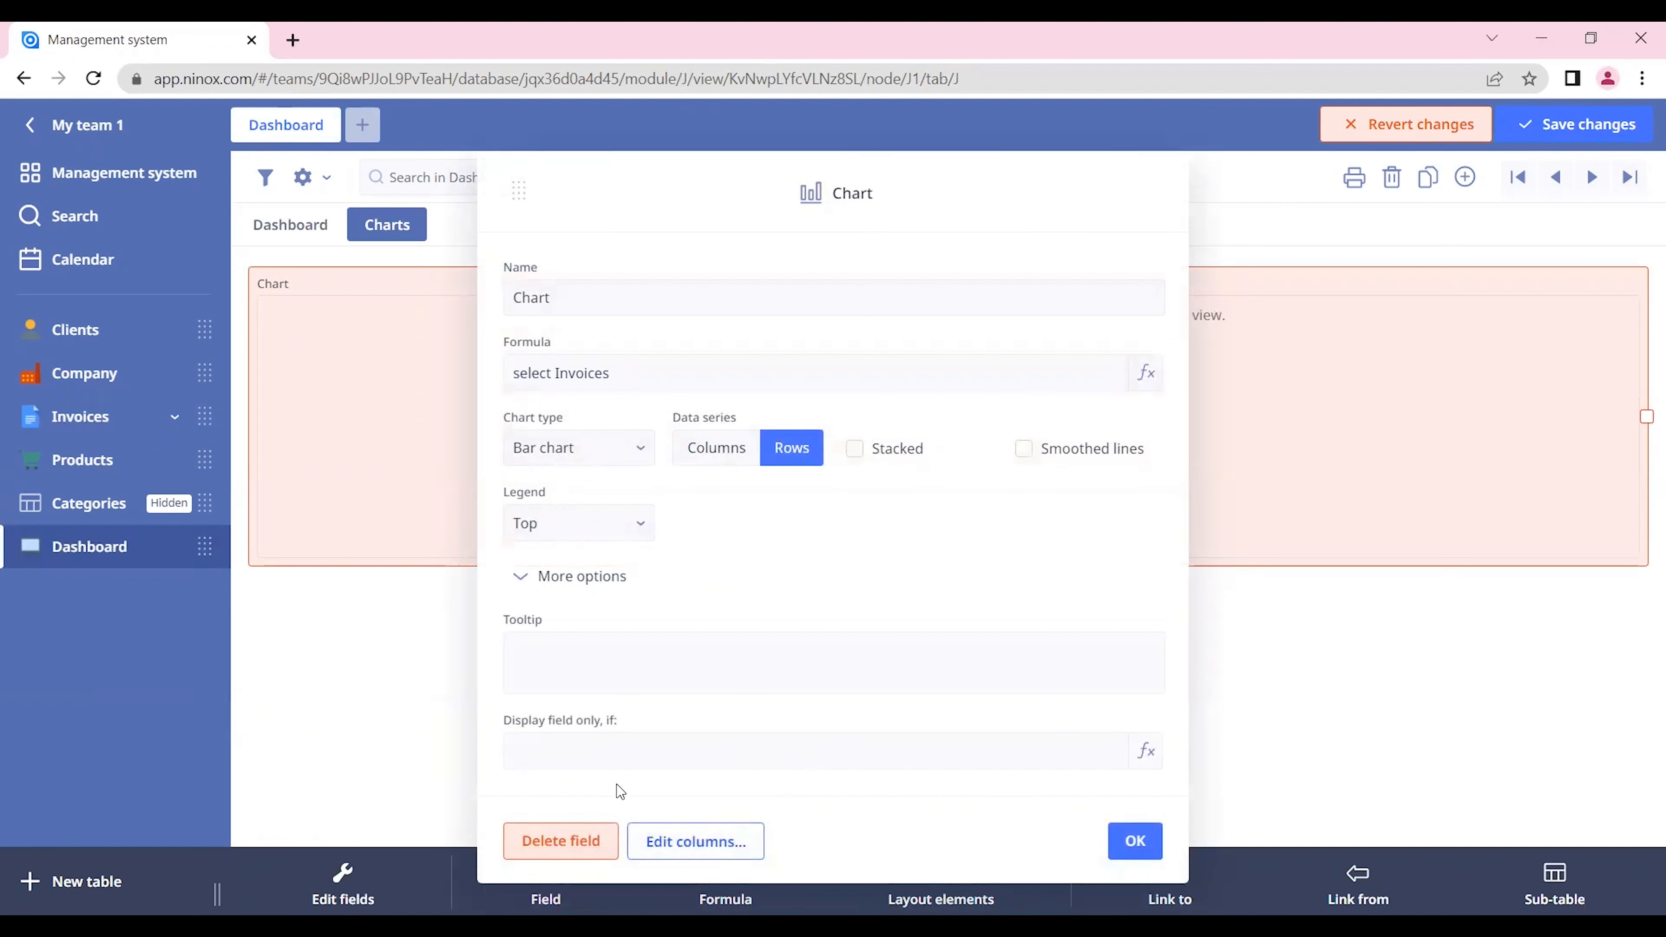
click(618, 451)
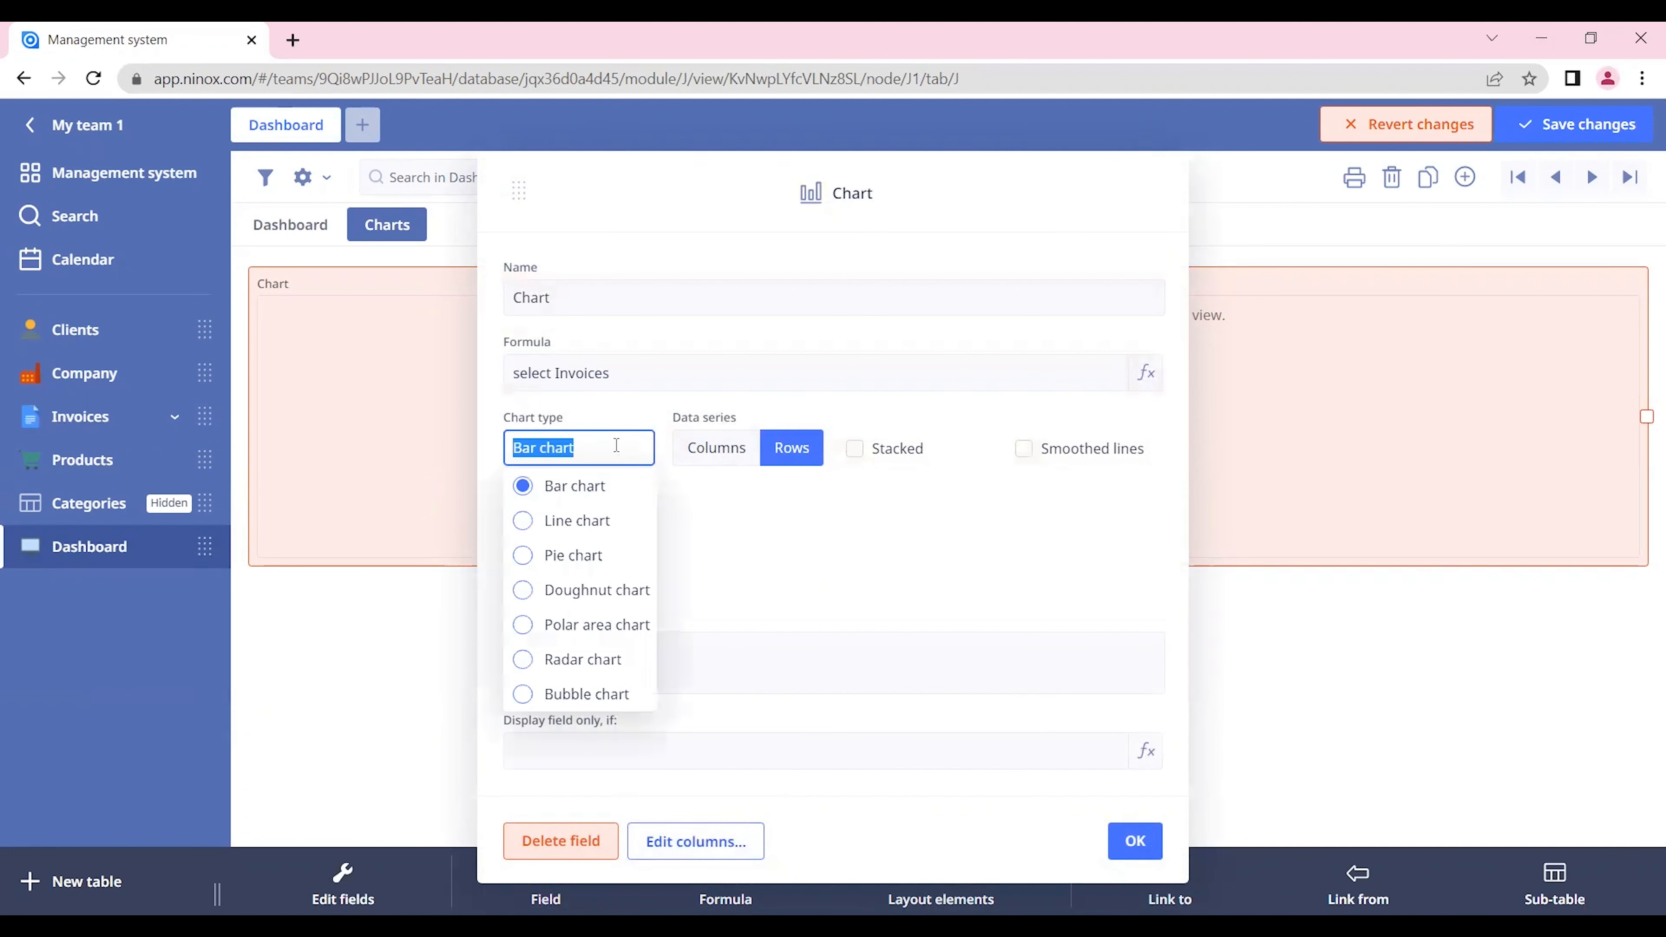
click(604, 526)
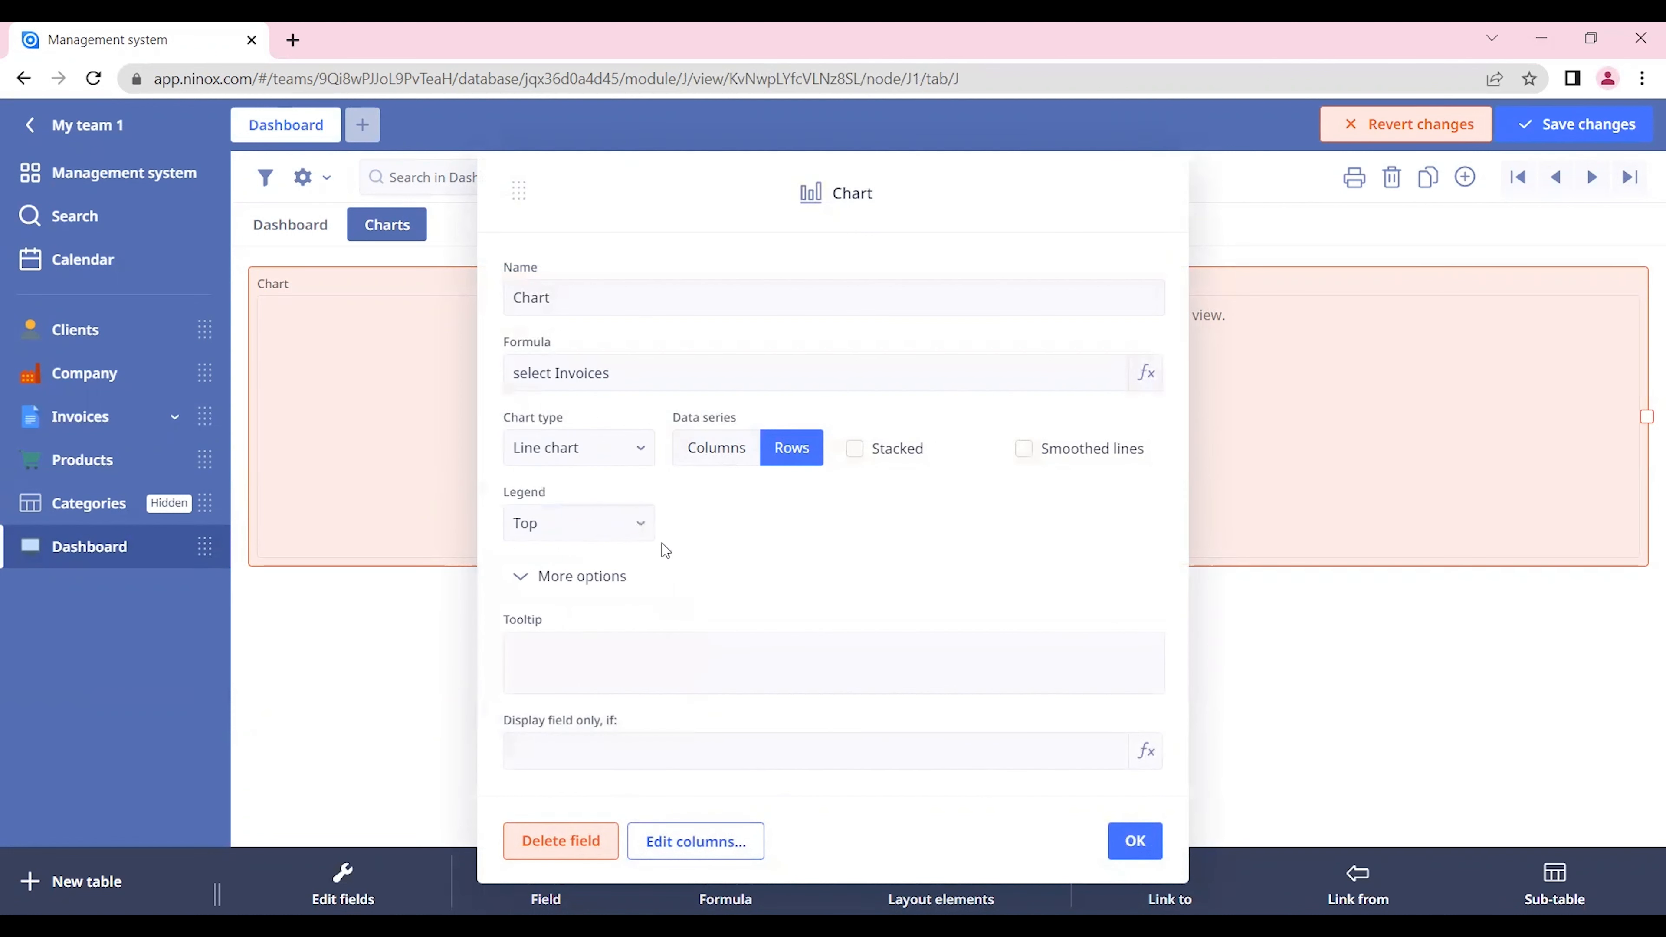
Step: Add Invoice Date to the chart's visible columns and set its formula to format('Invoice Date', "YY-MM")
click(750, 841)
drag(867, 333, 655, 279)
click(659, 195)
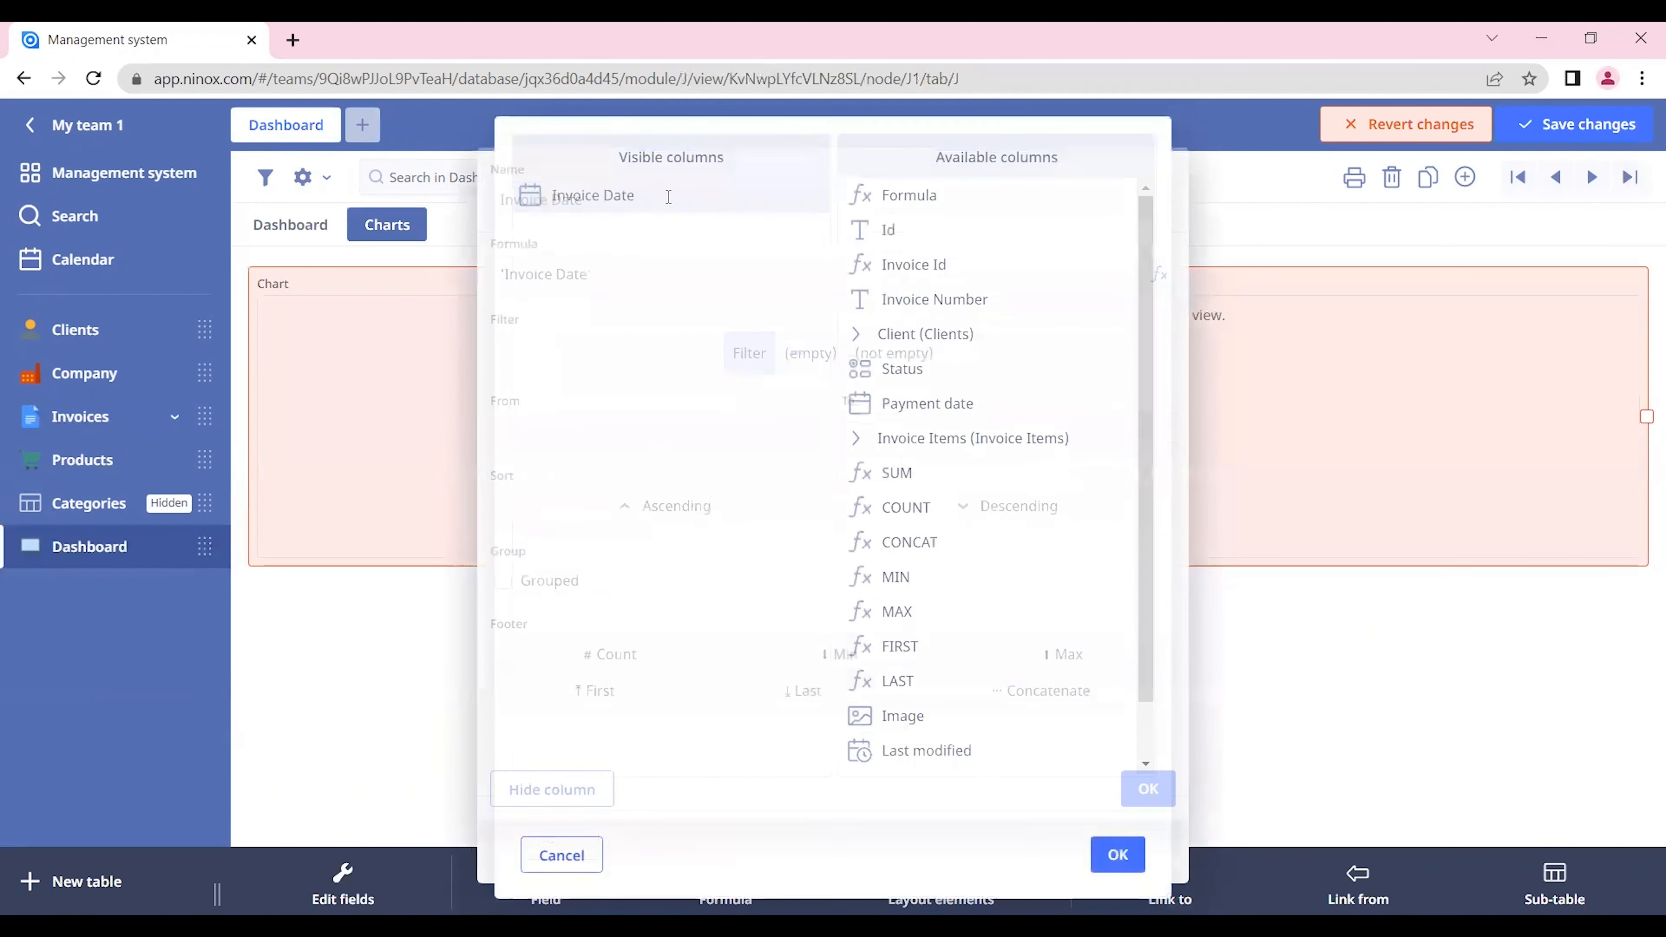
click(620, 290)
text(fo)
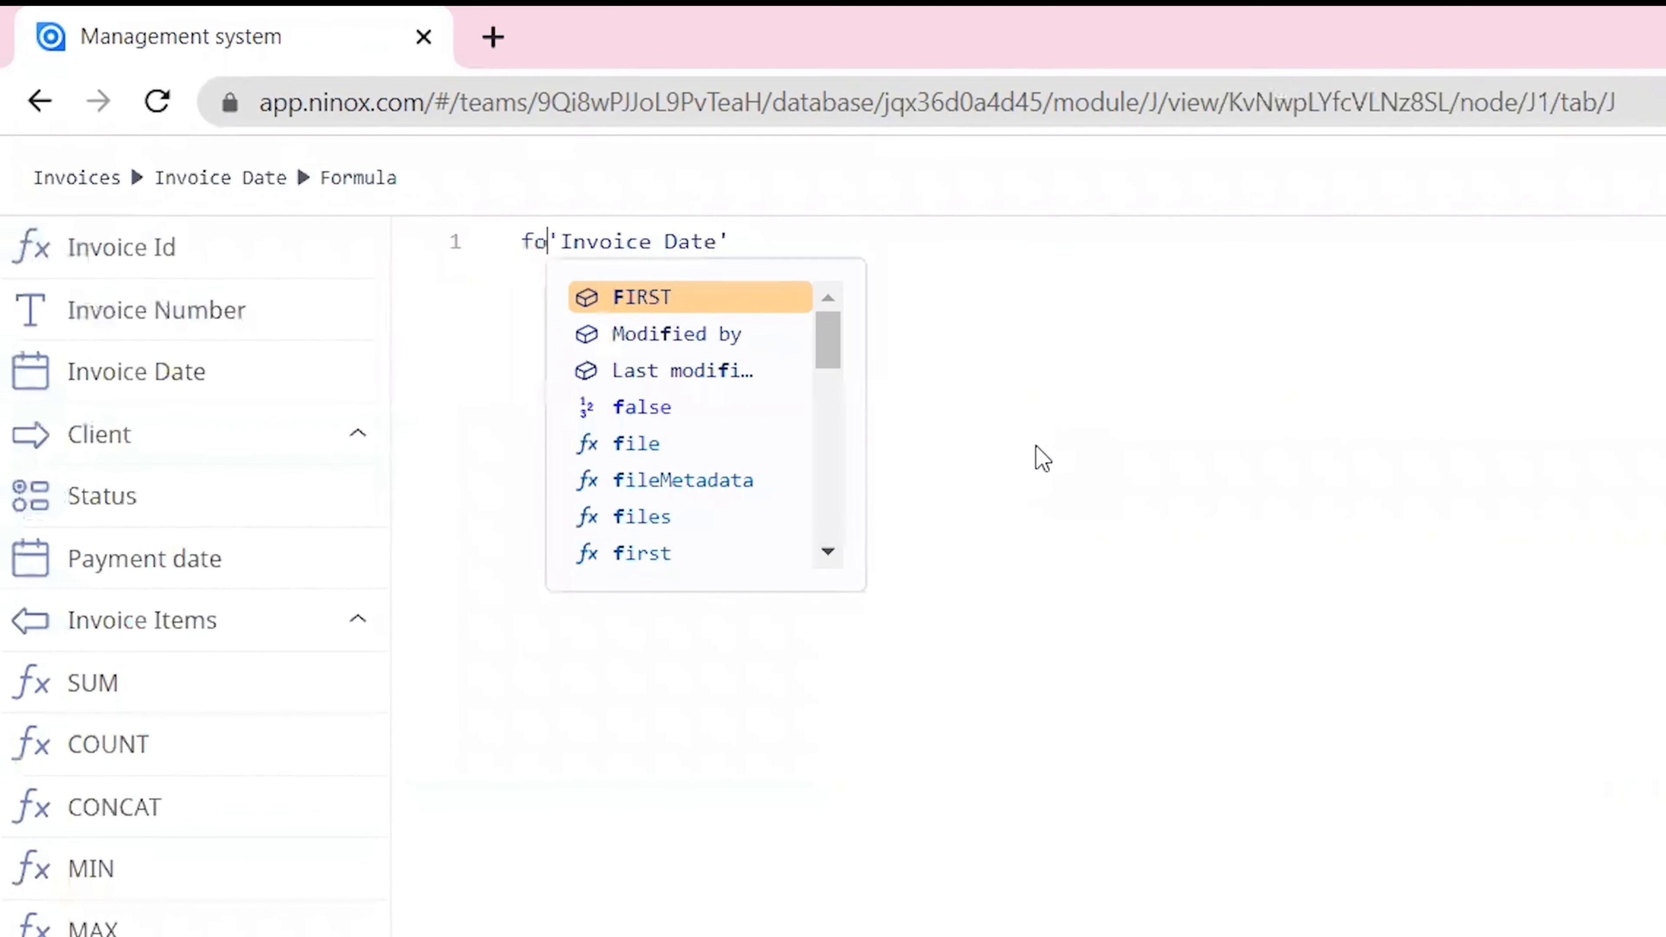
text(rmat)
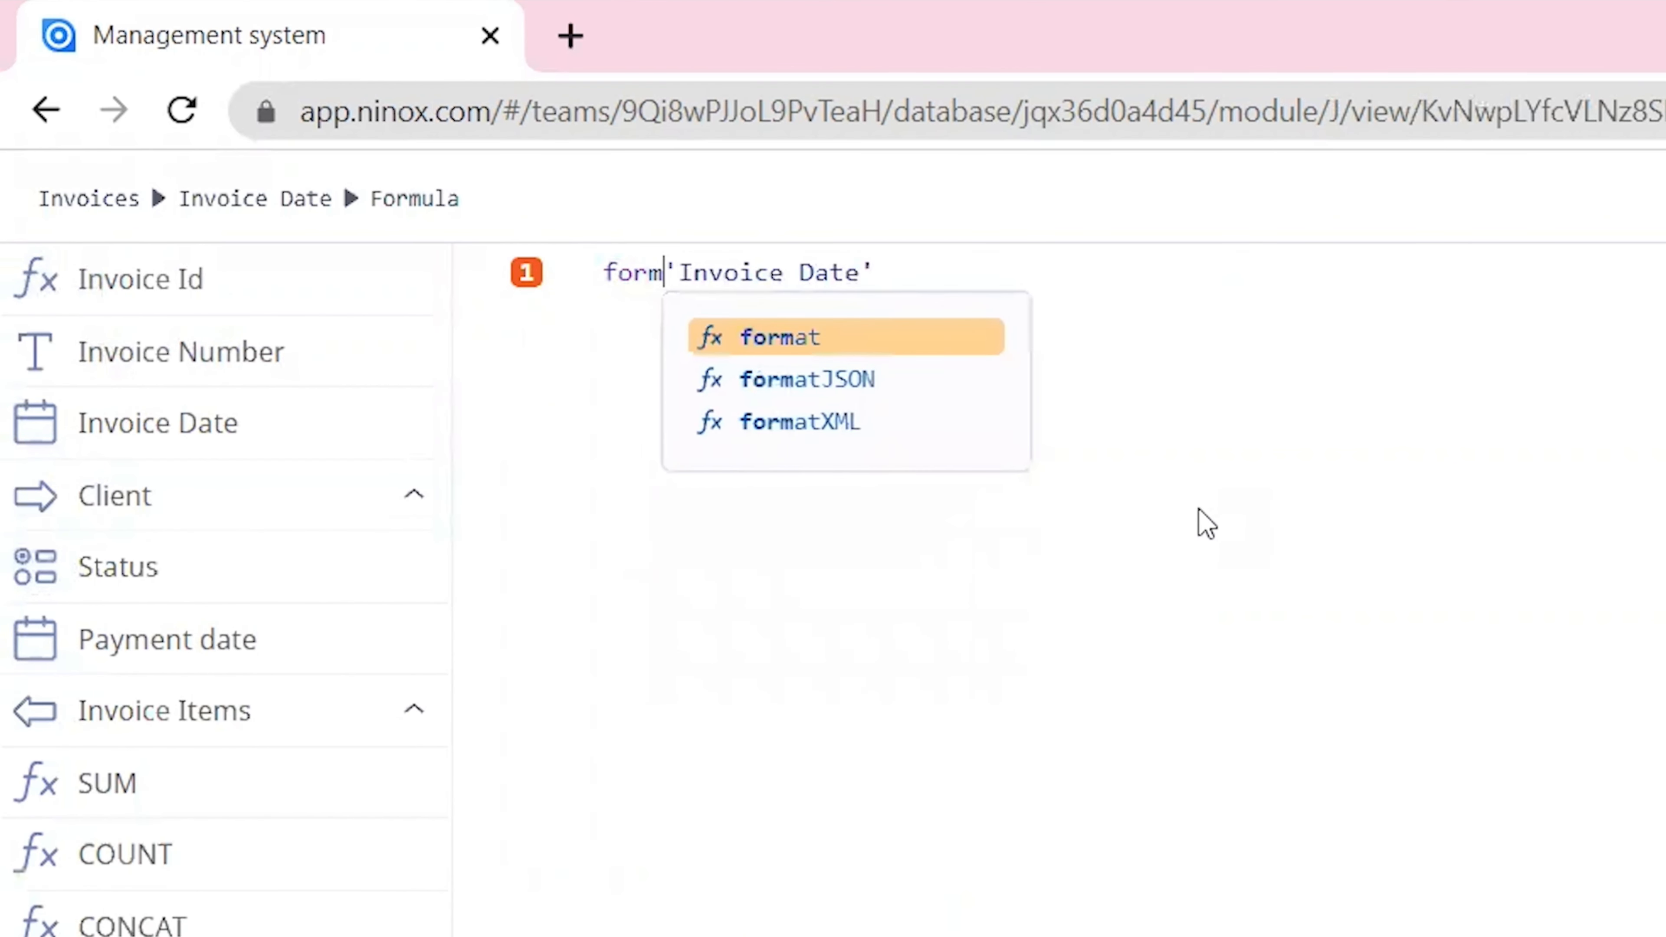
key(Return)
text(,"YY-MM)
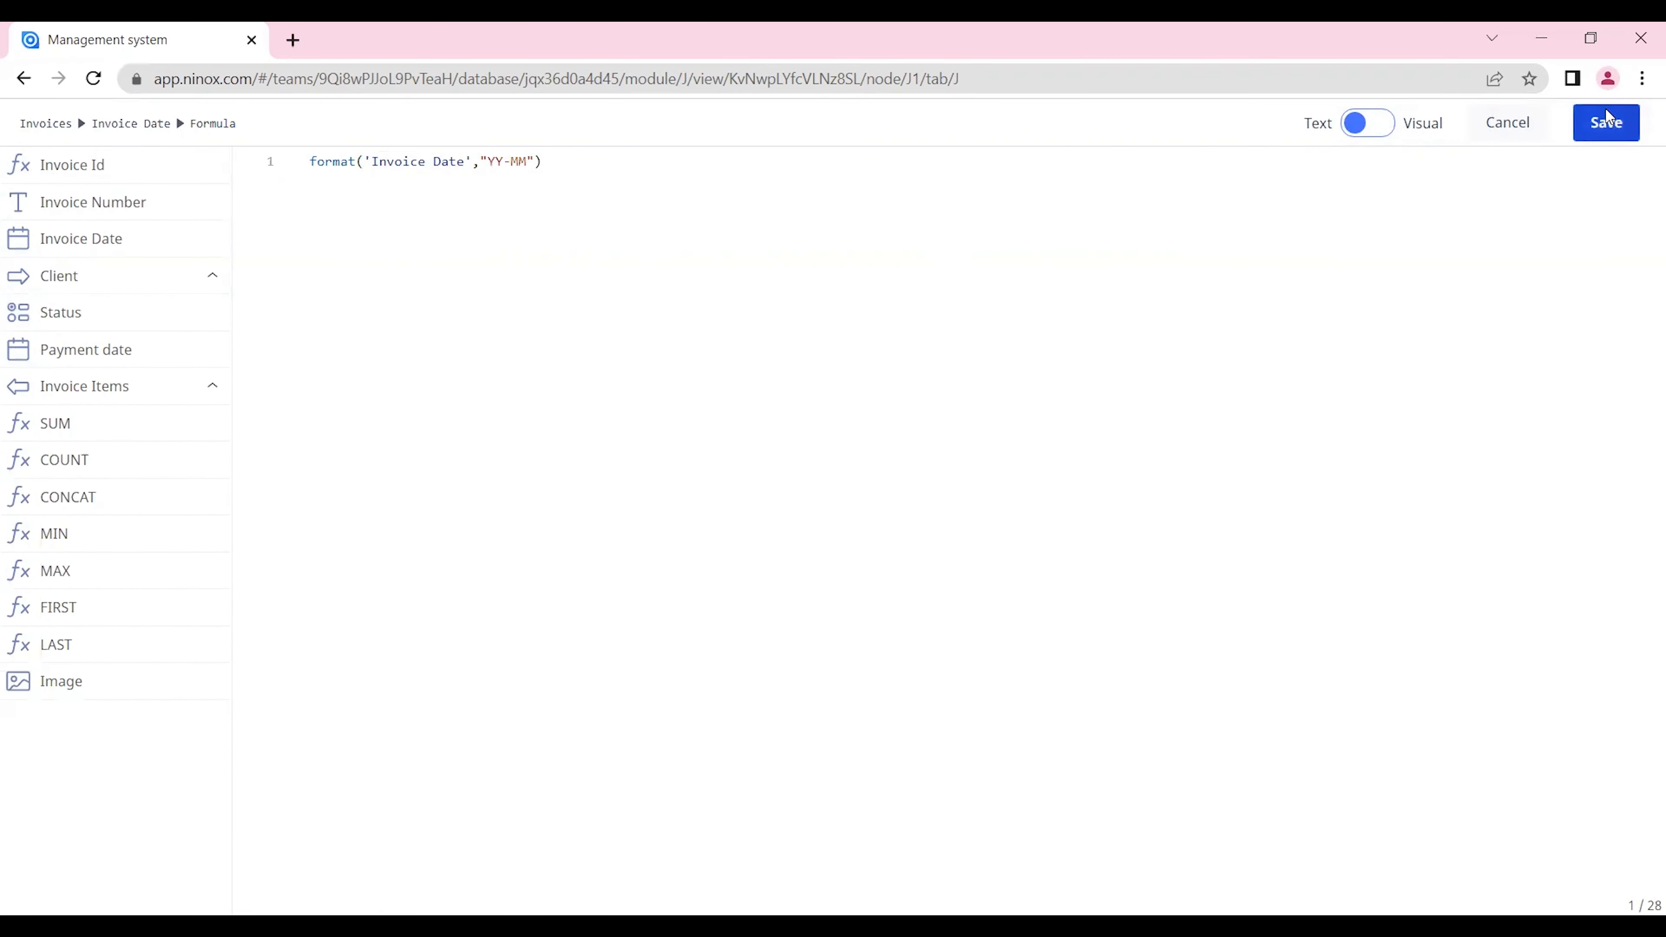
click(1606, 122)
Step: Rename the formatted date column "YY-MM" and group the chart data by it
click(625, 202)
text(YY-MM)
click(1149, 671)
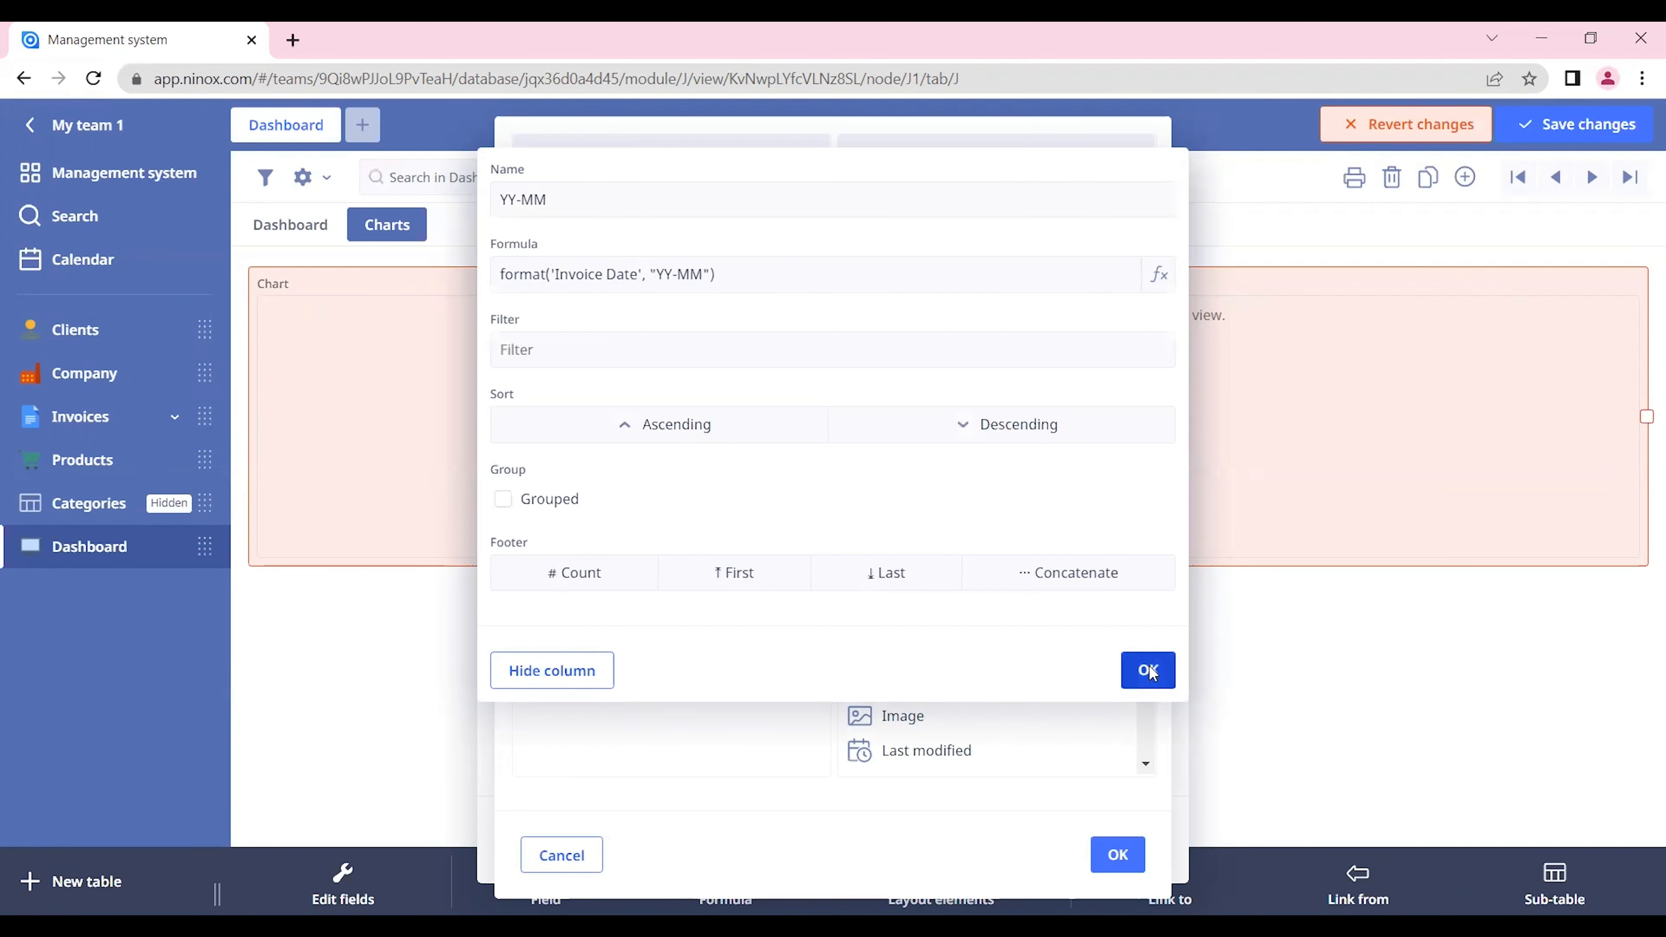
click(654, 202)
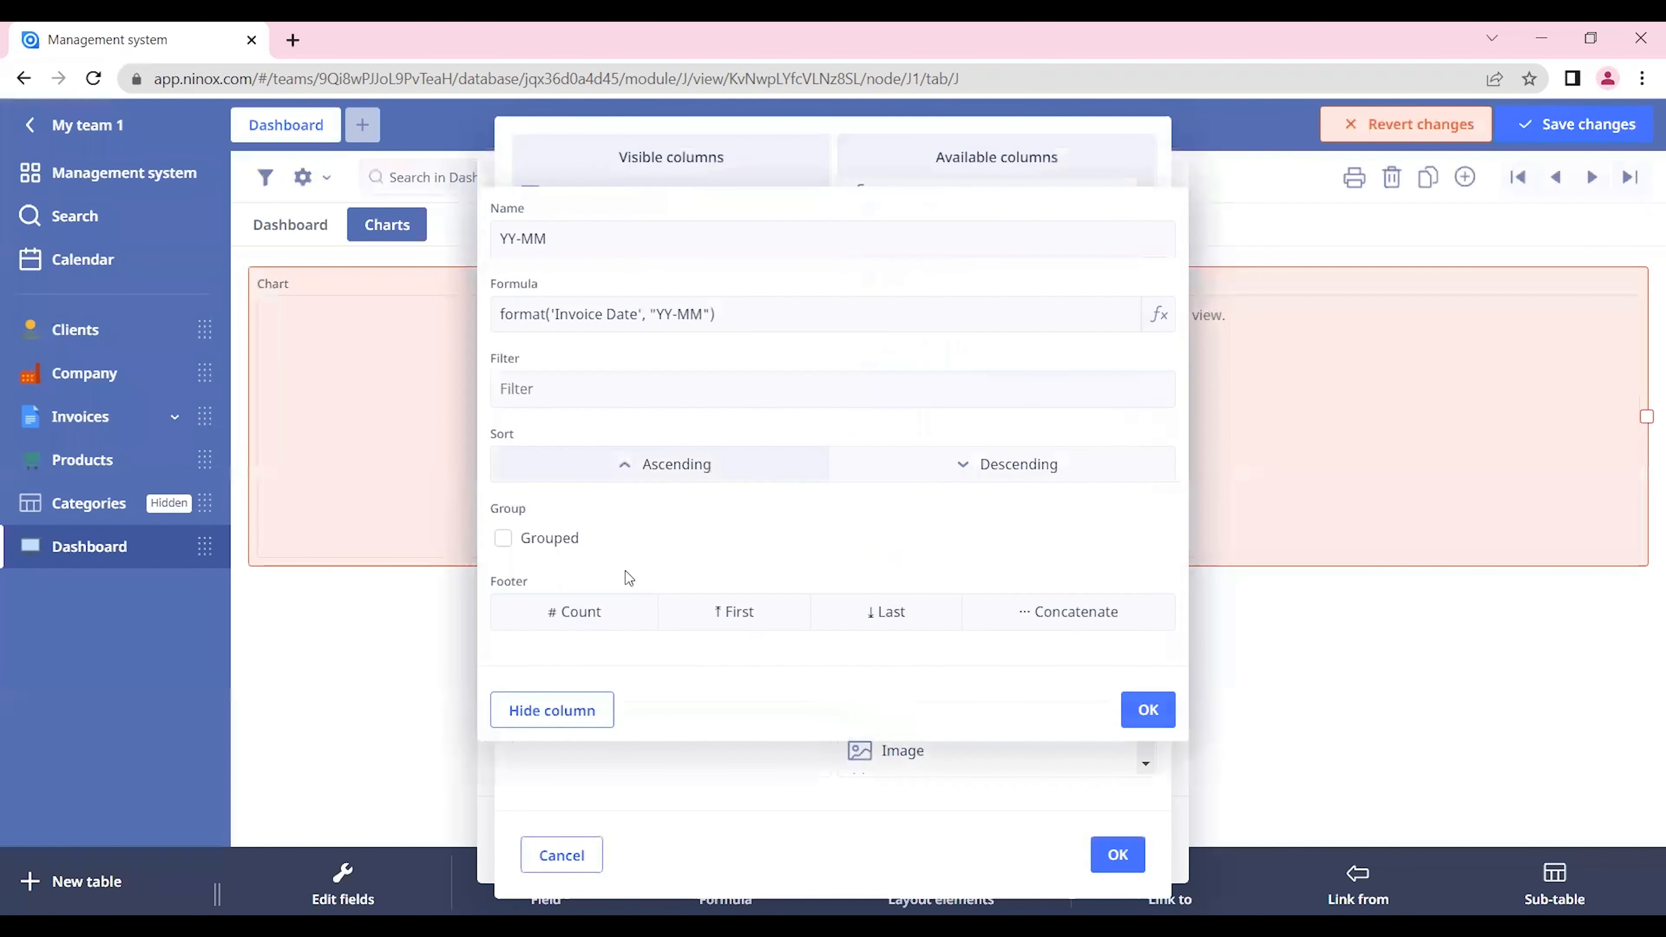
click(559, 540)
click(1150, 709)
Step: Add the SUM field as a second visible column with a Sum footer and apply the column setup
drag(923, 513, 587, 203)
click(581, 226)
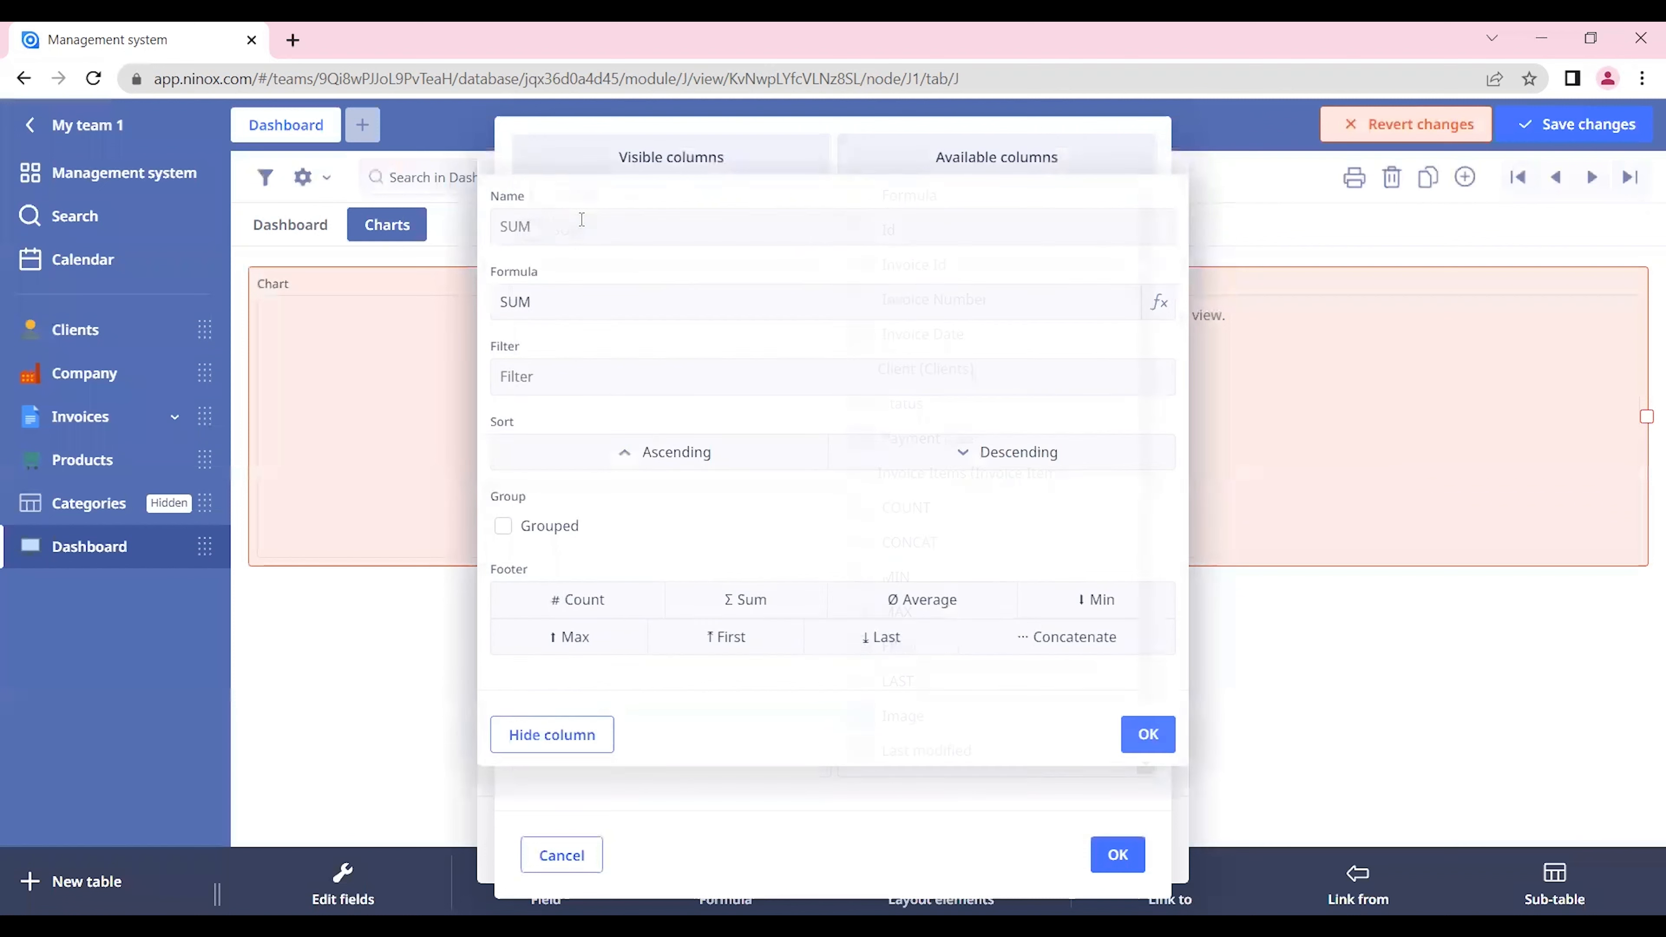
click(735, 602)
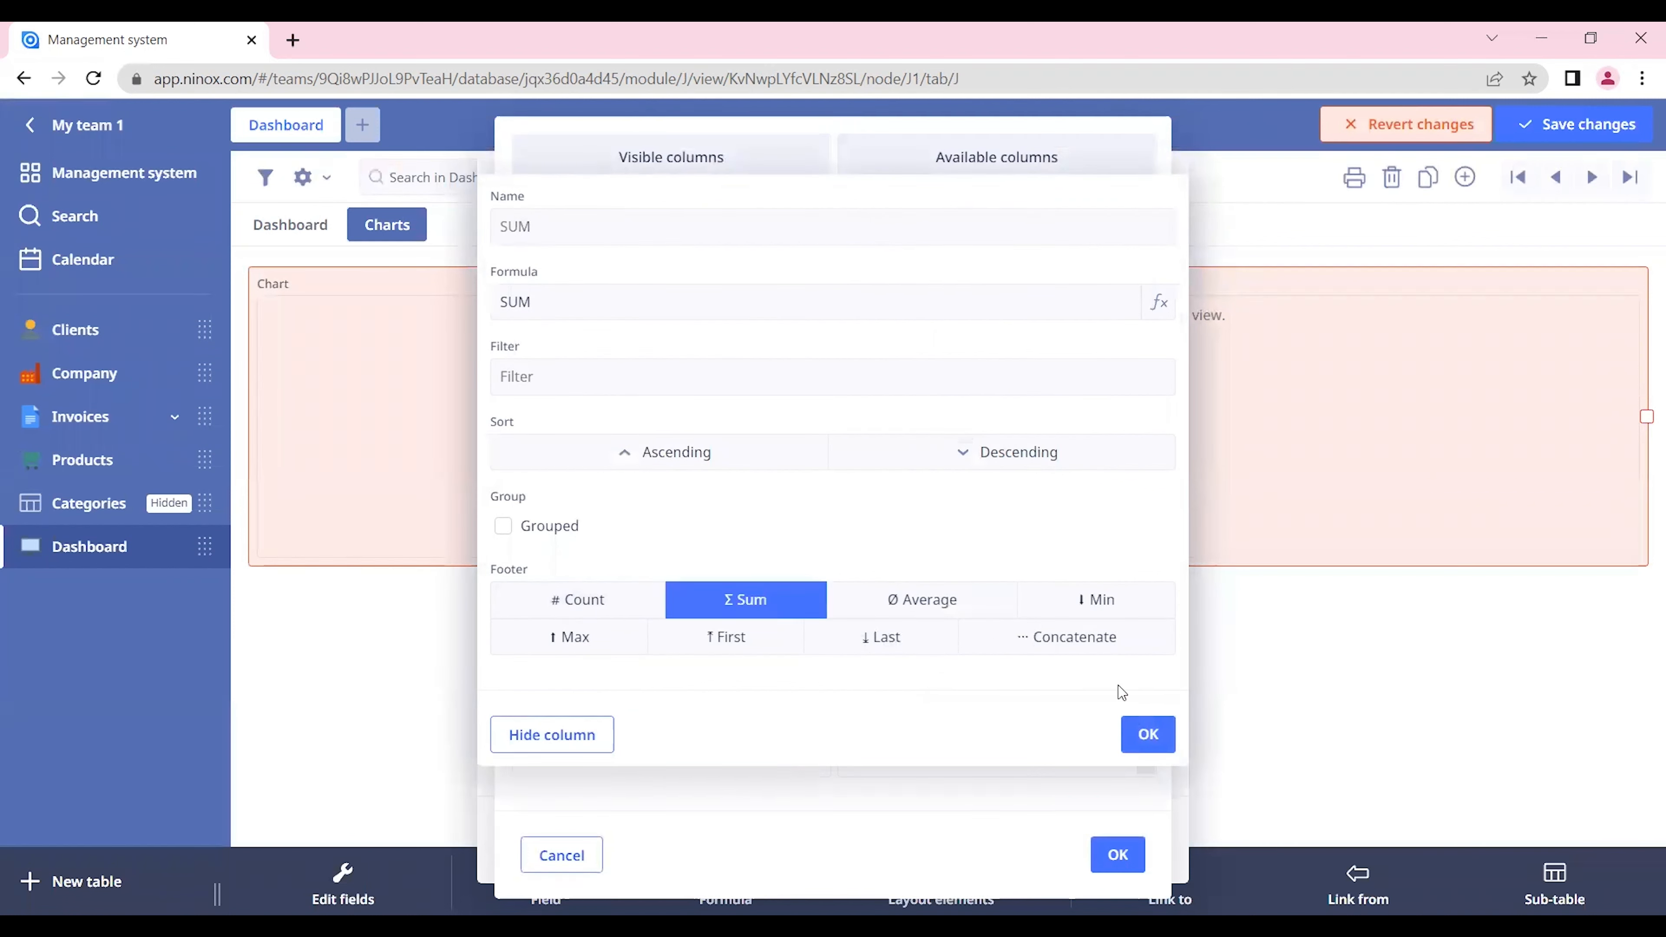
click(1148, 734)
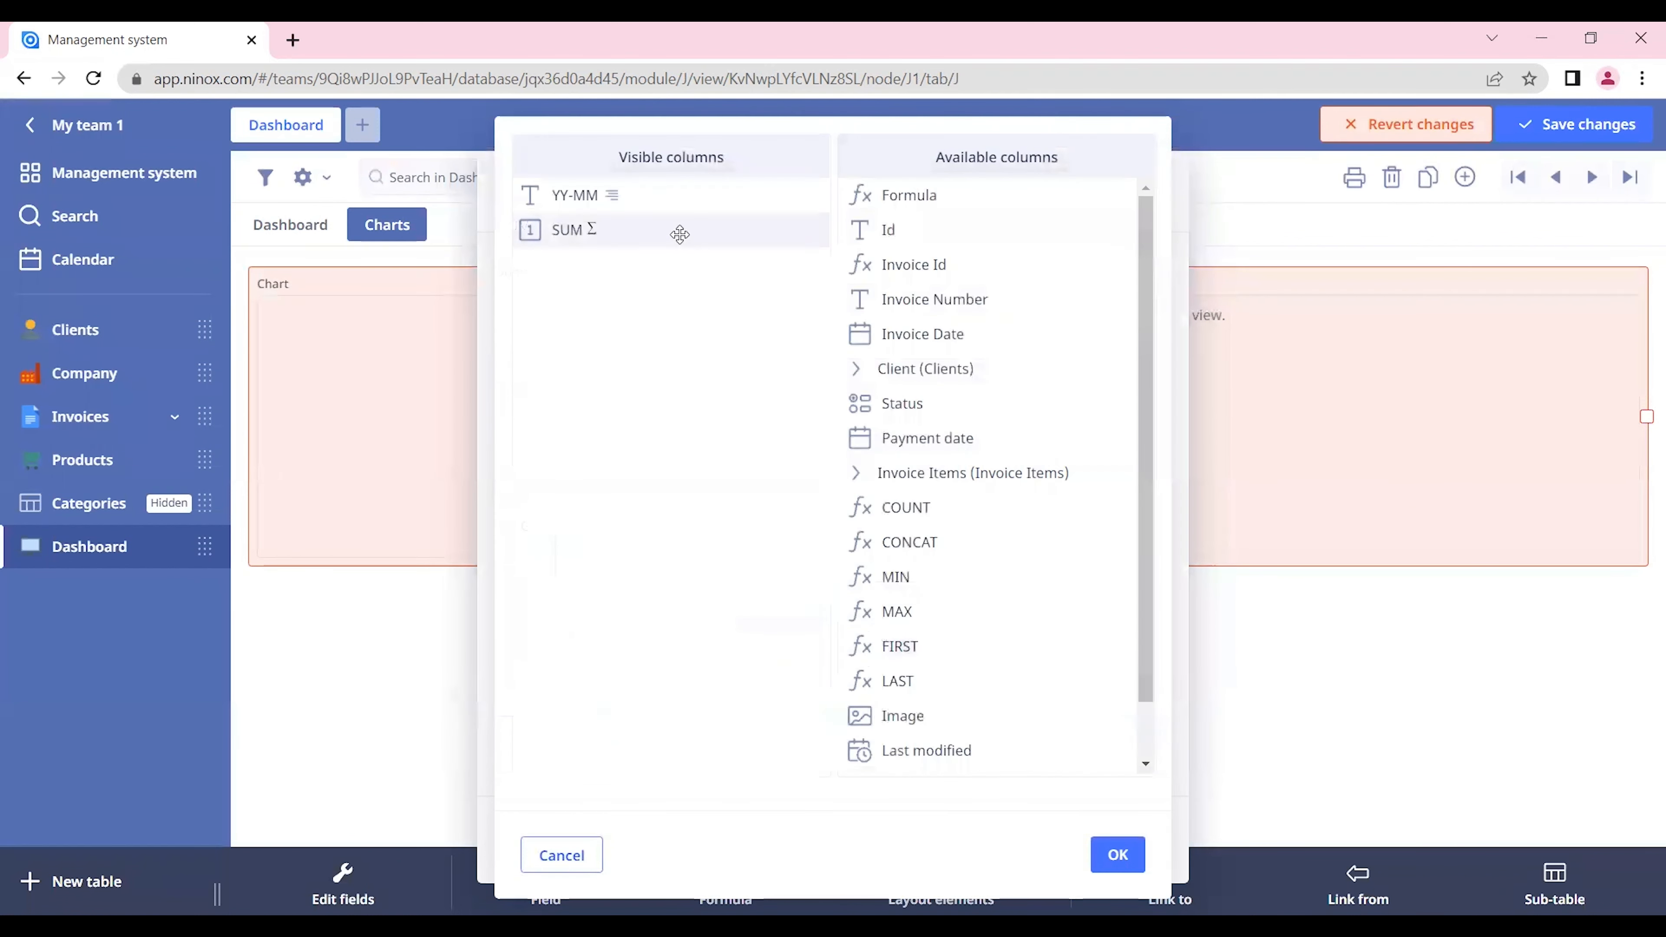
click(1116, 853)
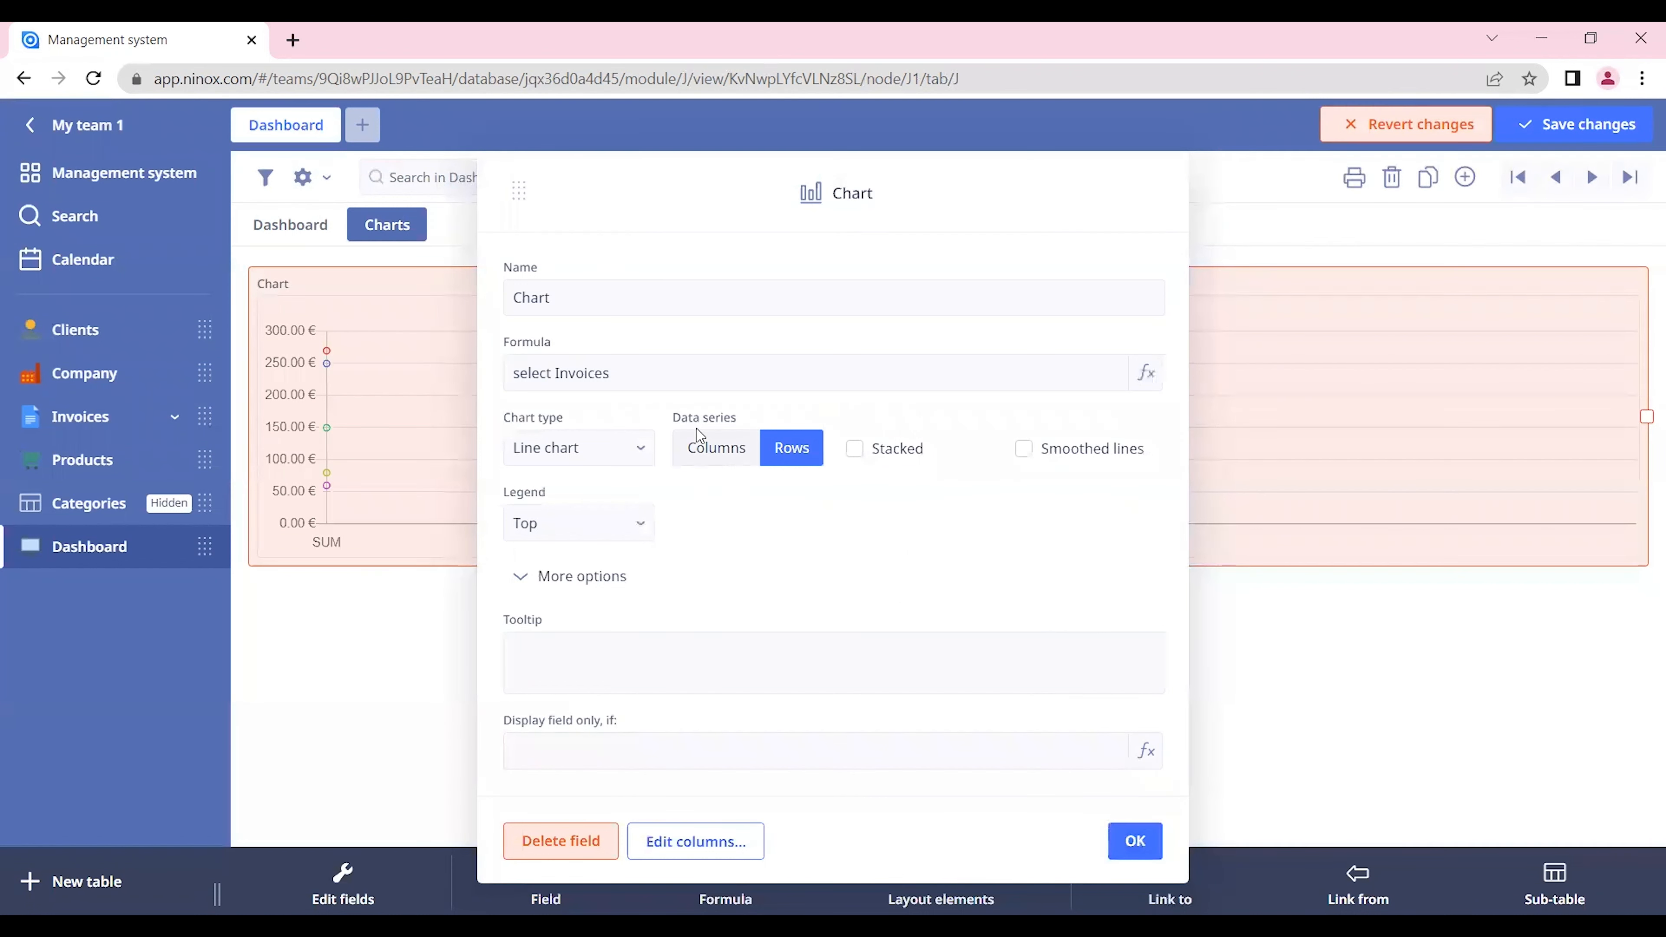
Step: Set the chart's data series to Columns with smoothed lines and save the changes
click(718, 453)
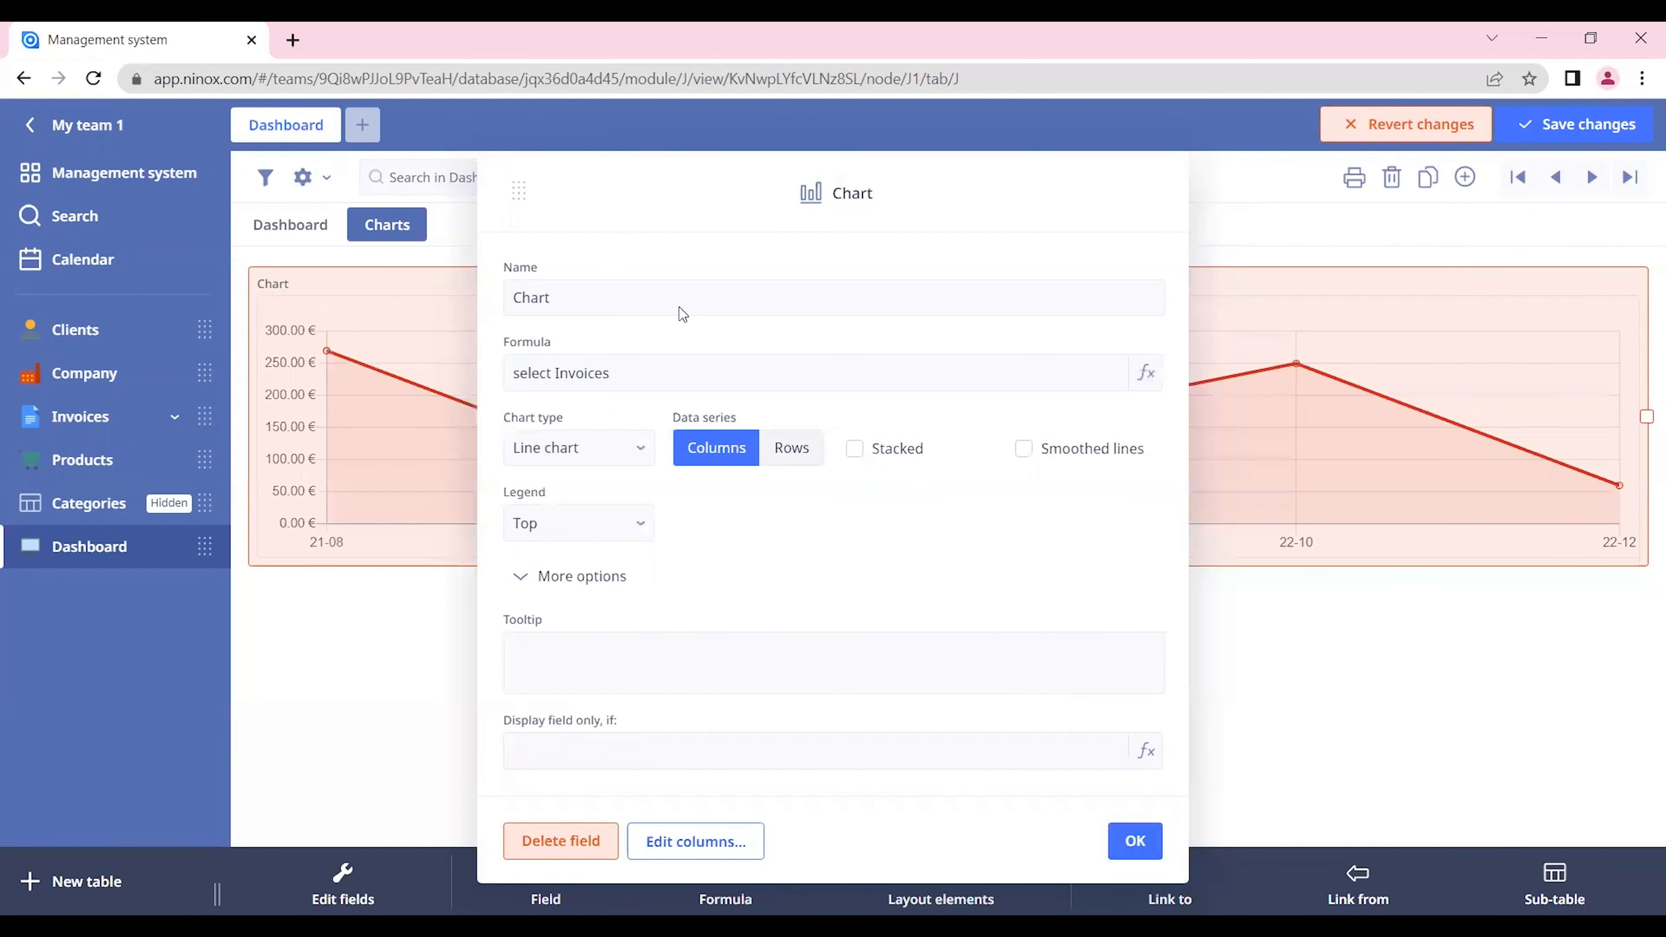
click(1078, 456)
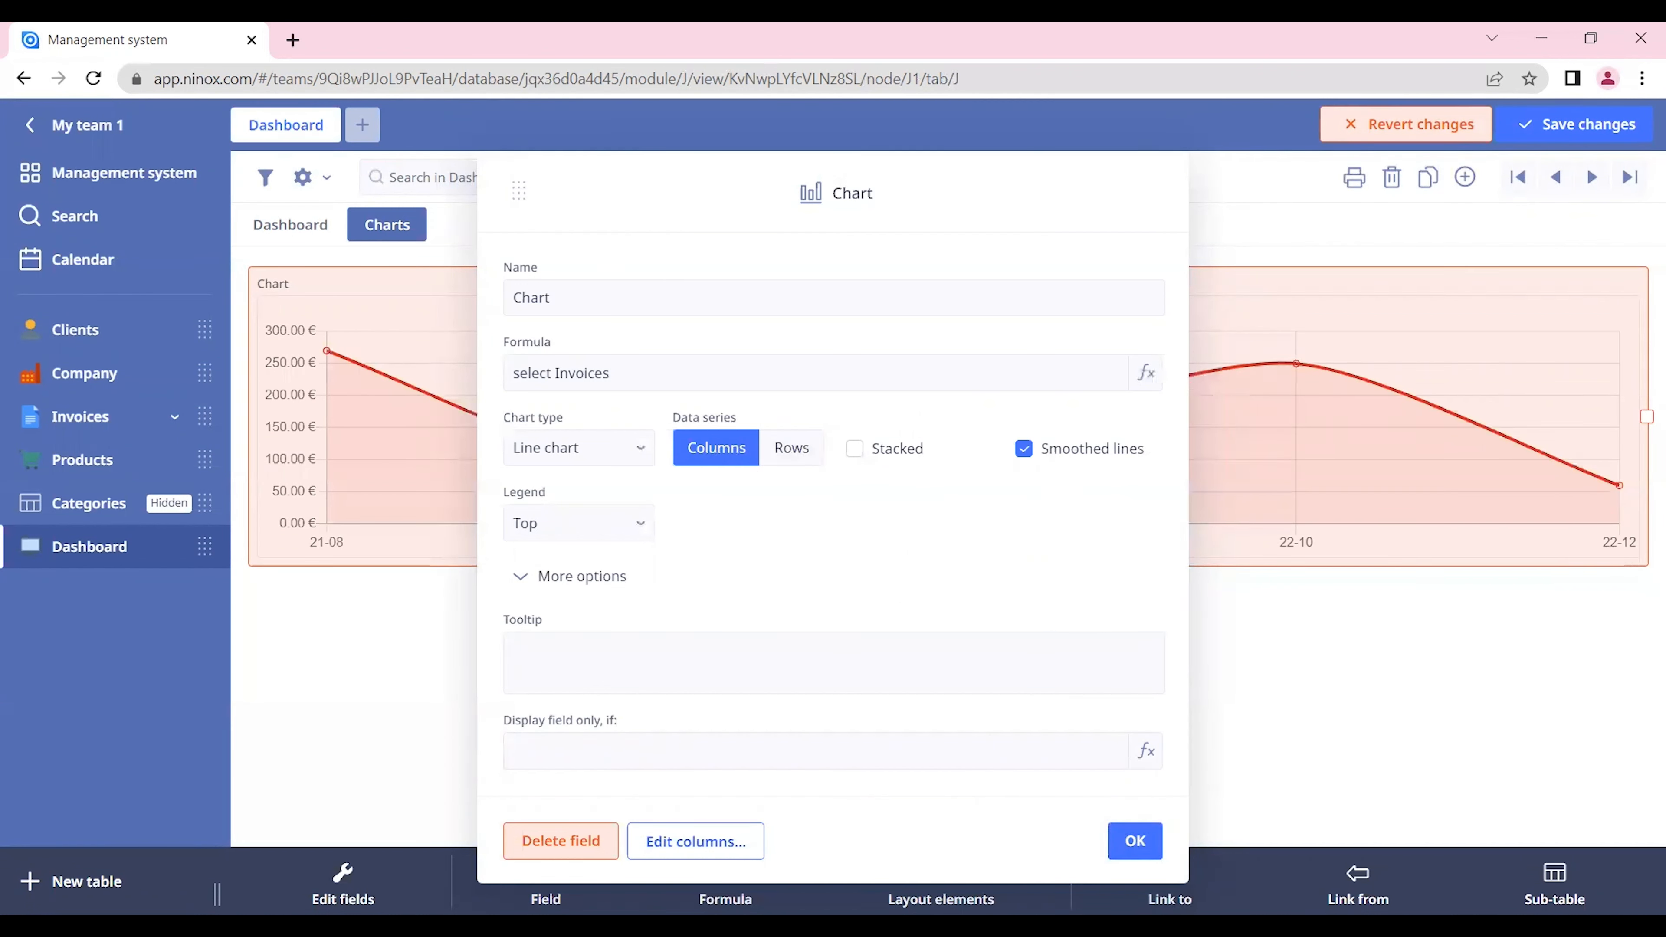
click(1139, 843)
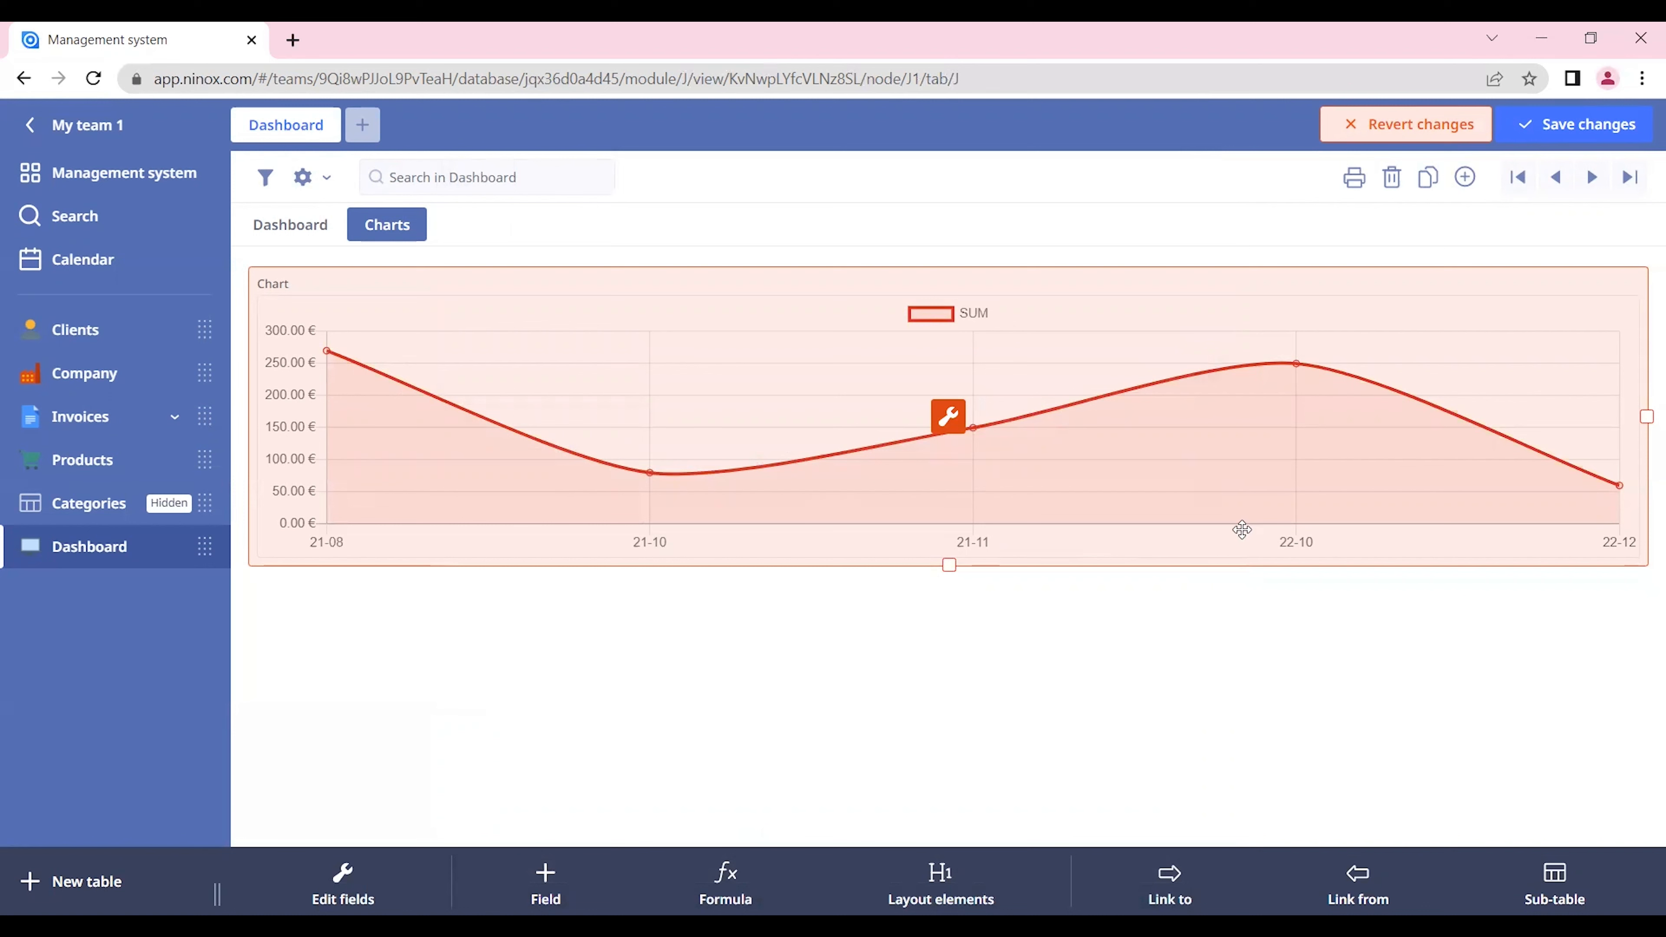
click(1574, 122)
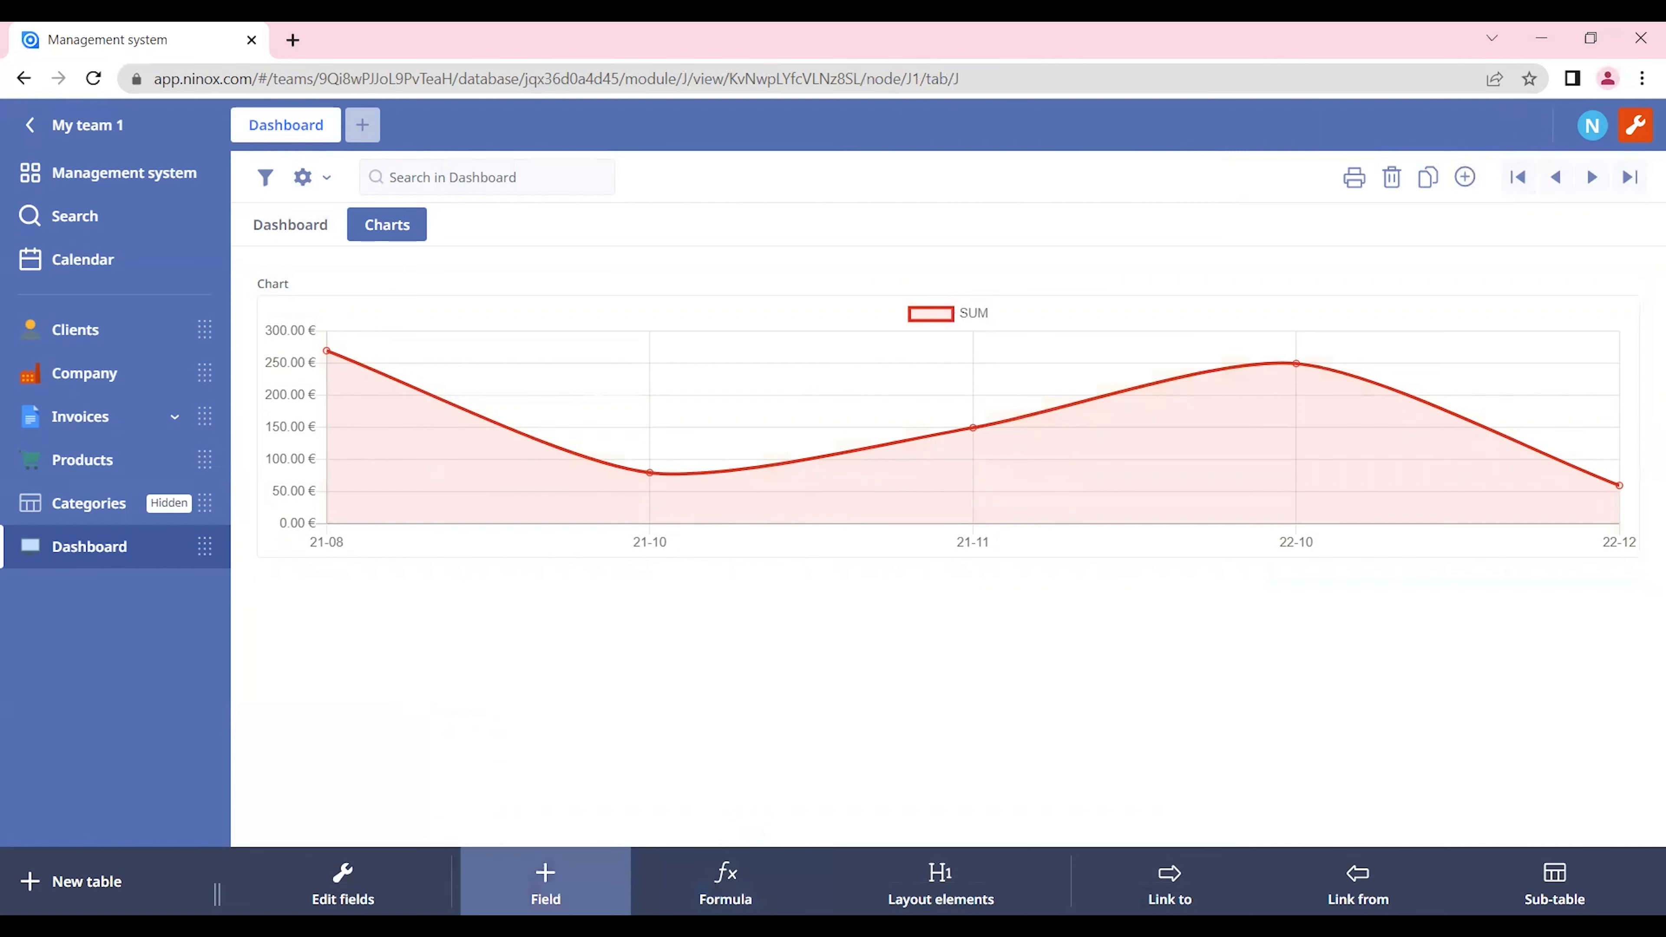
Step: Add a Number field named "Year:" above the chart, save the changes and enter 2022 in the field
click(545, 882)
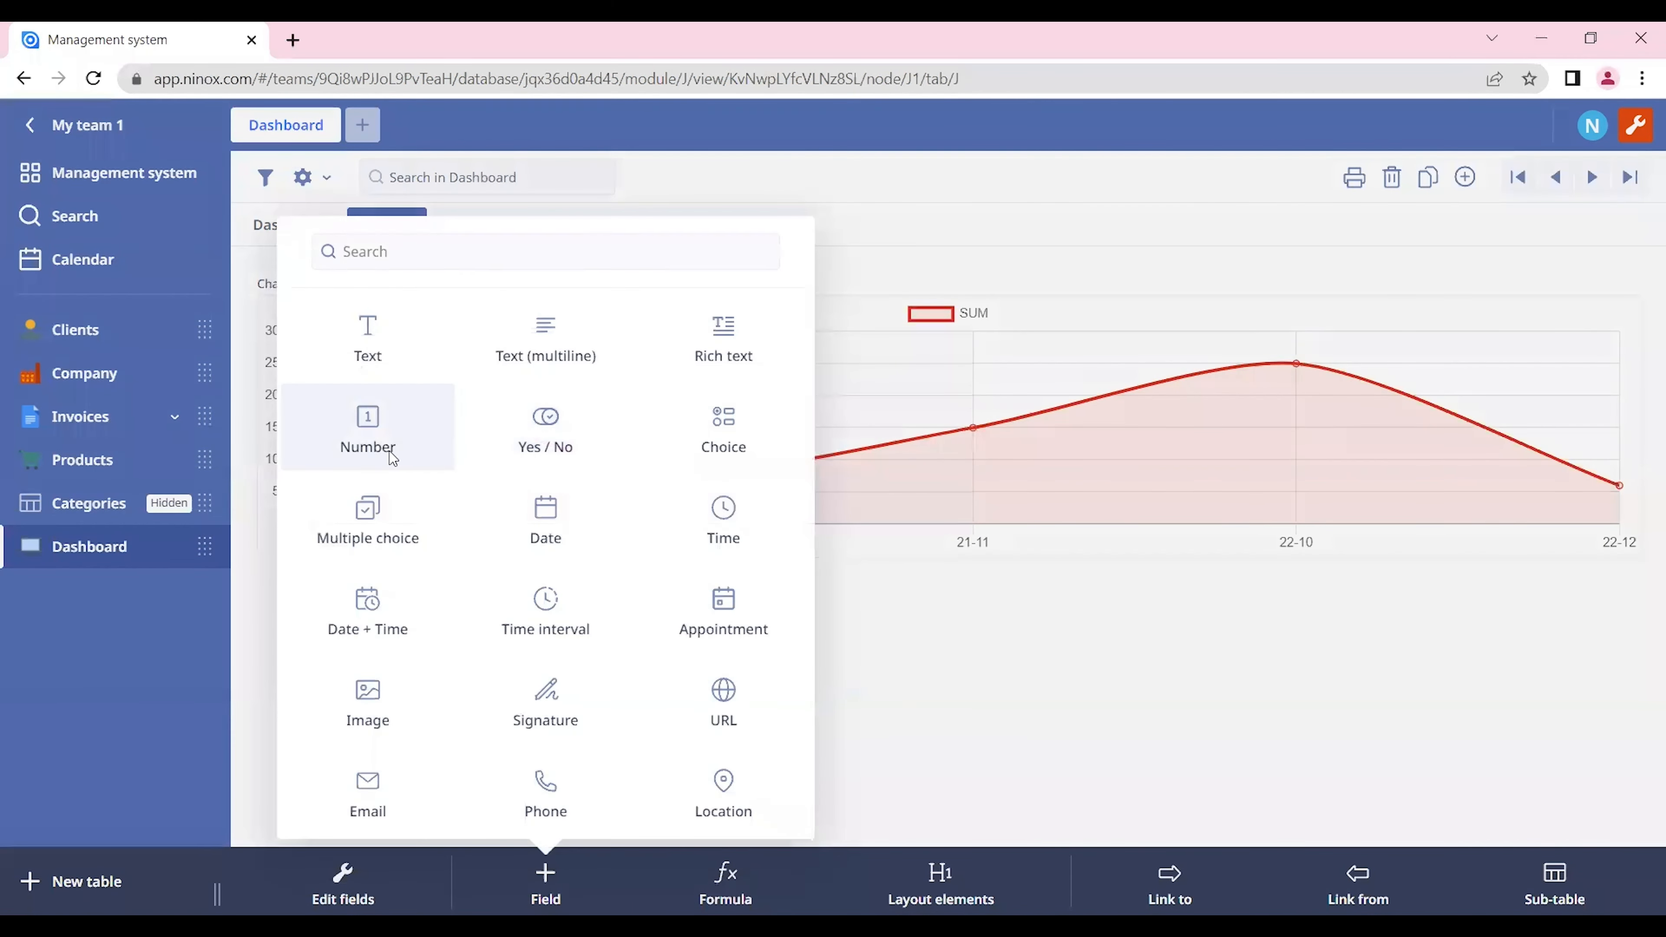
click(389, 451)
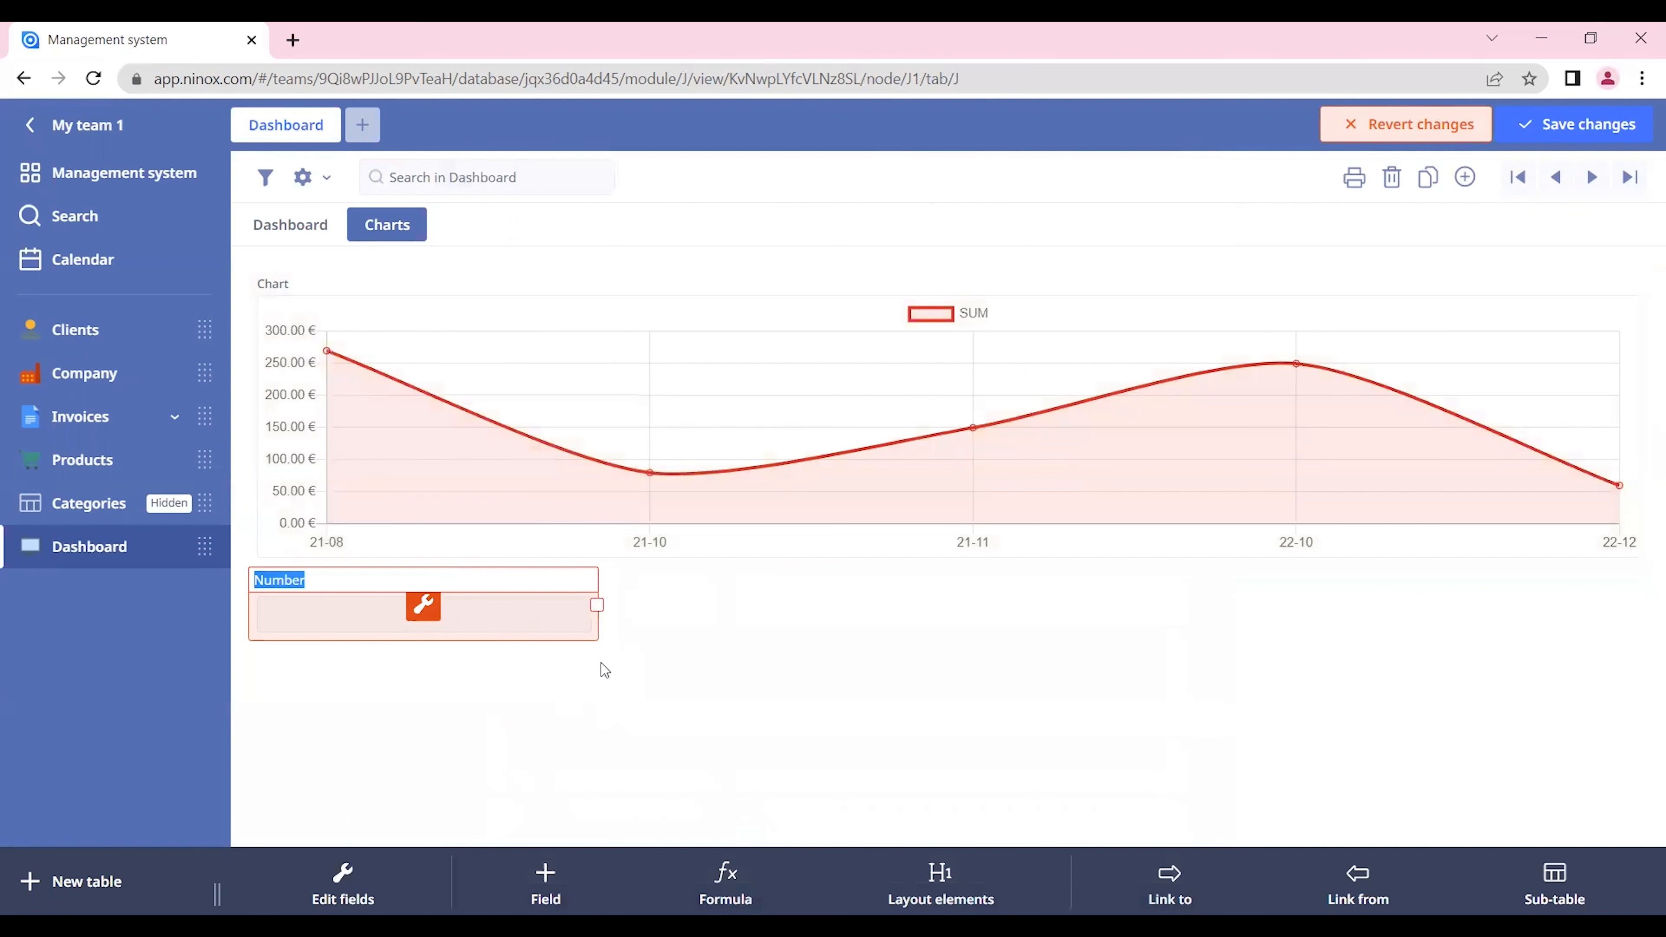
text(yea)
key(Return)
drag(318, 583, 309, 335)
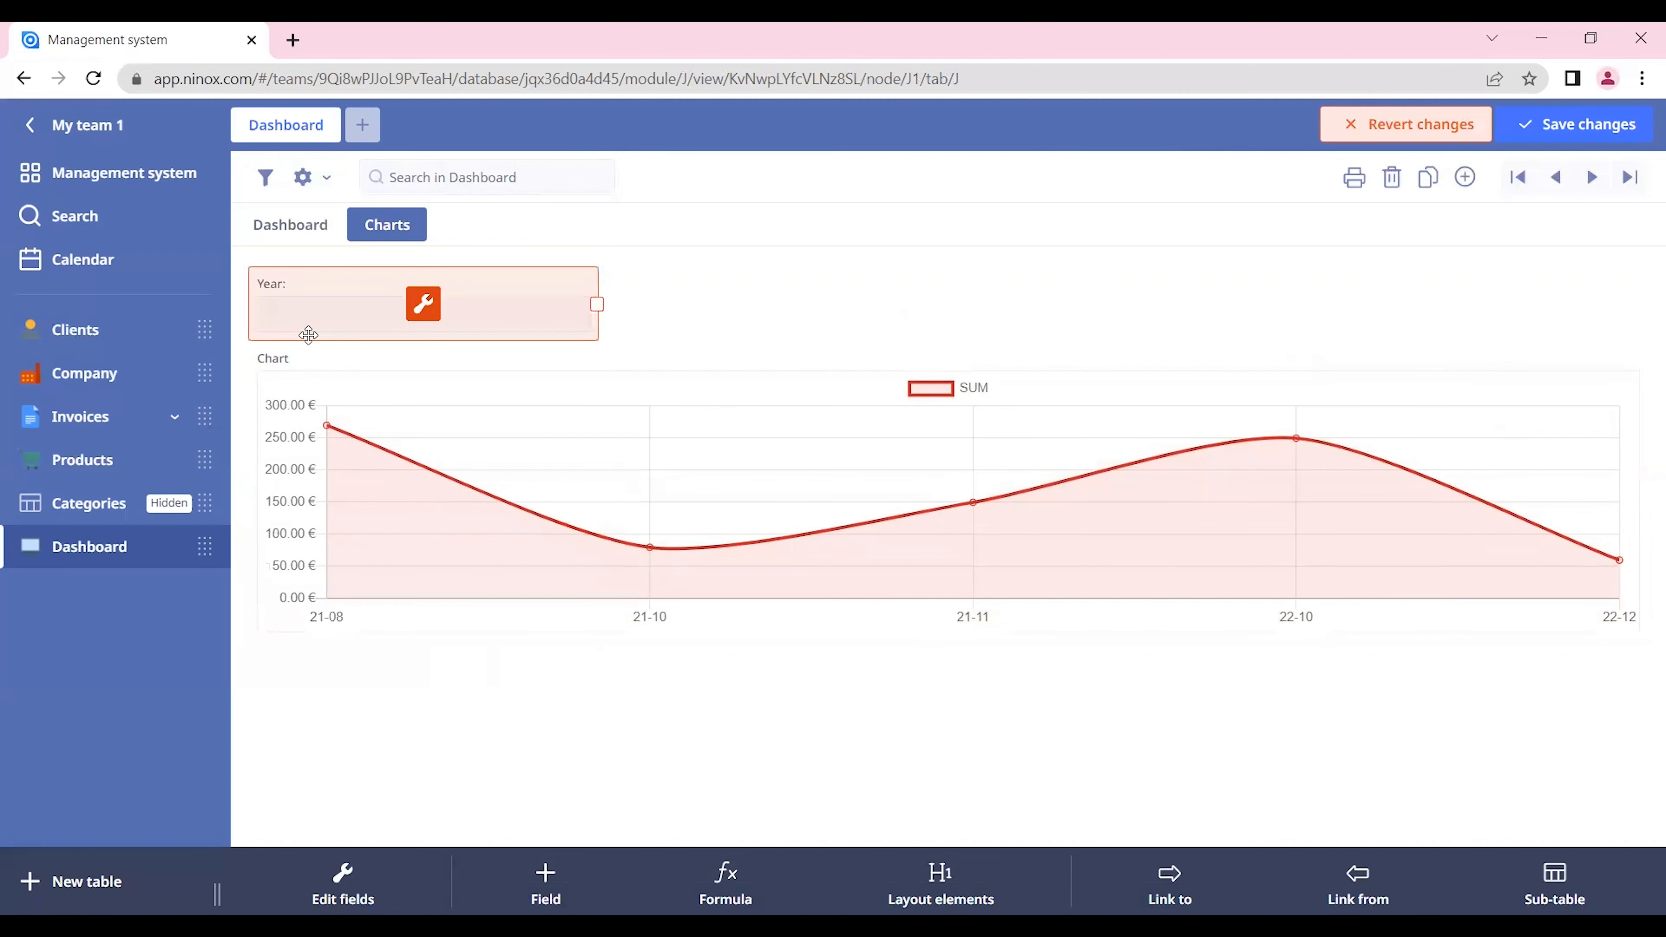
click(303, 286)
click(1609, 125)
click(456, 323)
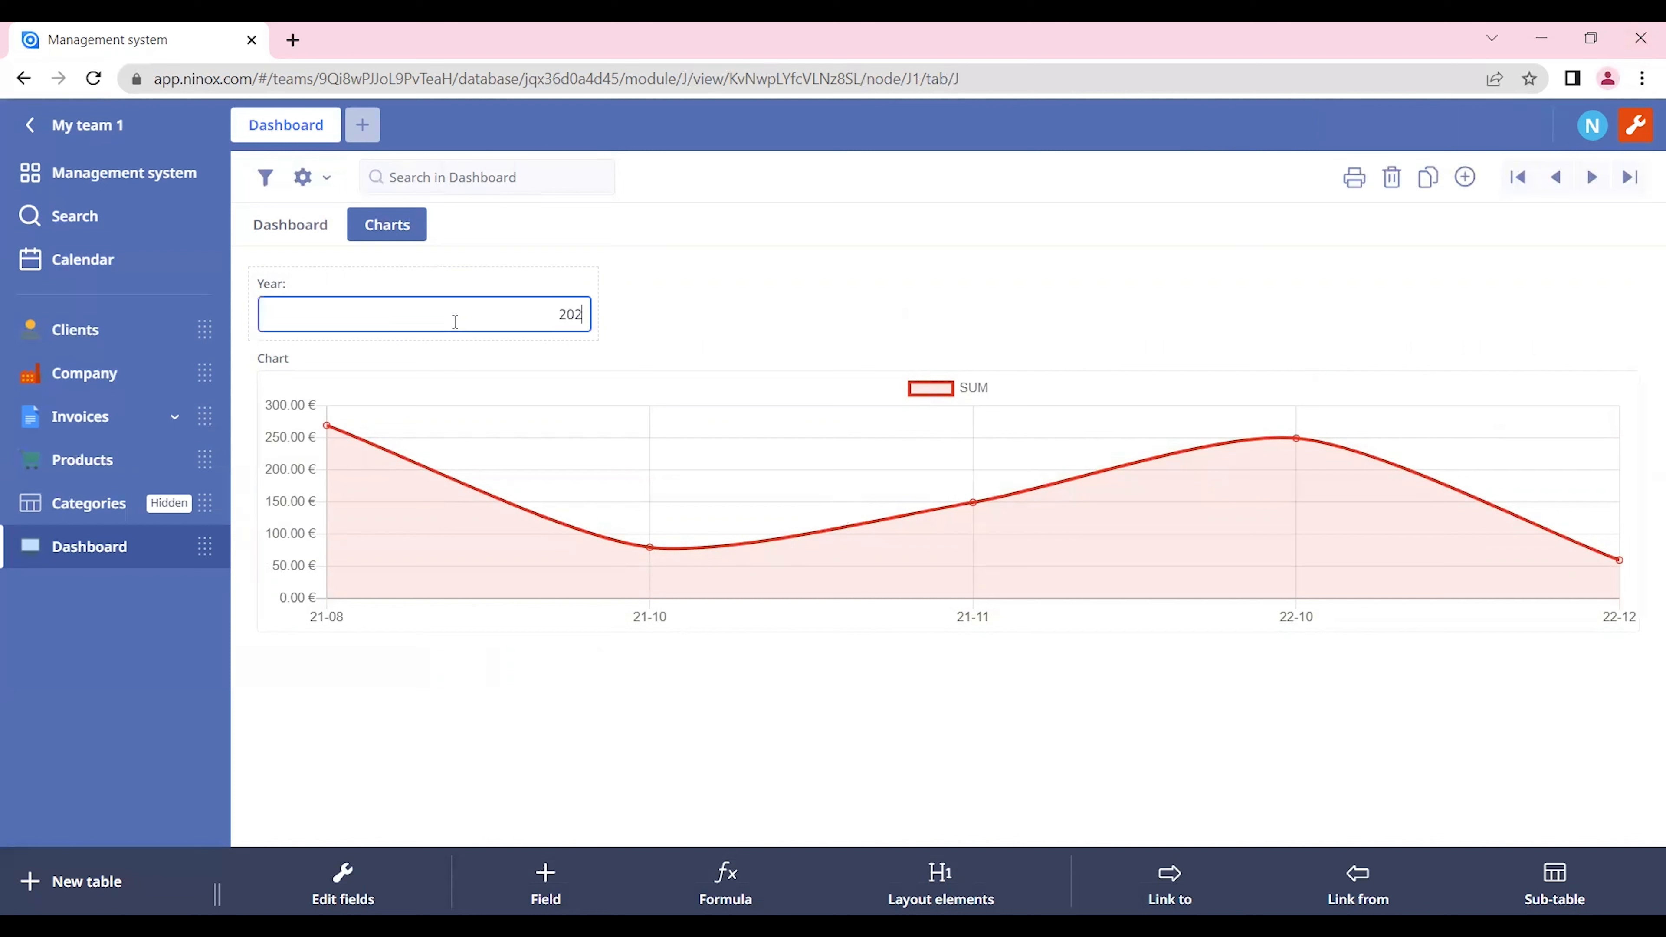
click(704, 341)
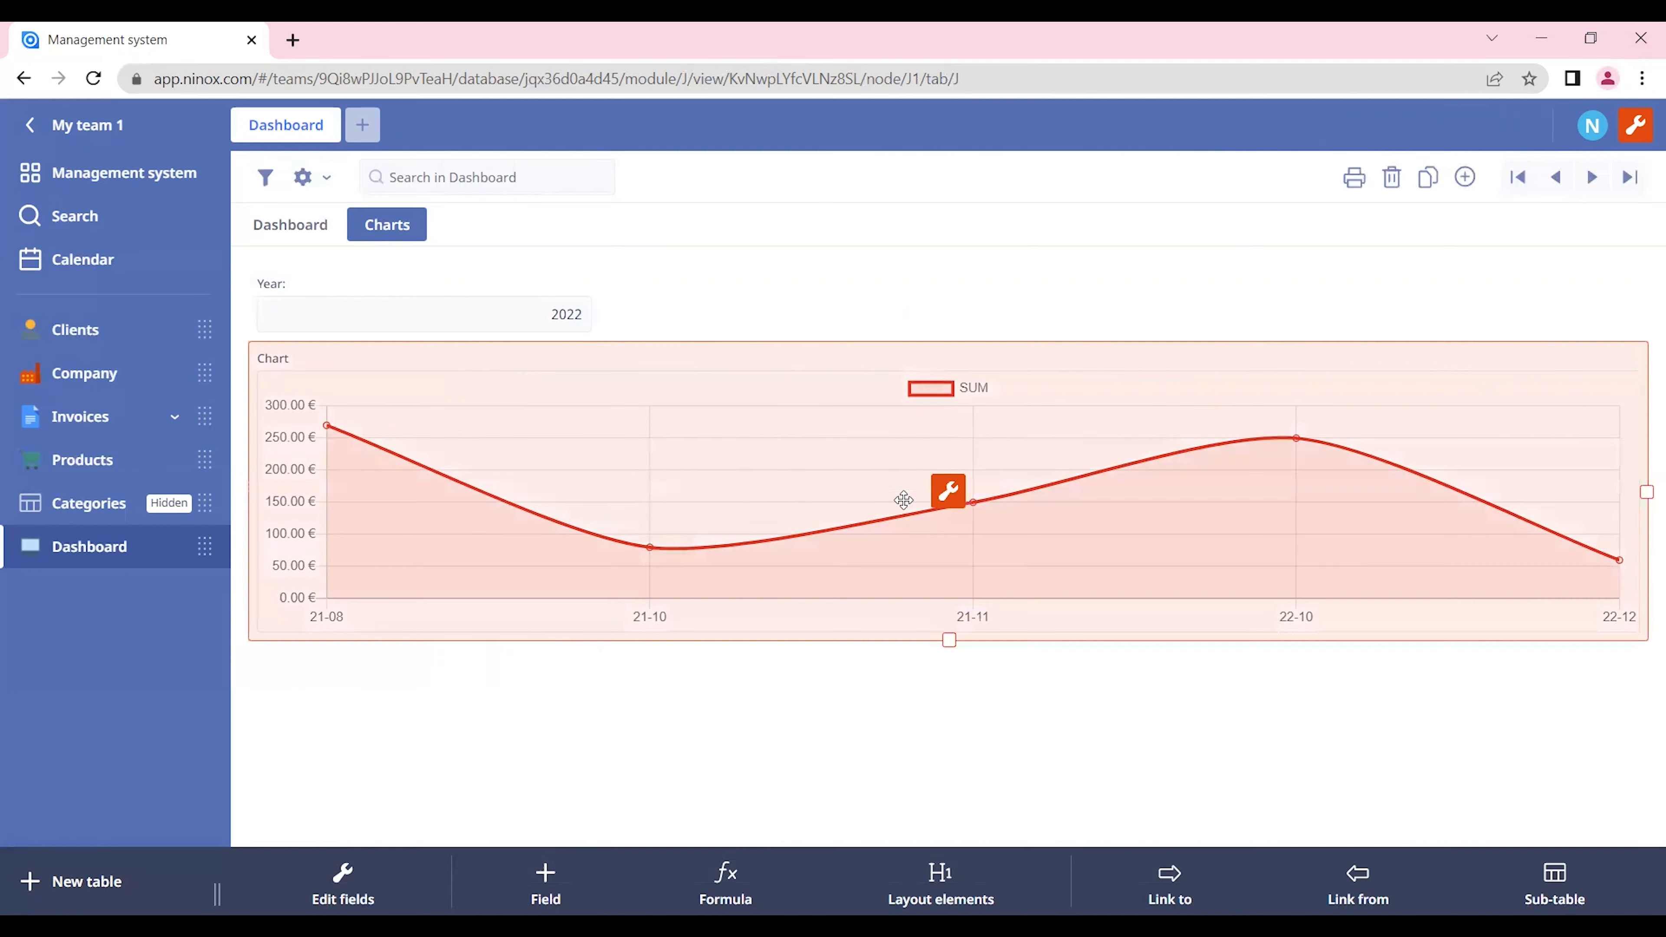
Step: Begin the chart's formula with a variable y that takes its value from the 'Year:' field, on its own line
click(951, 493)
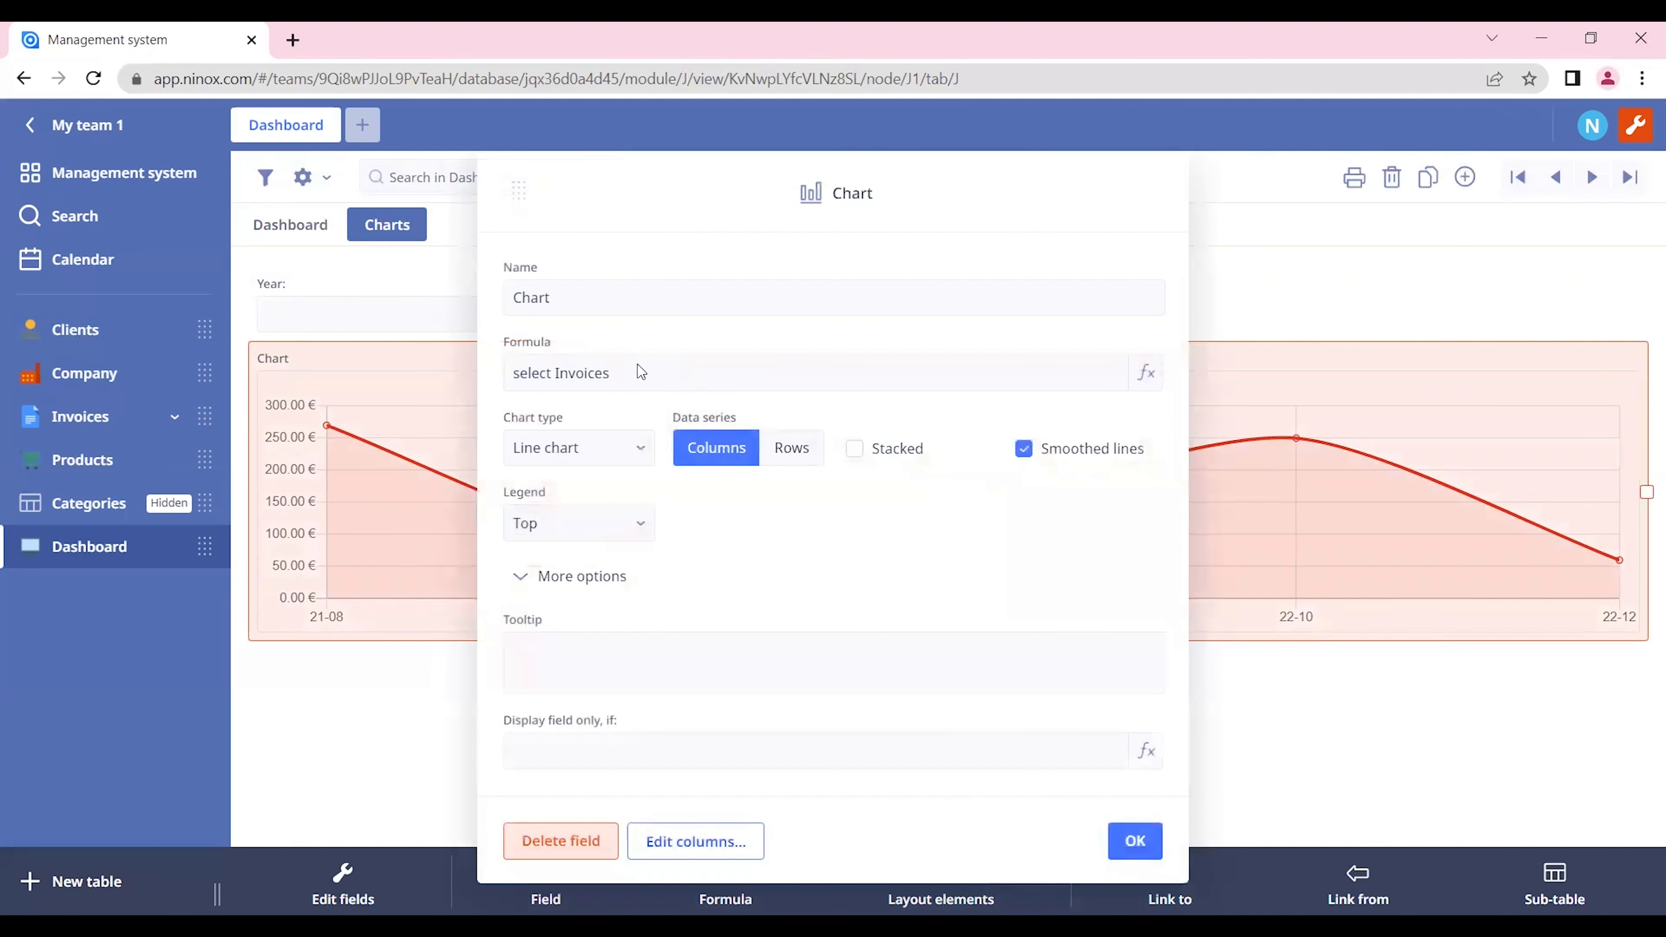
click(640, 370)
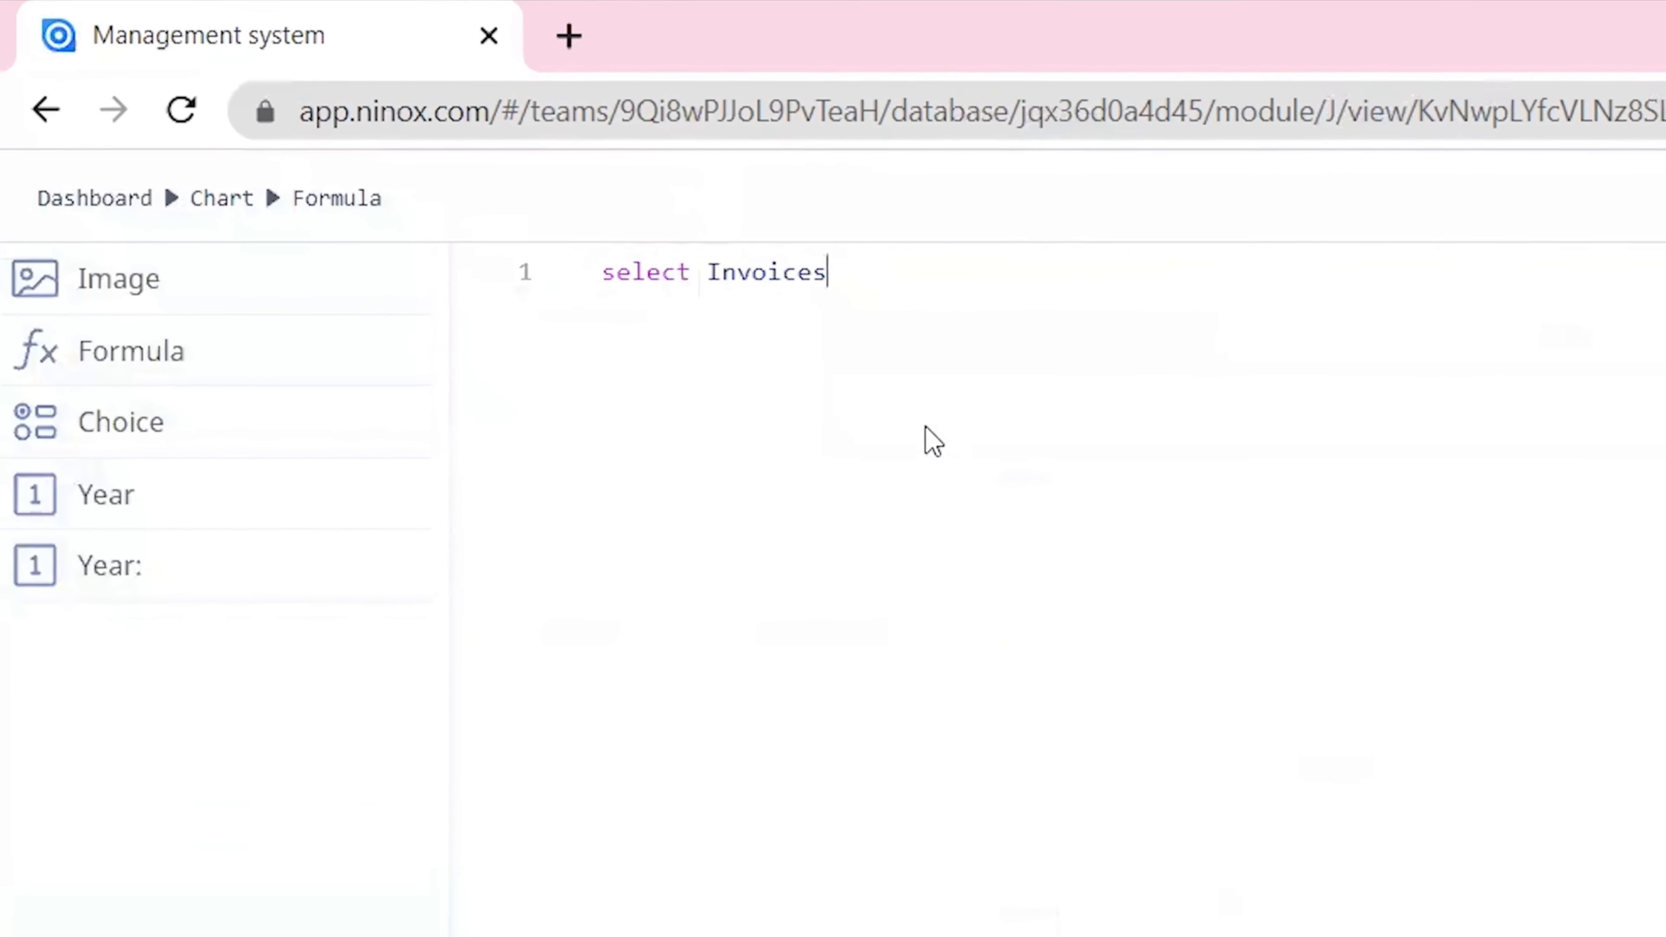
text(let )
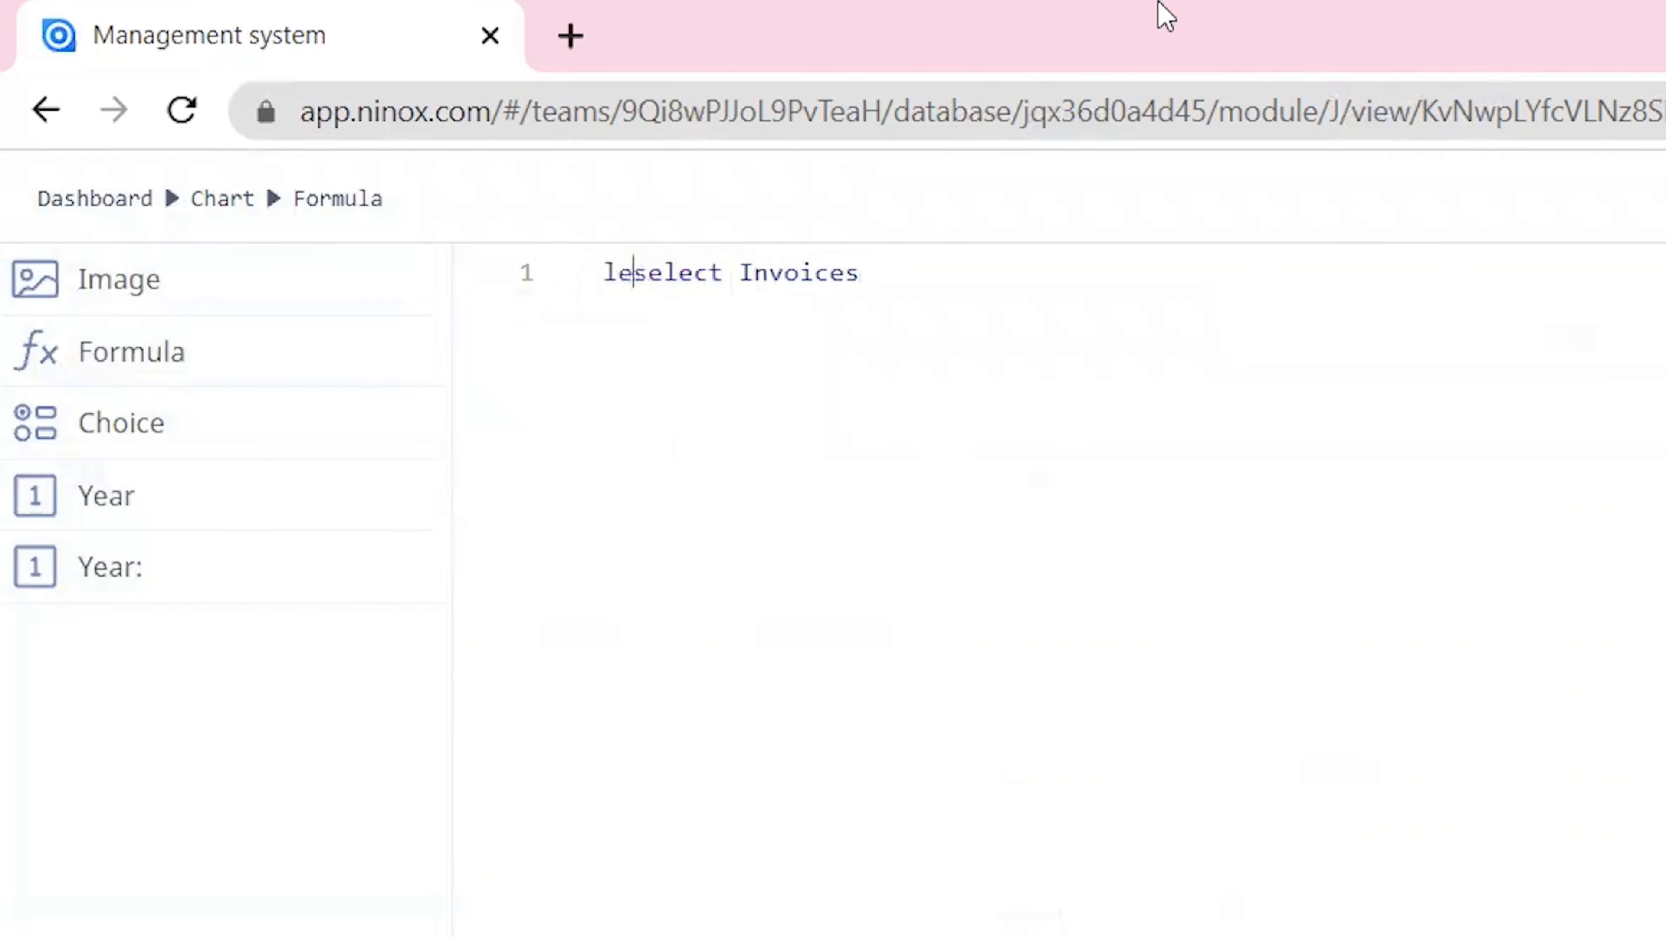
text(y:=)
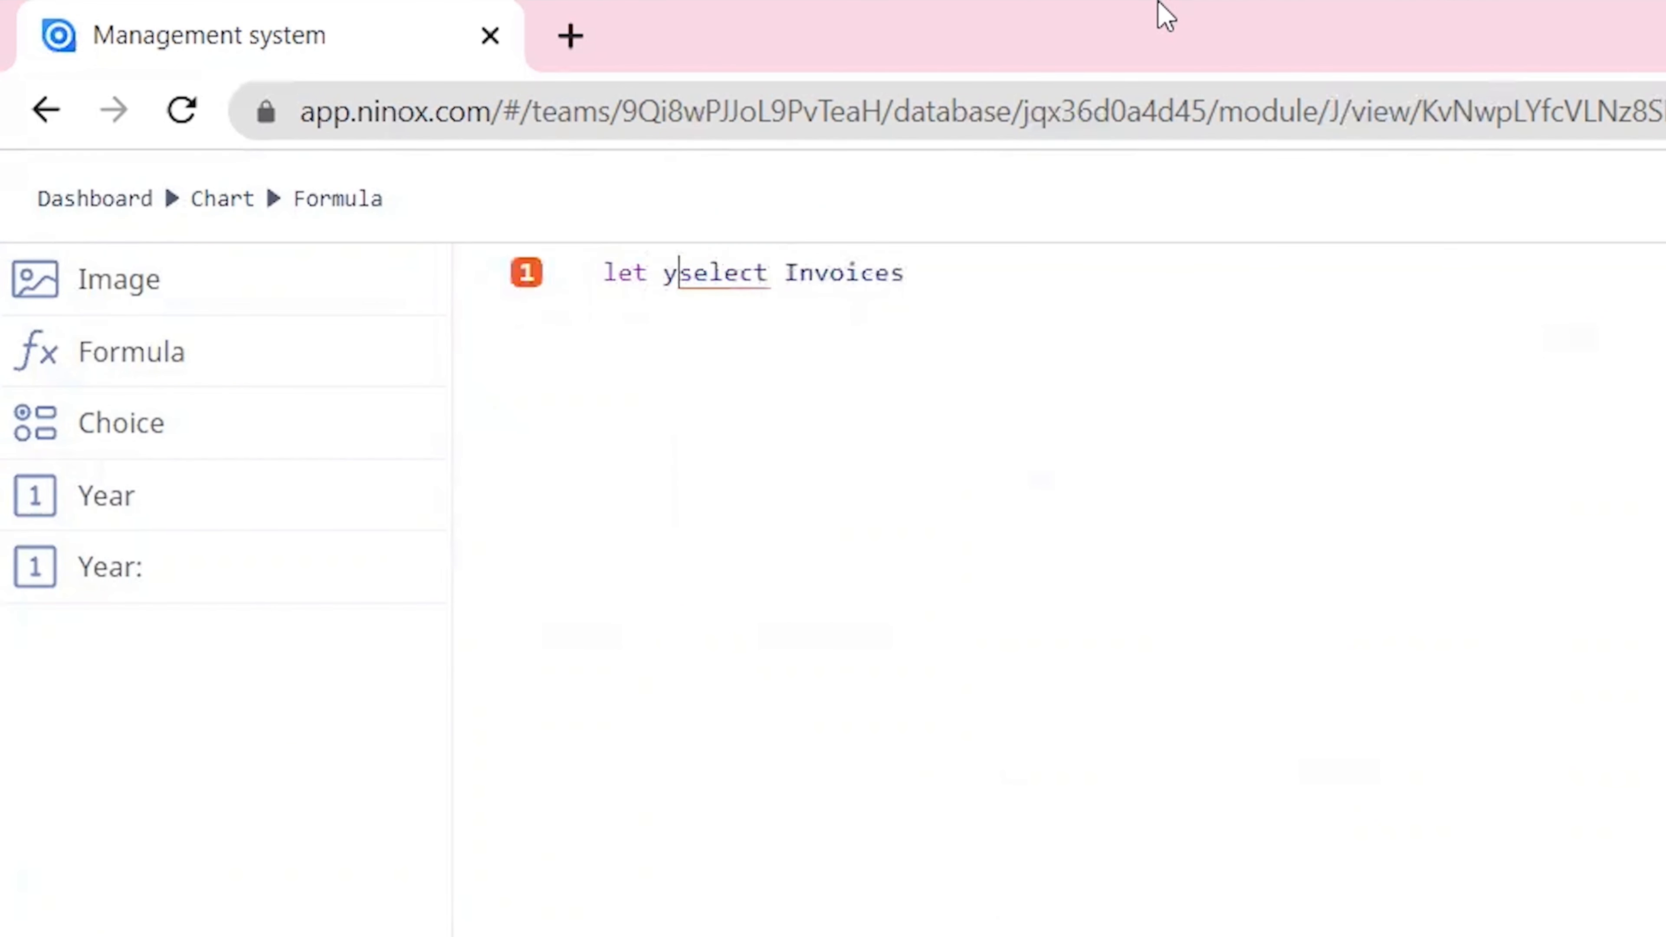
click(178, 583)
key(Return)
Step: Restrict the chart's invoice selection with "where year('Invoice Date') = y" and save the changes
key(End)
text(wh)
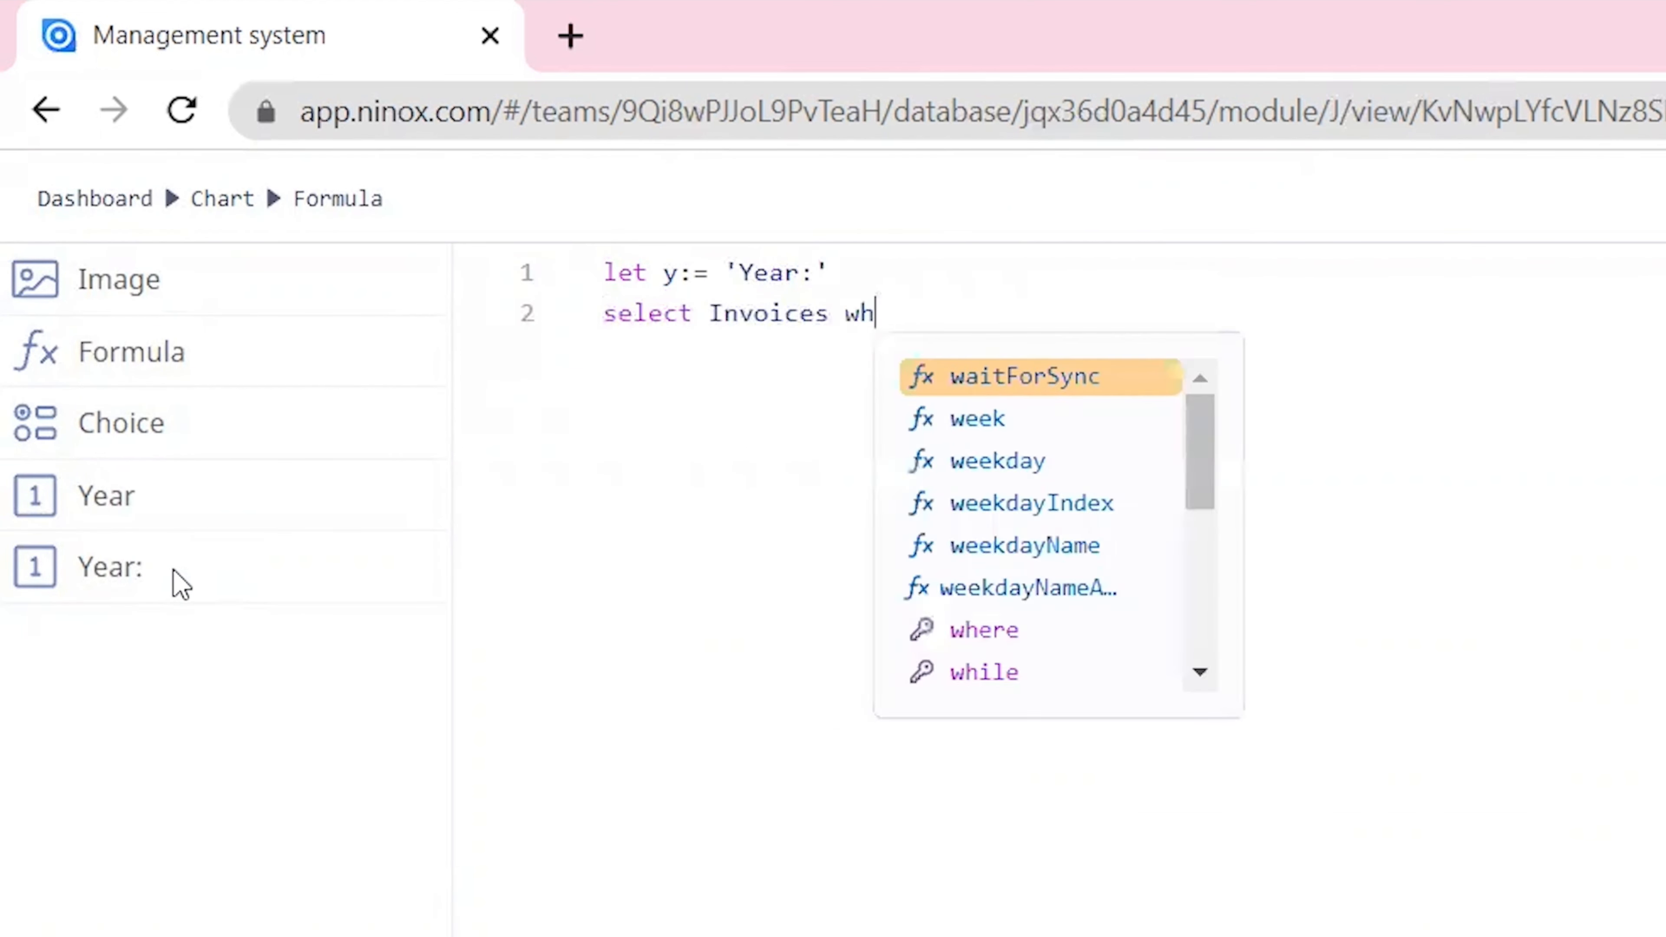
text(ere yea()
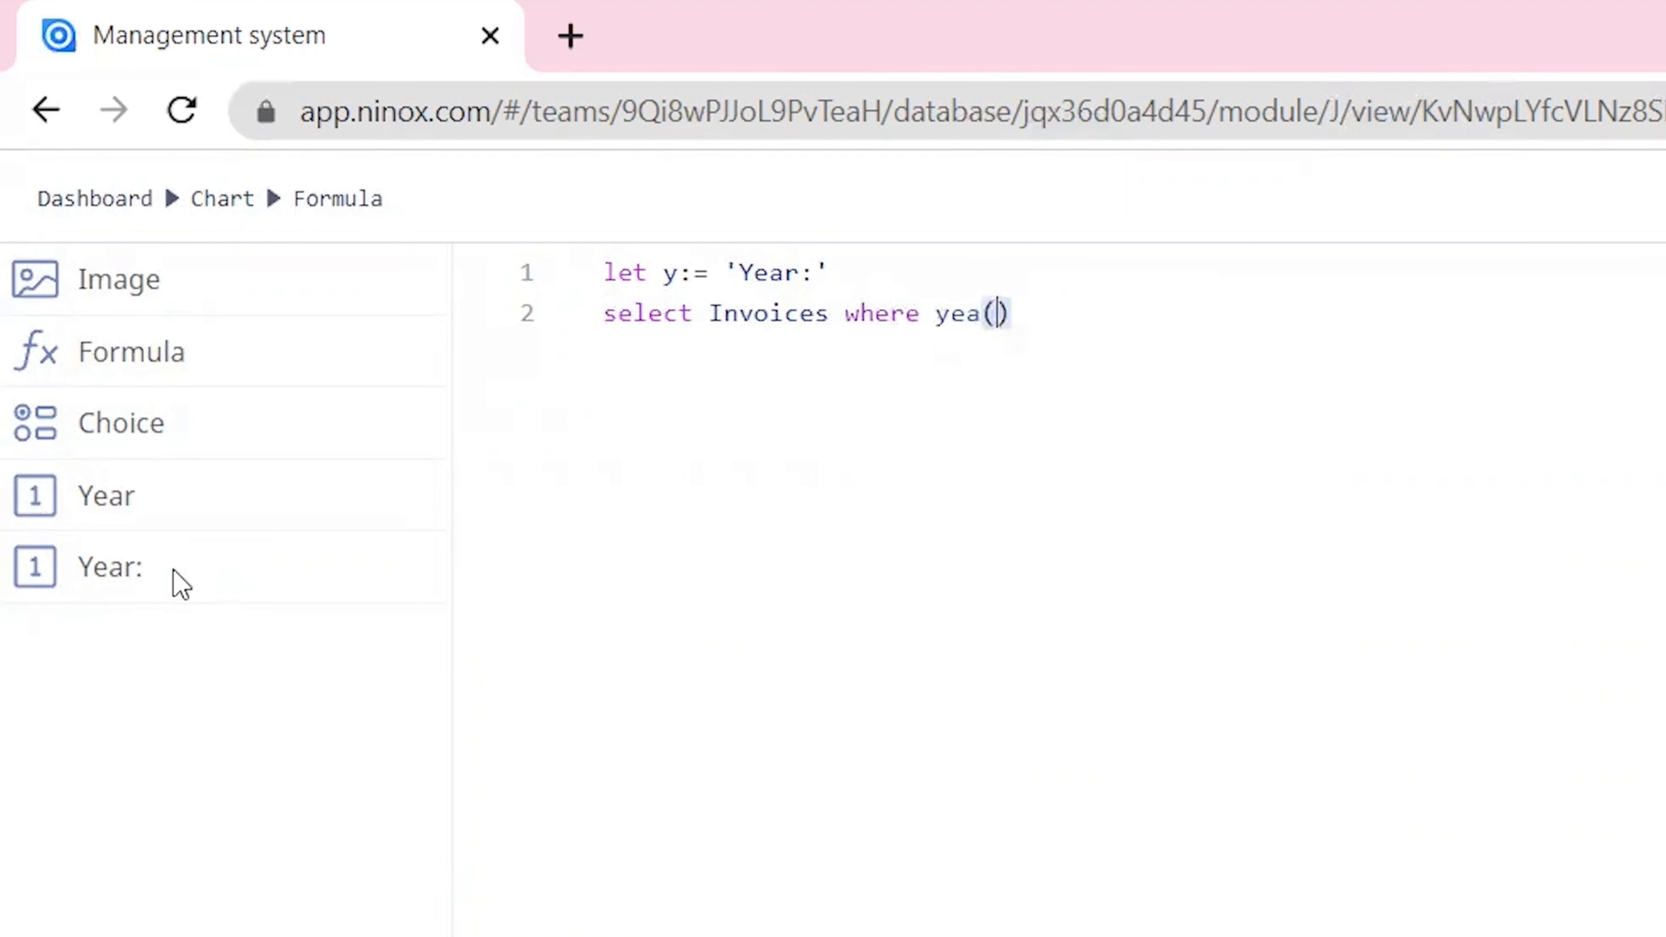
key(BackSpace)
text(r(invoi)
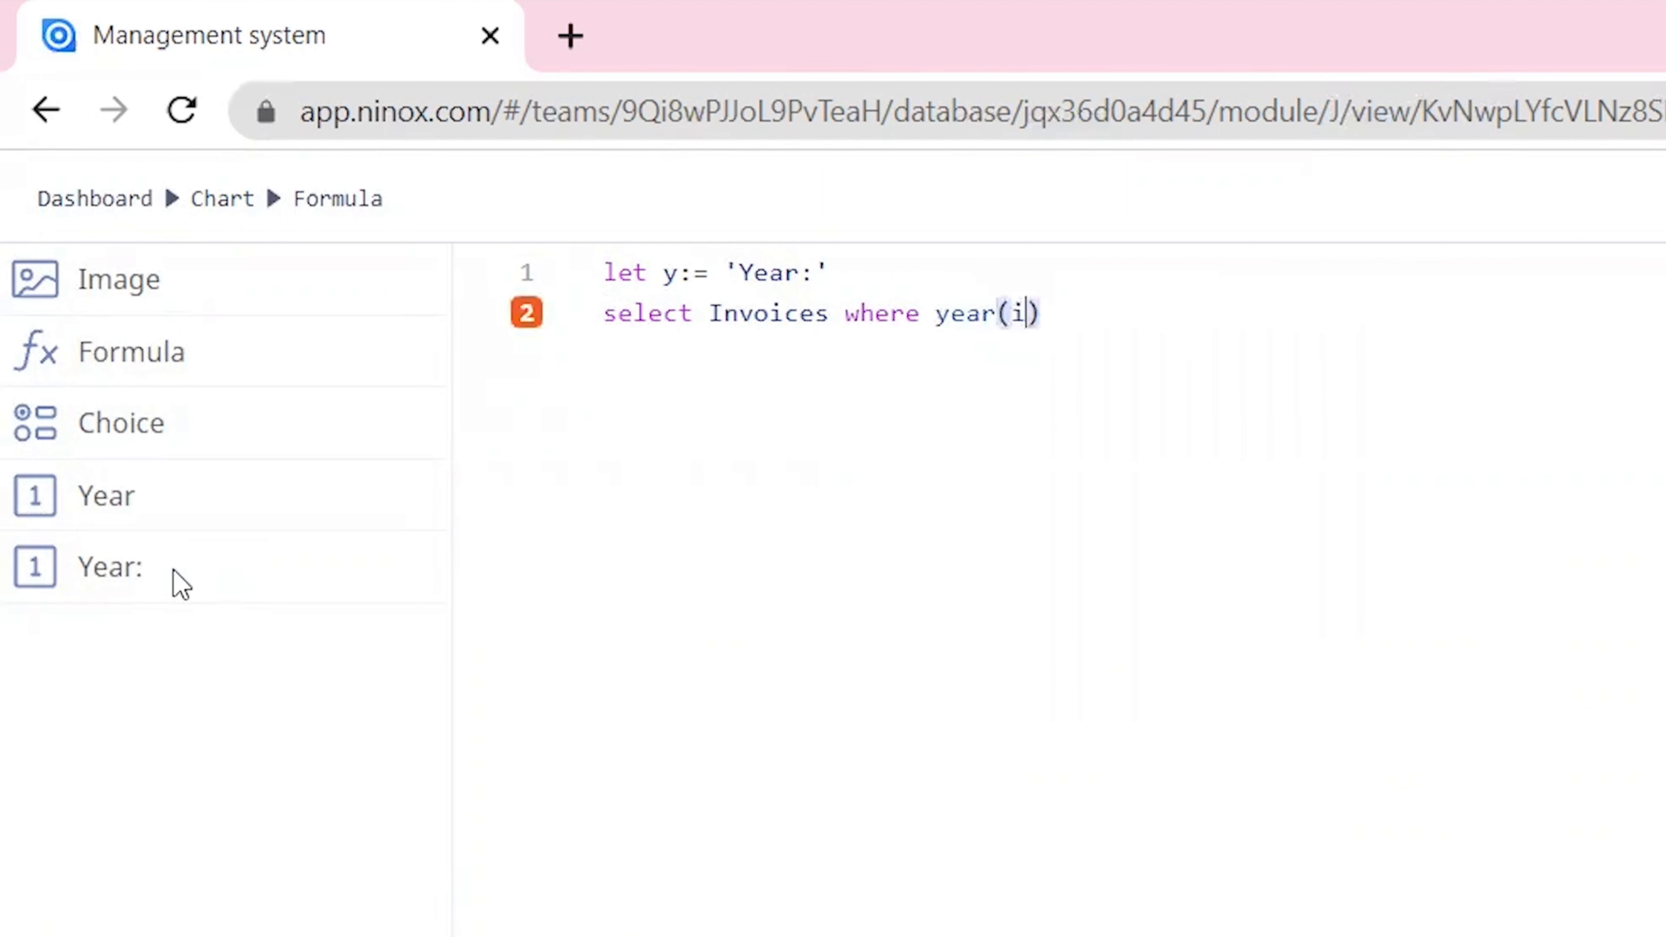
key(Return)
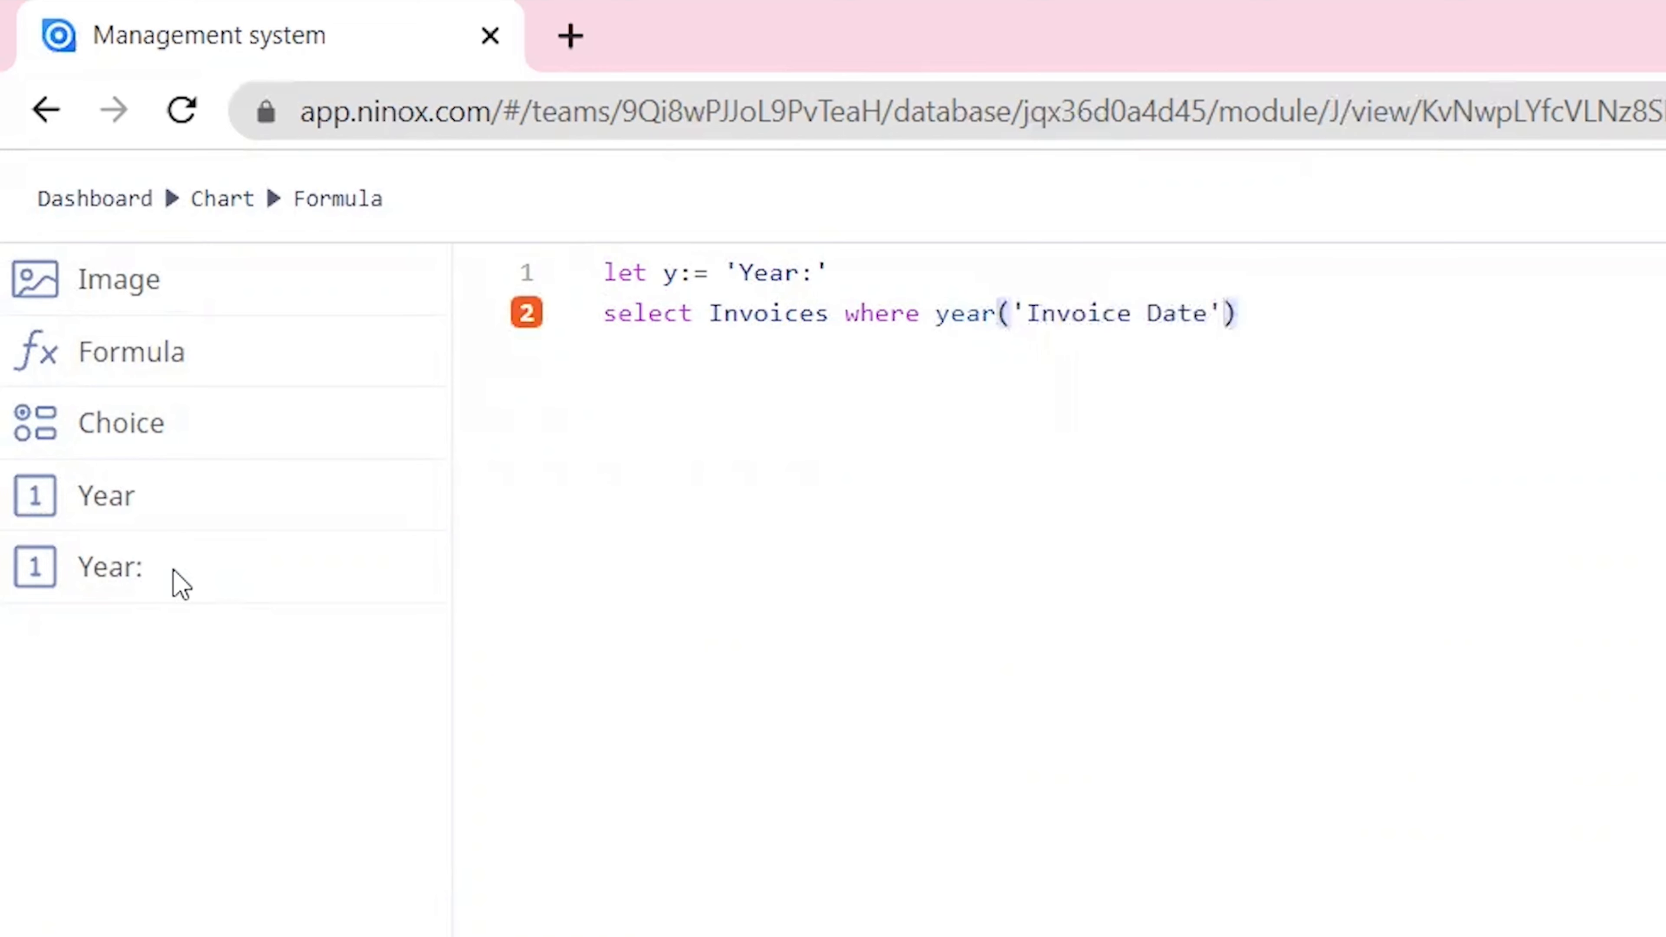
key(Right)
text(=y)
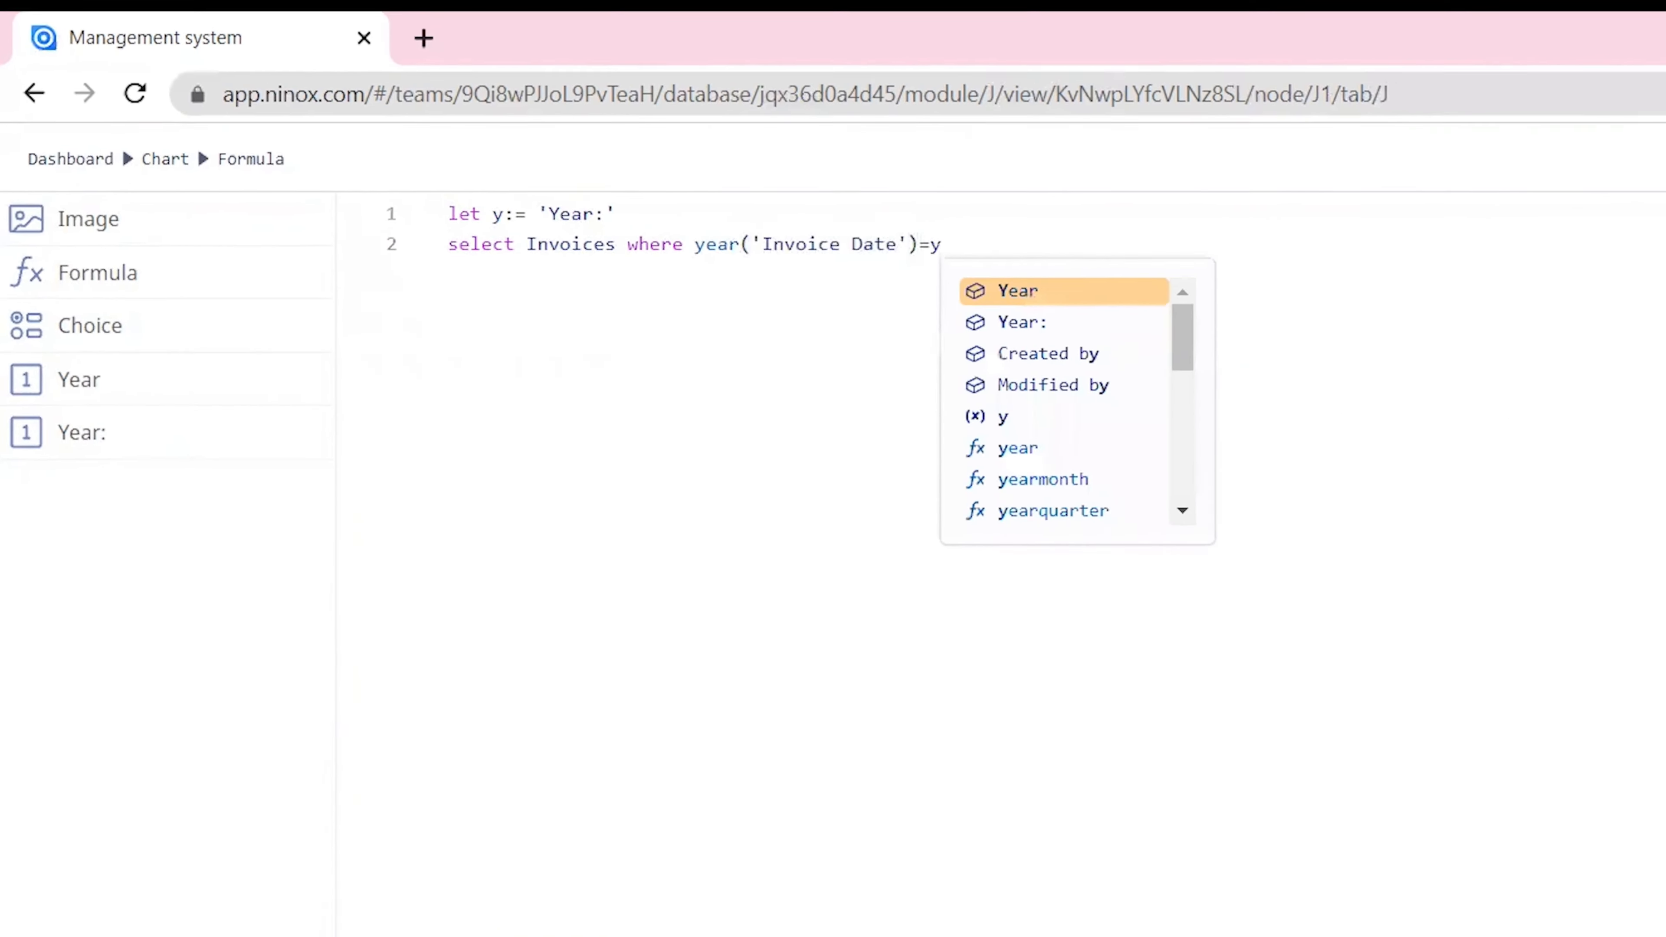
click(1665, 158)
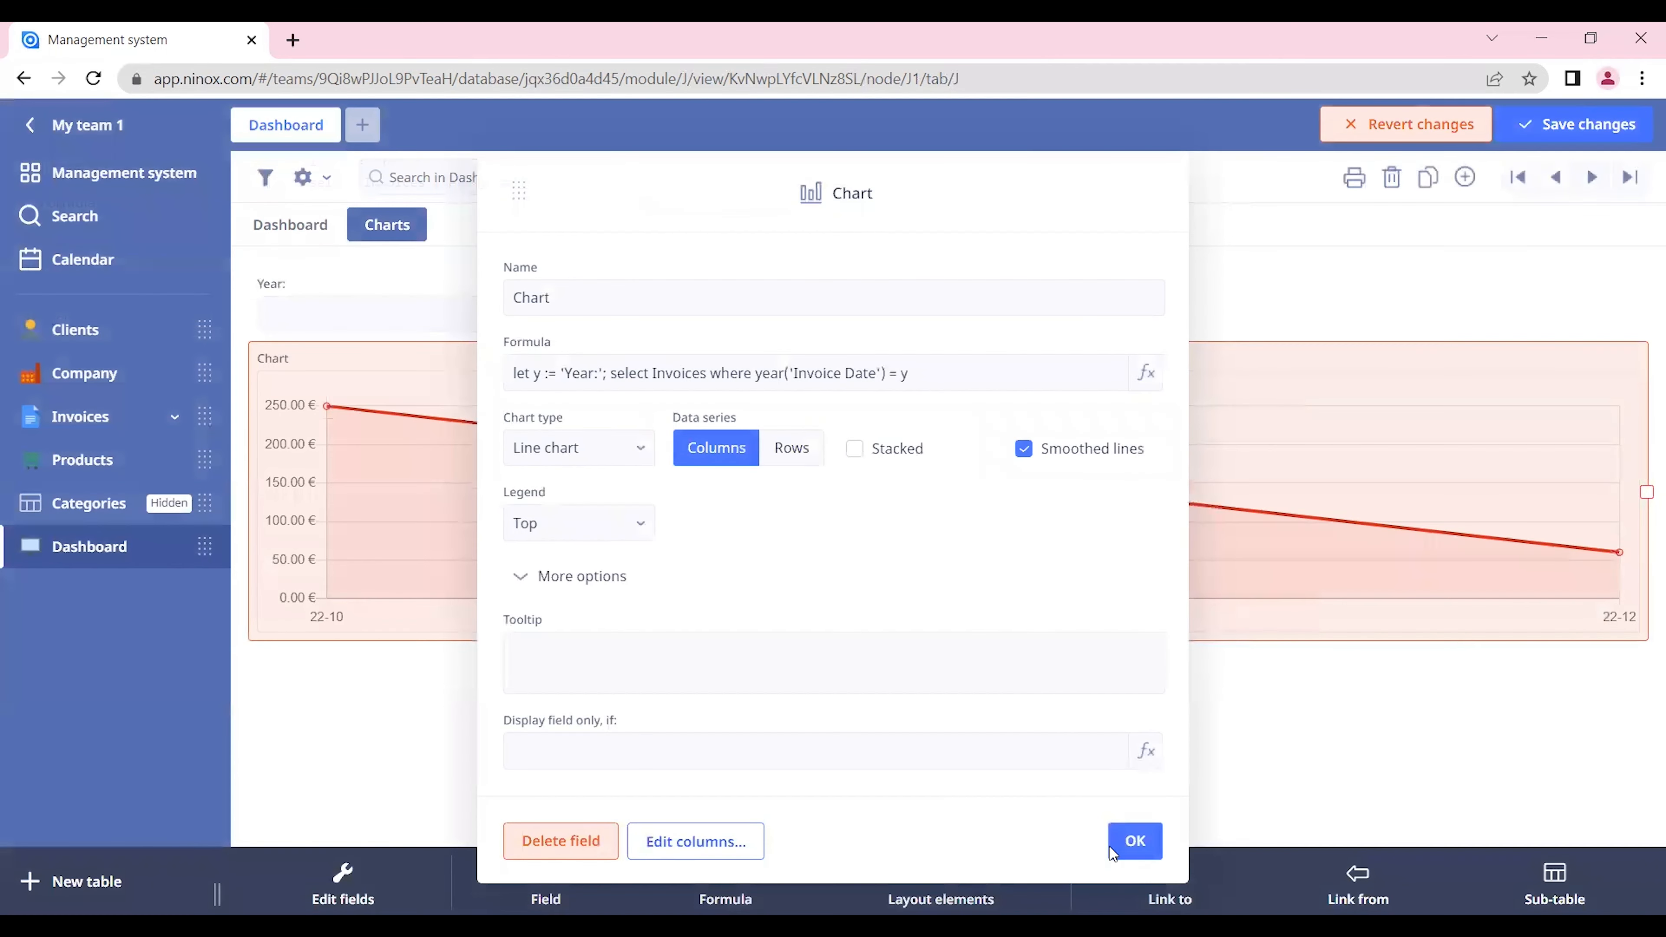
click(1135, 841)
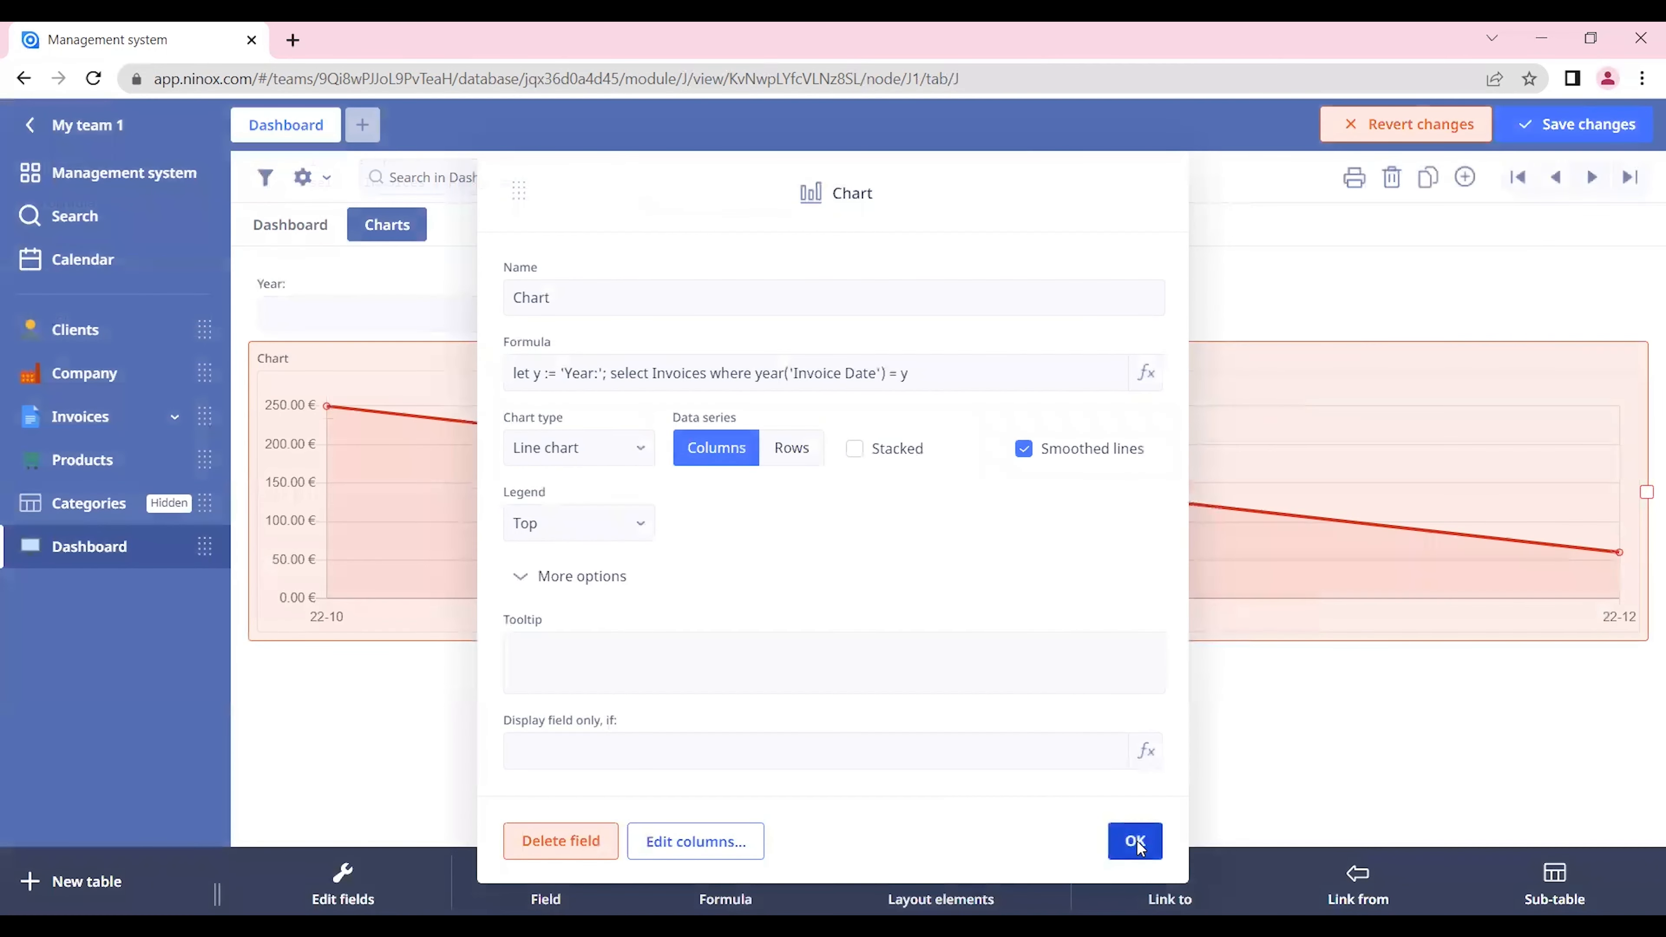
click(1576, 128)
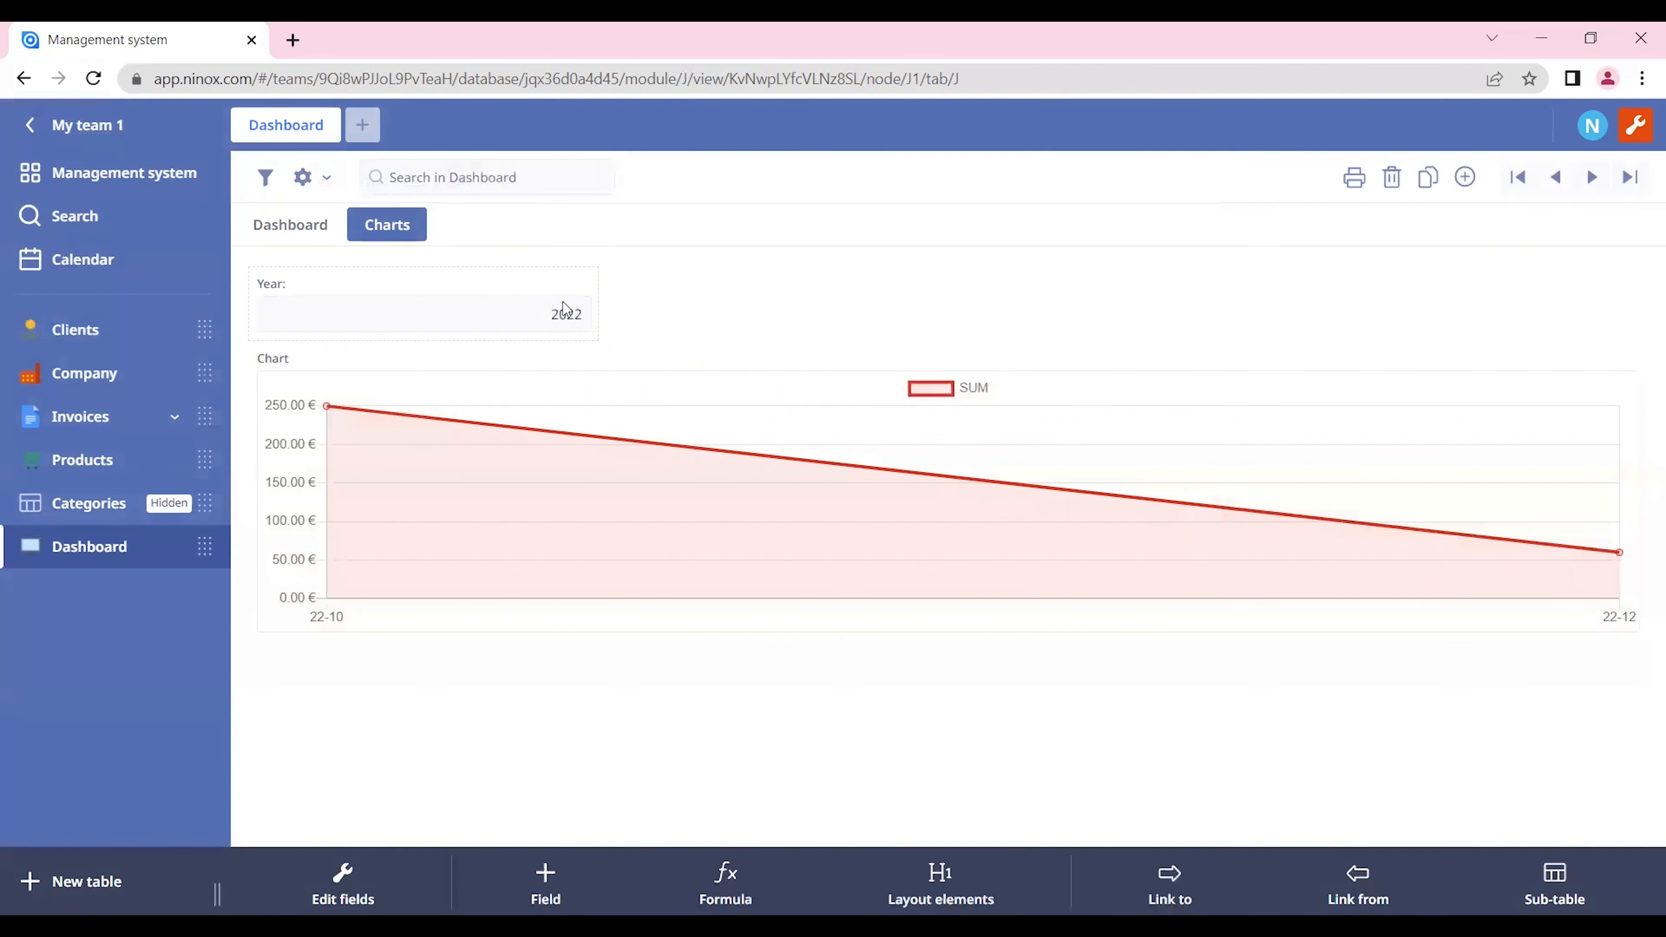
Step: Set the Year: field above the chart to 2021
key(BackSpace)
text(2021)
key(Return)
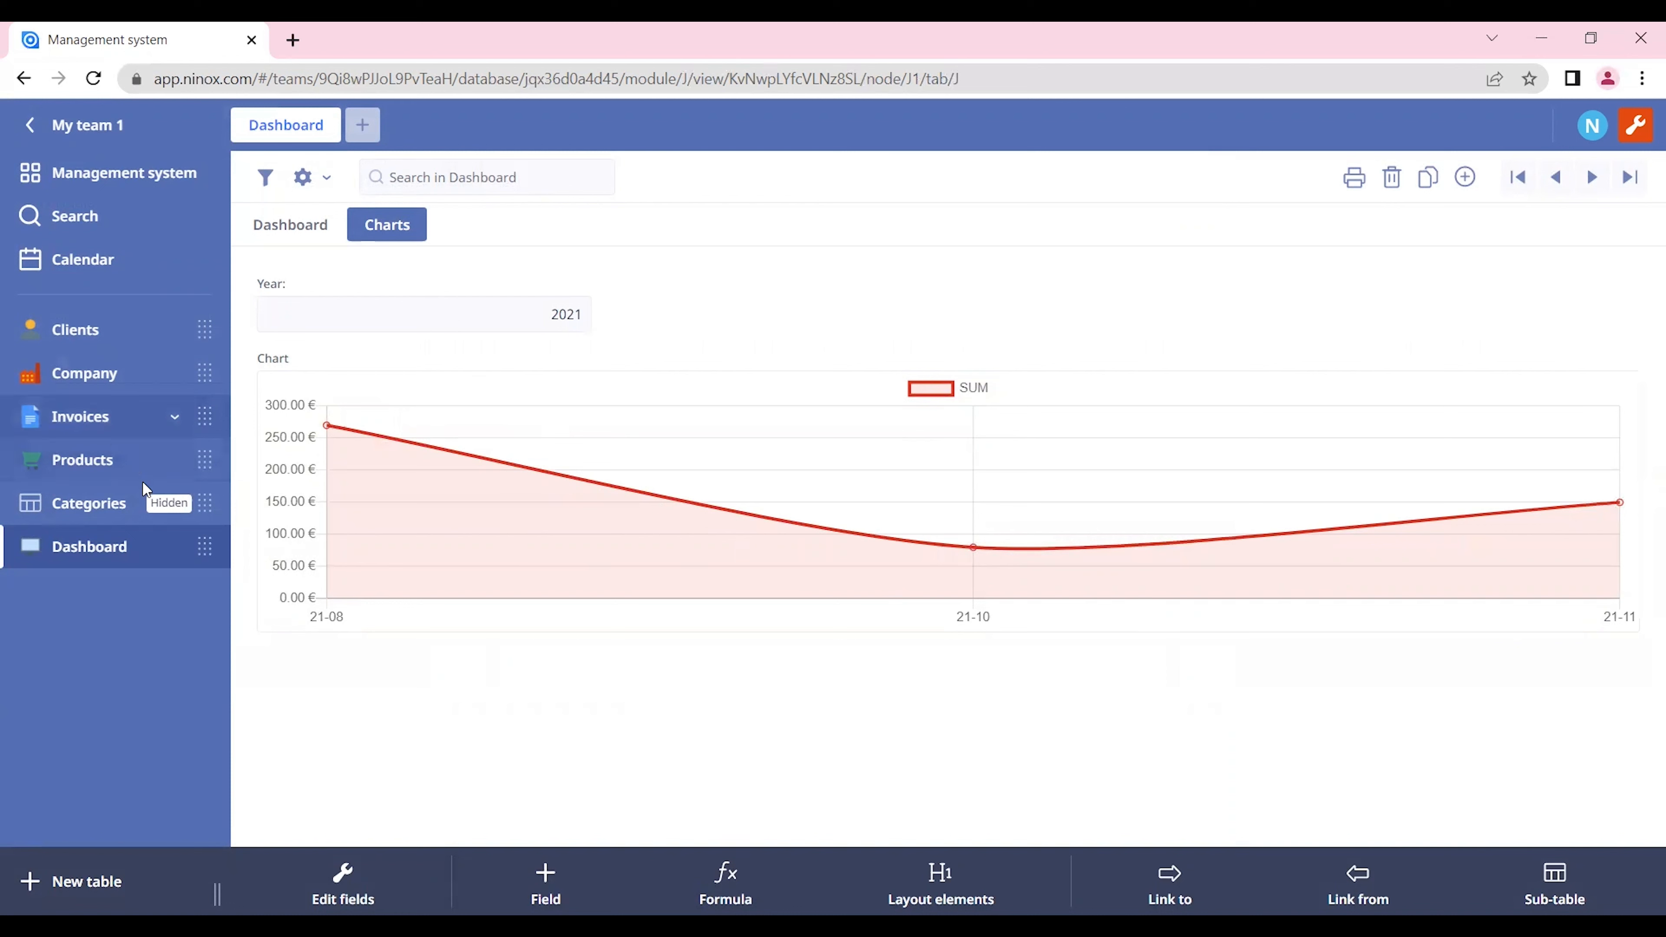
Step: Clear the Year: field above the chart
click(536, 319)
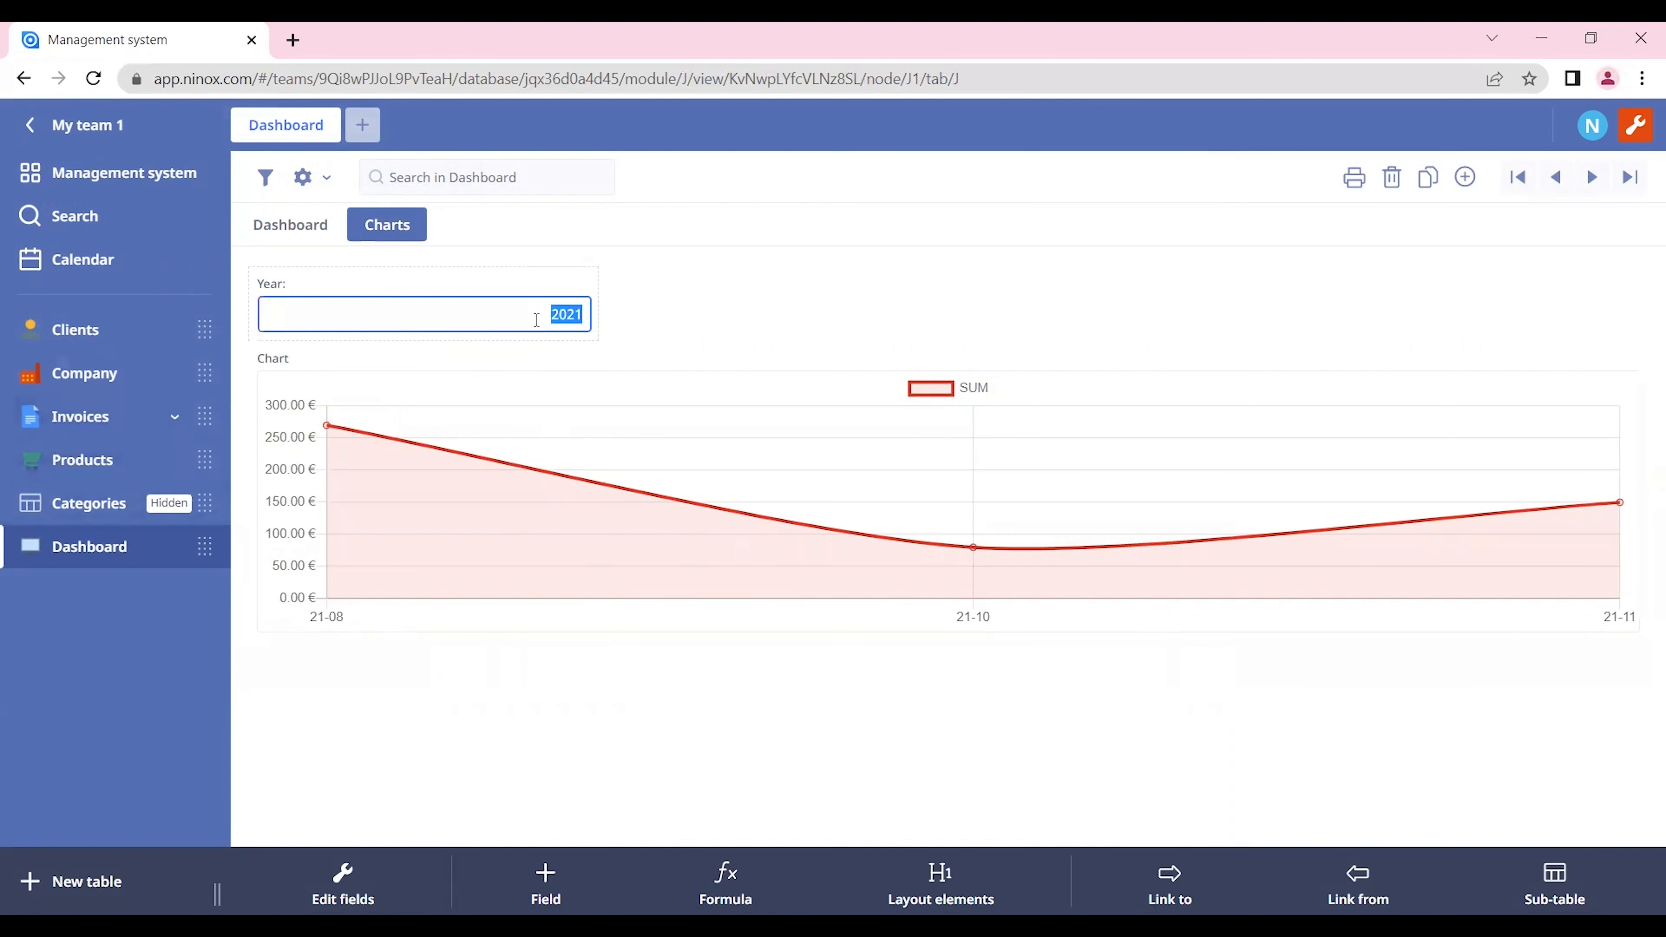
key(BackSpace)
key(Return)
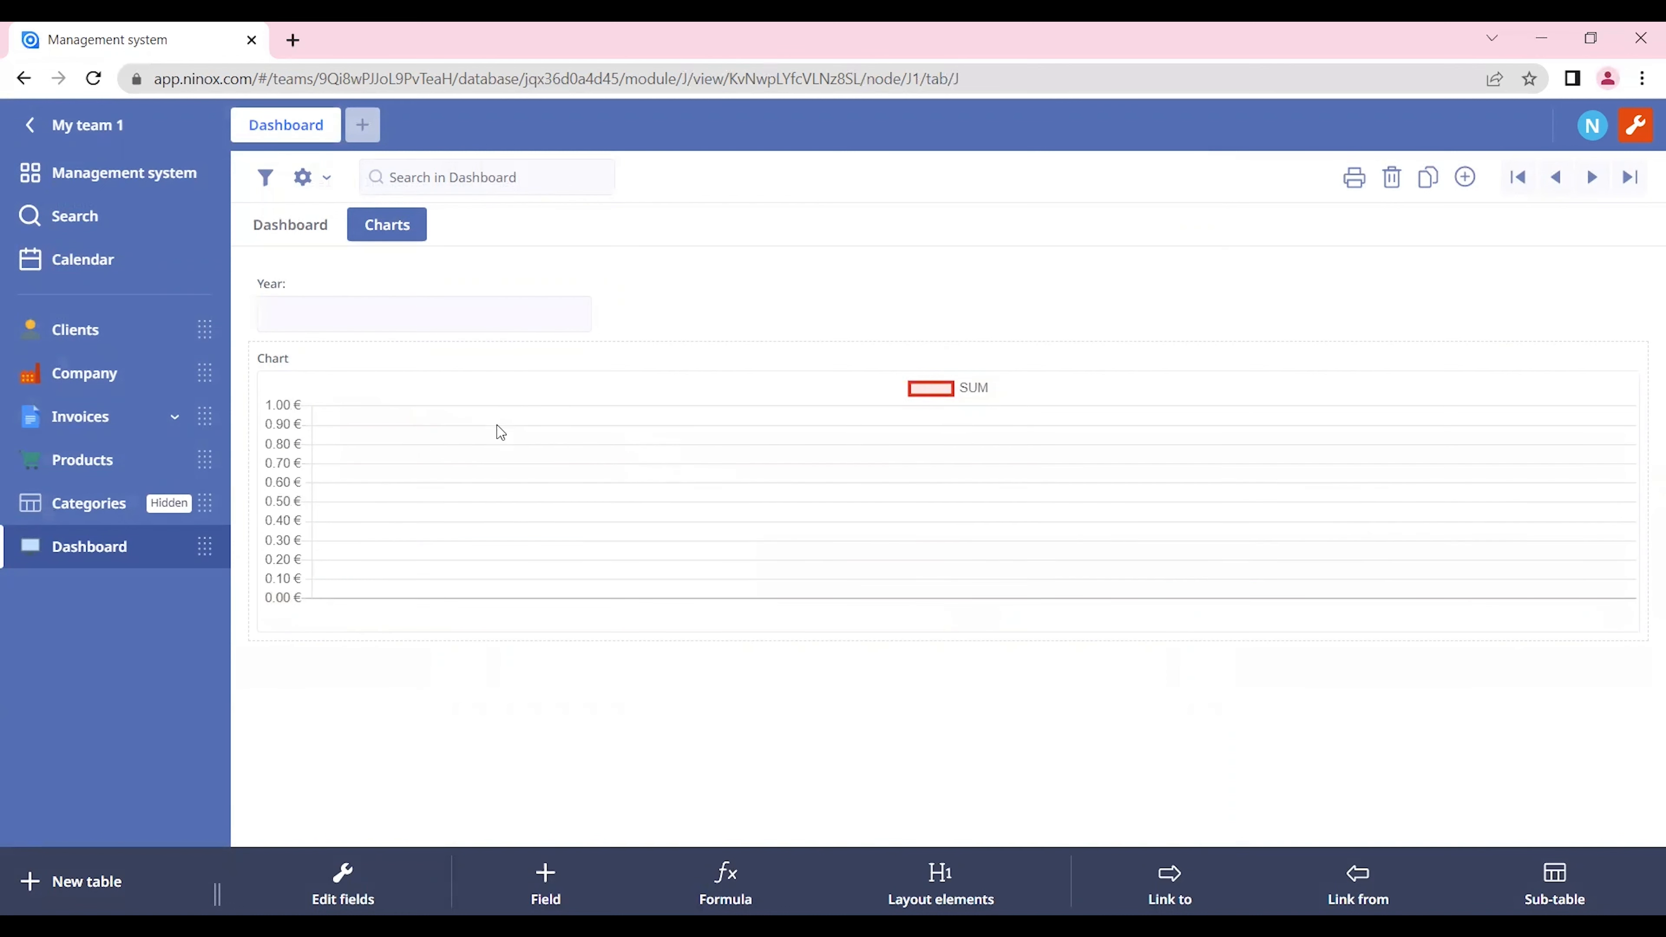
Step: Insert an "if y then" condition before the invoice selection in the chart's formula
click(555, 356)
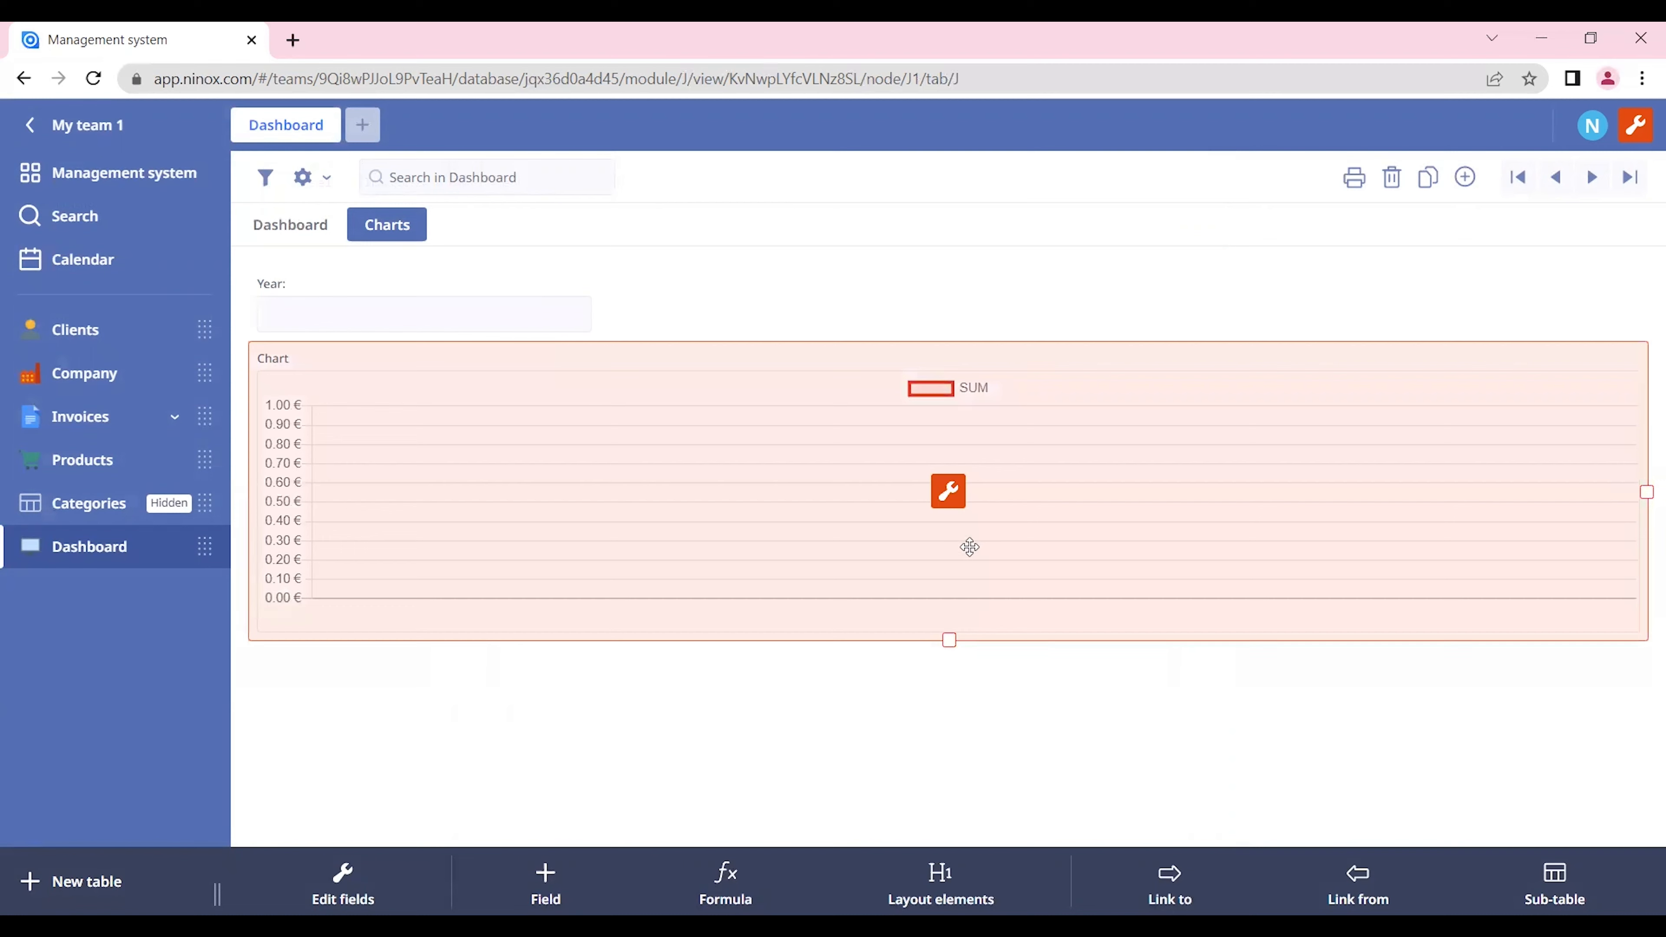
click(956, 493)
click(830, 381)
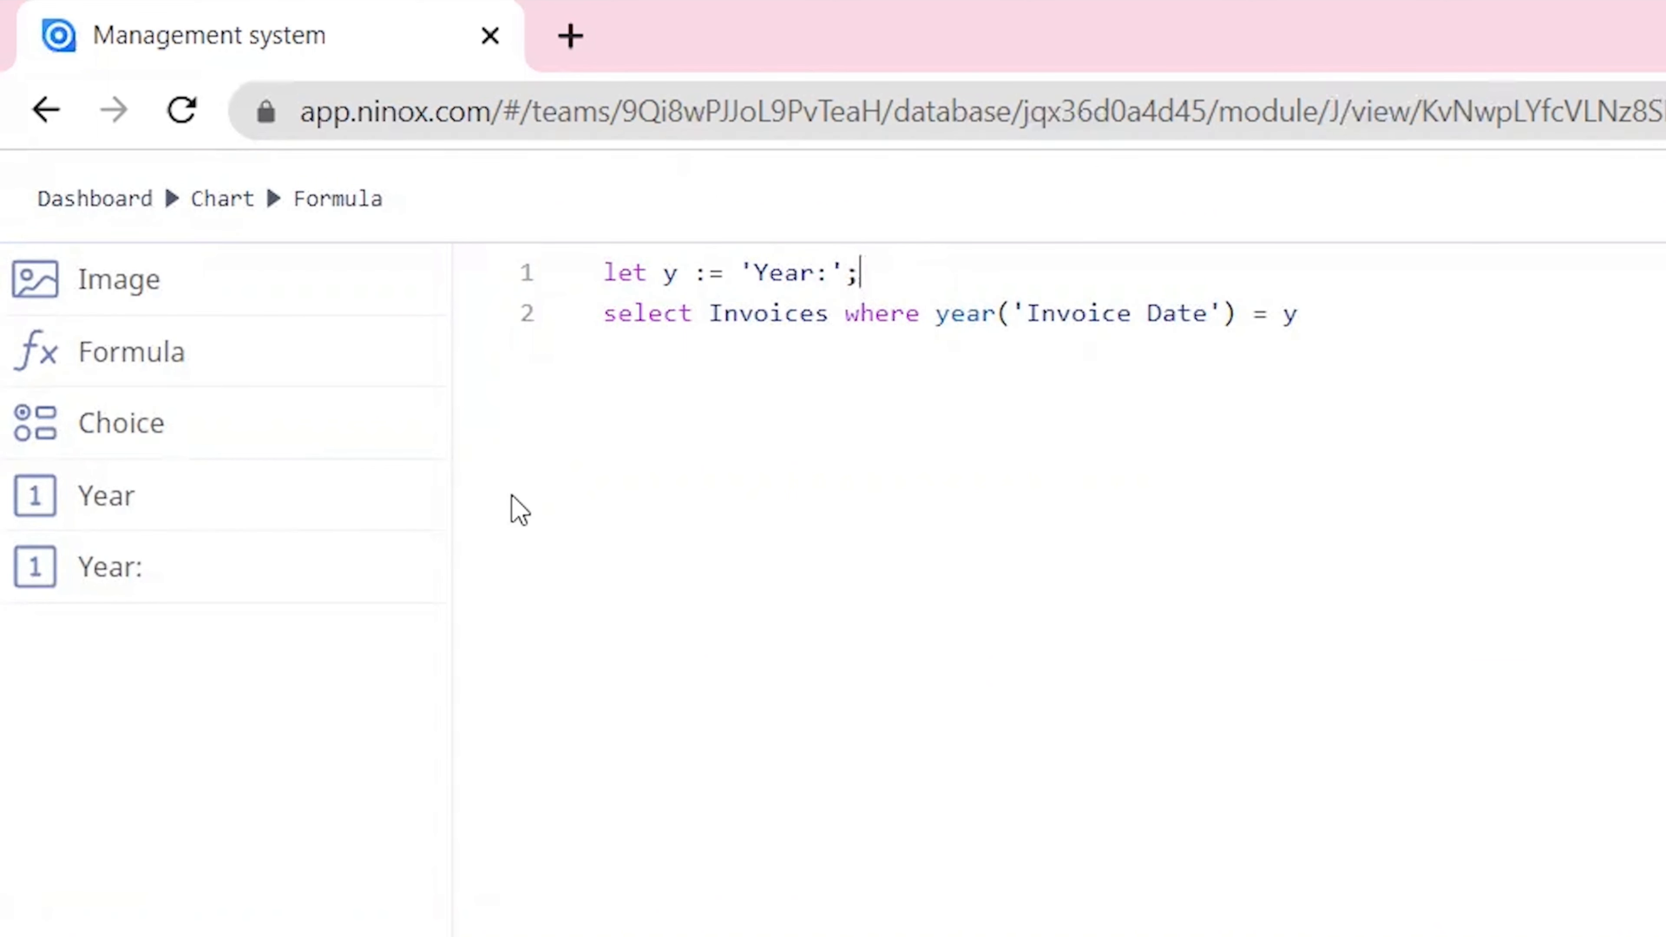
key(Return)
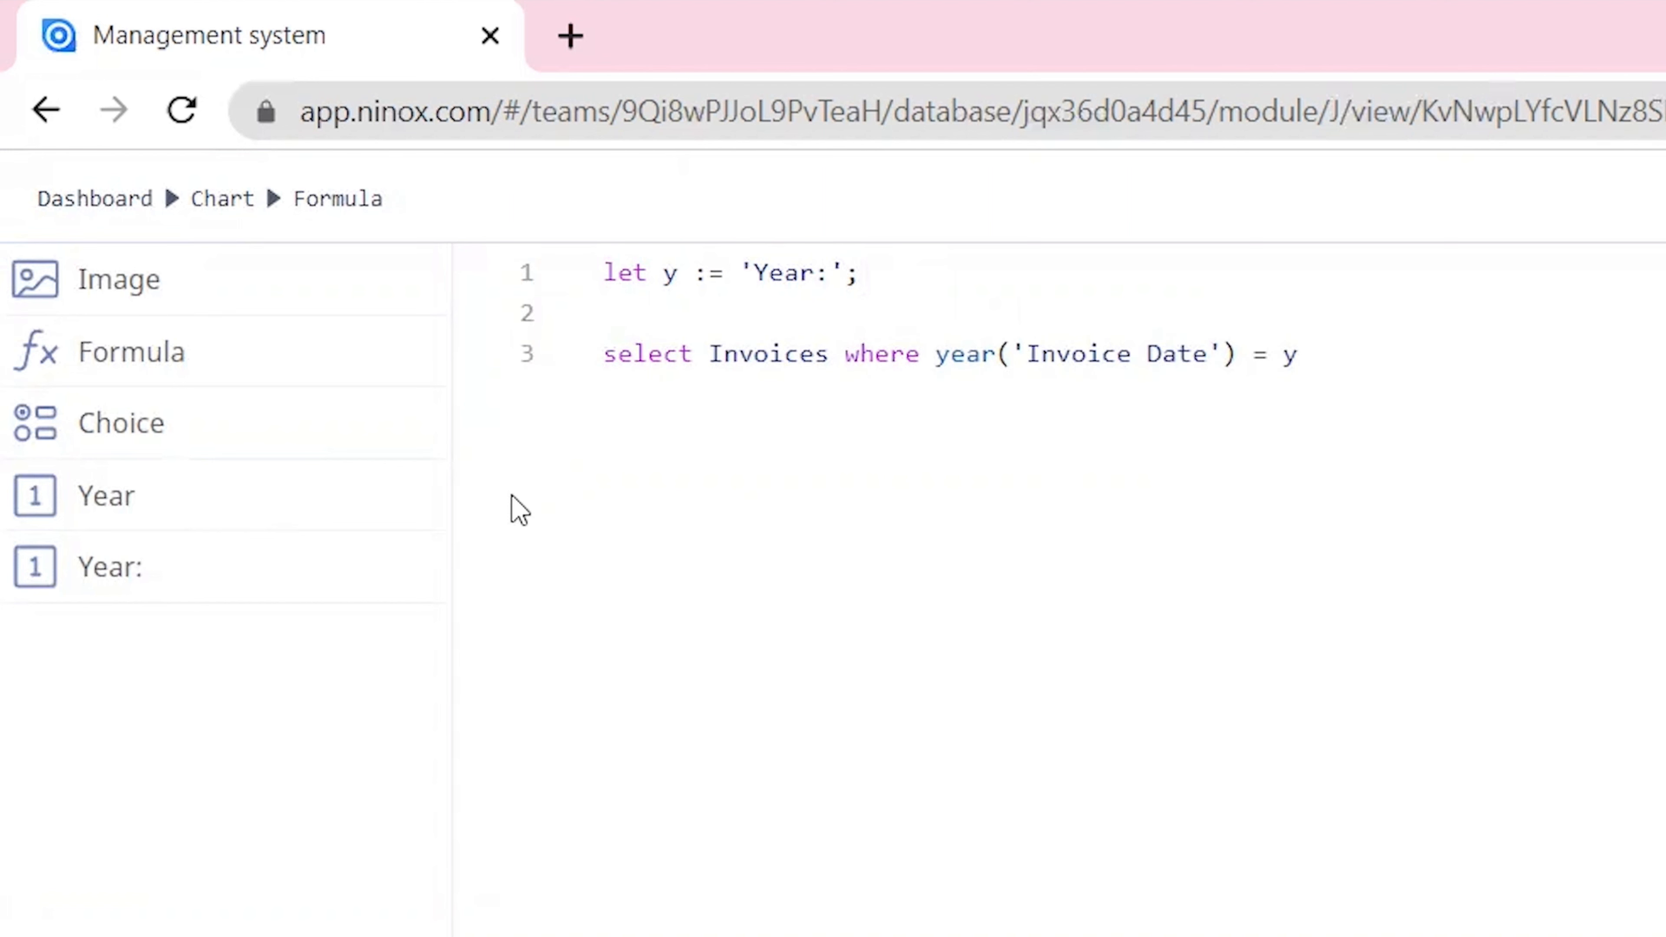
text(if)
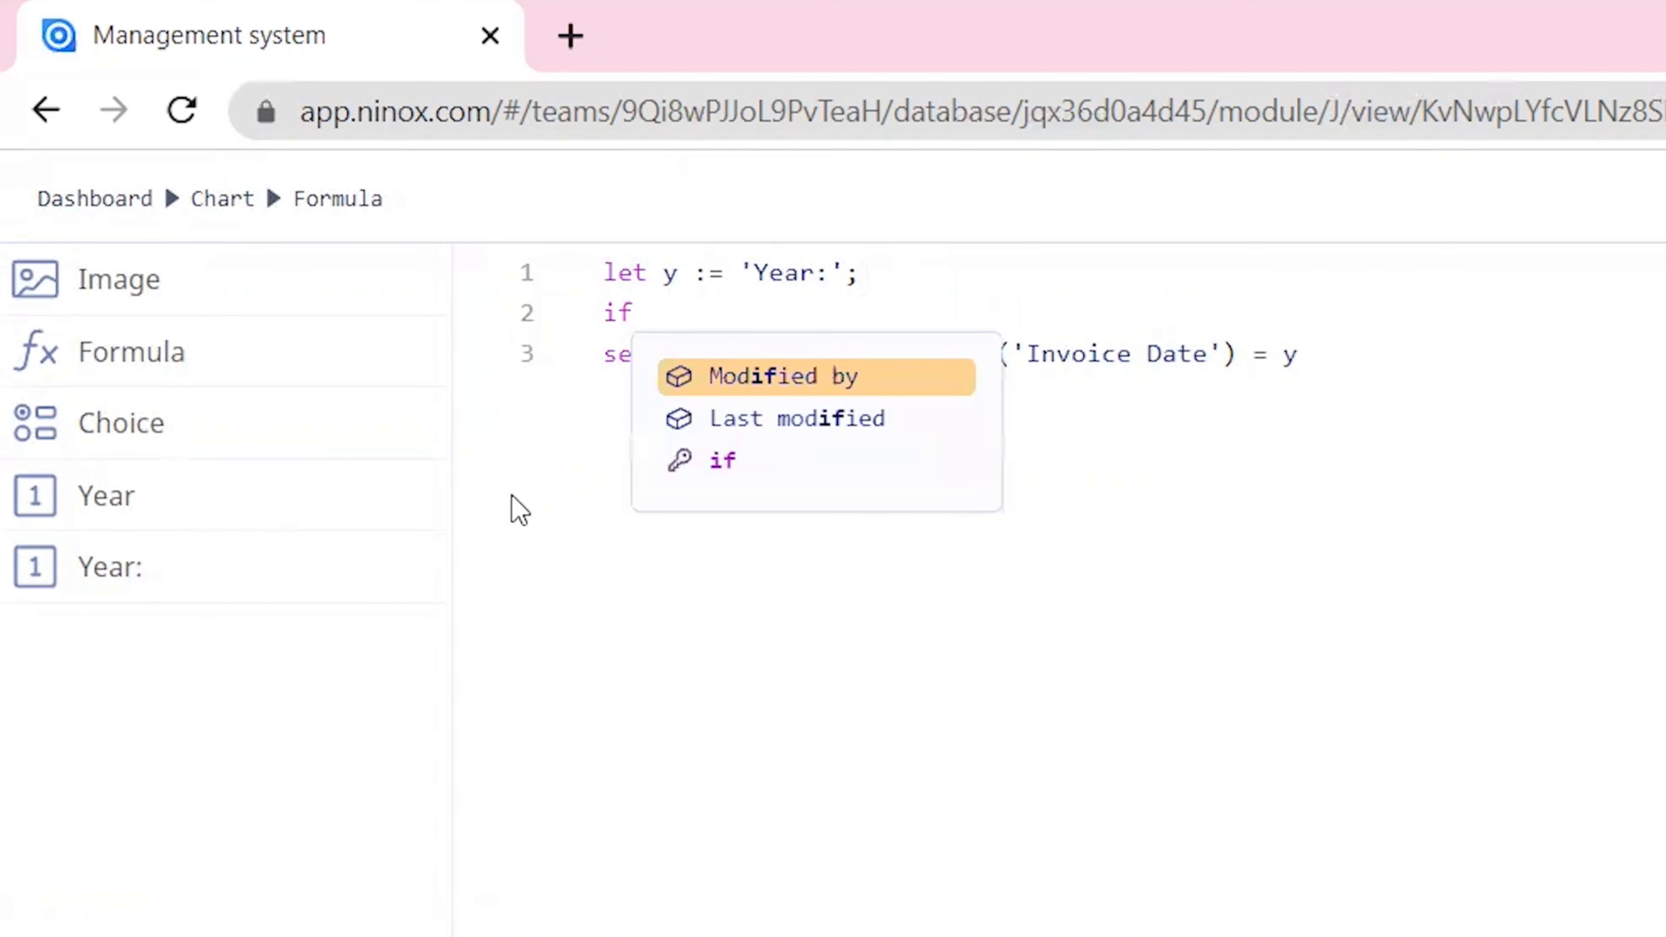
text( y)
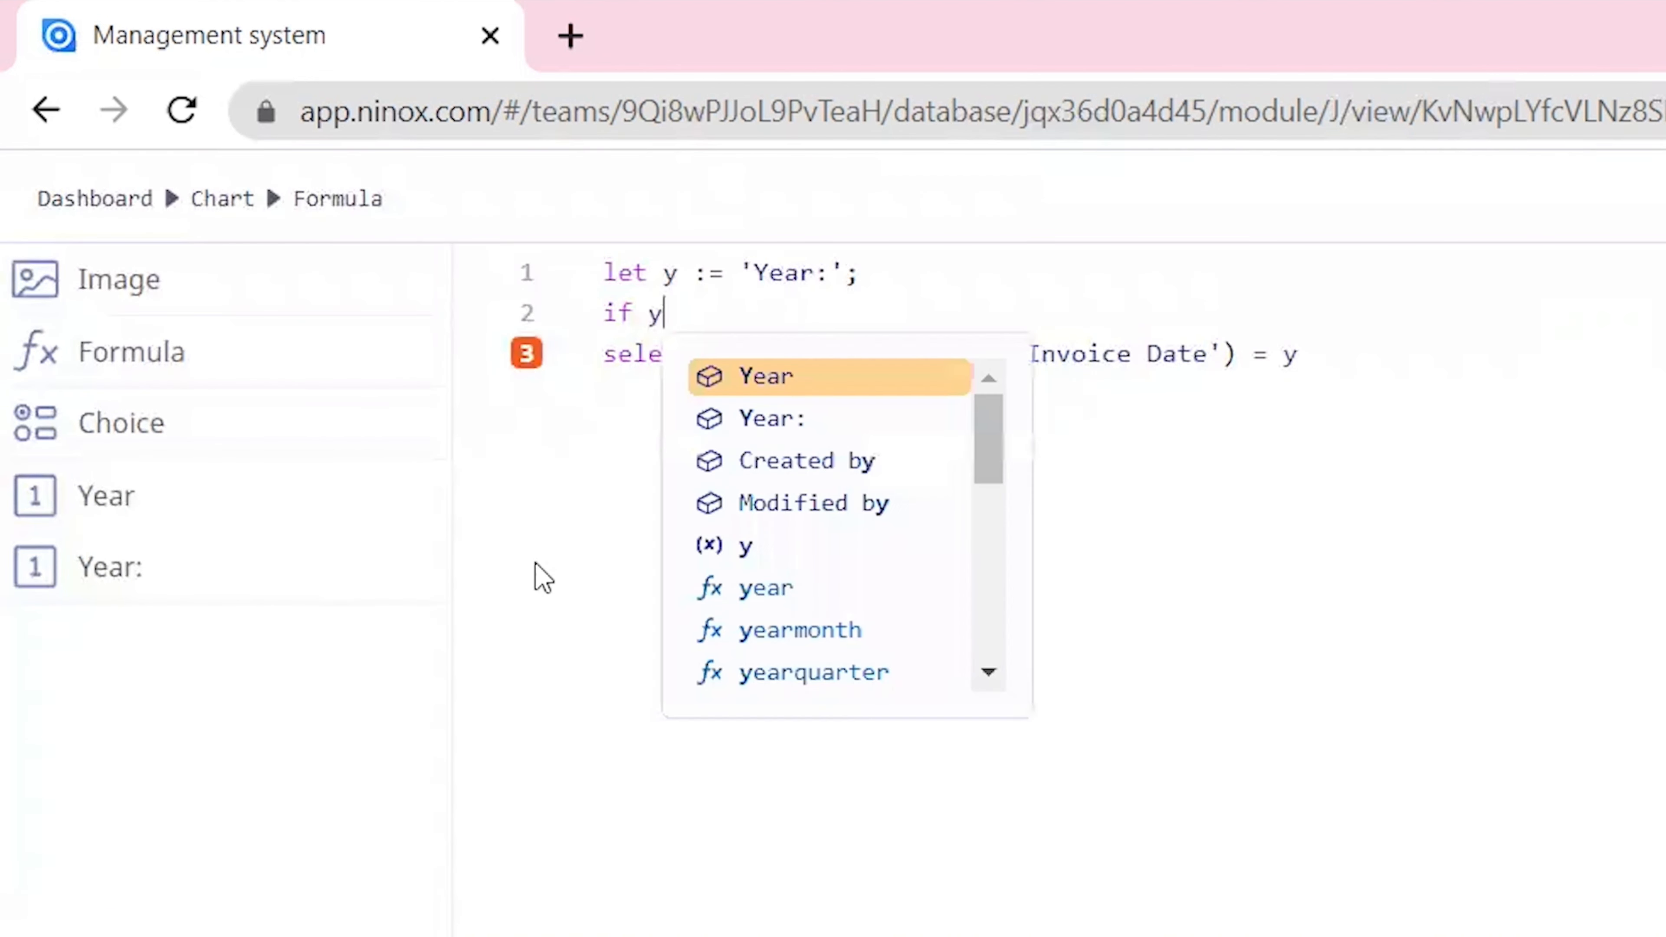
double_click(782, 315)
click(782, 315)
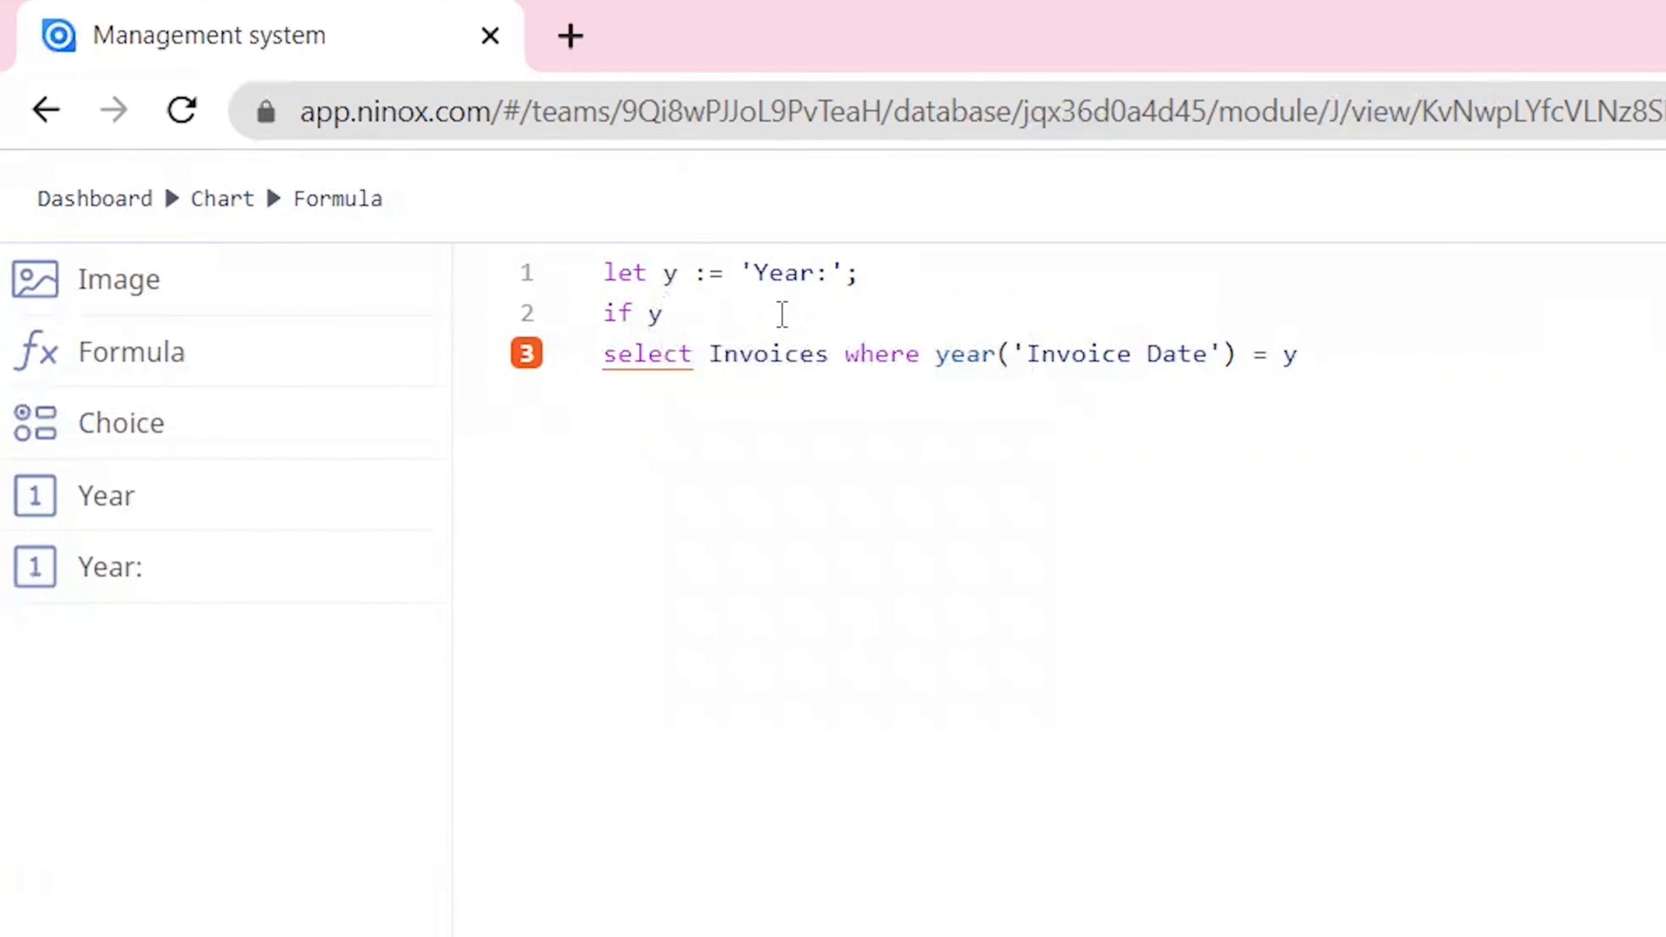
text(then)
click(1476, 716)
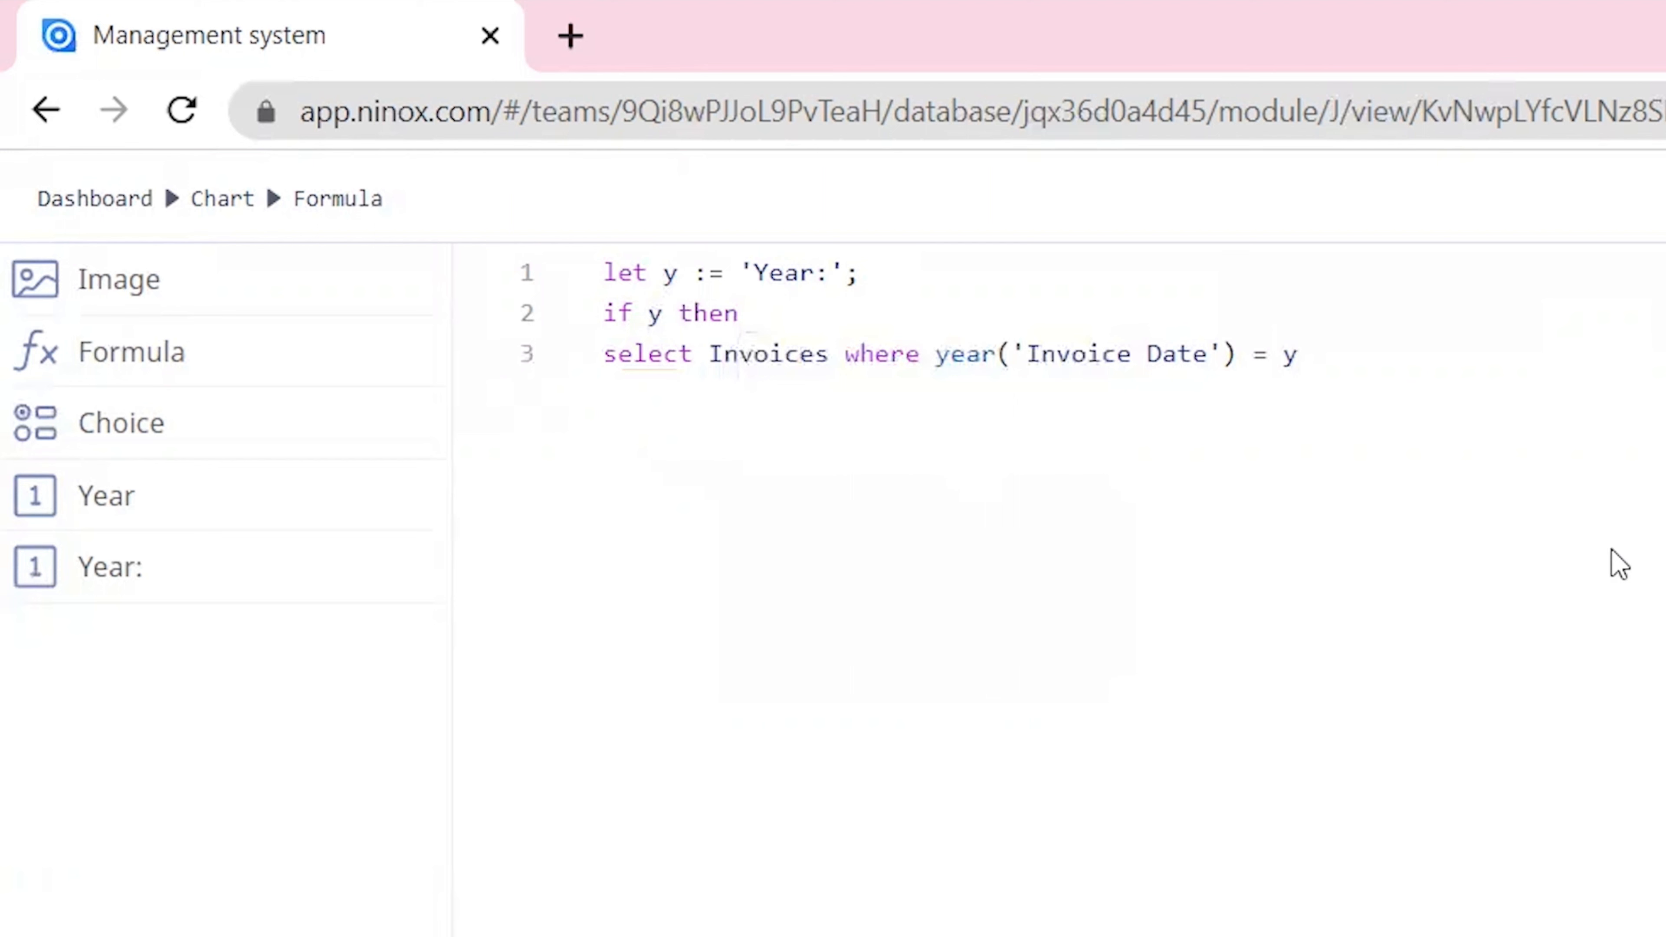
Step: Add the fallback "else select Invoices" to the chart's formula and save the changes
key(Return)
text(else sele)
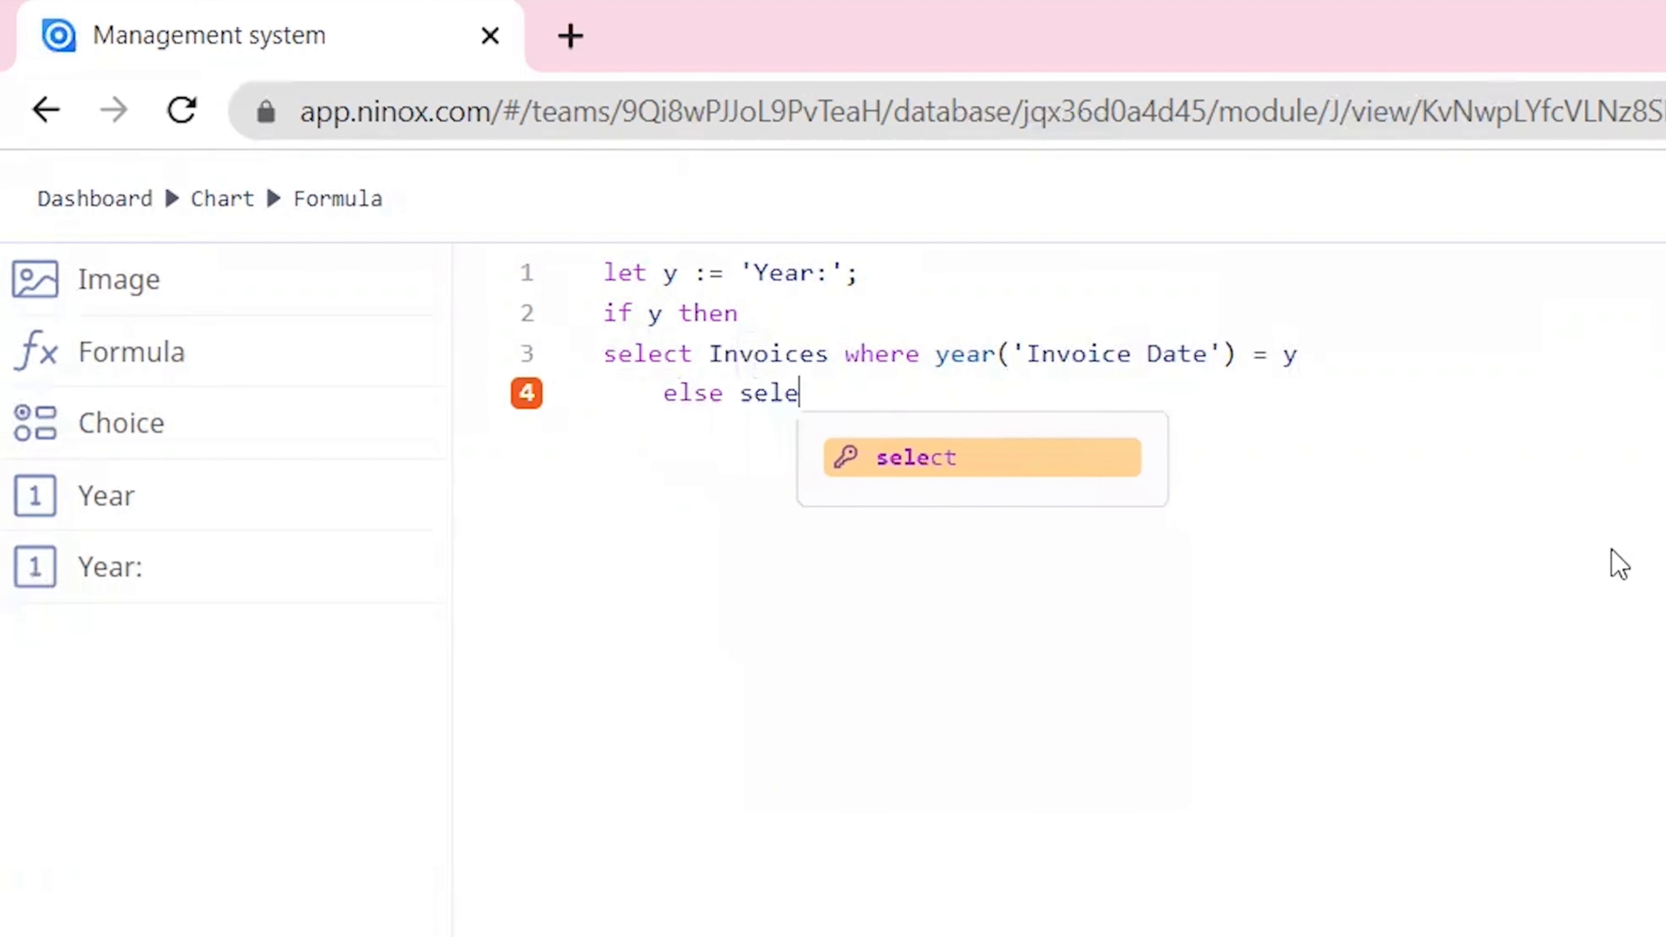
text(ct n)
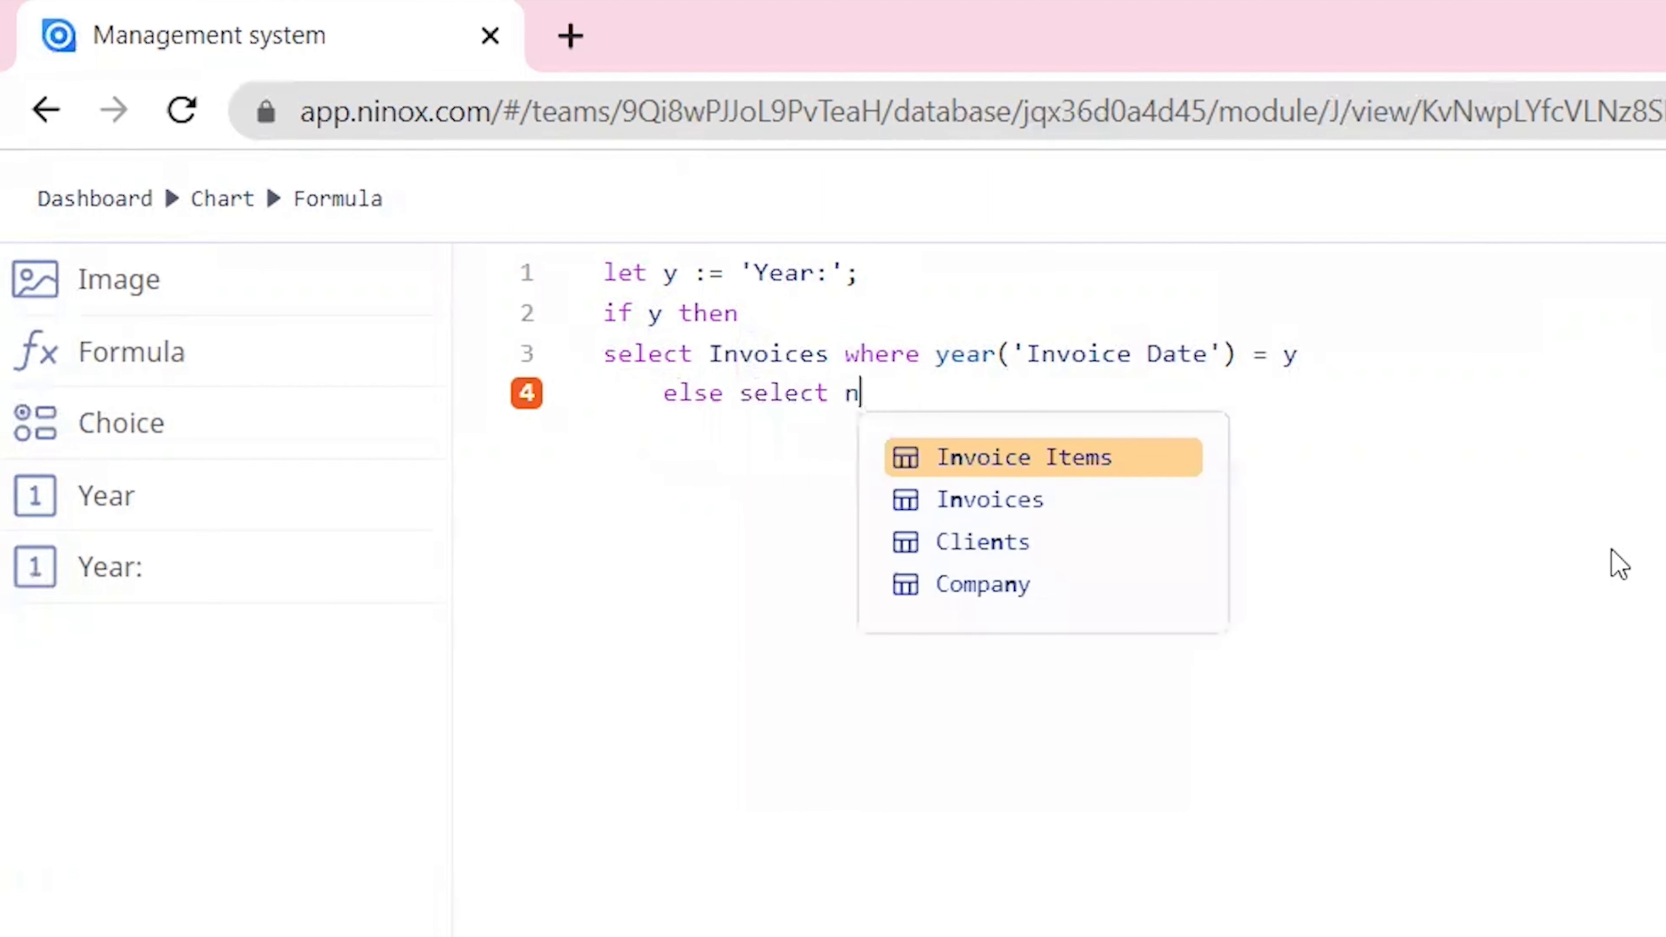
key(BackSpace)
text(Invoices)
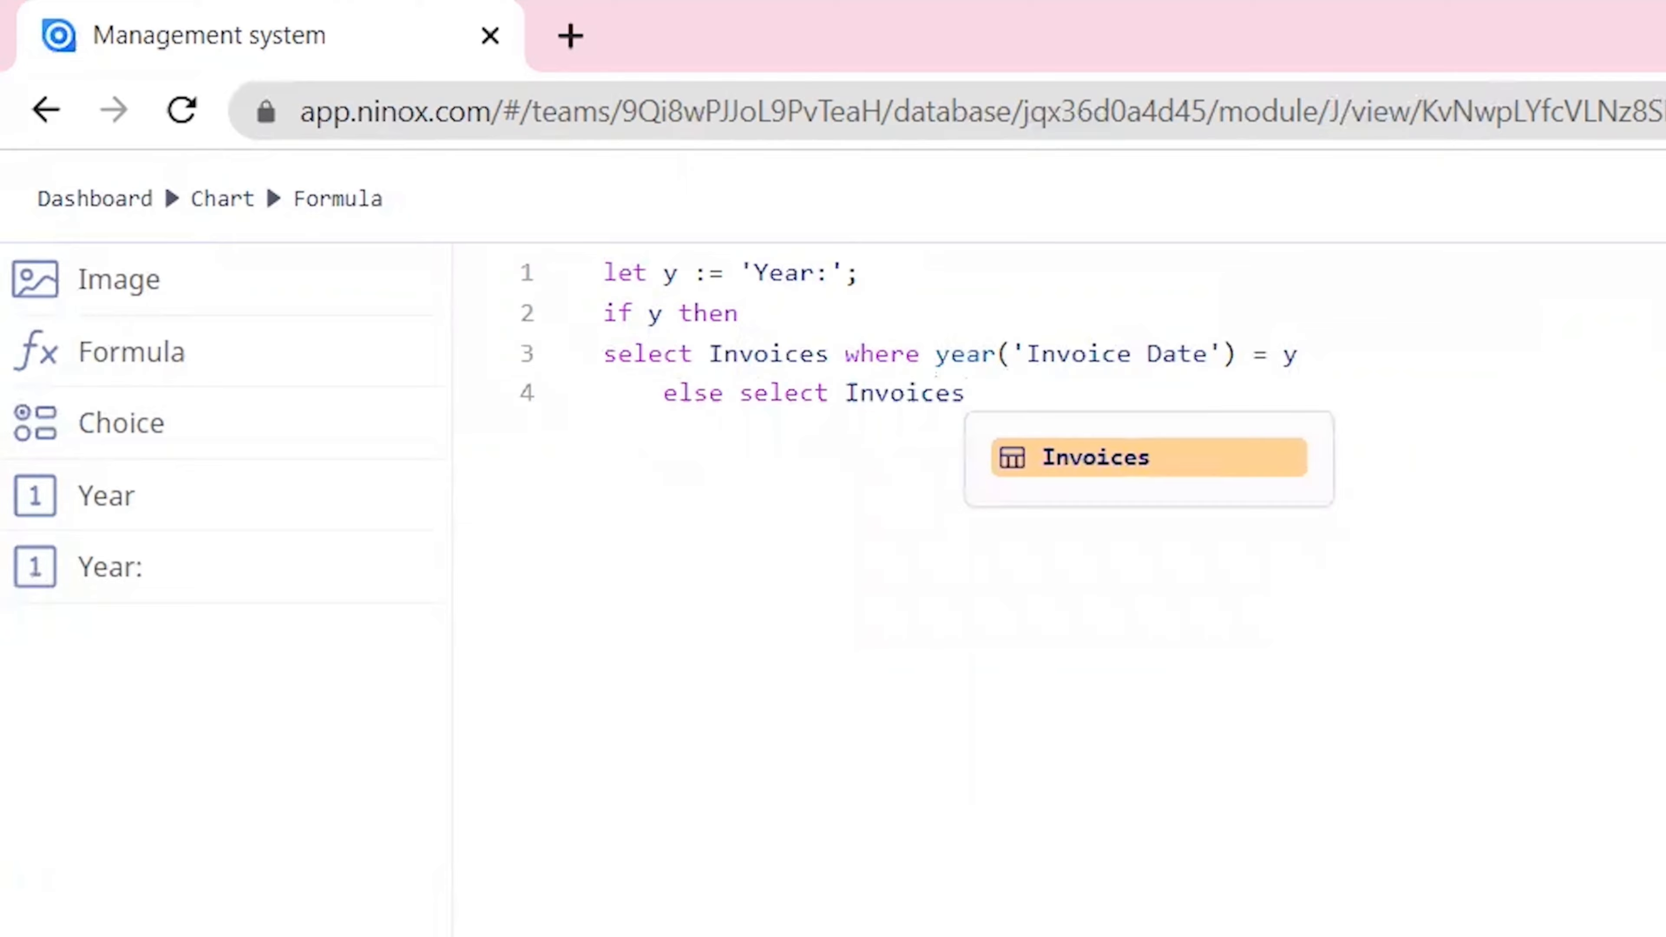
click(1622, 121)
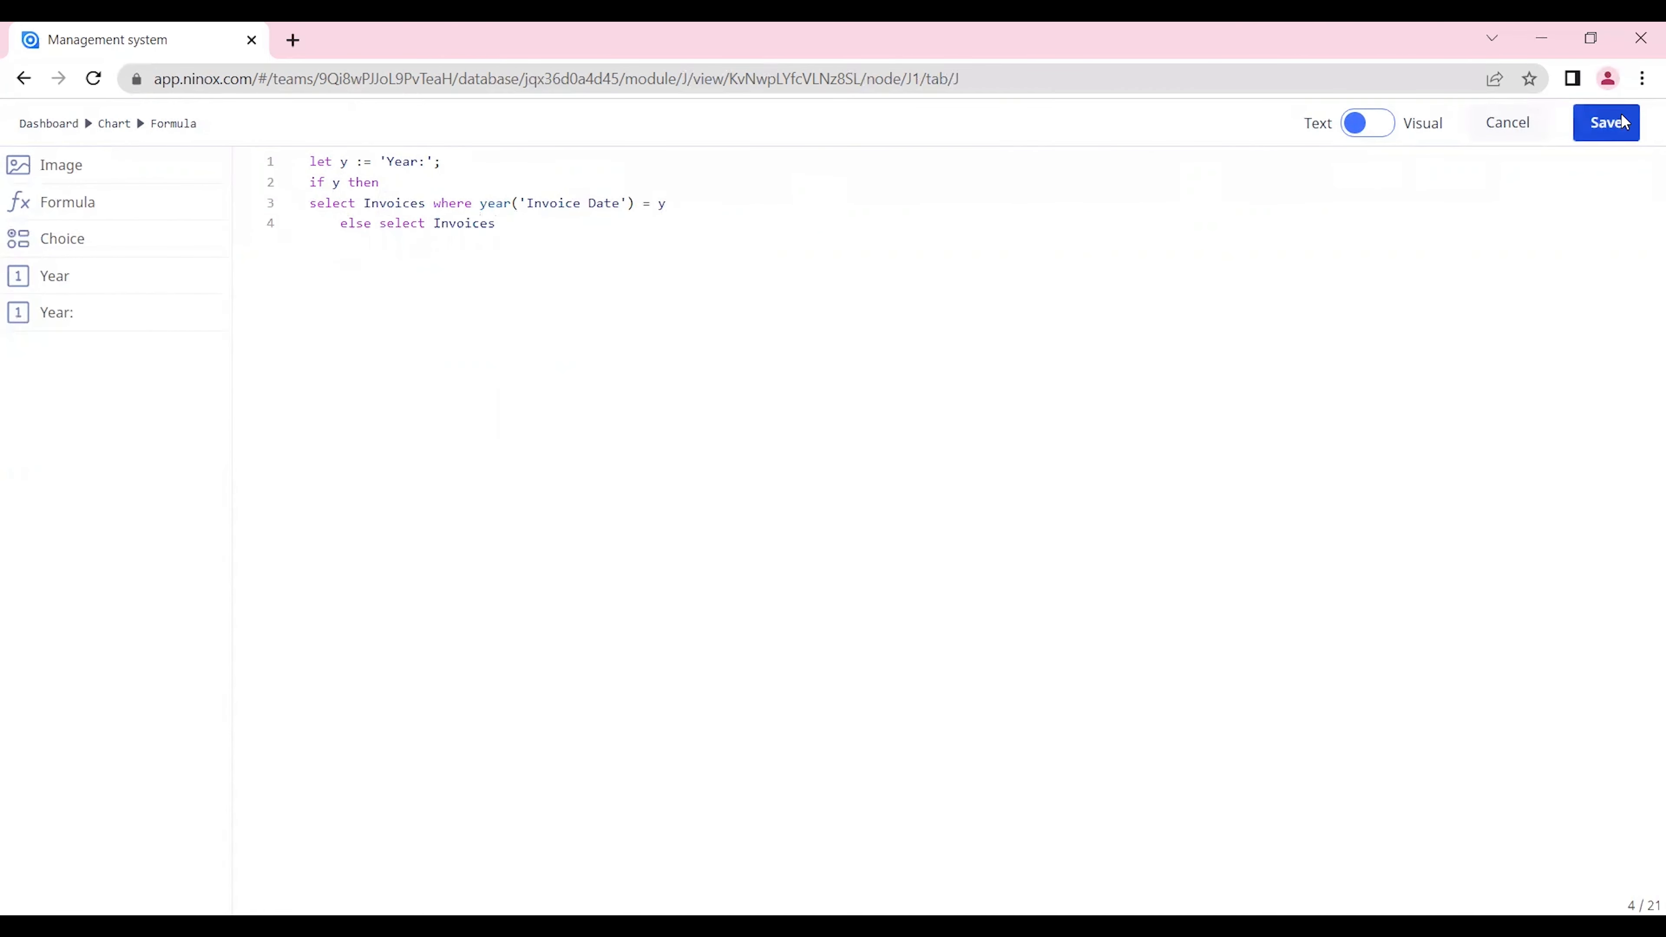
click(1142, 842)
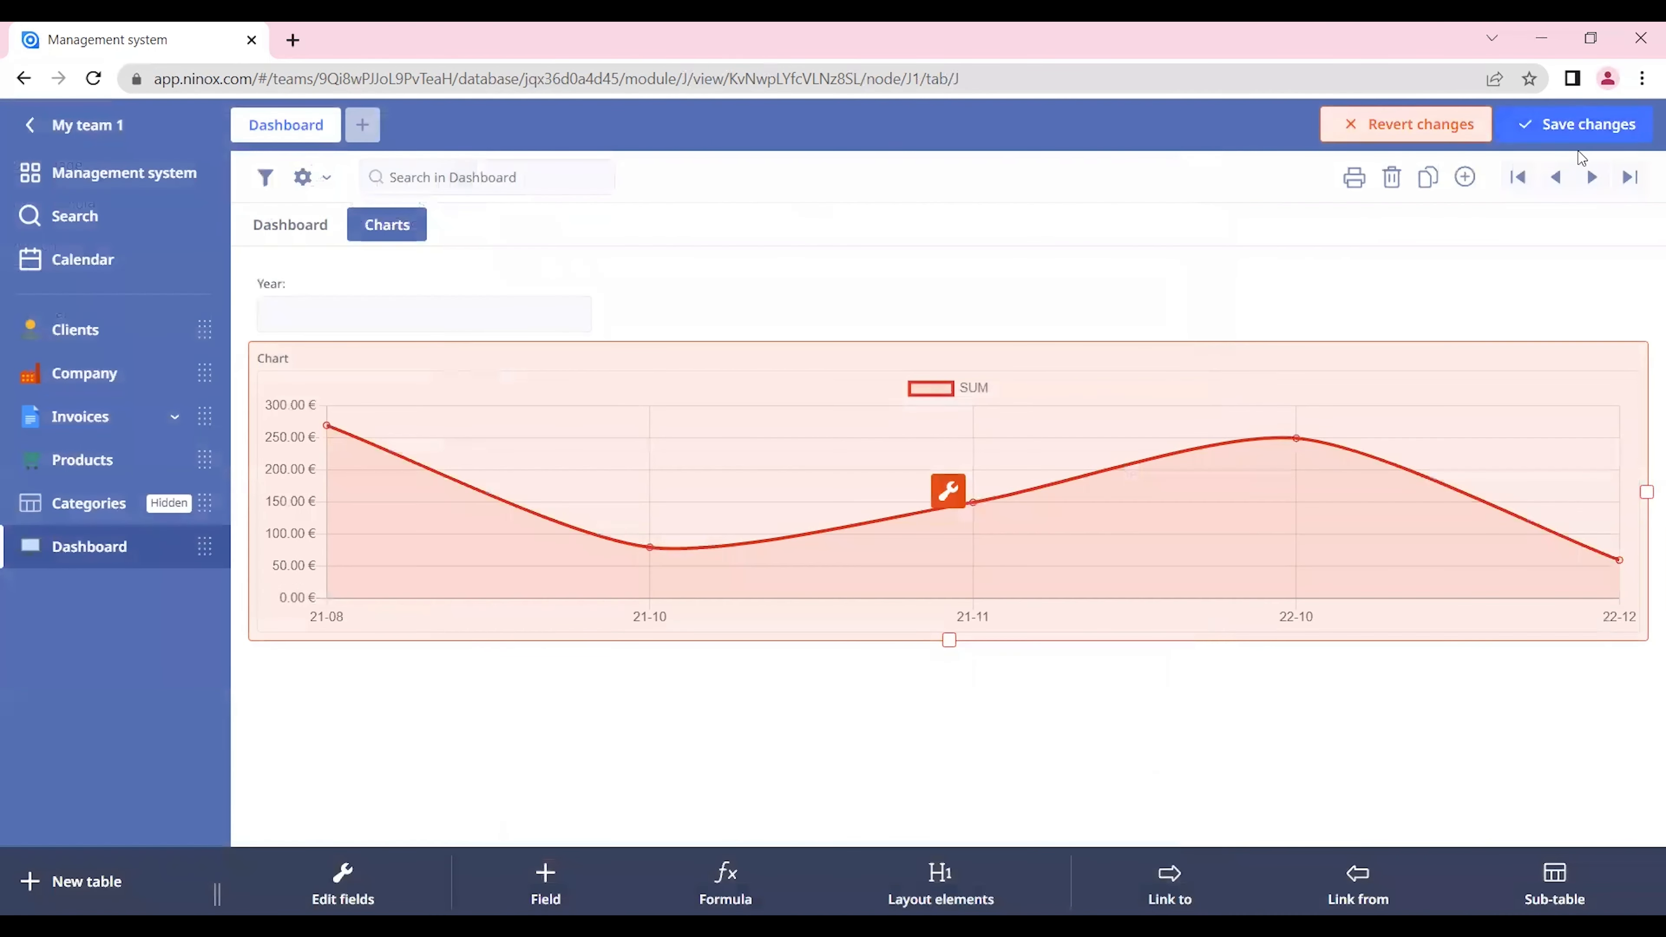
click(1600, 124)
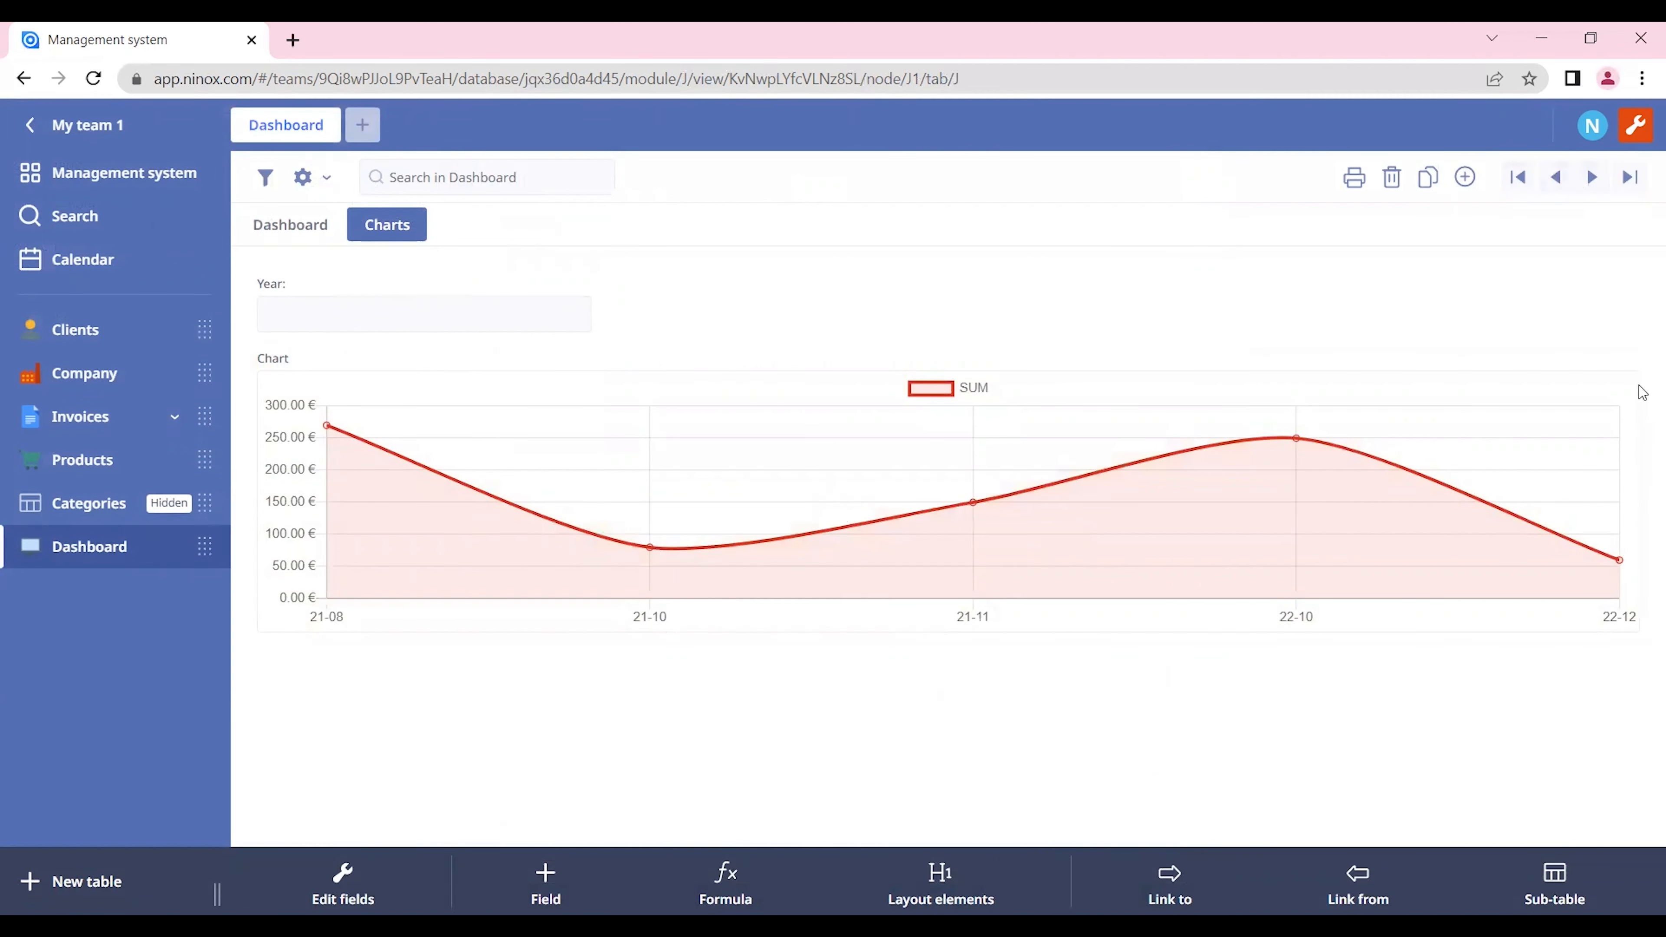
Step: Set the Year: field above the chart to 2022
click(443, 313)
text(2022)
key(Return)
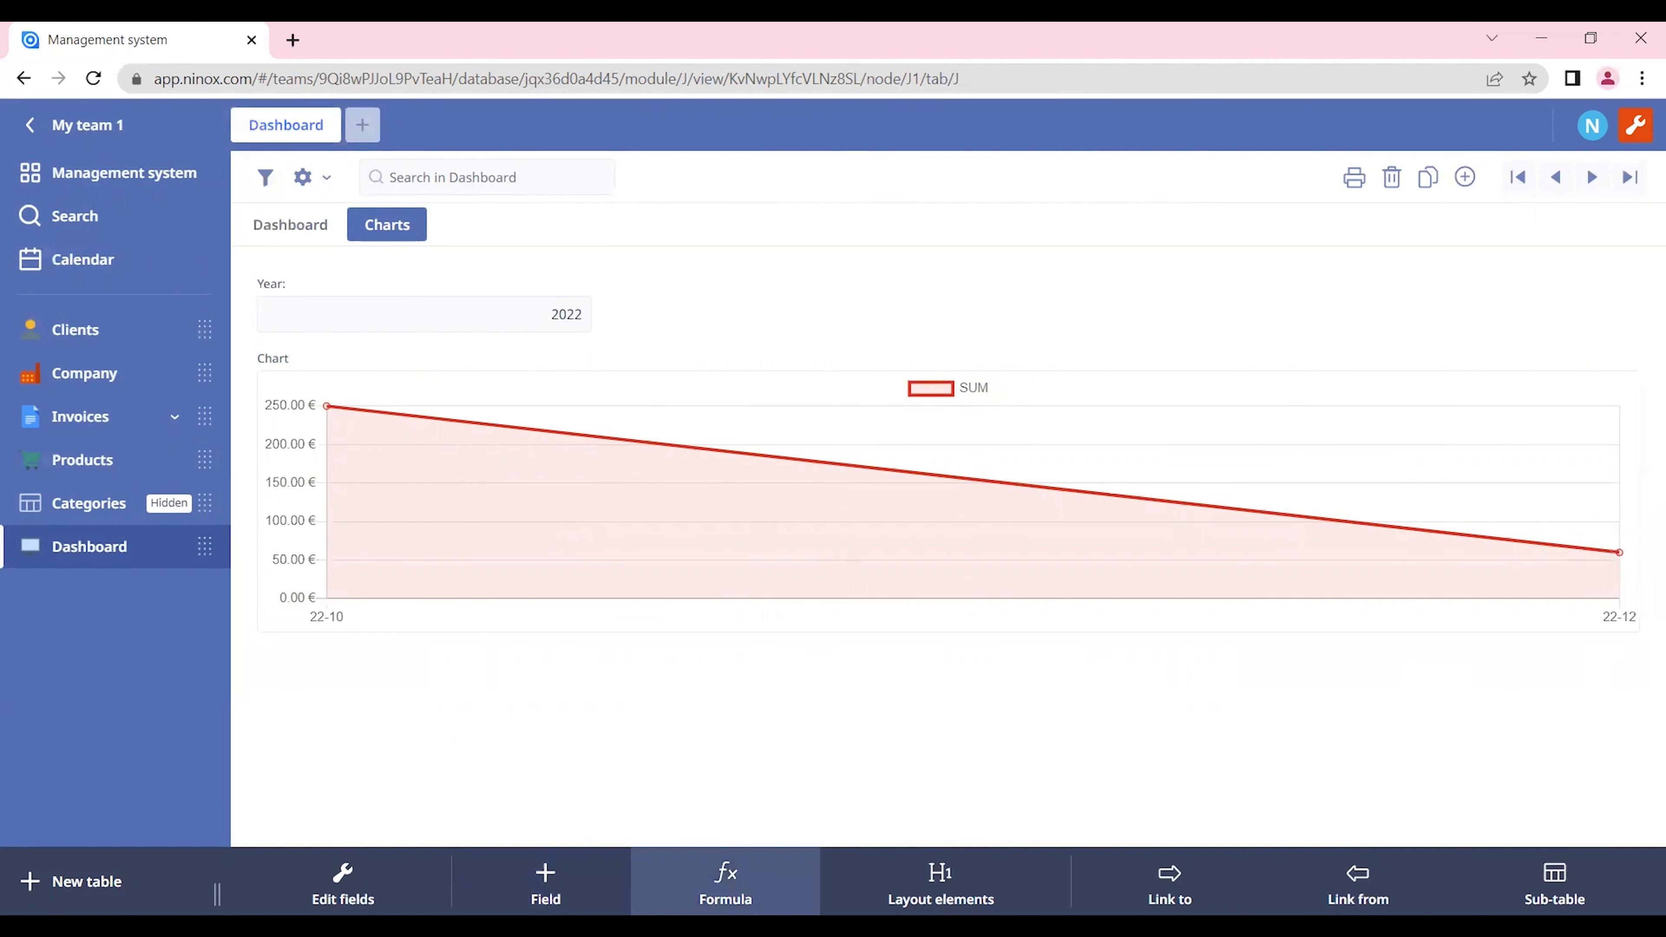
Step: Copy the chart's complete formula and close the chart's settings without altering them
click(904, 447)
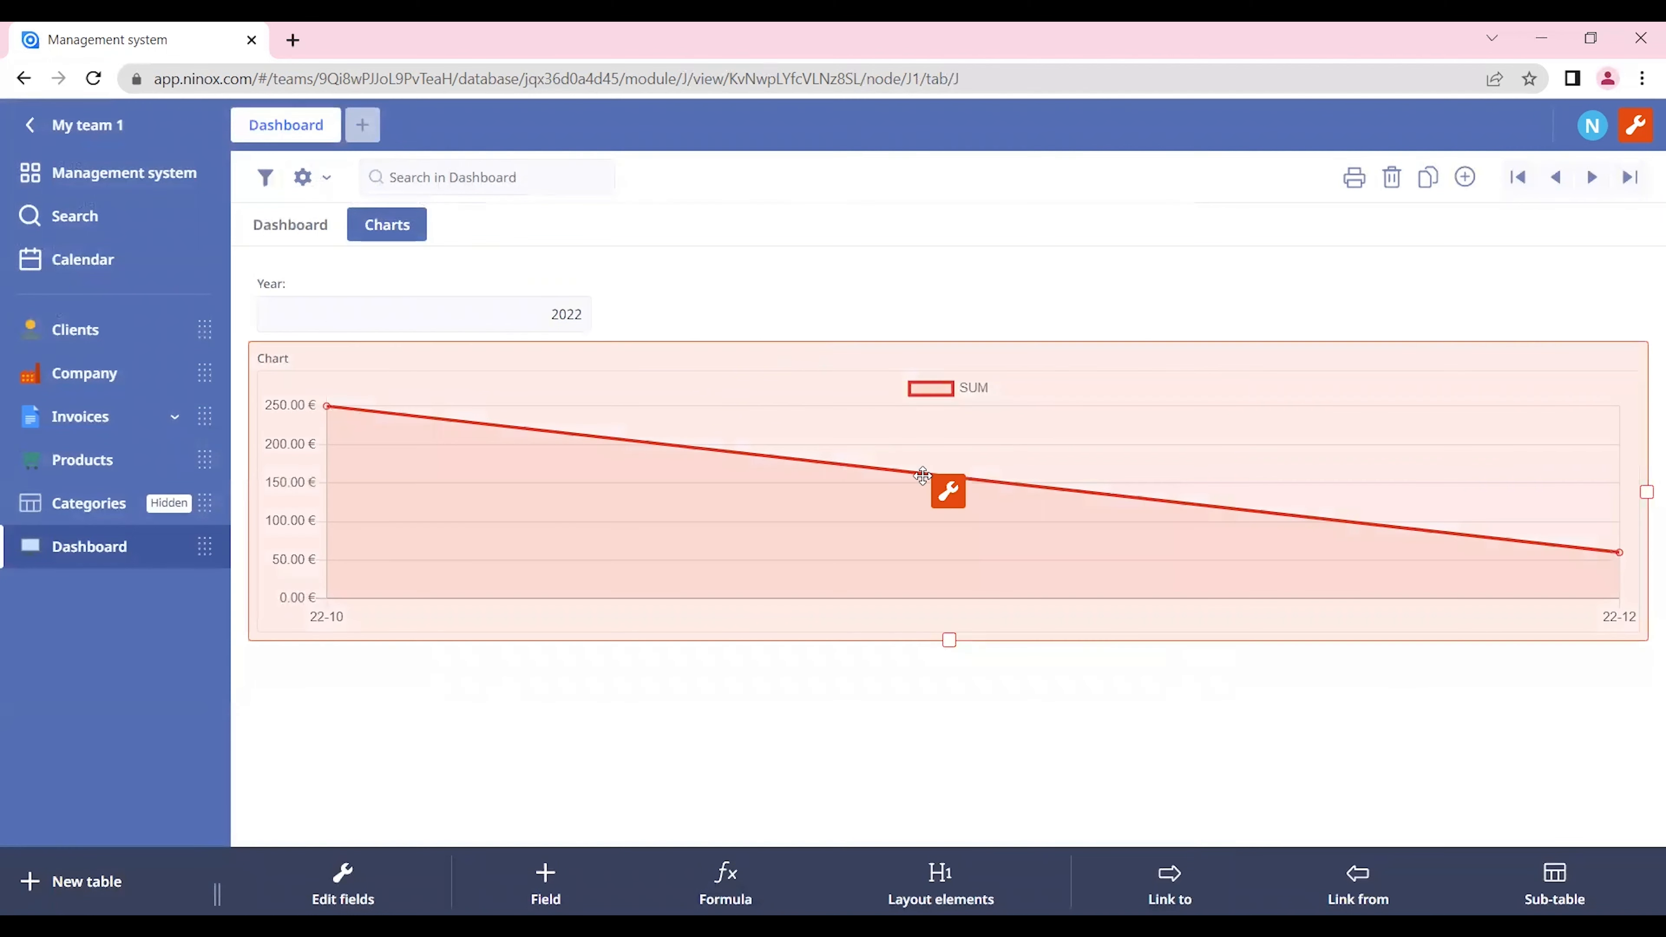
click(948, 492)
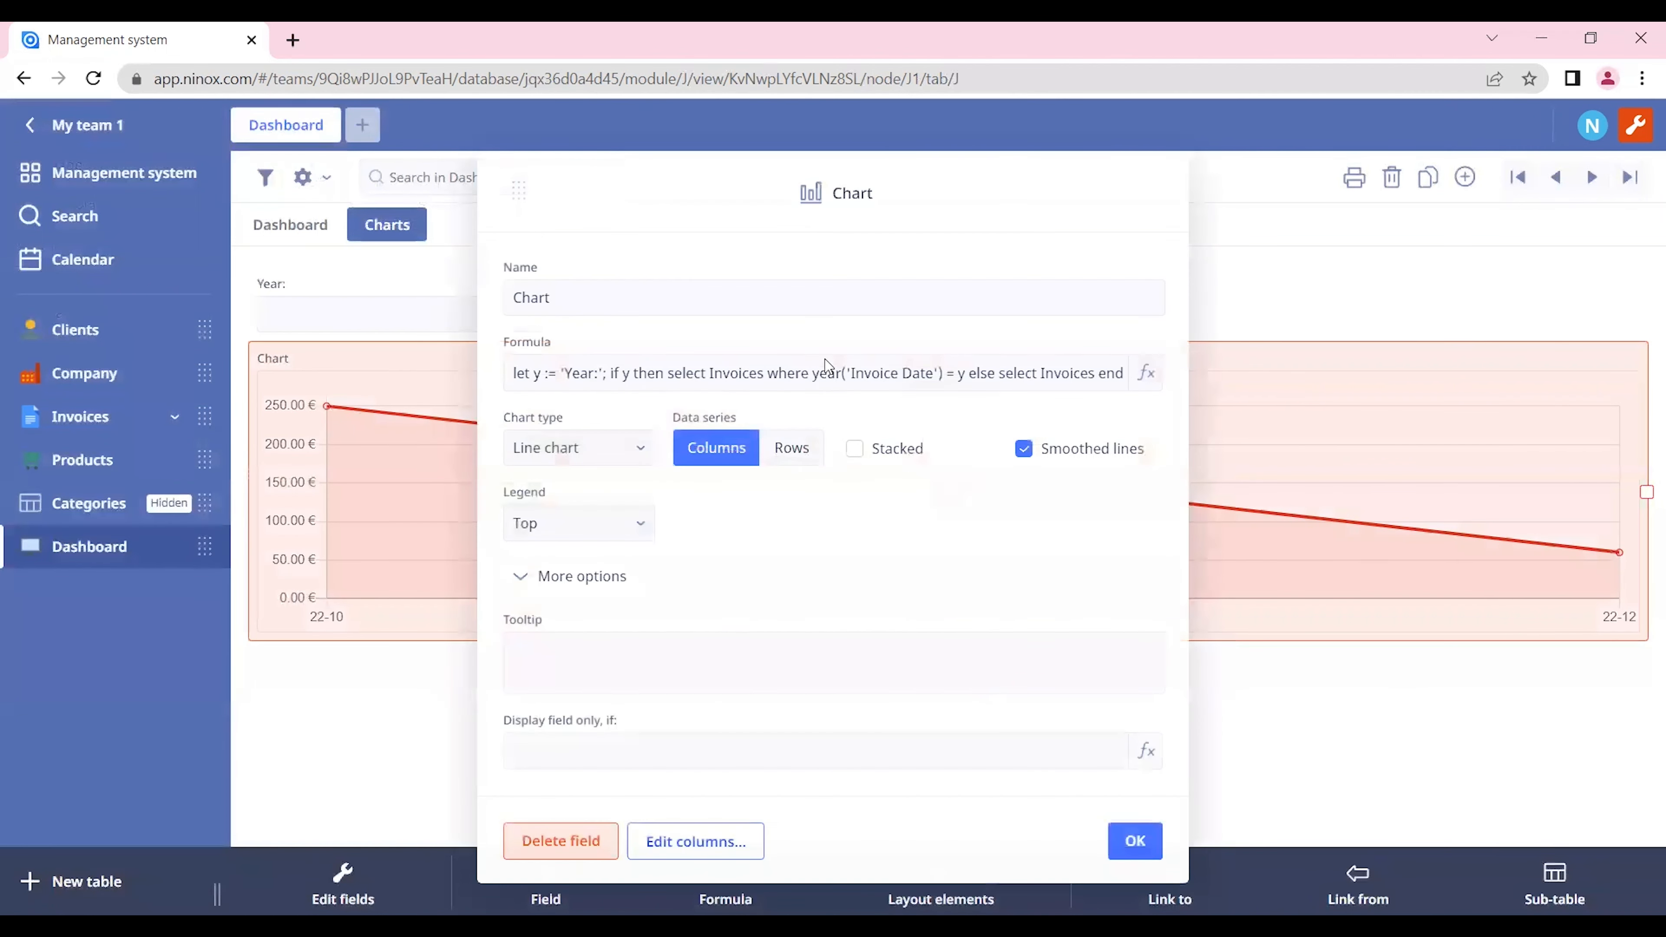
click(811, 379)
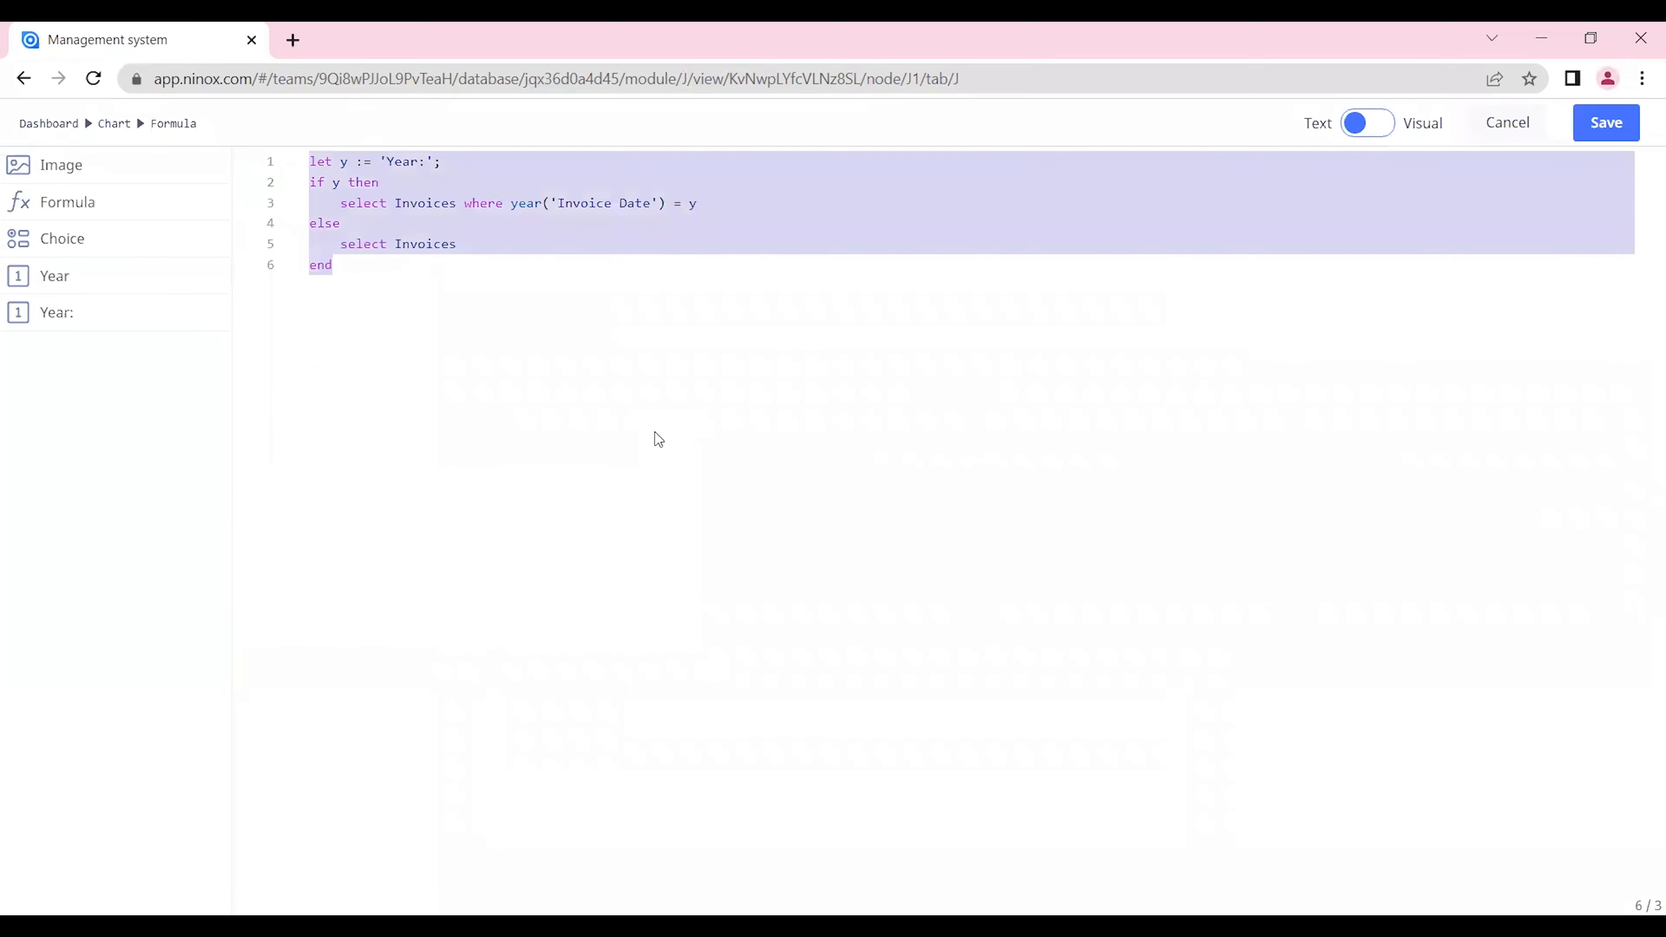
click(1508, 125)
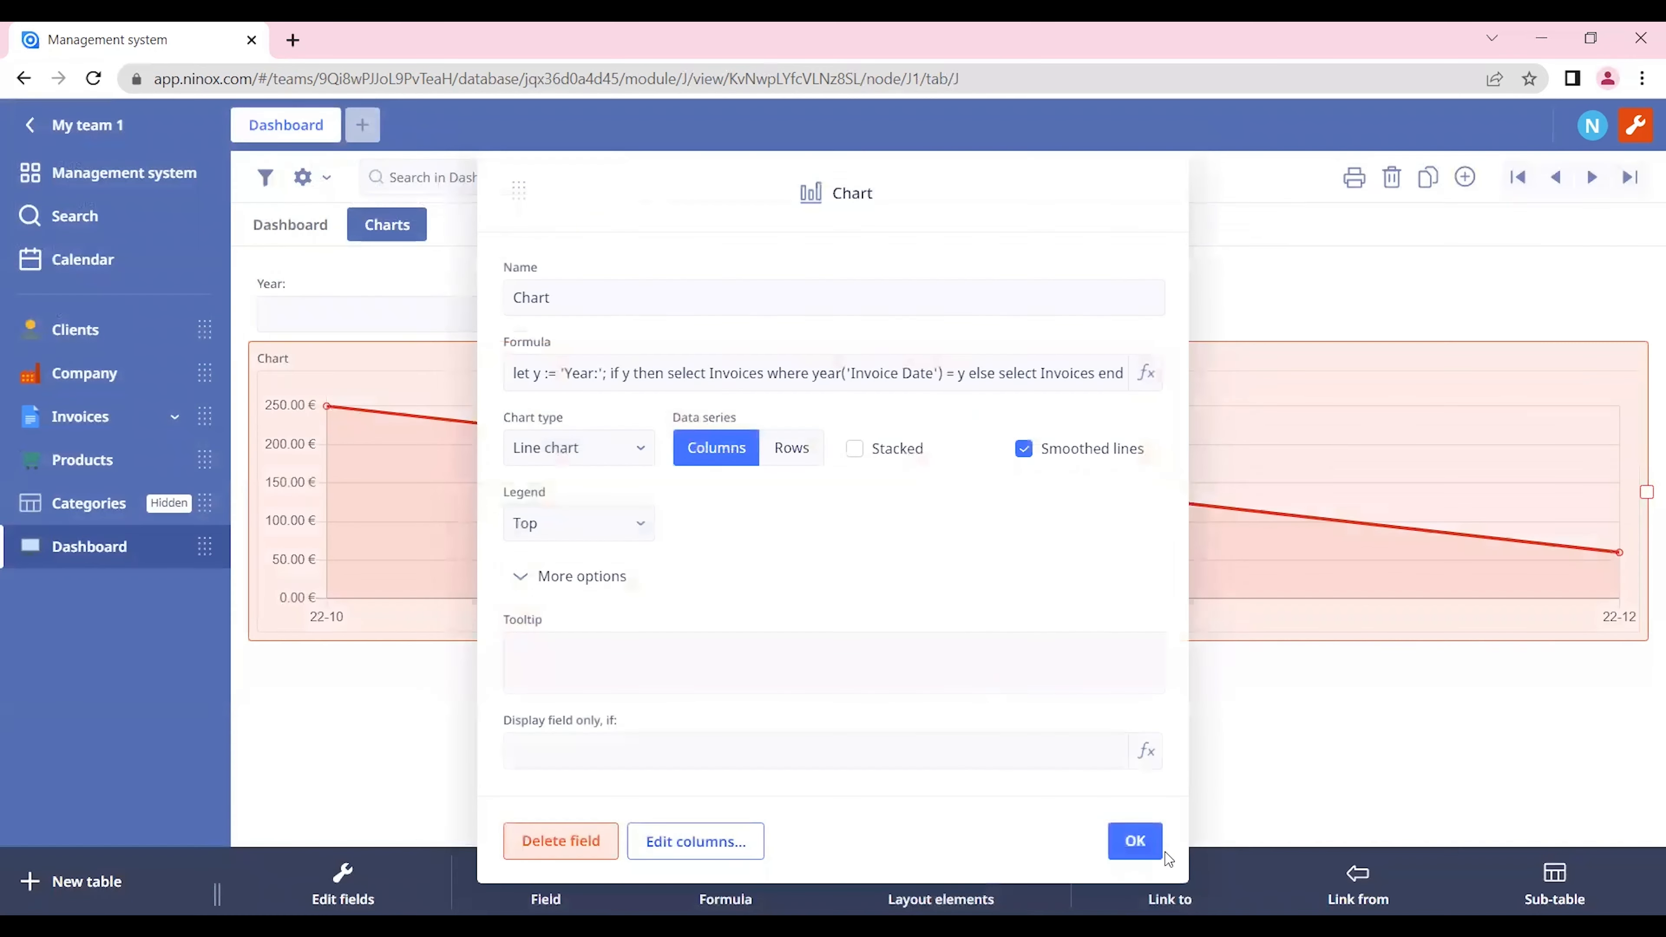
click(1134, 842)
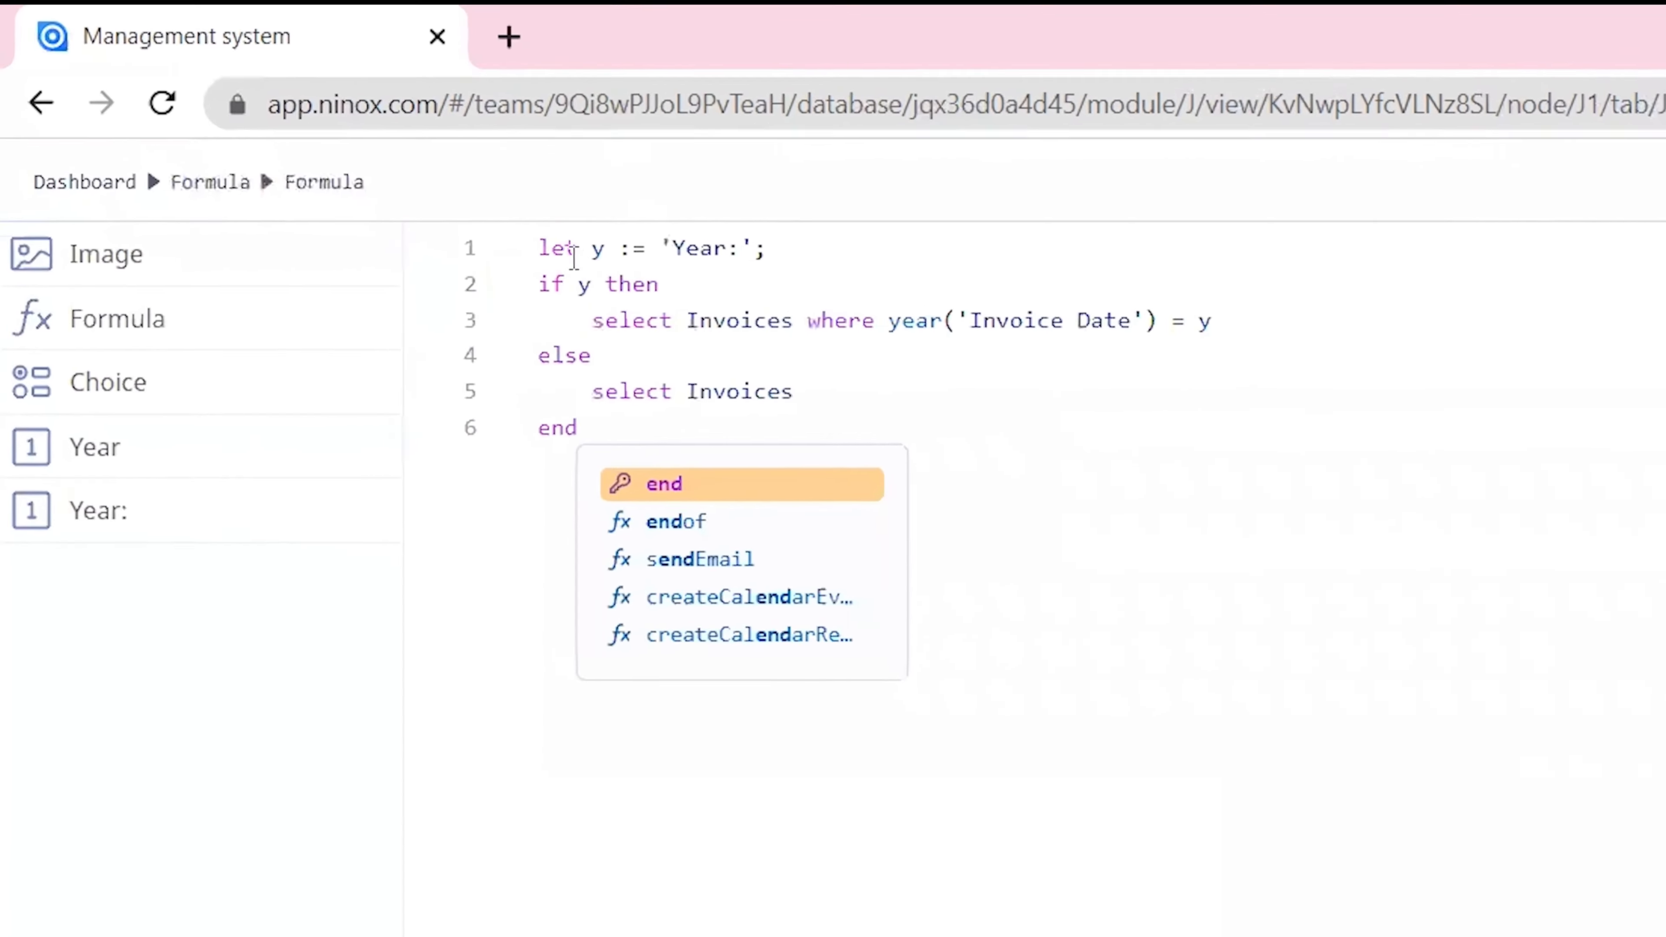
Step: Put the copied chart formula into a new formula field and wrap its year-filtered invoice selection in count()
click(580, 332)
text(count)
shift+click(1490, 348)
text(()
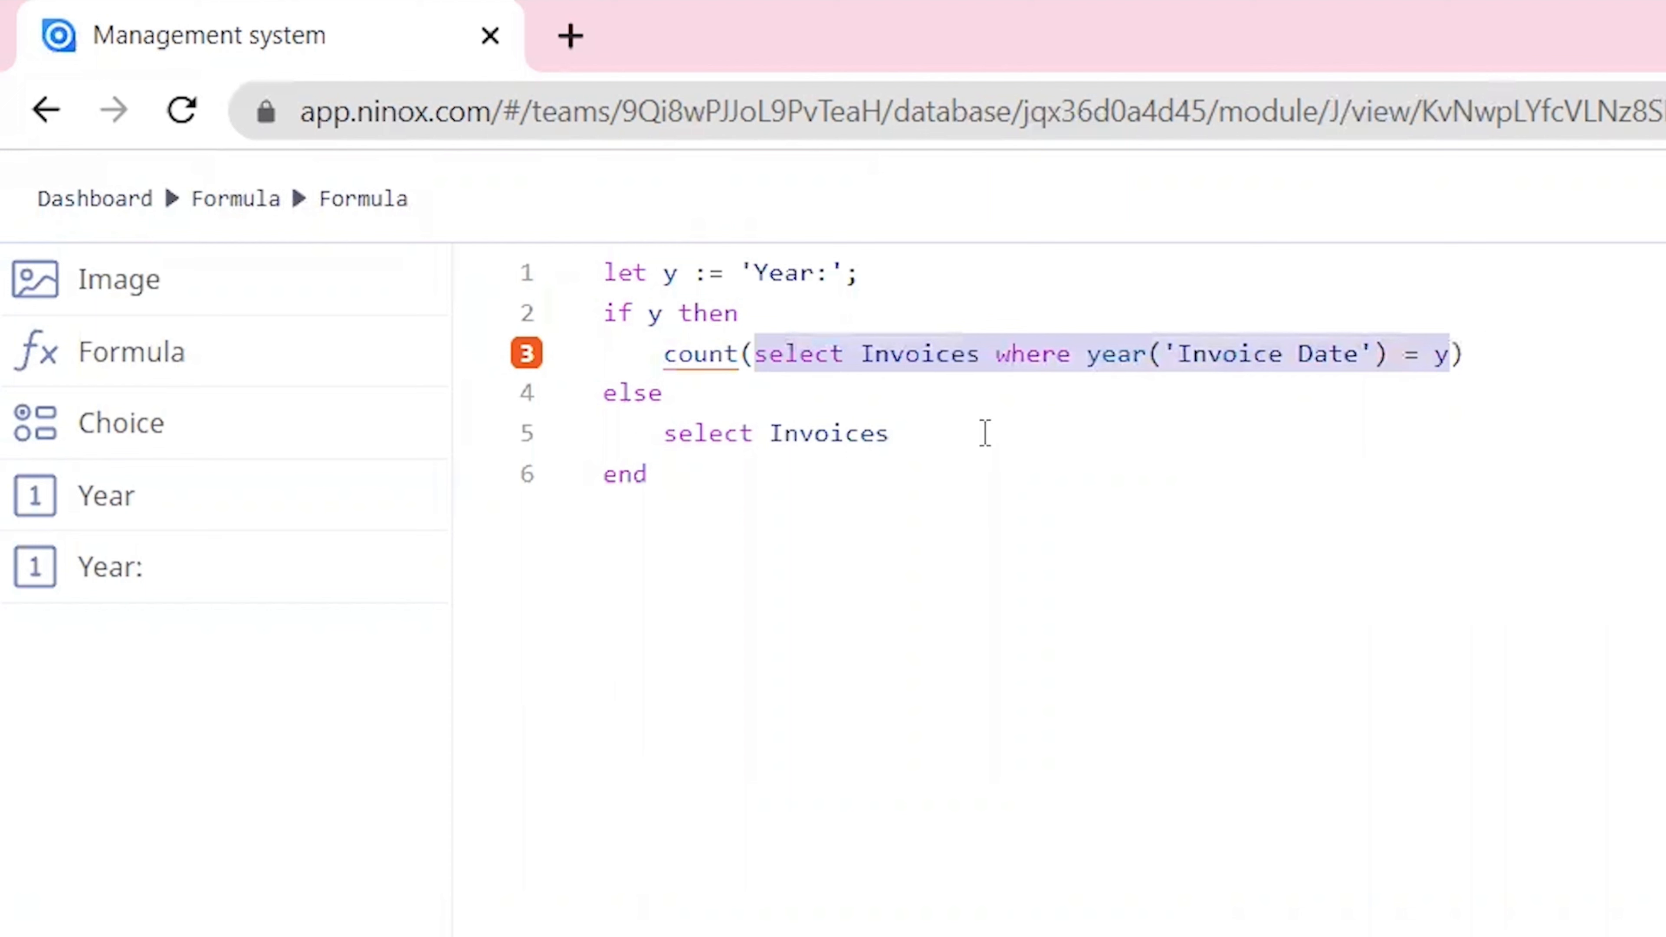
Step: Wrap the "select Invoices" of the else branch in count() and save the formula
click(982, 450)
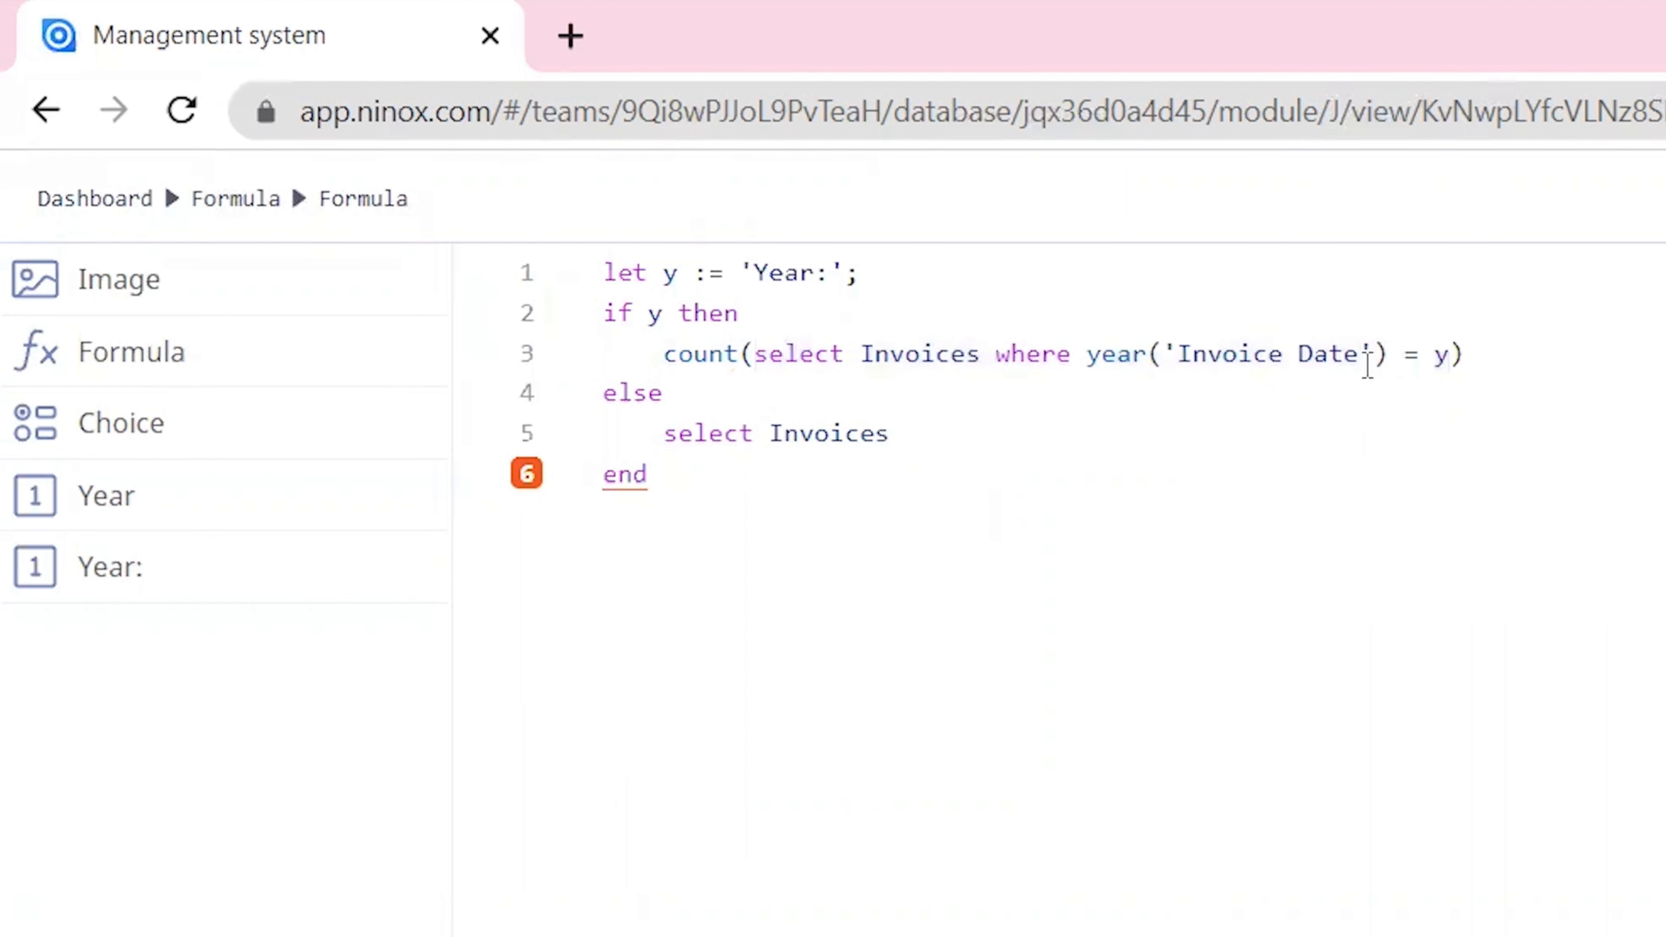
click(666, 446)
text(count)
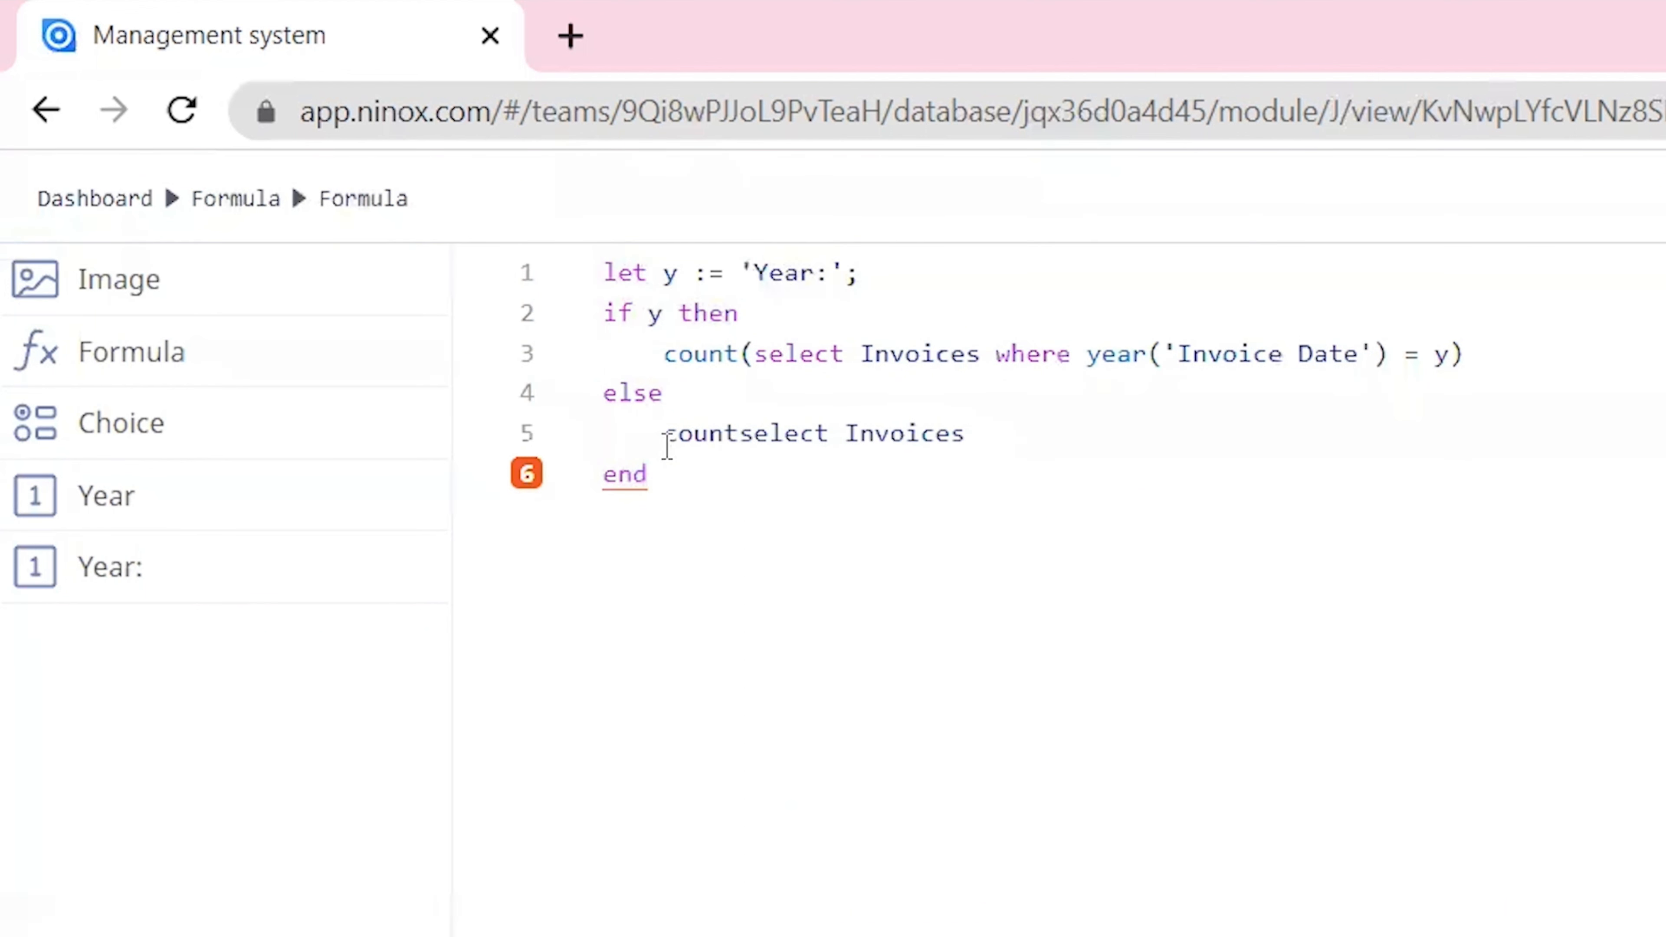
key(shift+Right)
key(shift+Right)
key(shift+Right)
key(shift+Right)
key(shift+Right)
key(shift+Right)
key(shift+Right)
key(shift+Right)
key(shift+Right)
key(shift+Right)
key(shift+Right)
key(shift+Right)
key(shift+Right)
key(shift+Right)
key(shift+Right)
text(()
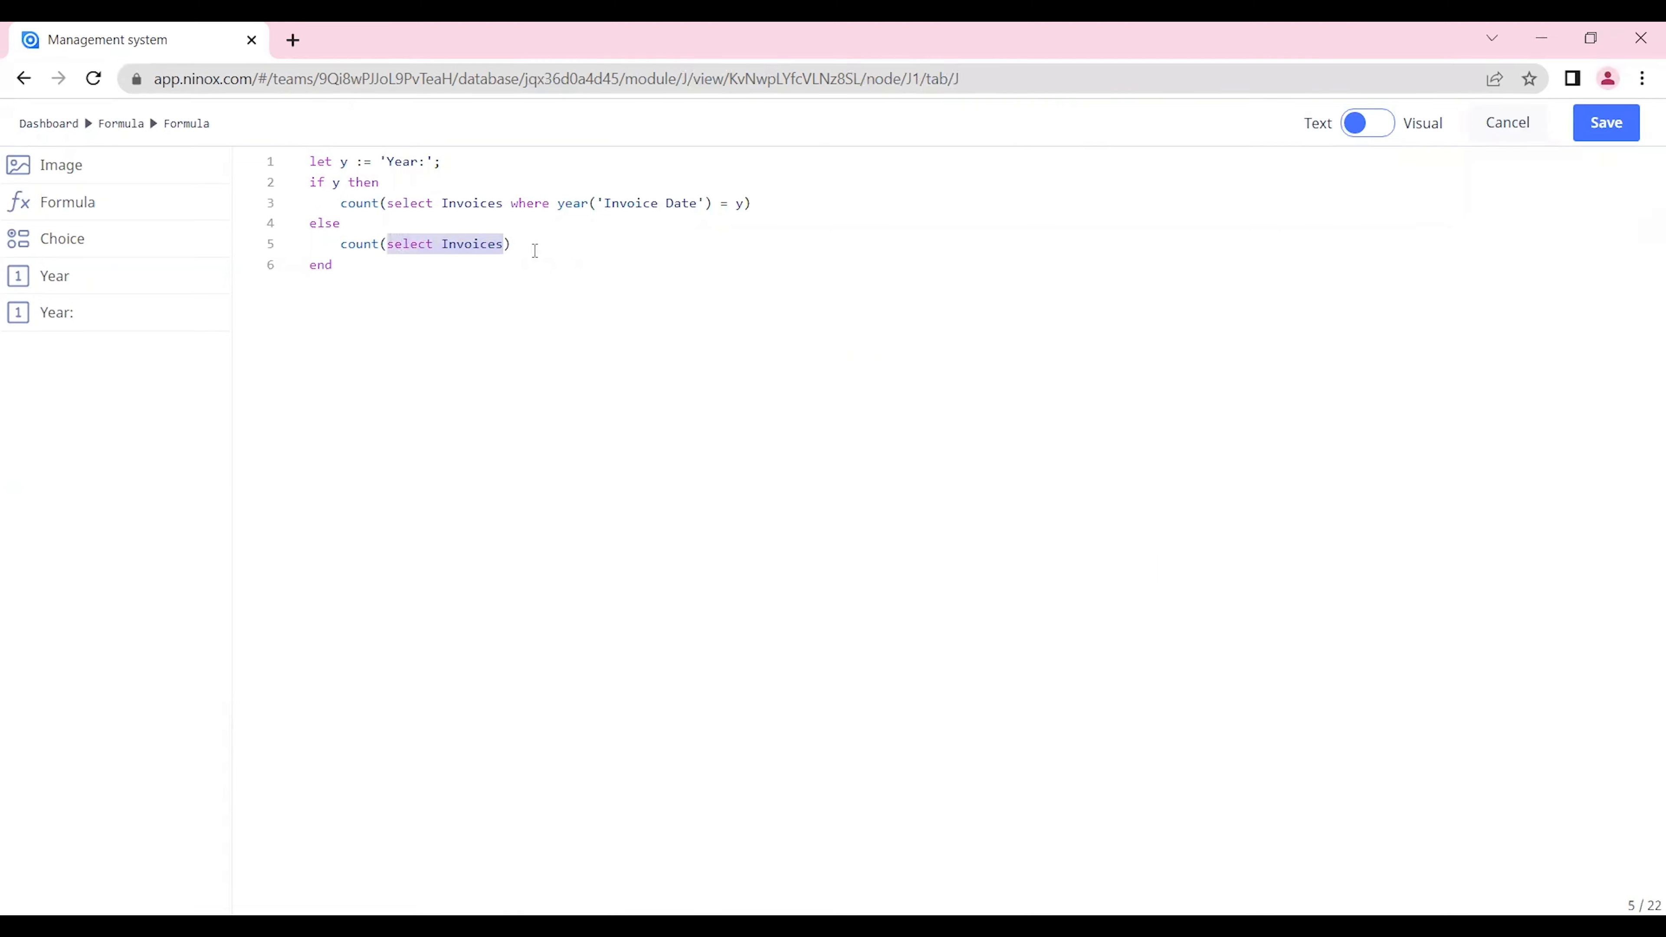
click(1619, 126)
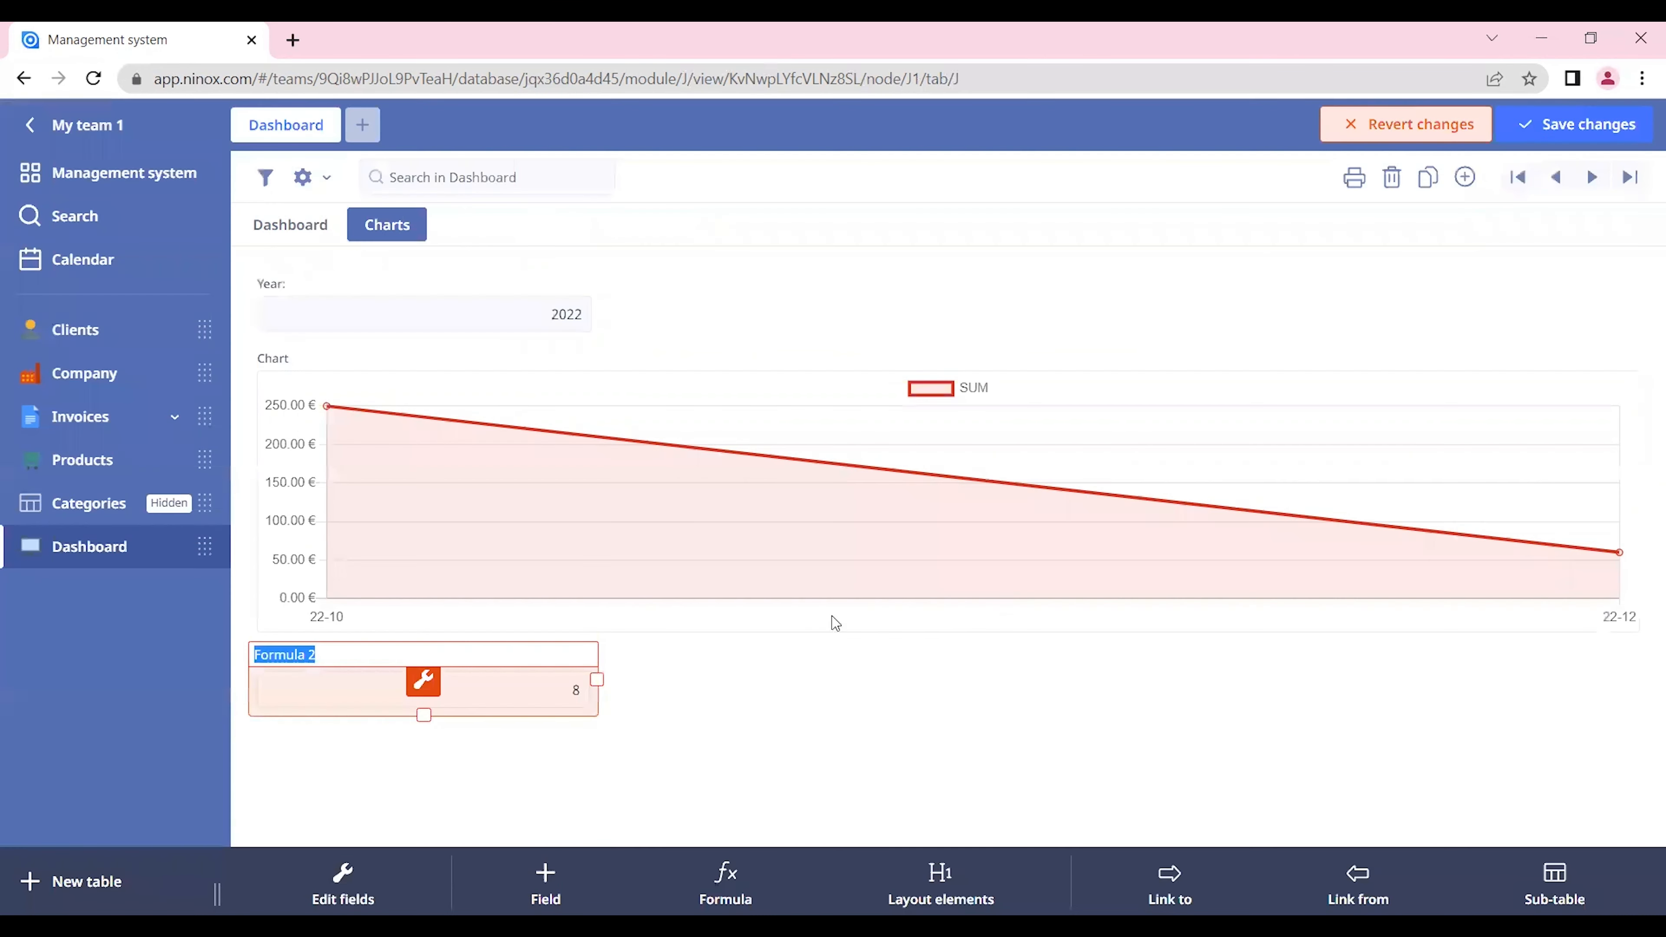
Step: Name the new formula field "Count of Invoices" and save the changes
text(Count of Invoices)
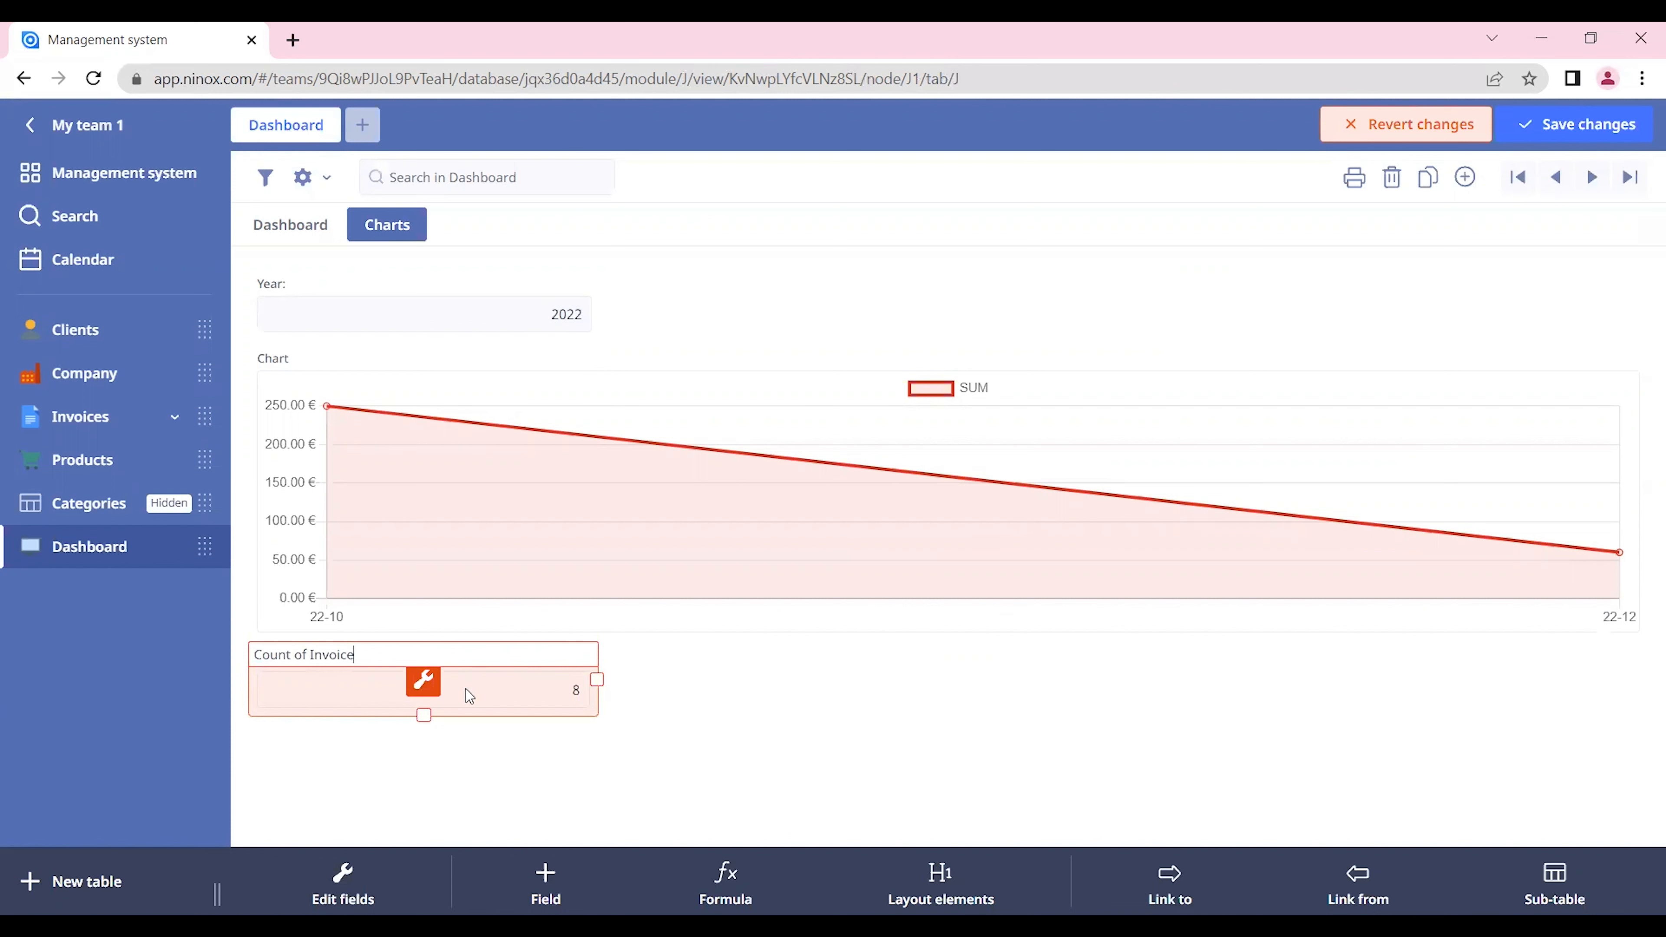
key(Return)
click(1553, 126)
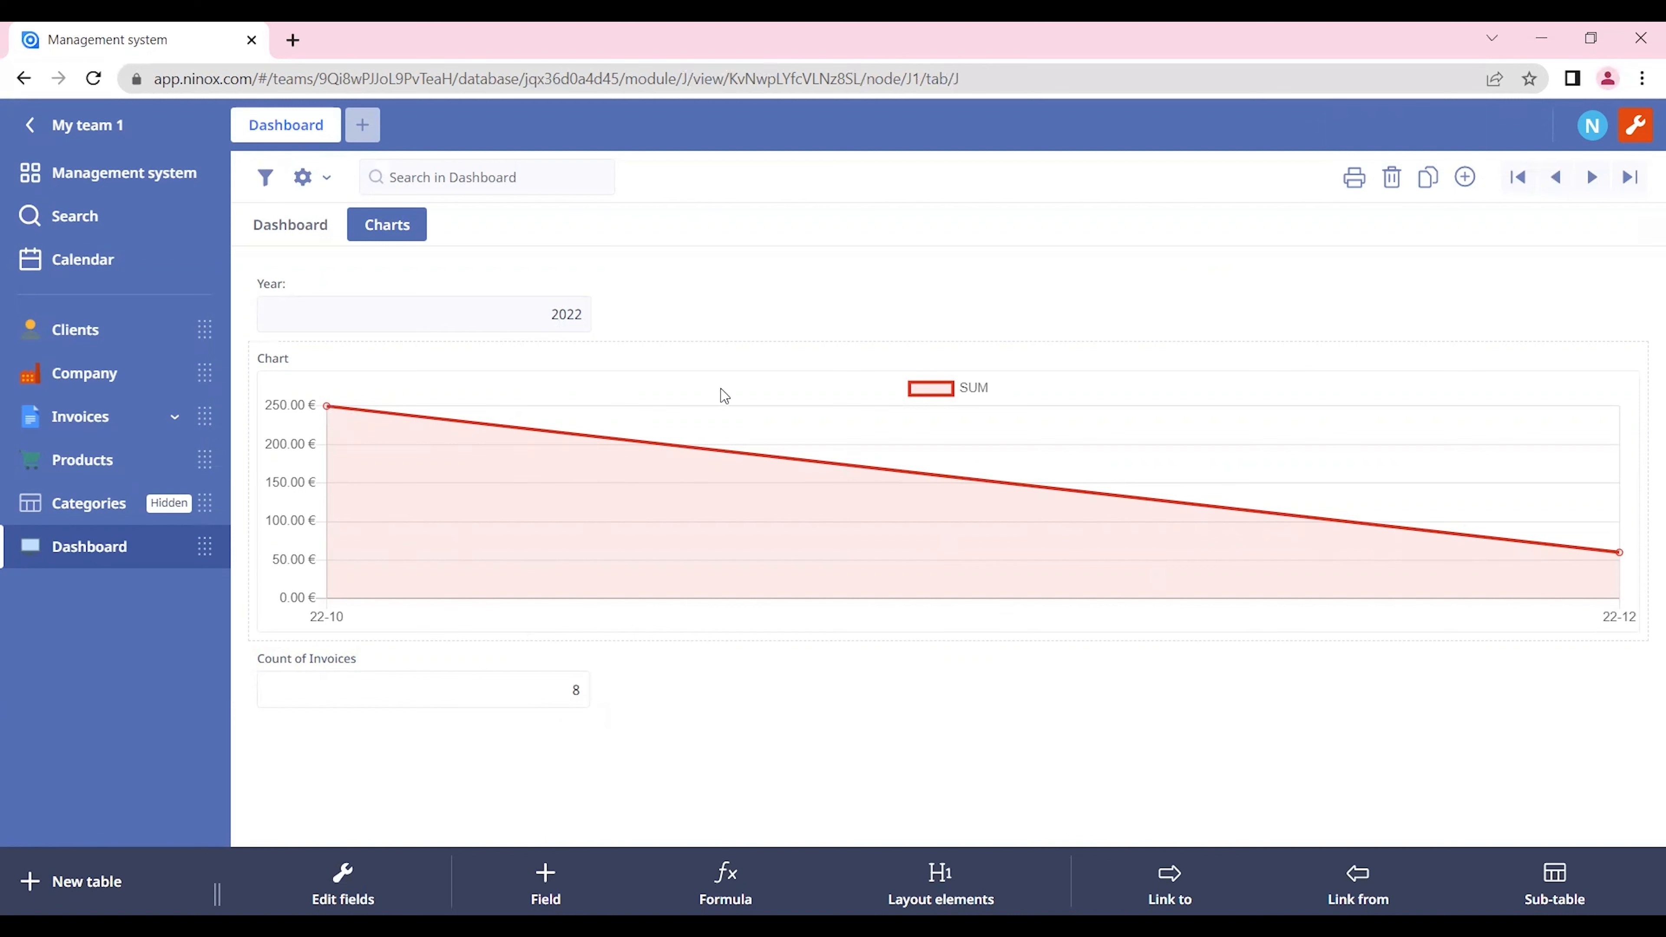
Step: Change the Year: field above the chart to 2021
click(554, 317)
text(1)
key(Return)
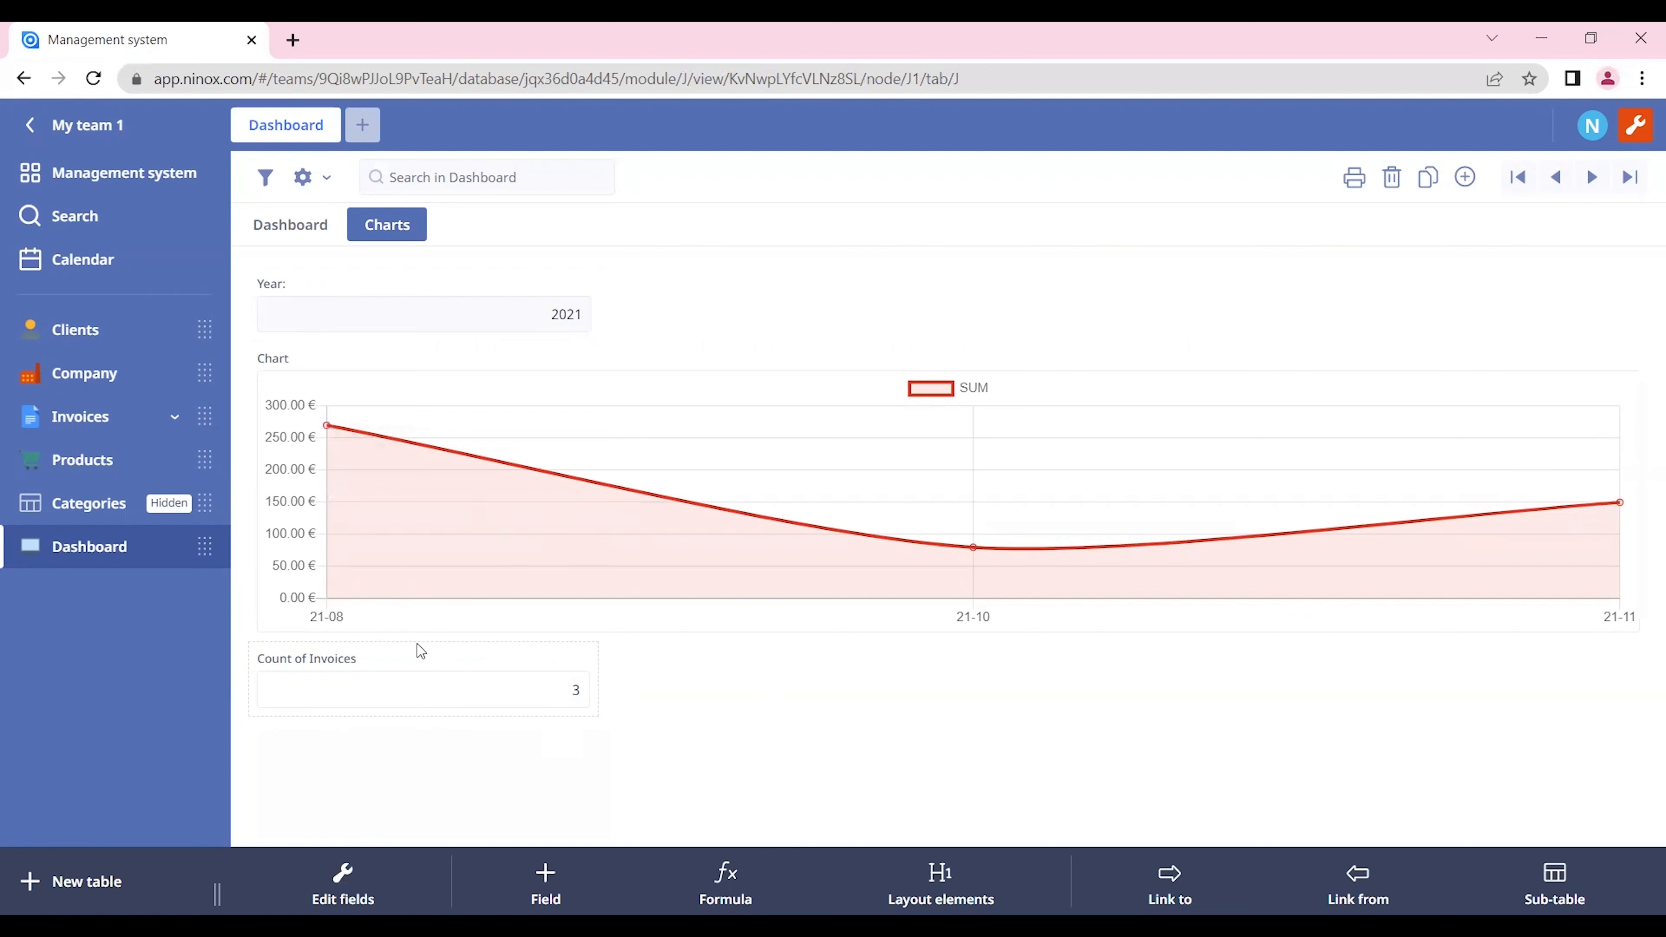
Step: Narrow the Count of Invoices field to about half its width and save the layout
click(564, 654)
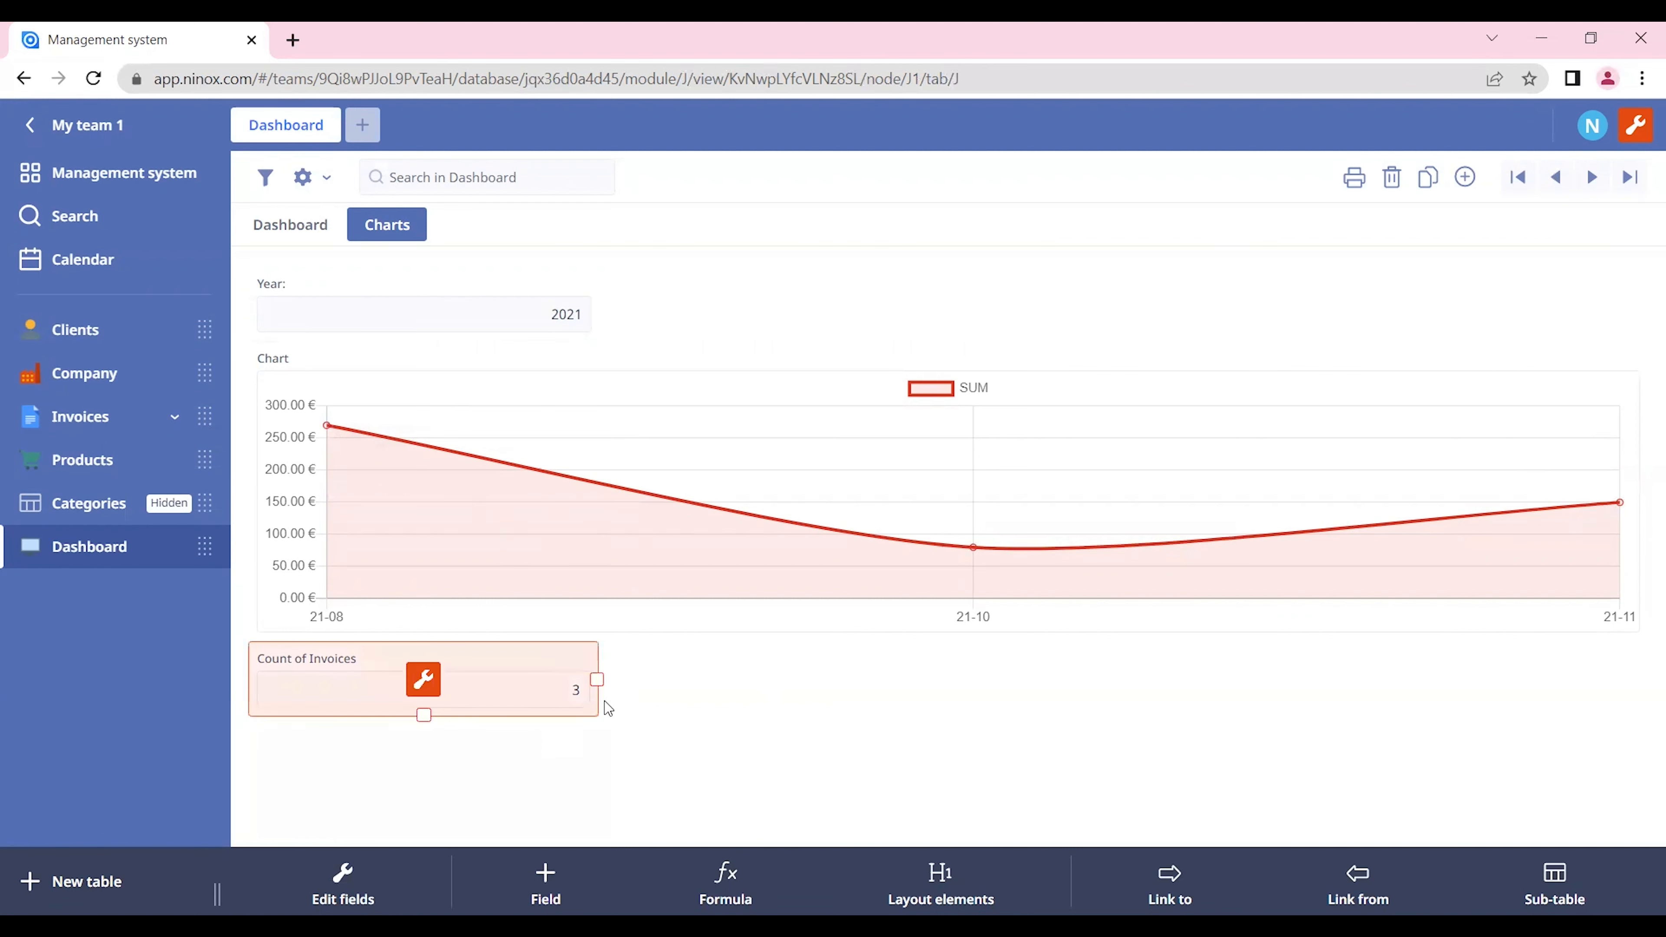
drag(597, 680, 422, 680)
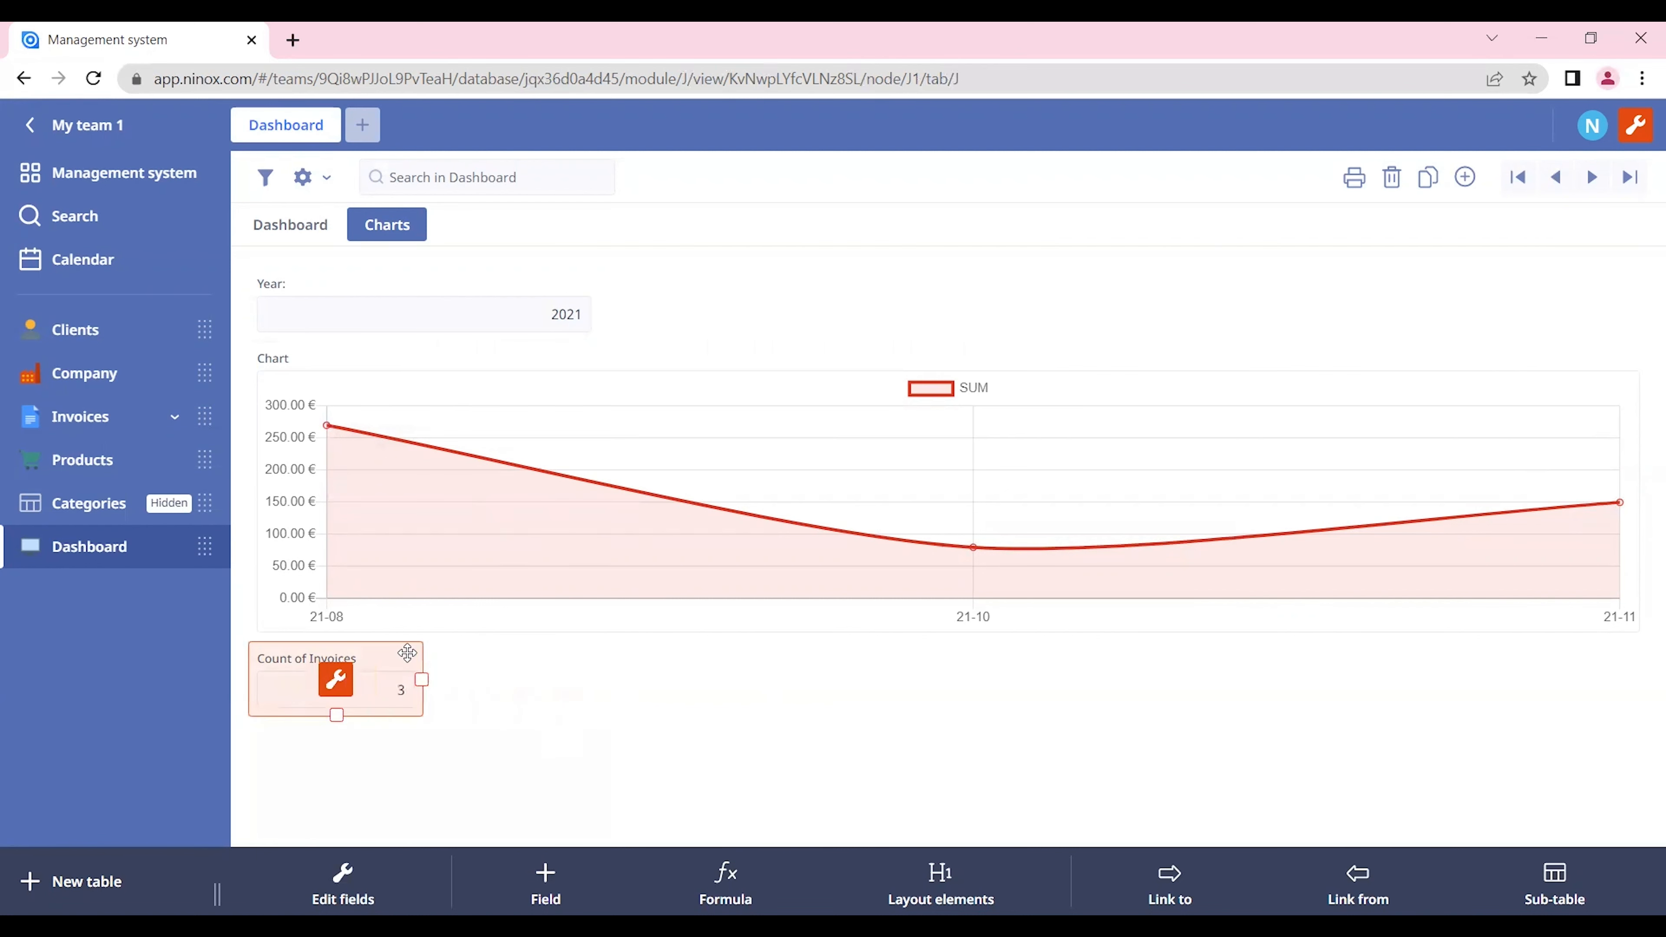
click(1604, 128)
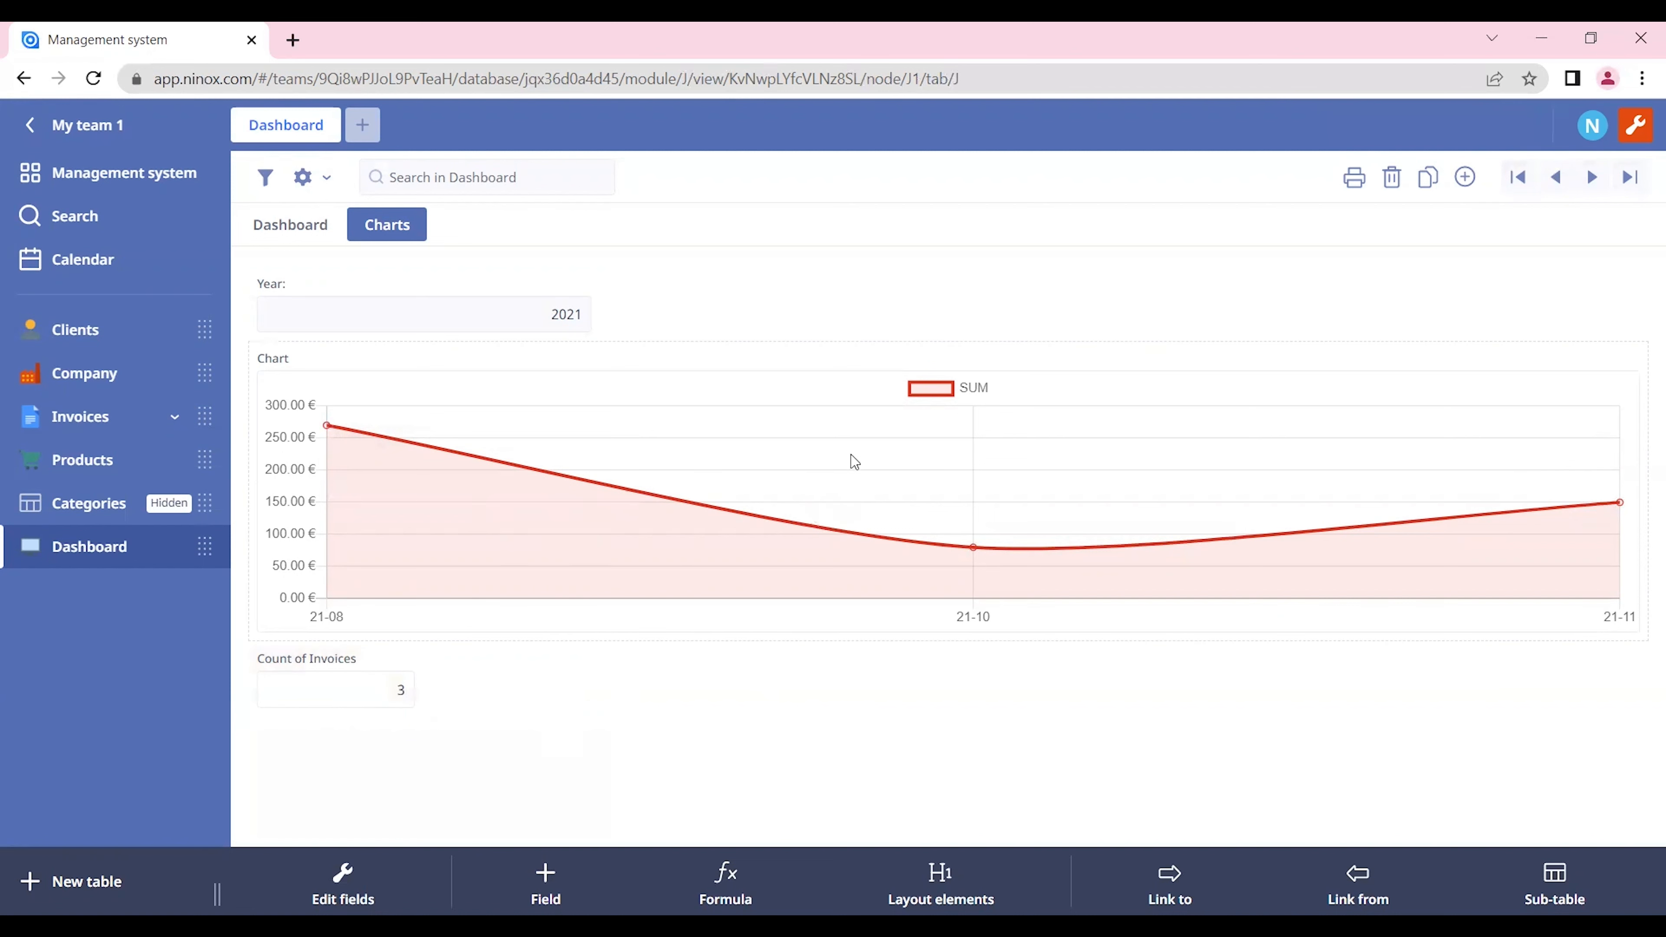
Step: Move the Dashboard table to the first place in the table list, above Clients
click(1637, 126)
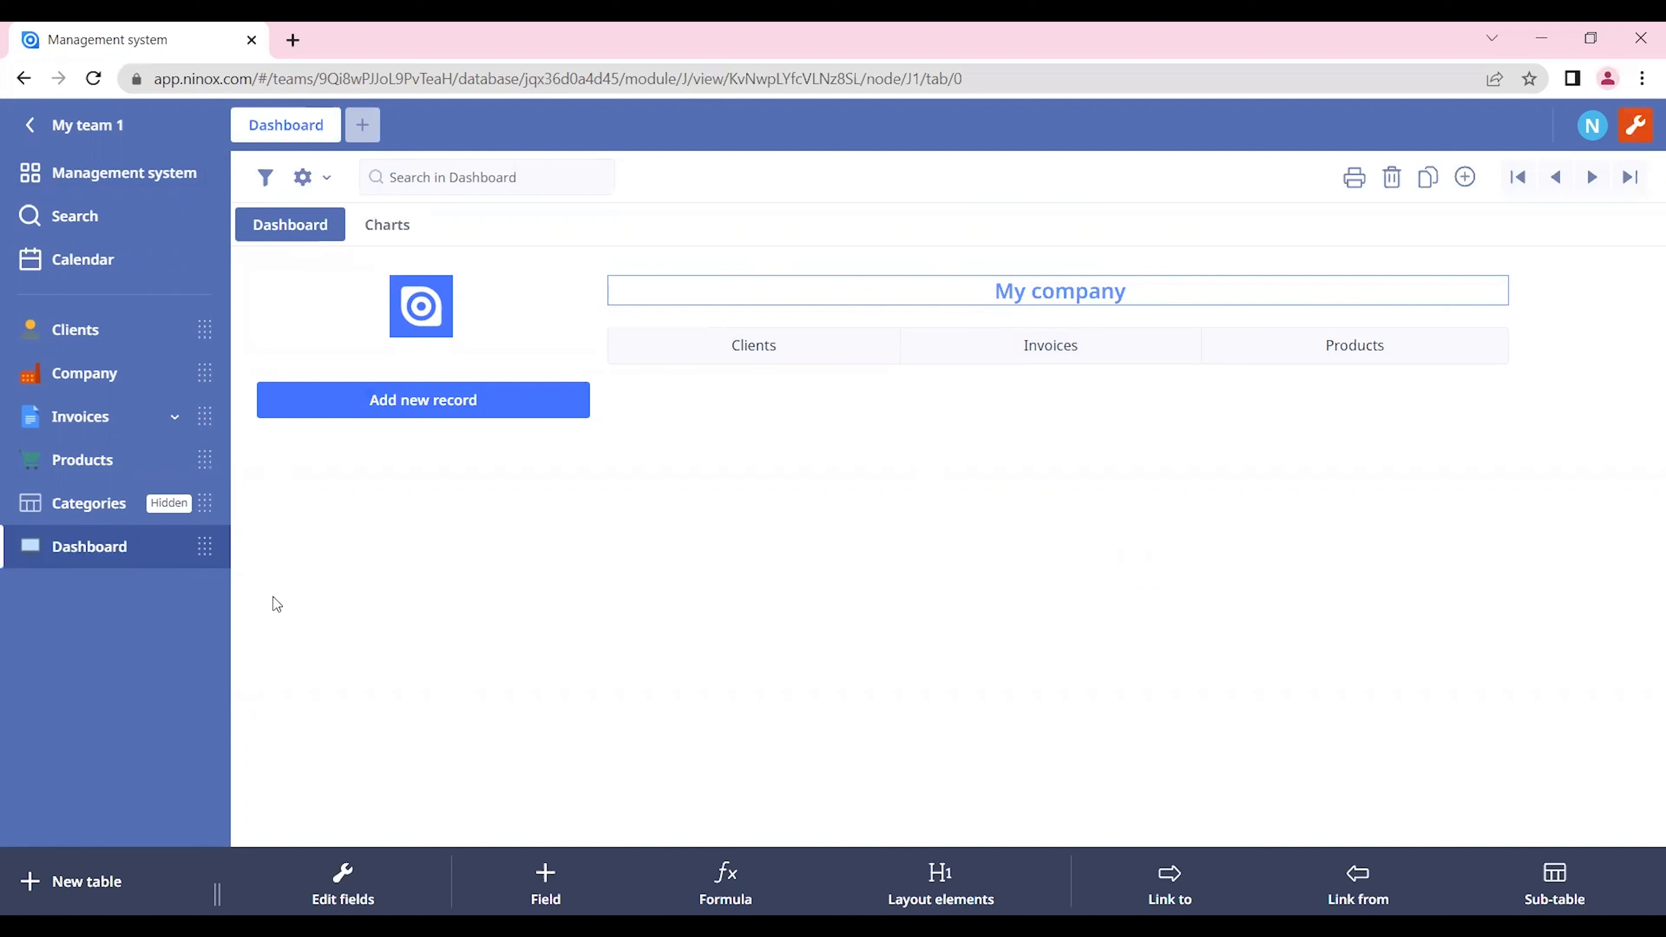
drag(205, 549, 203, 332)
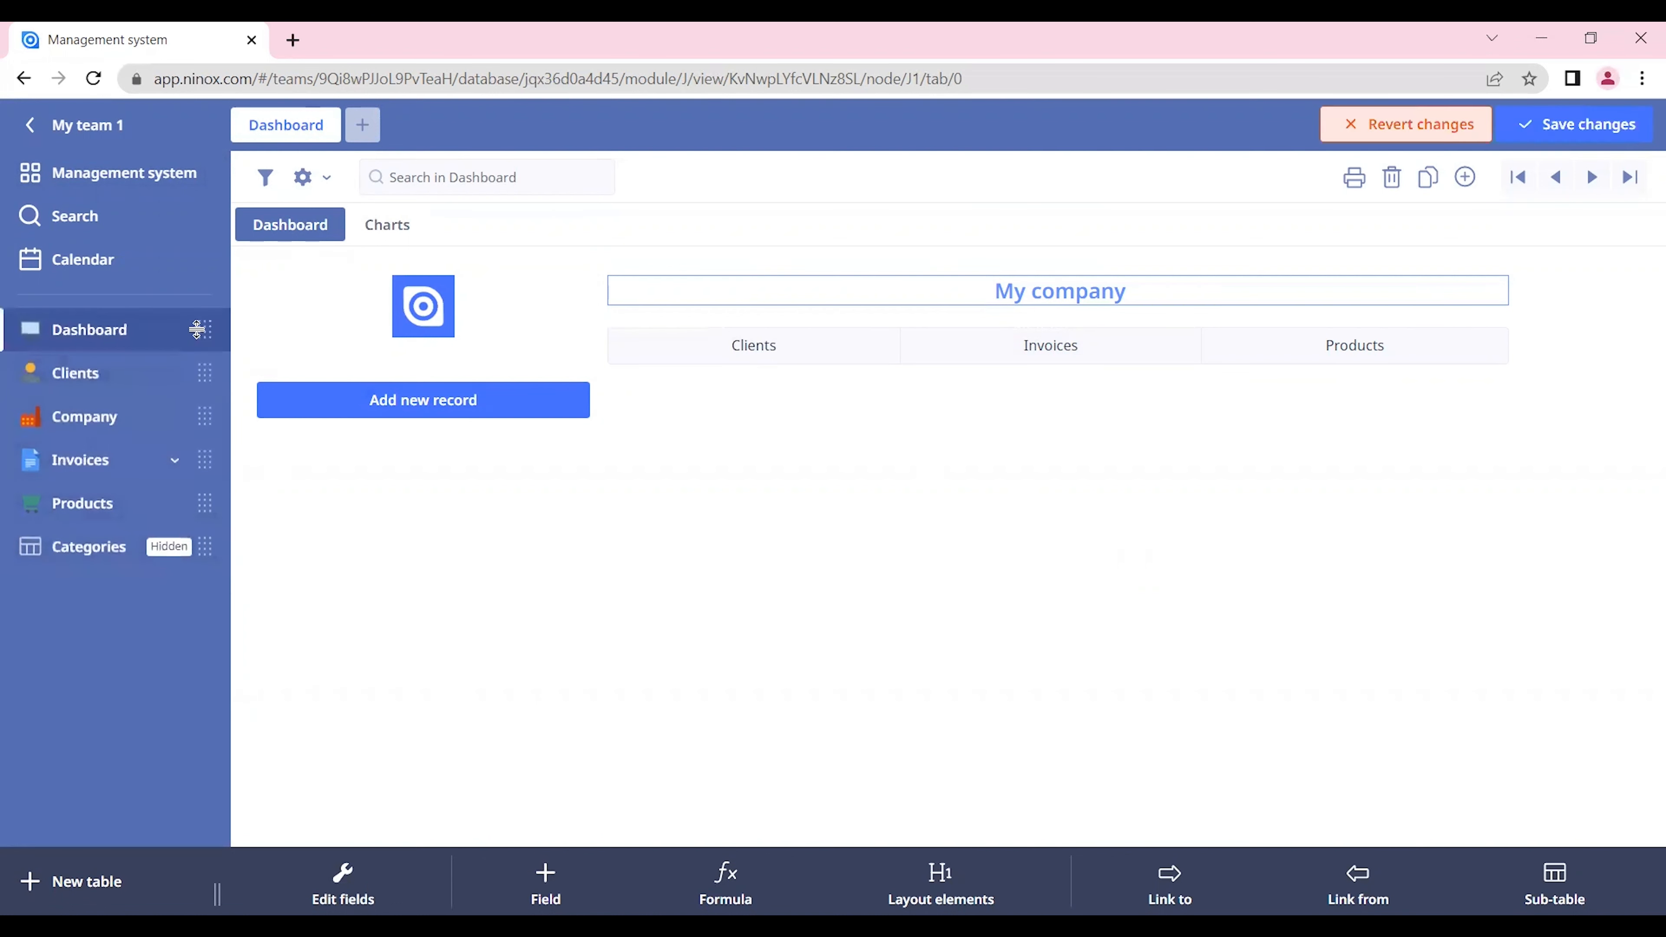
Step: Mark the Clients table as Hidden in its table settings and save them
click(131, 376)
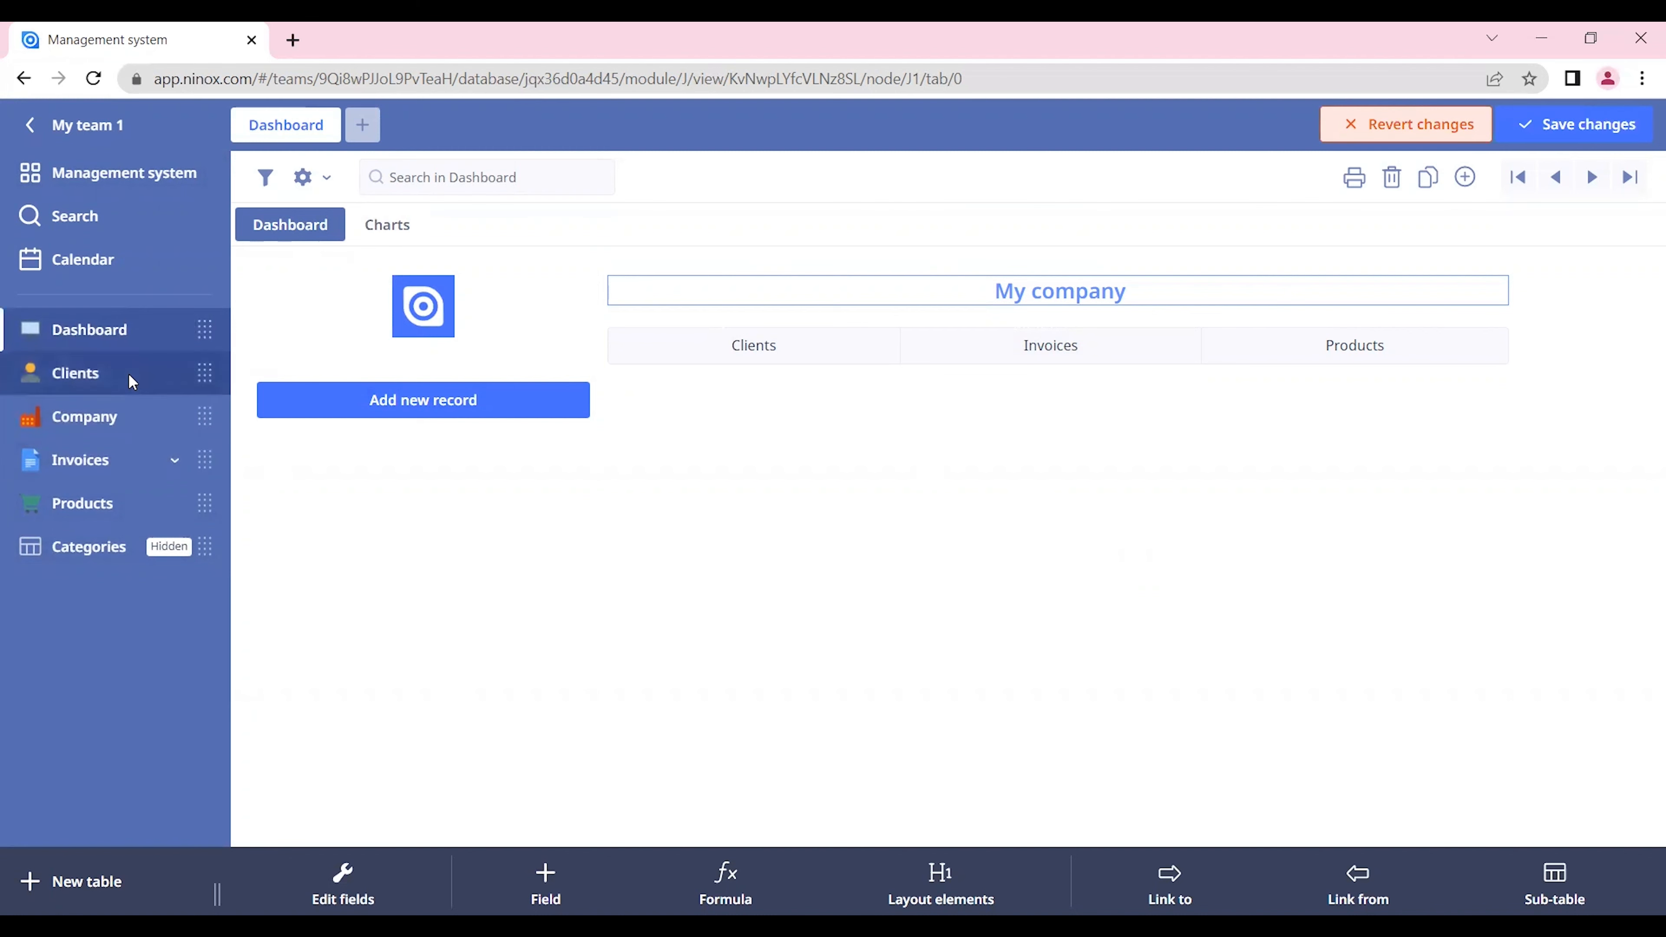
click(327, 178)
click(345, 220)
click(303, 226)
click(1339, 814)
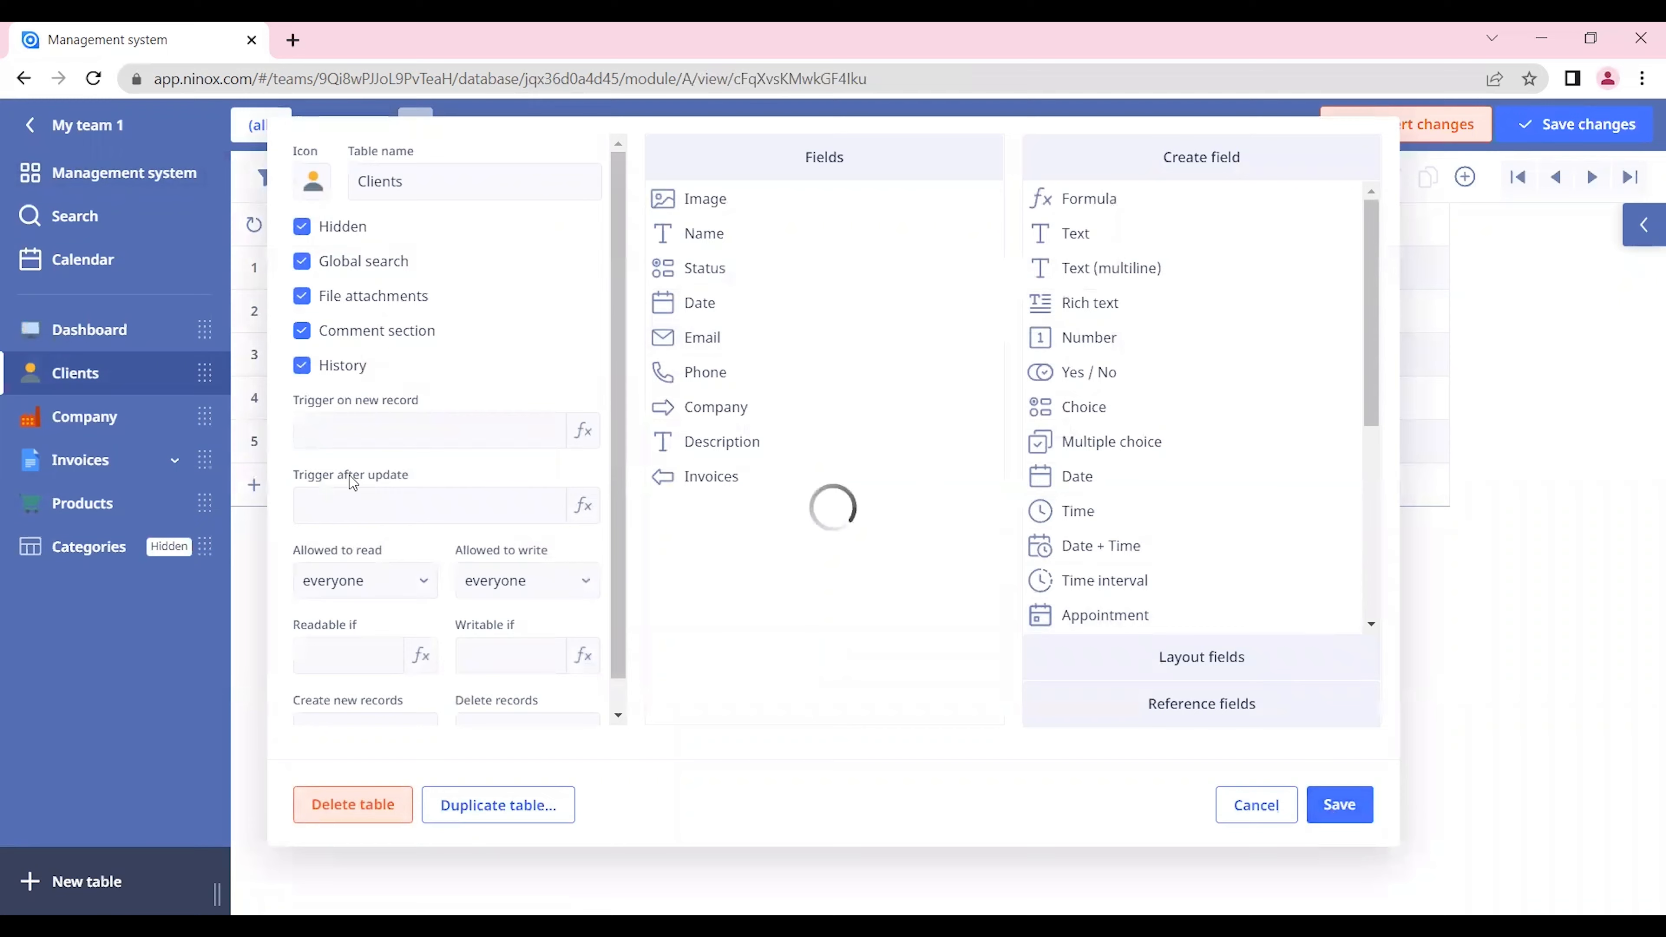
Step: Mark the Company table as Hidden in its table settings and save them
click(140, 418)
click(322, 190)
click(345, 223)
click(331, 227)
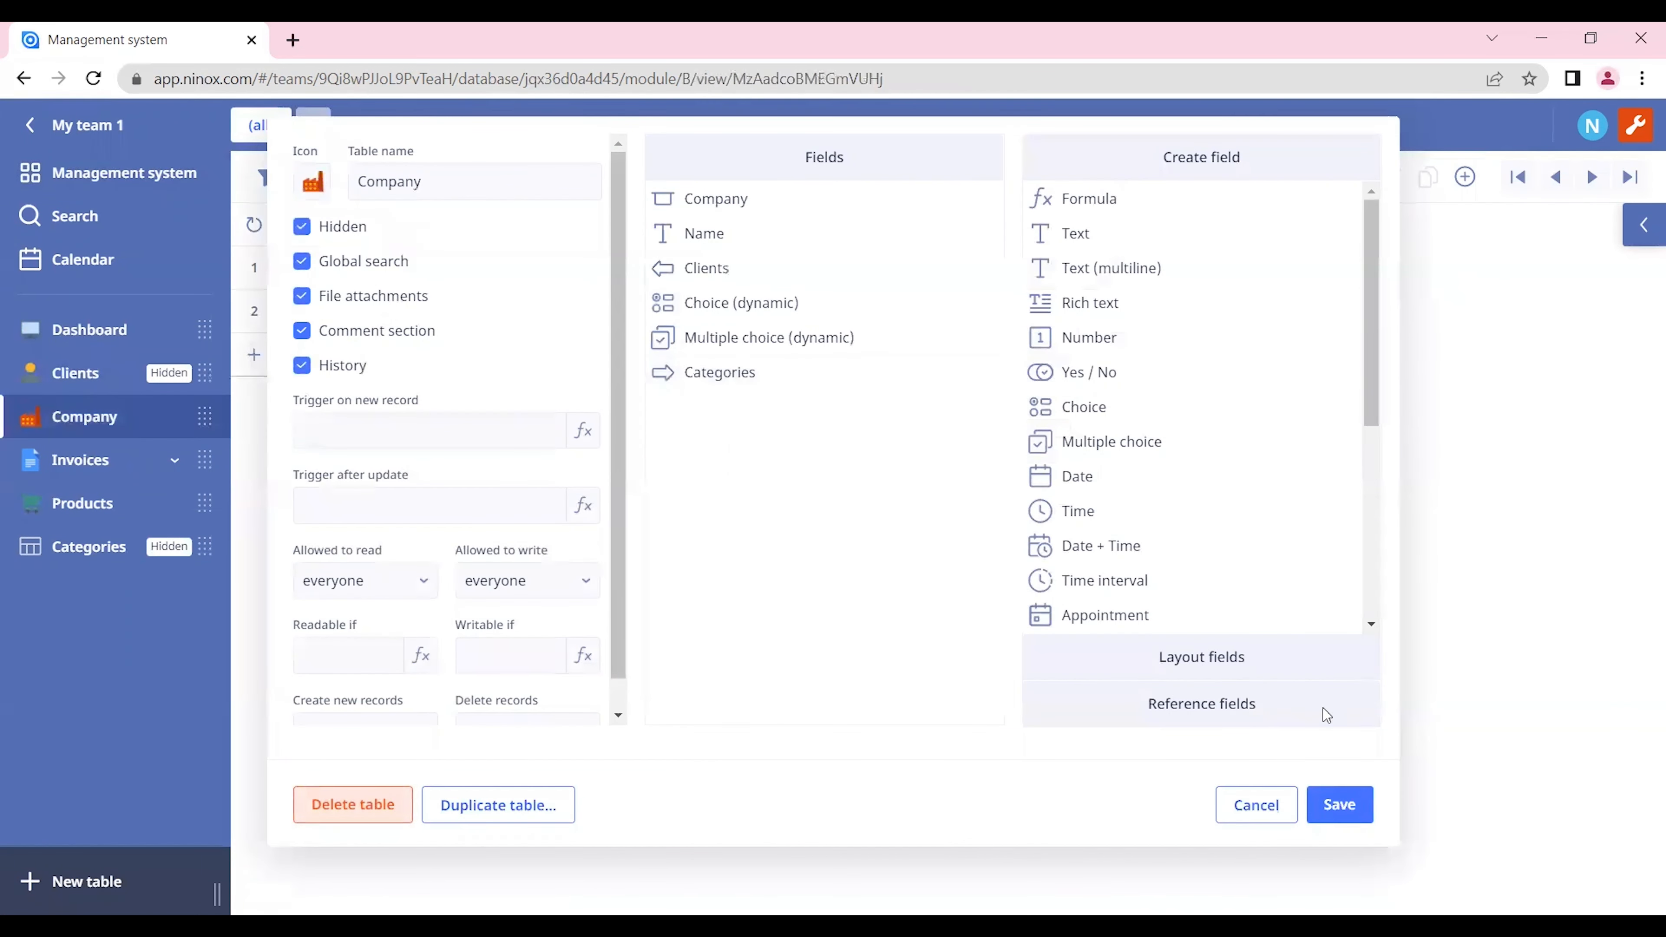
click(1339, 804)
Step: Mark the Invoices table as Hidden in its table settings and save the change
click(122, 458)
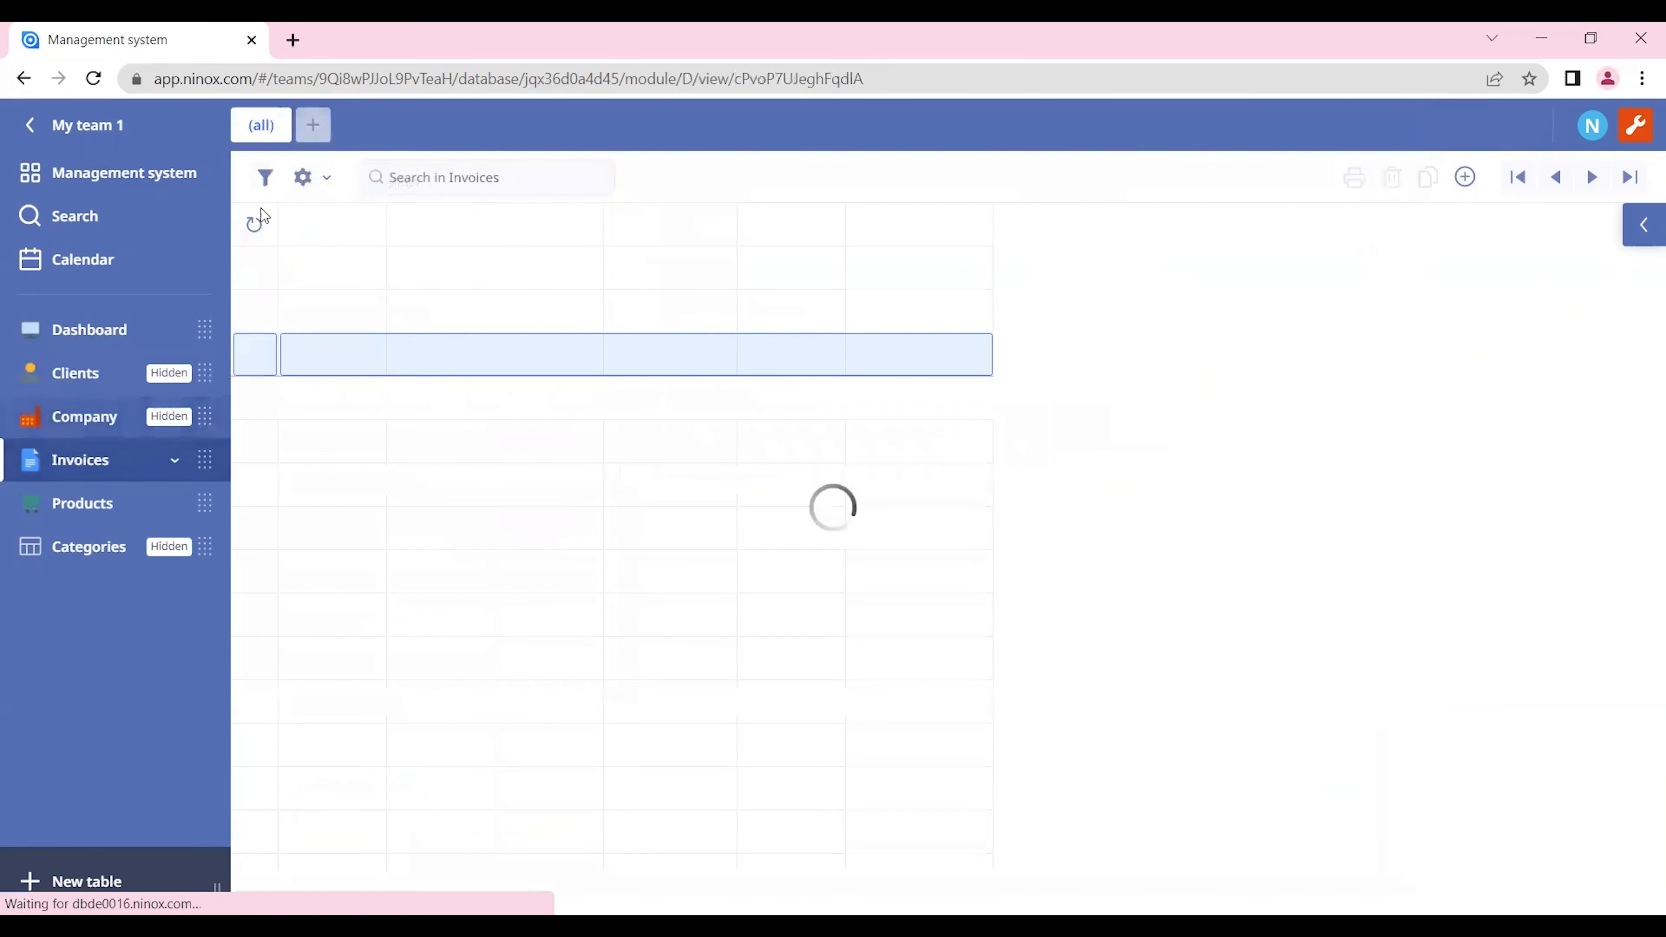
click(313, 177)
click(348, 222)
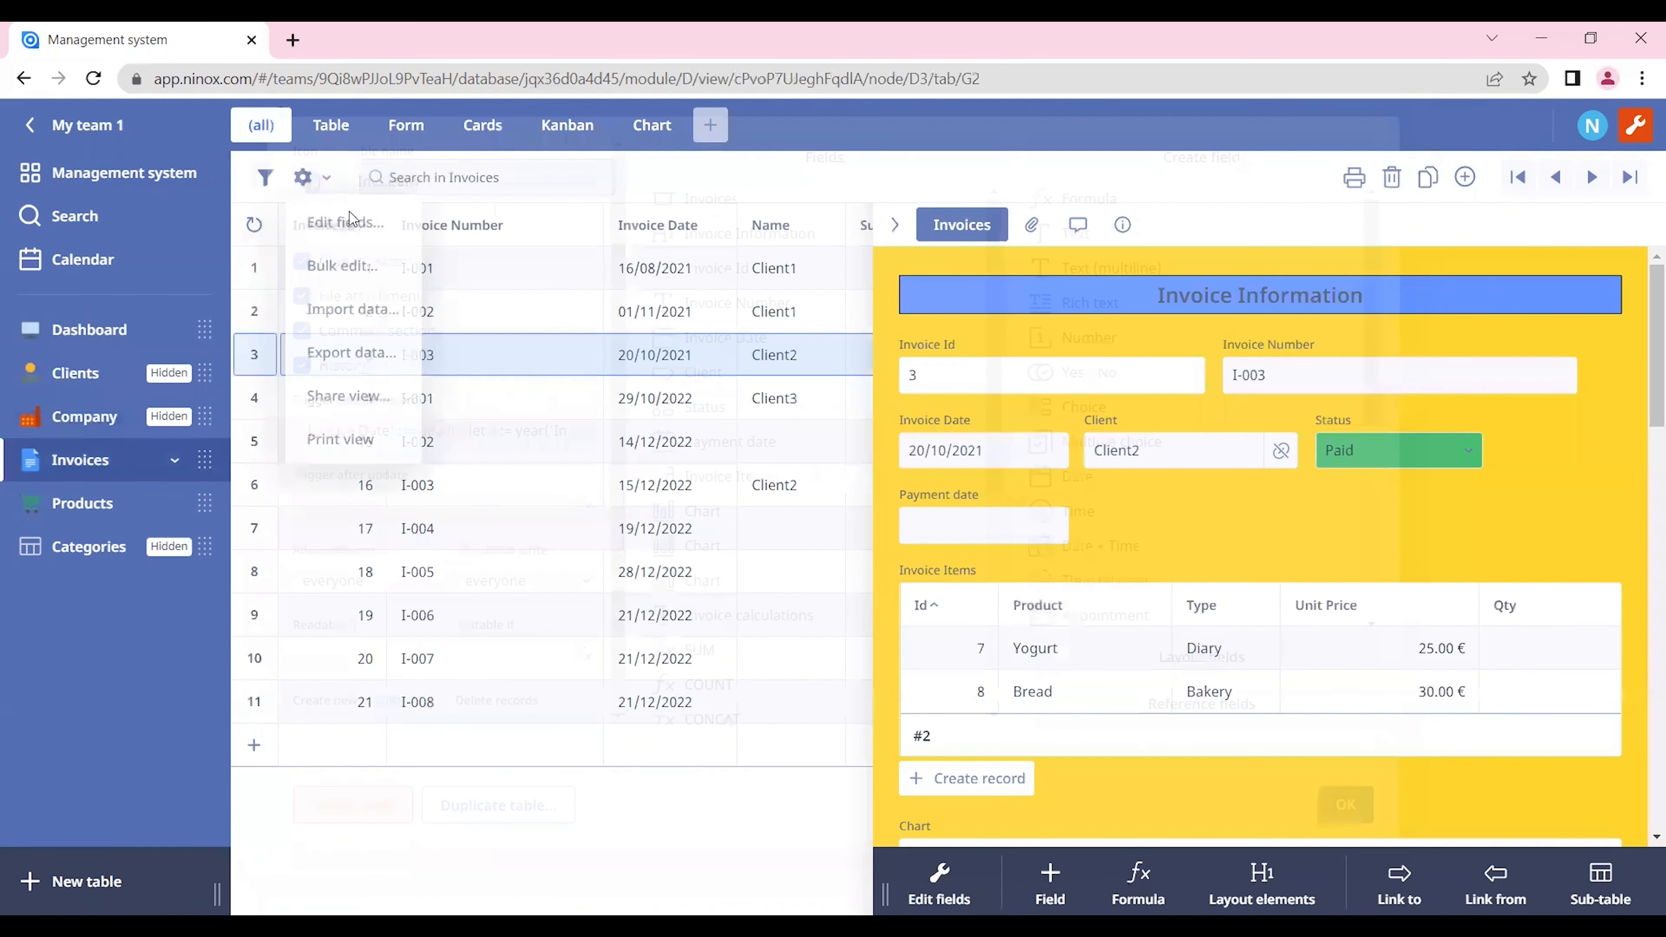
click(350, 229)
click(1344, 805)
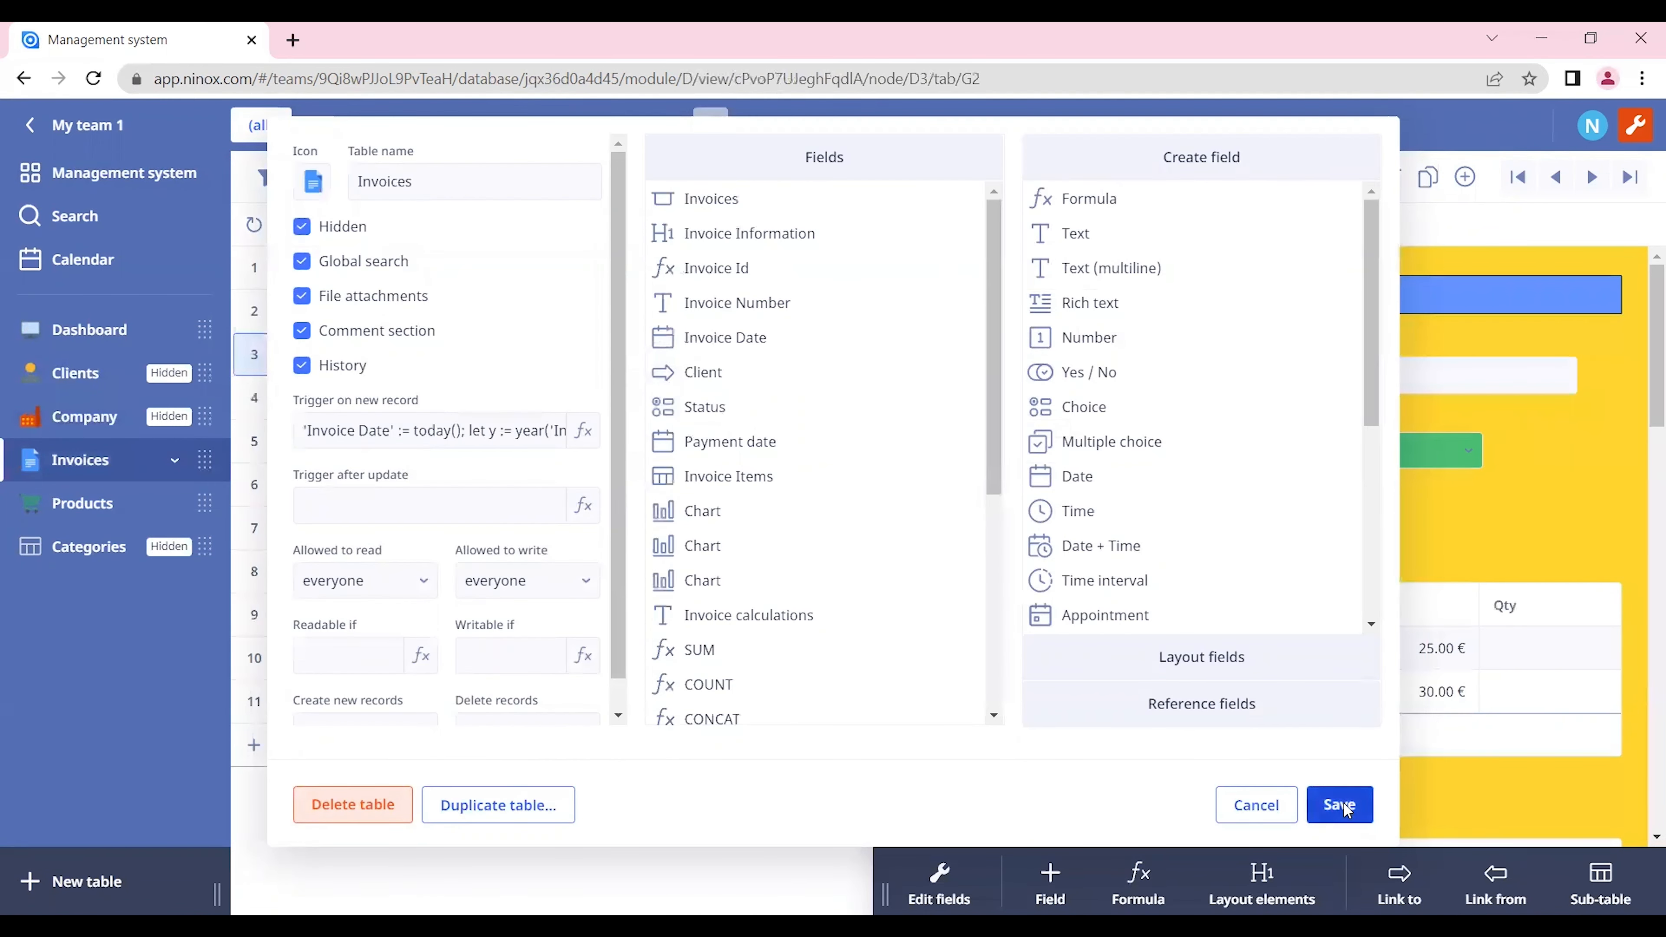
Step: Set the Products table to Hidden in its table settings and save them
click(116, 512)
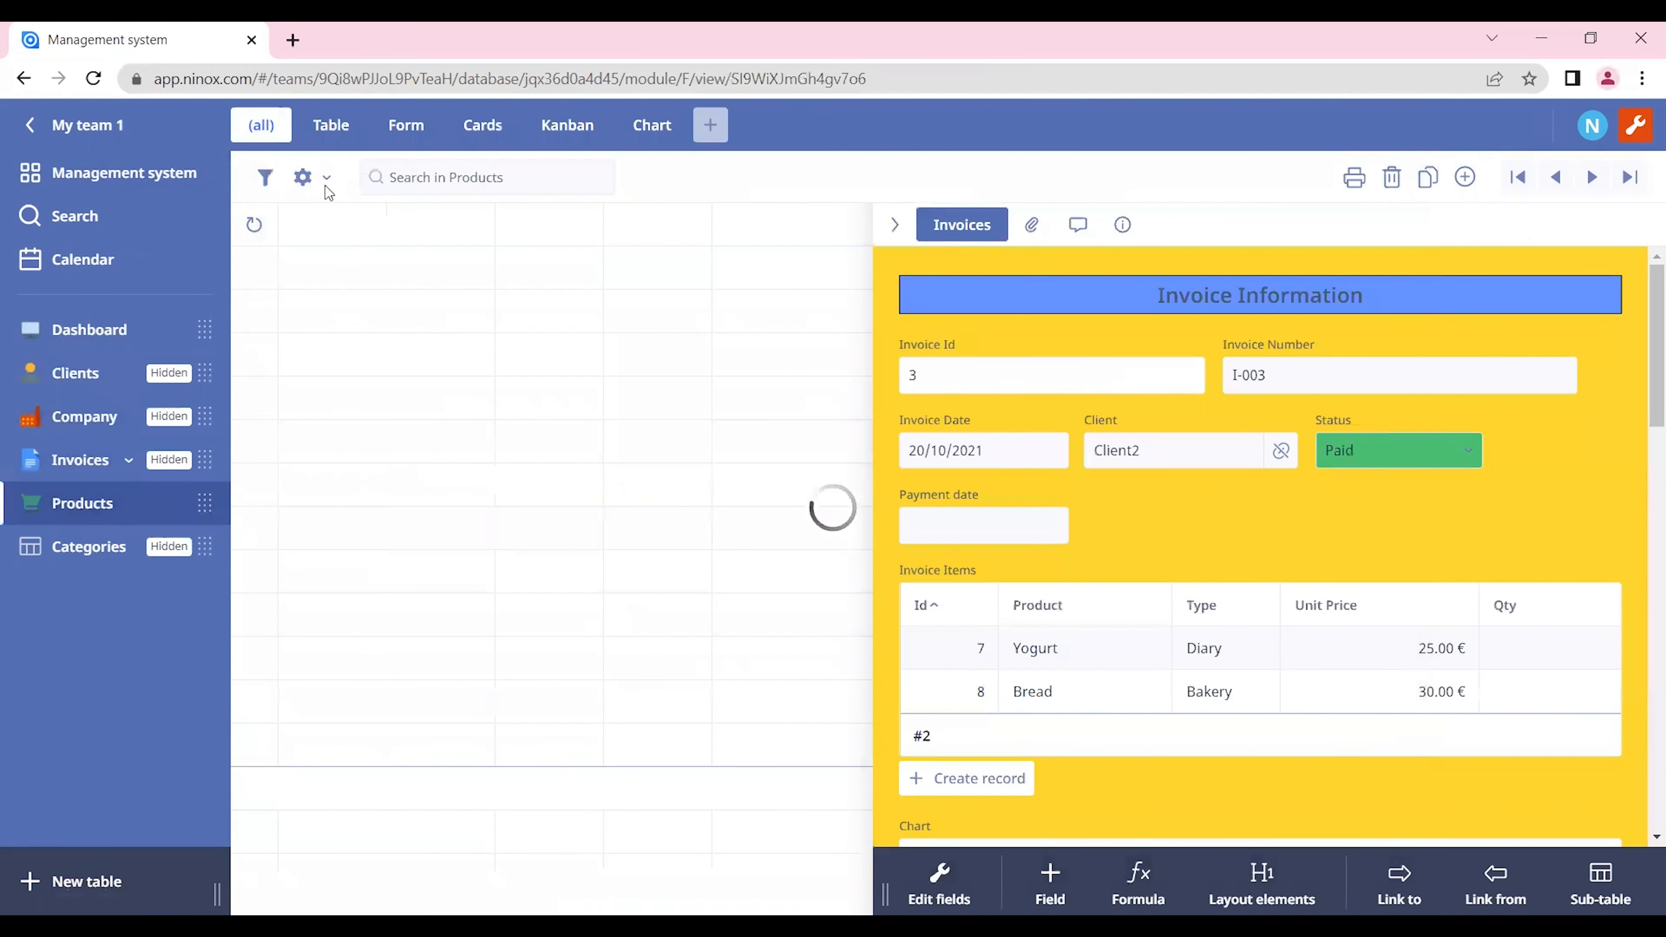
click(327, 186)
click(344, 227)
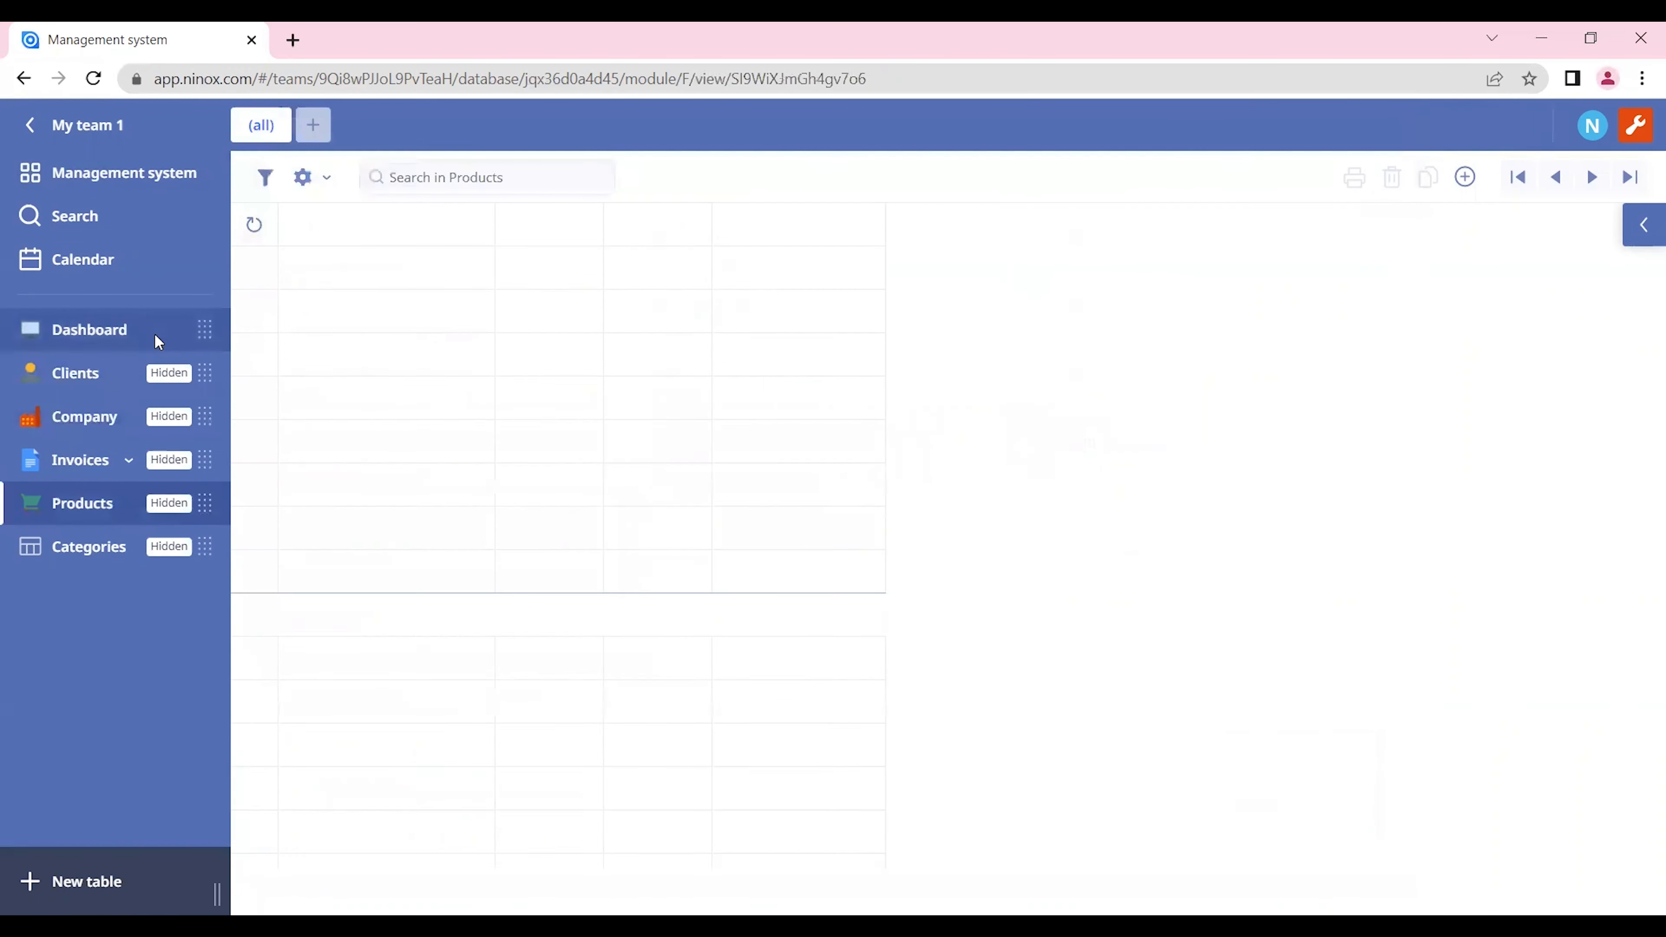
Step: Return to the Dashboard table and turn off administration mode
click(152, 325)
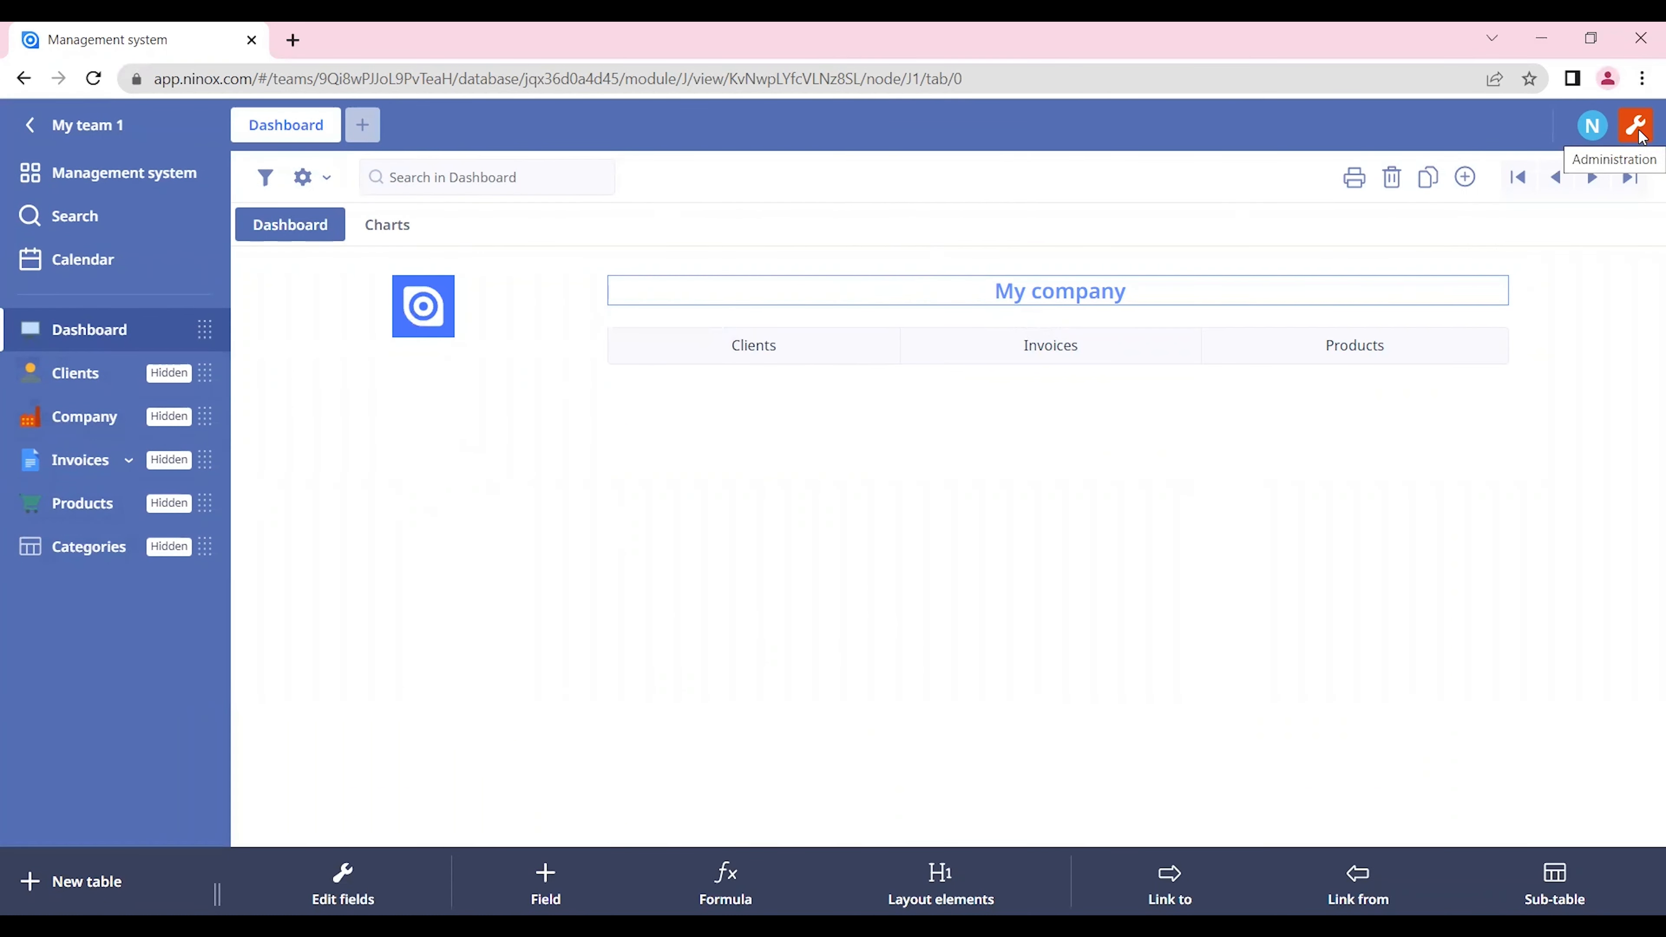
click(1641, 131)
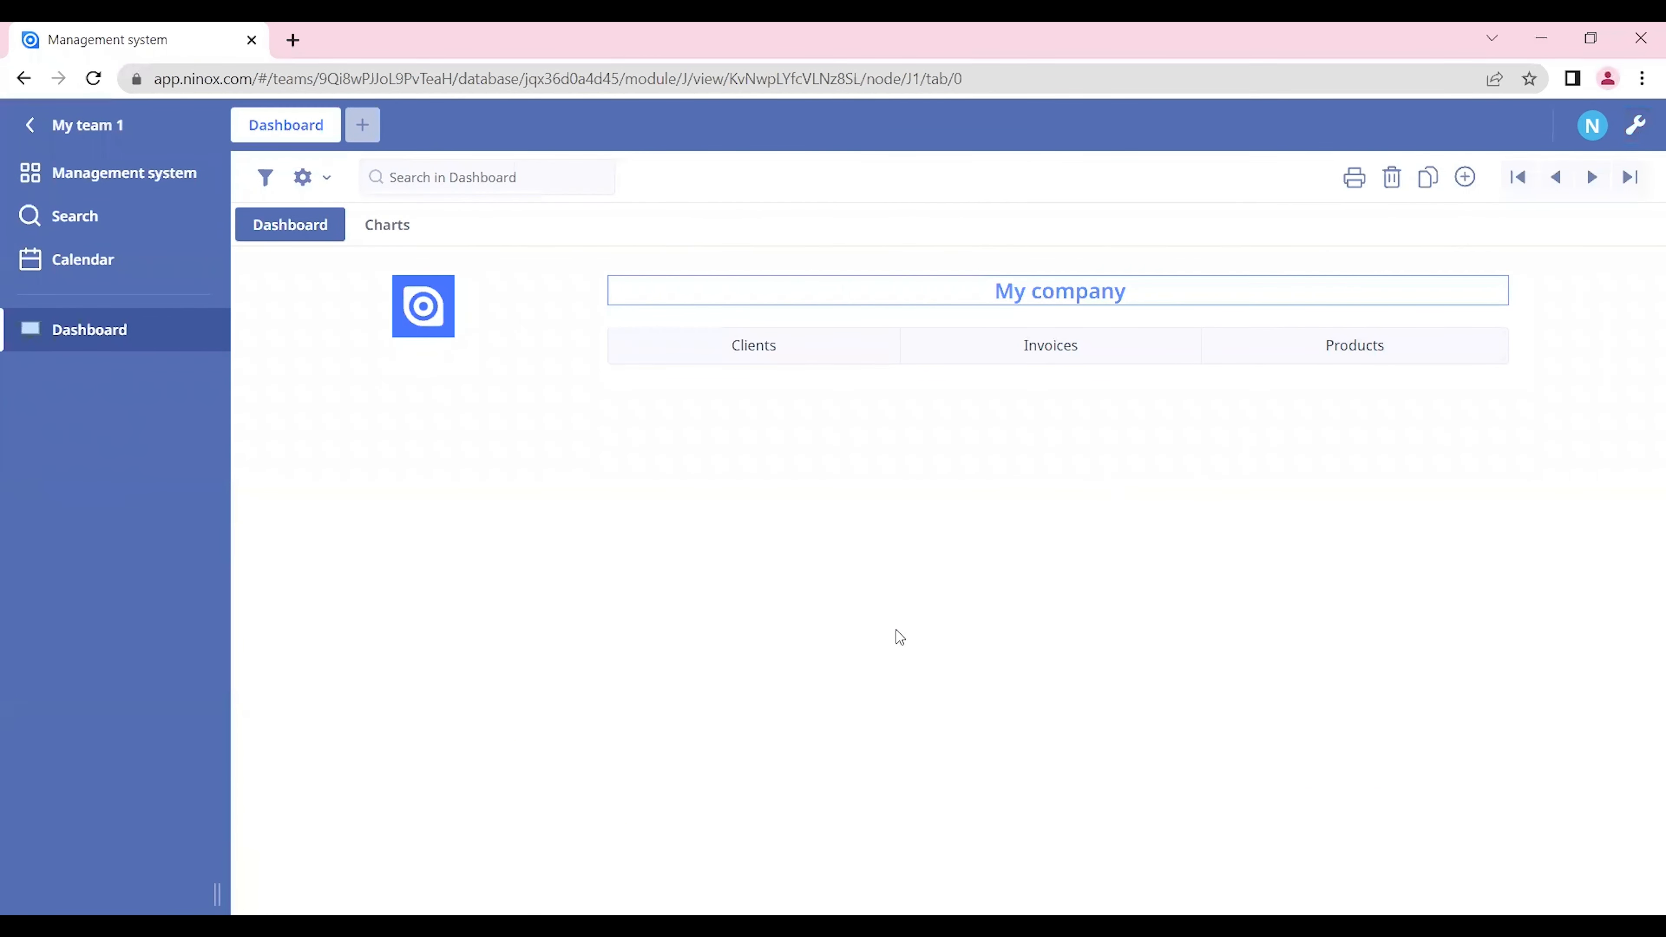